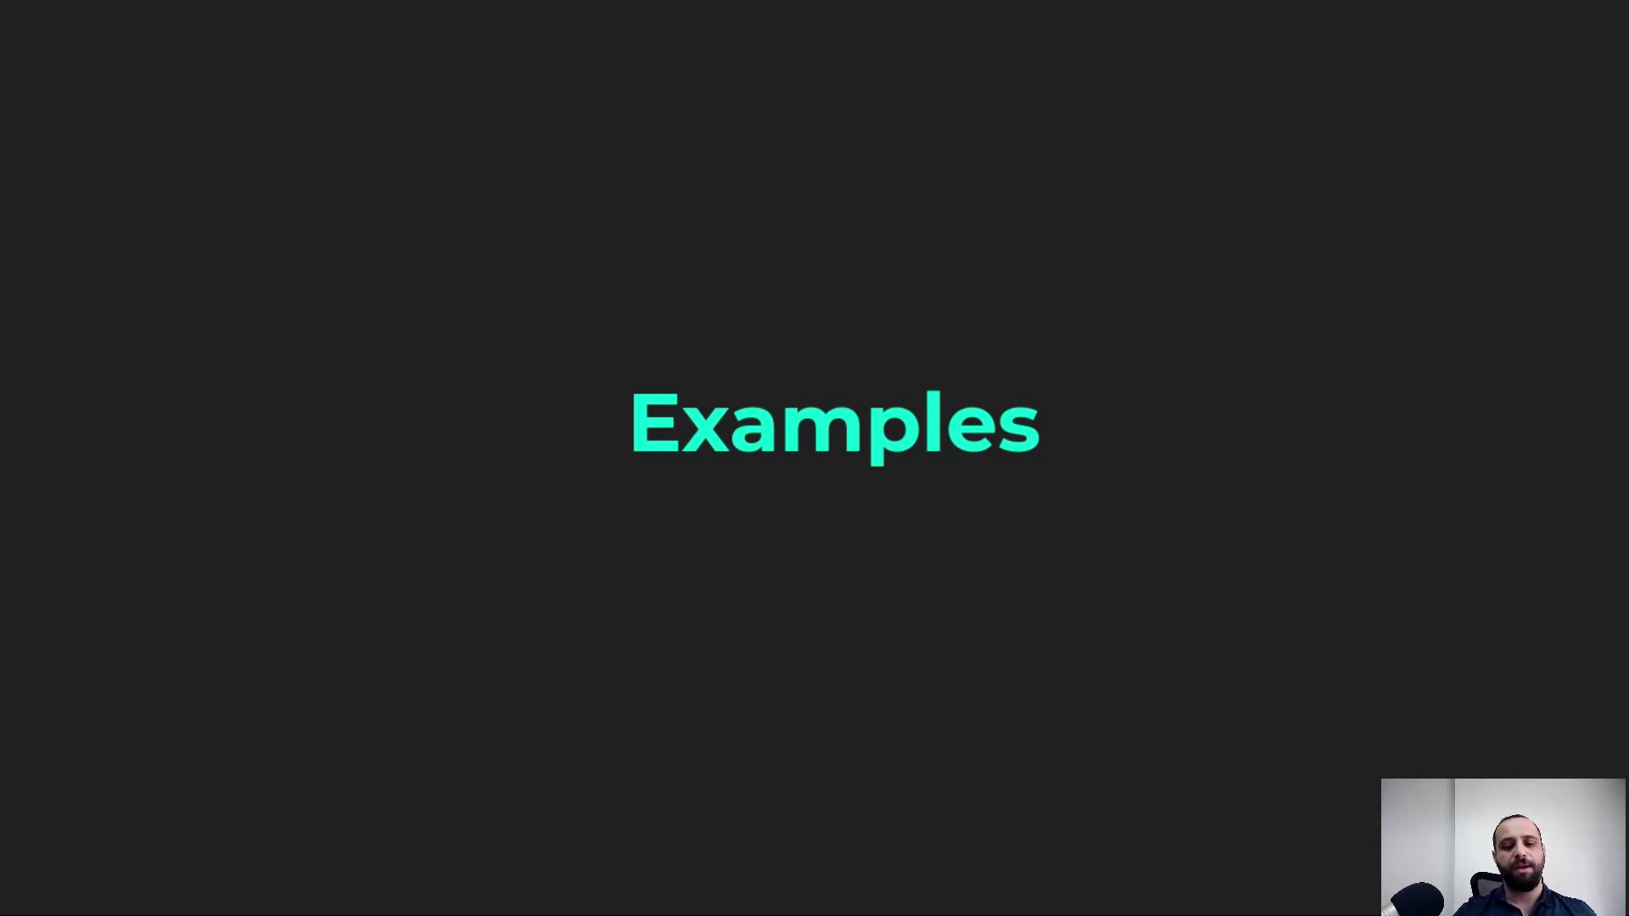
# Advance the presentation to the line_profiler line tracing slide
pyautogui.press('Right')
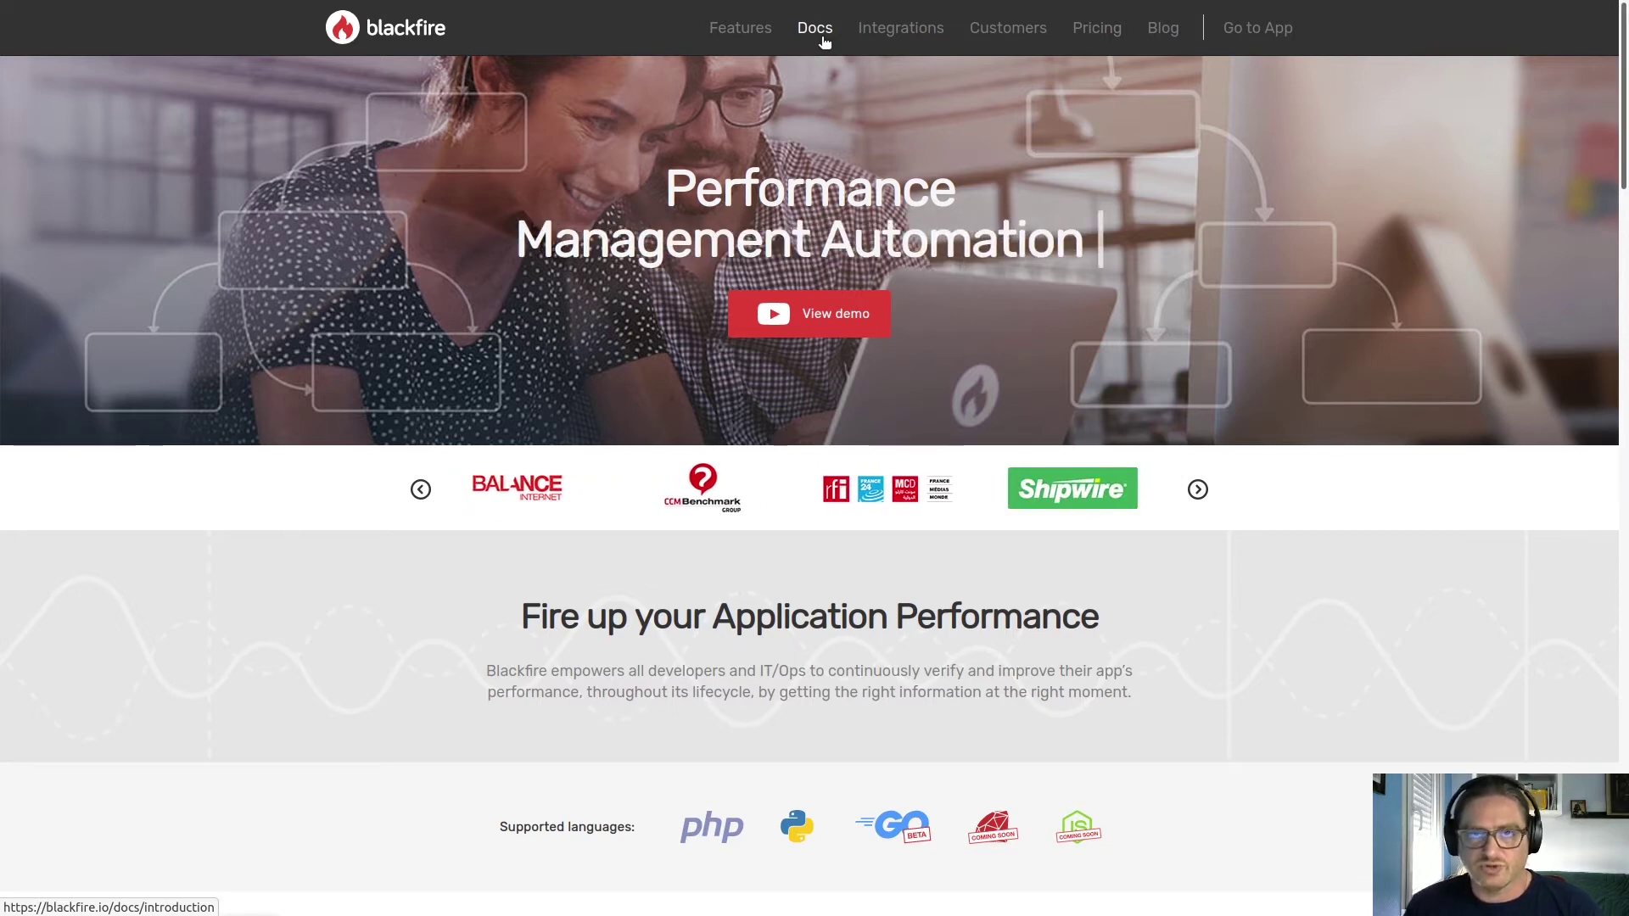
# Search the Blackfire docs for 'blackfire st' and open The Blackfire Stack FAQ entry
pyautogui.click(814, 29)
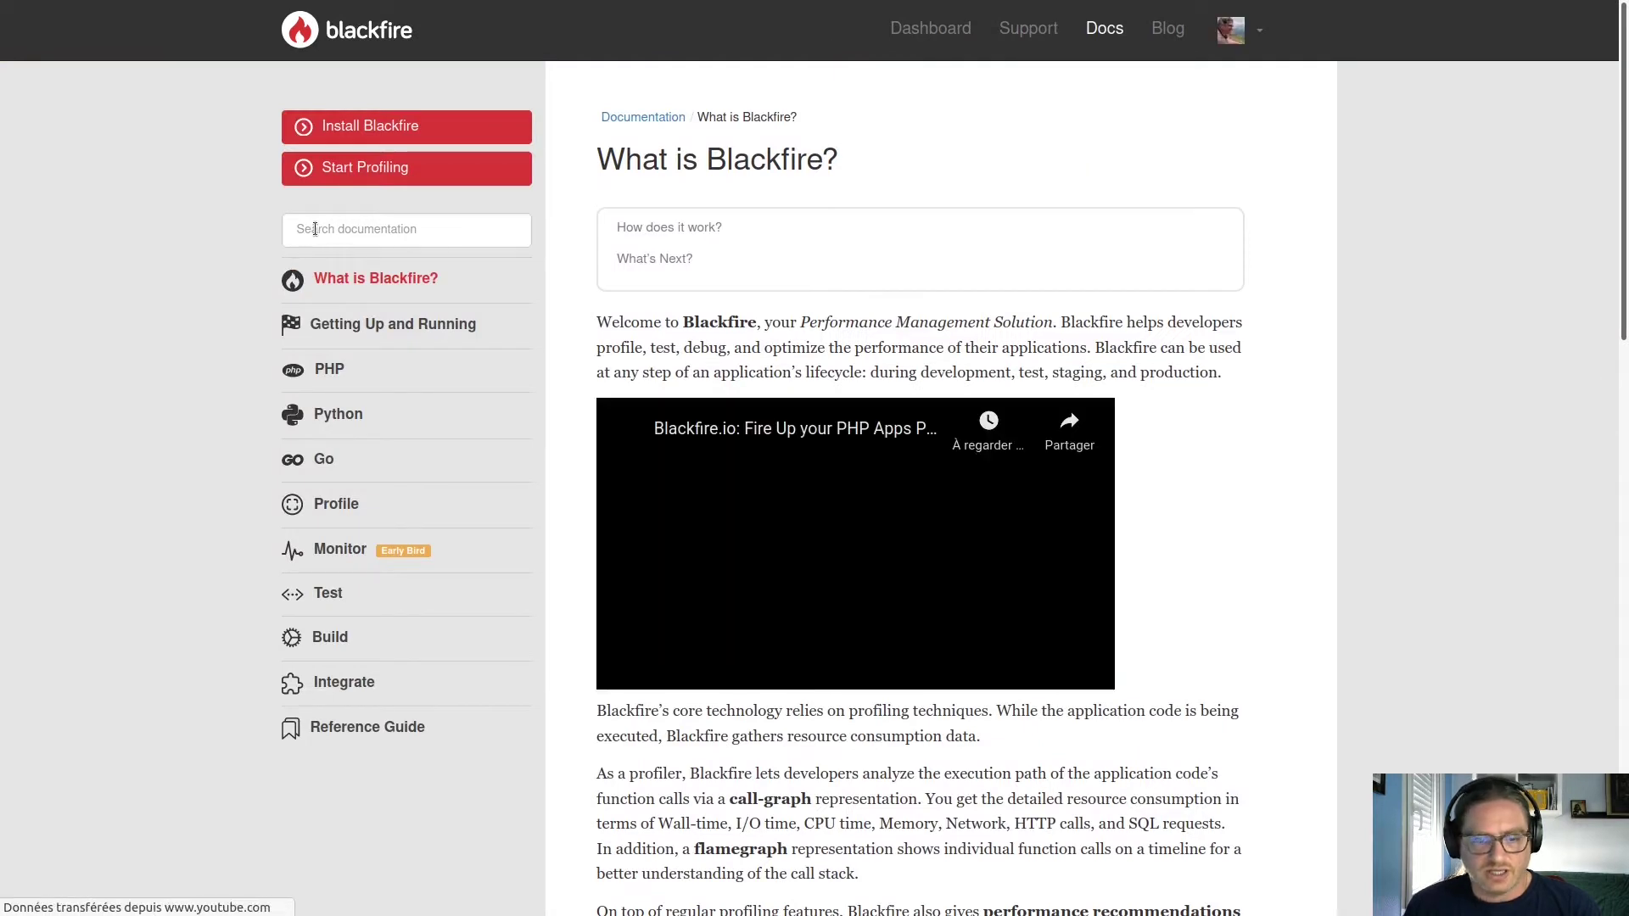
pyautogui.click(315, 229)
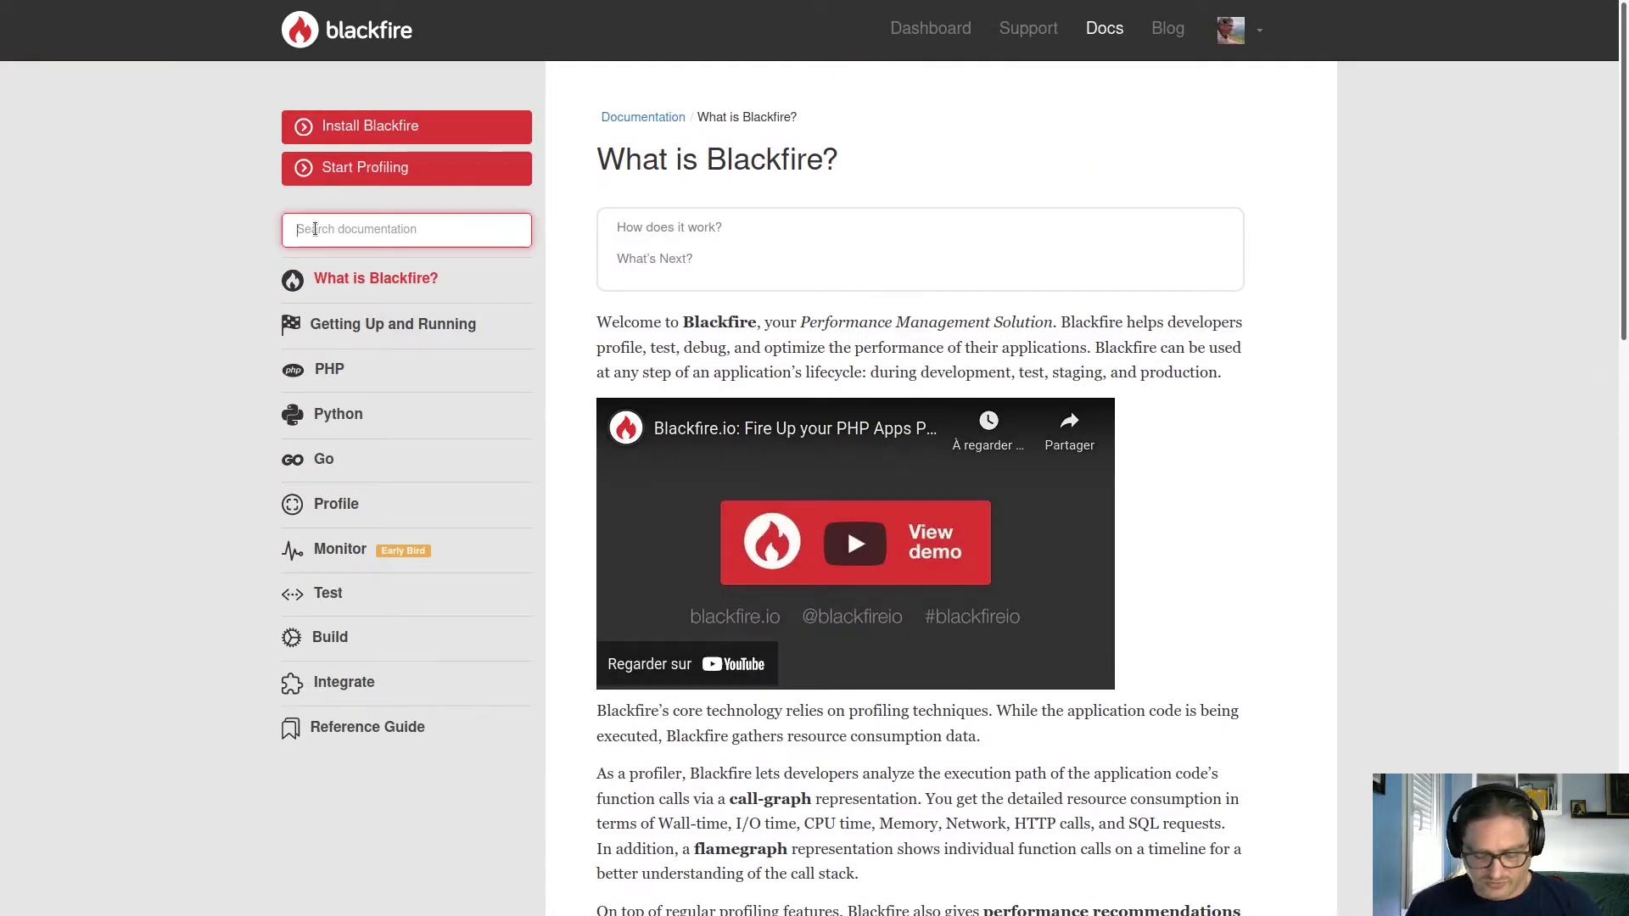
pyautogui.write('blackfire st')
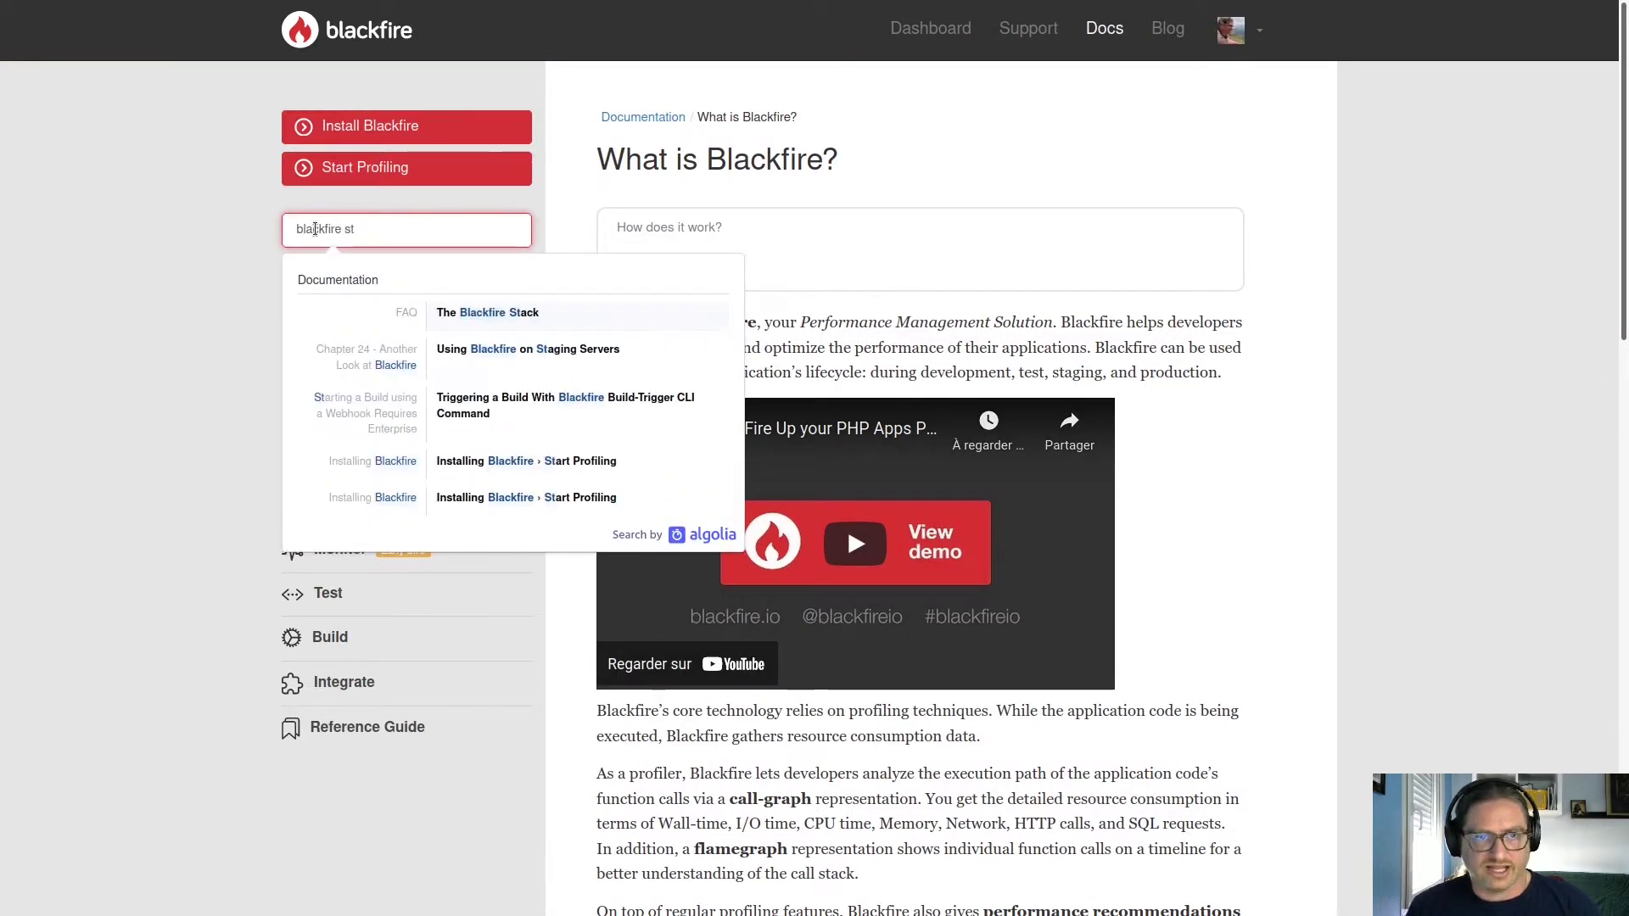
pyautogui.click(511, 313)
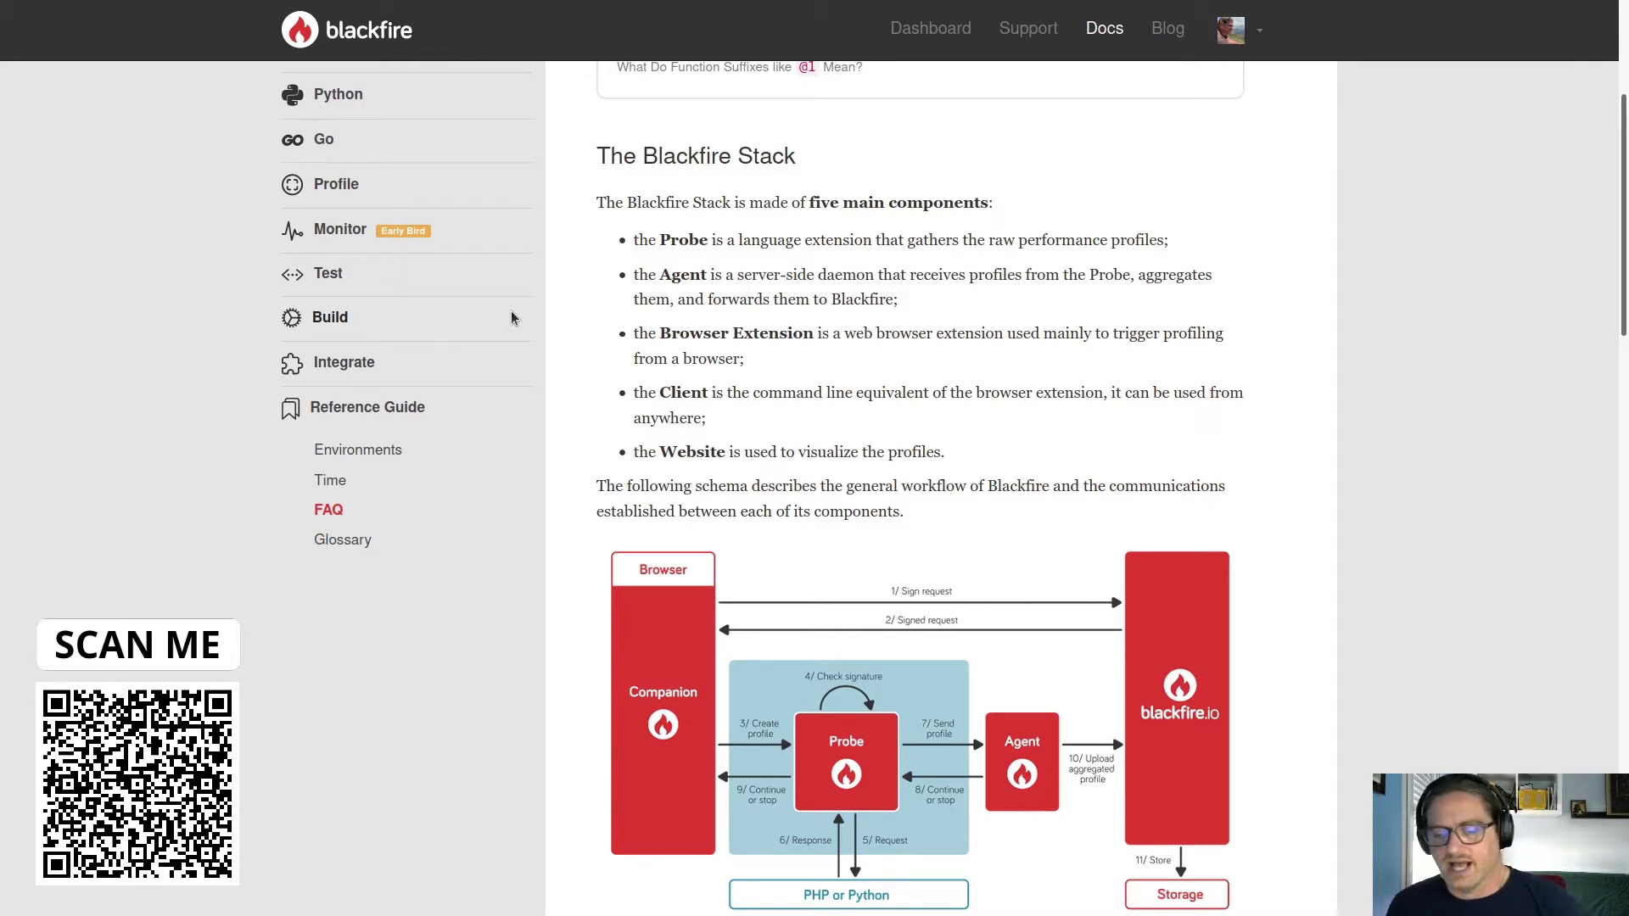
pyautogui.scroll(-1, 1124, 353)
pyautogui.scroll(-4, 1123, 352)
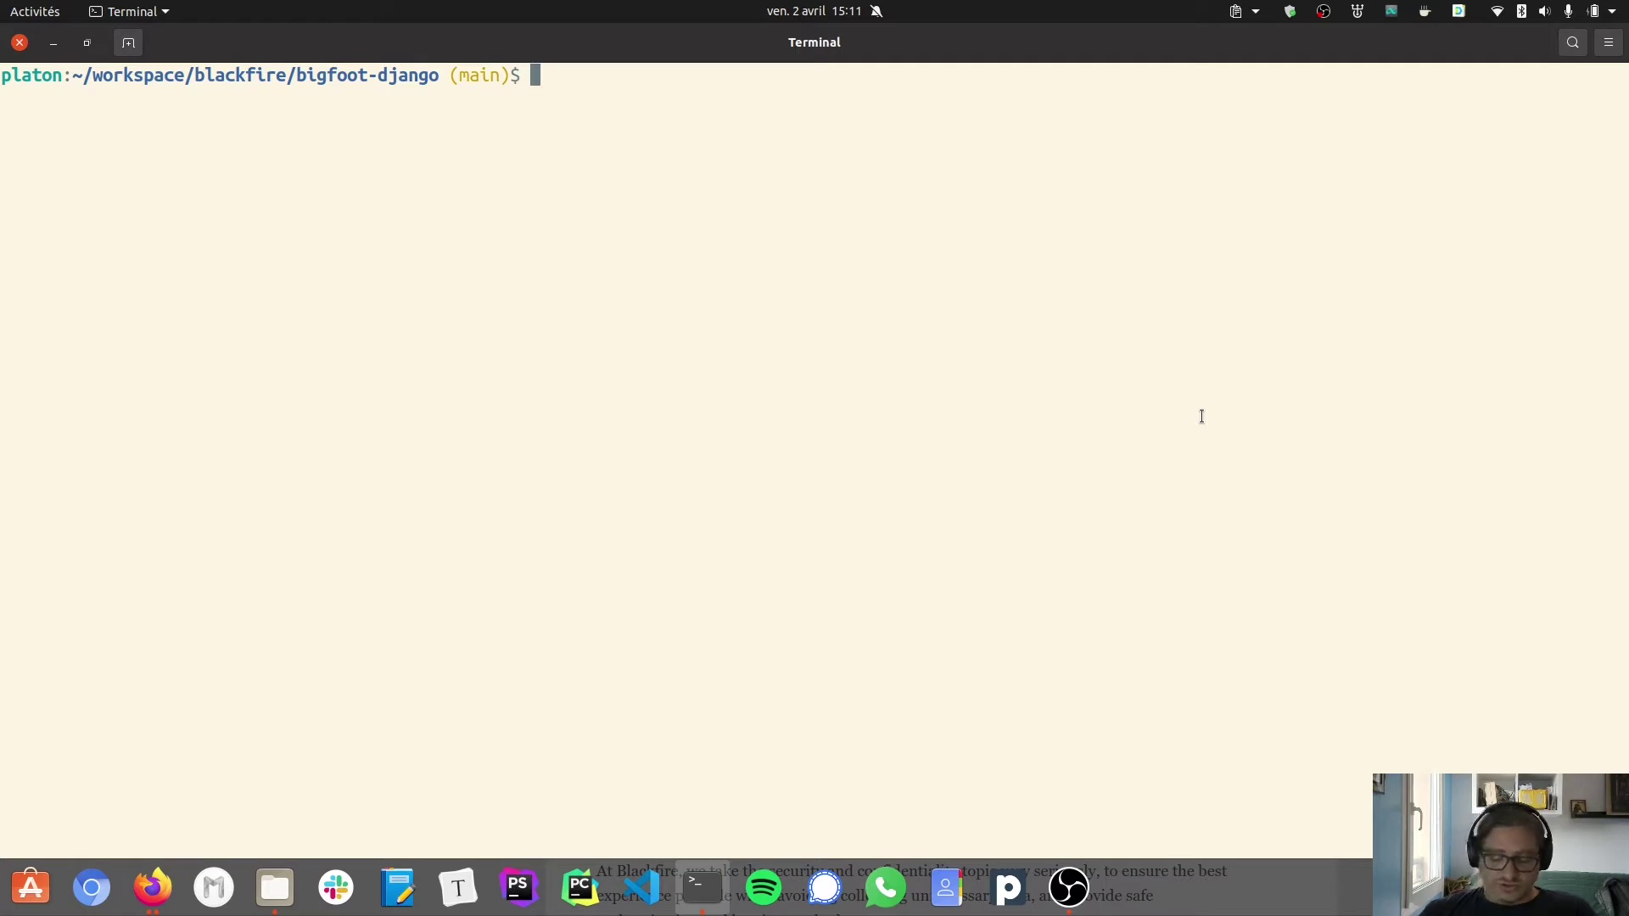
pyautogui.write('pipenv shell')
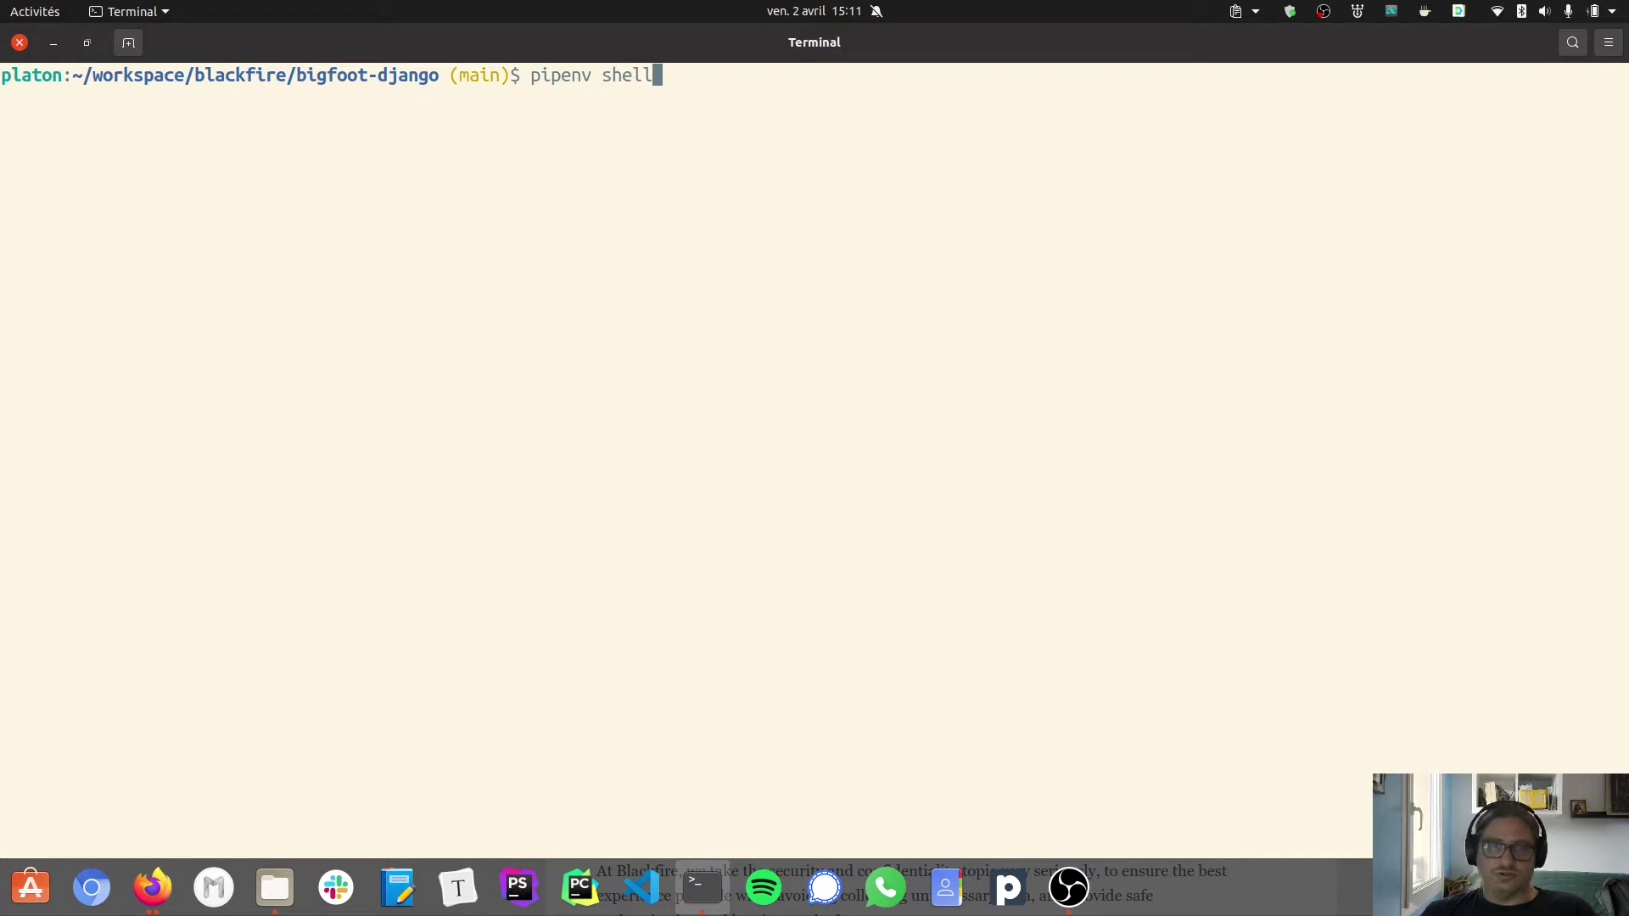
# Start 'pipenv shell' for bigfoot-django and clear the terminal for a fresh prompt
pyautogui.press('Return')
pyautogui.hotkey('ctrl', 'l')
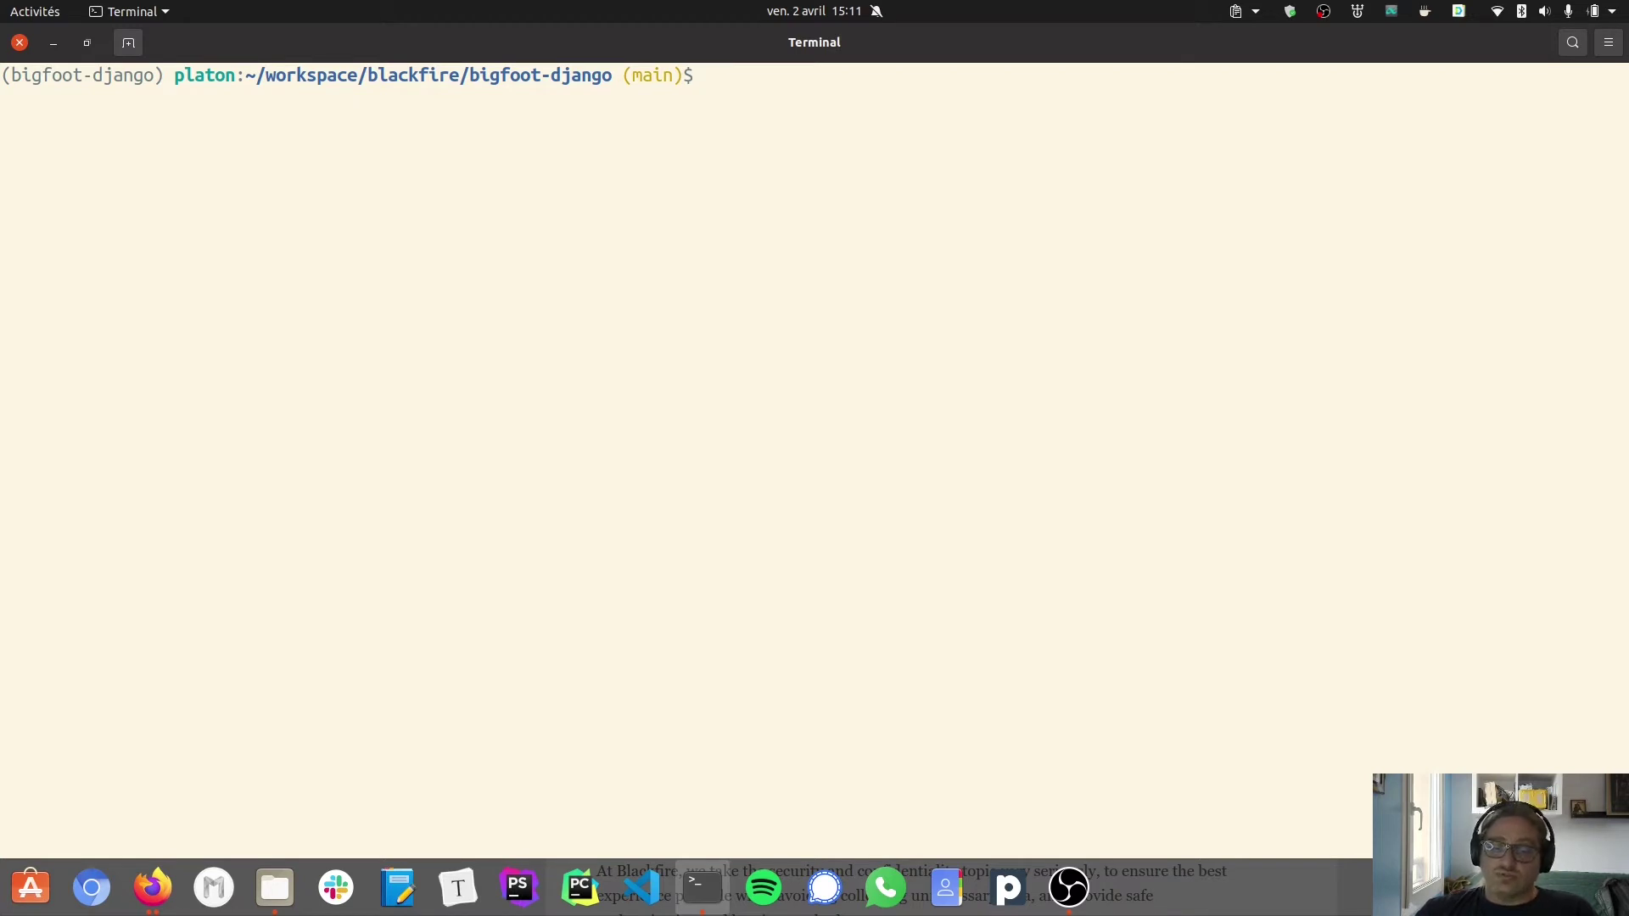
pyautogui.write('blackfire-python')
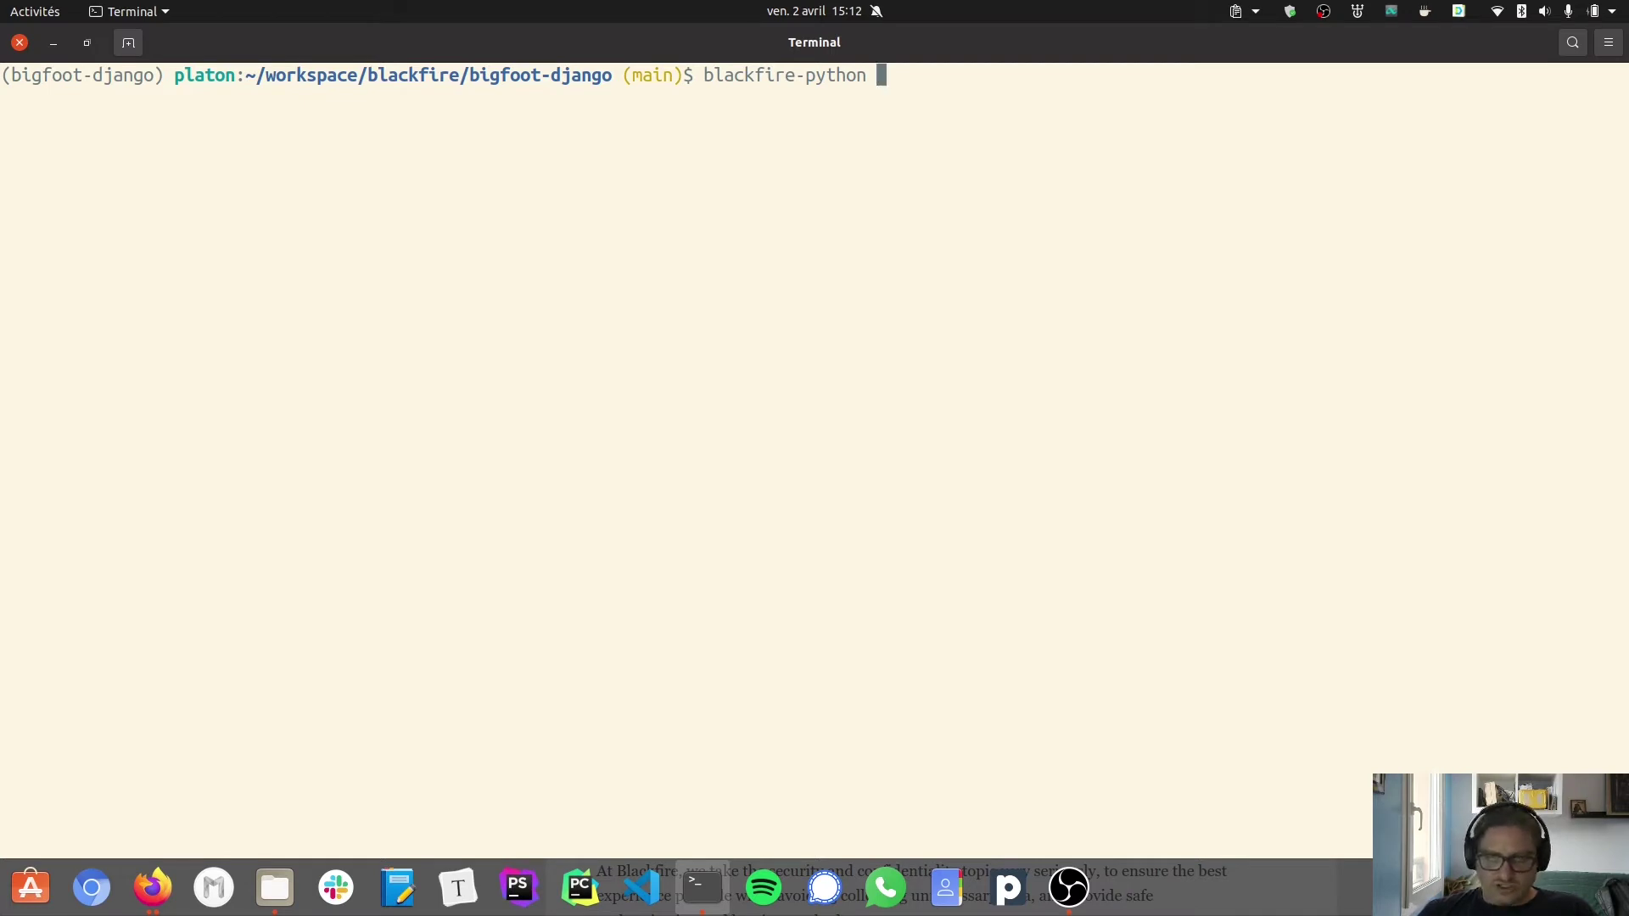
pyautogui.write('manage.py')
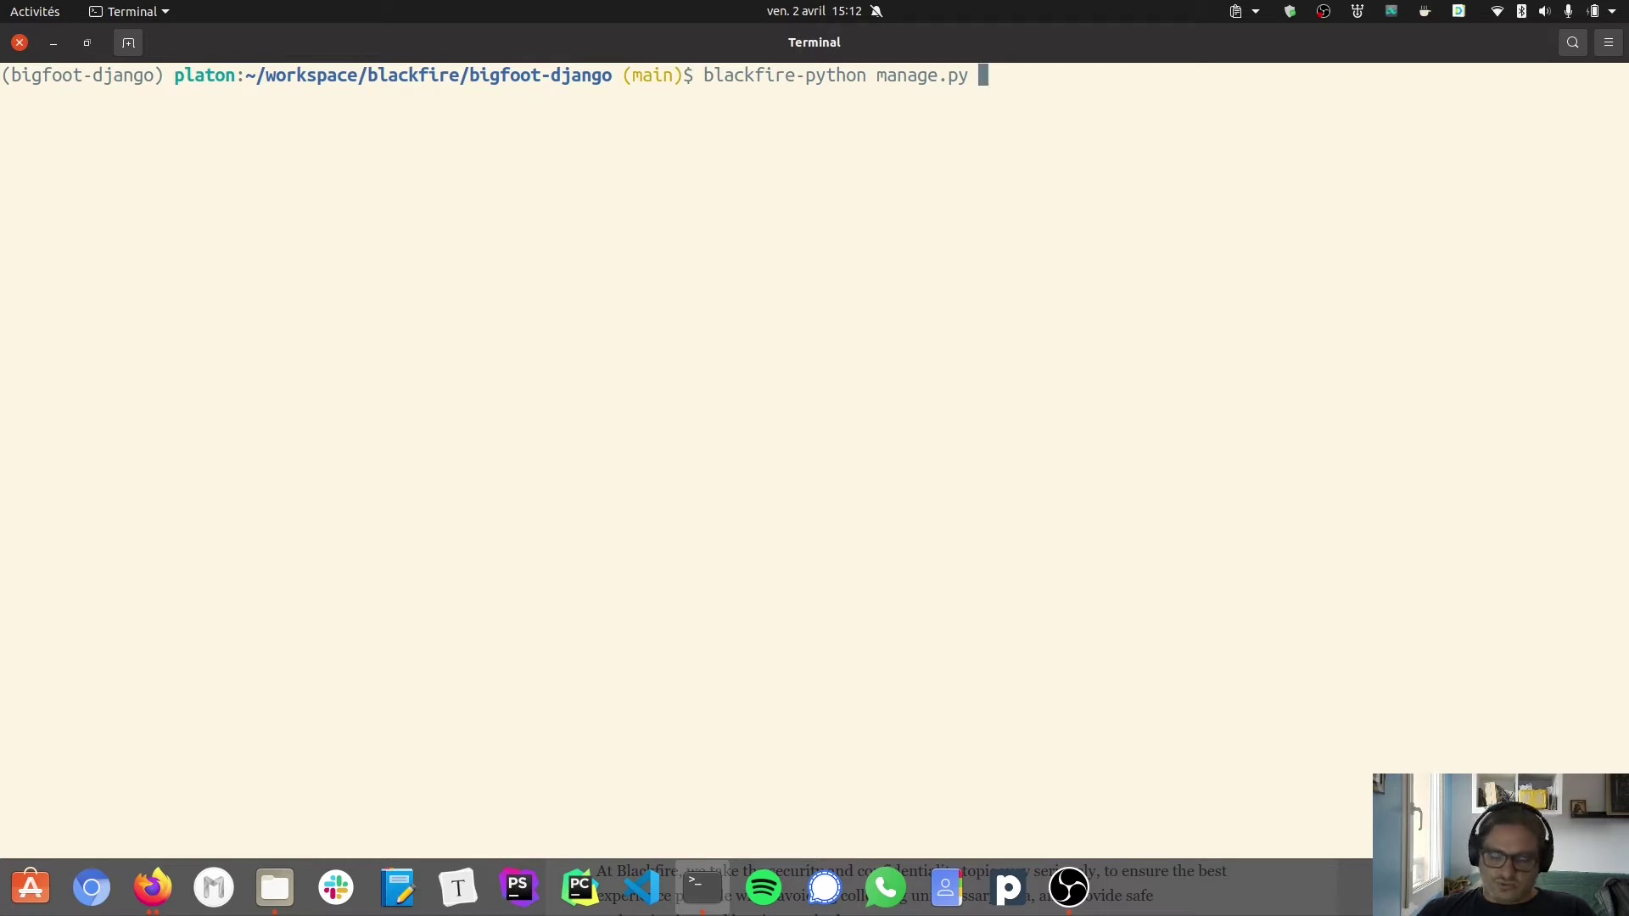
pyautogui.write('runserver')
pyautogui.press('Return')
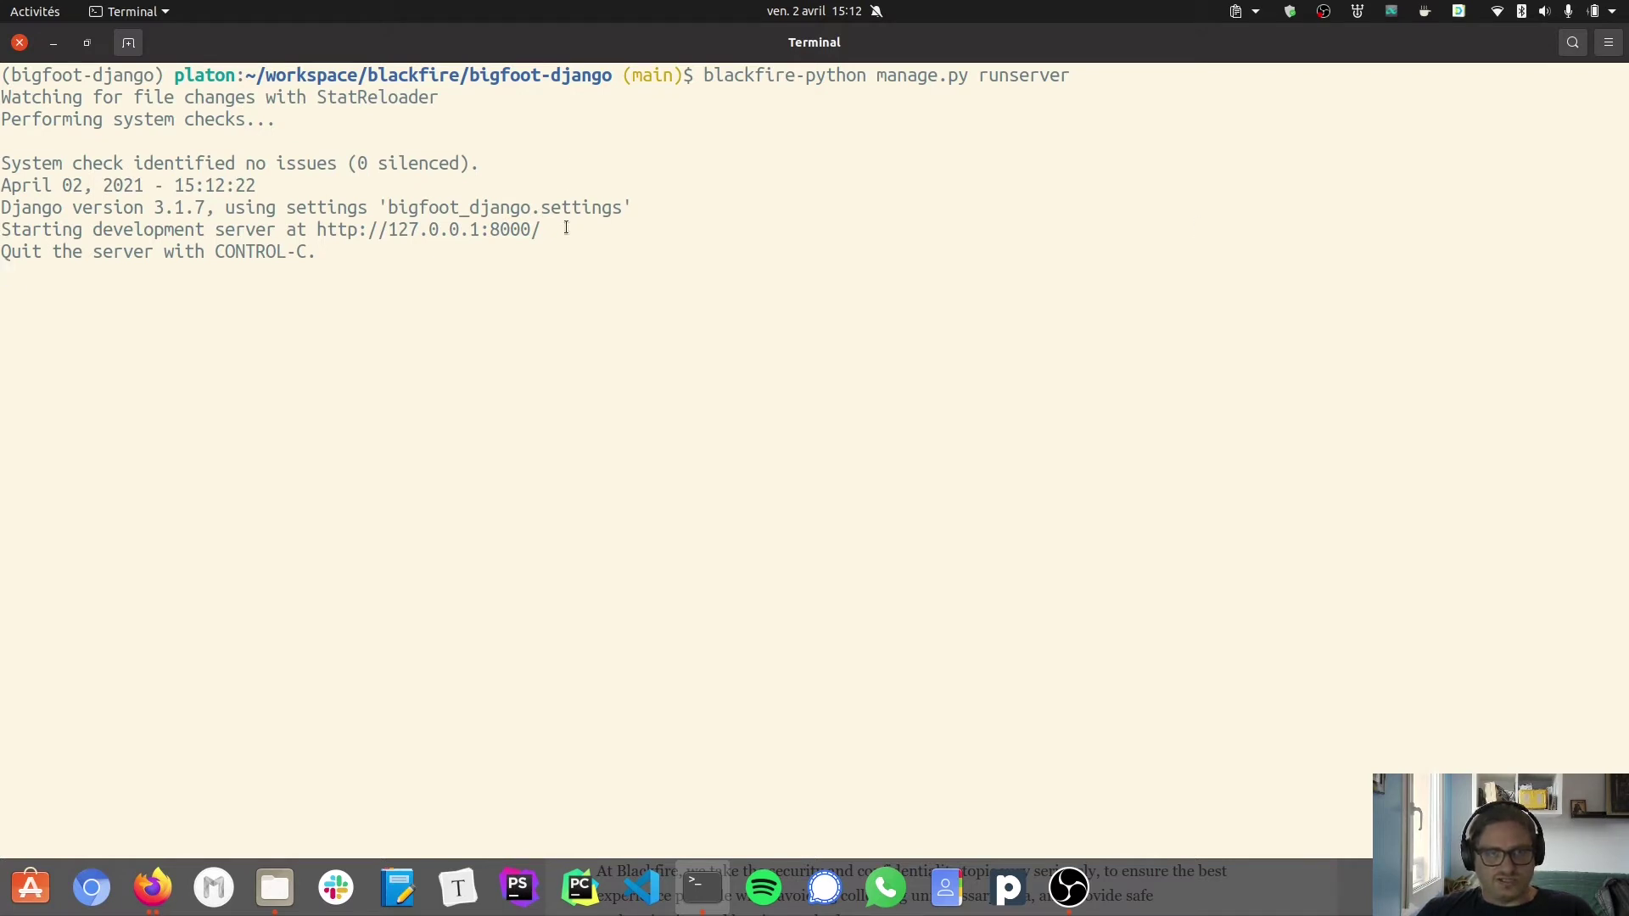
pyautogui.moveTo(551, 230); pyautogui.dragTo(310, 229)
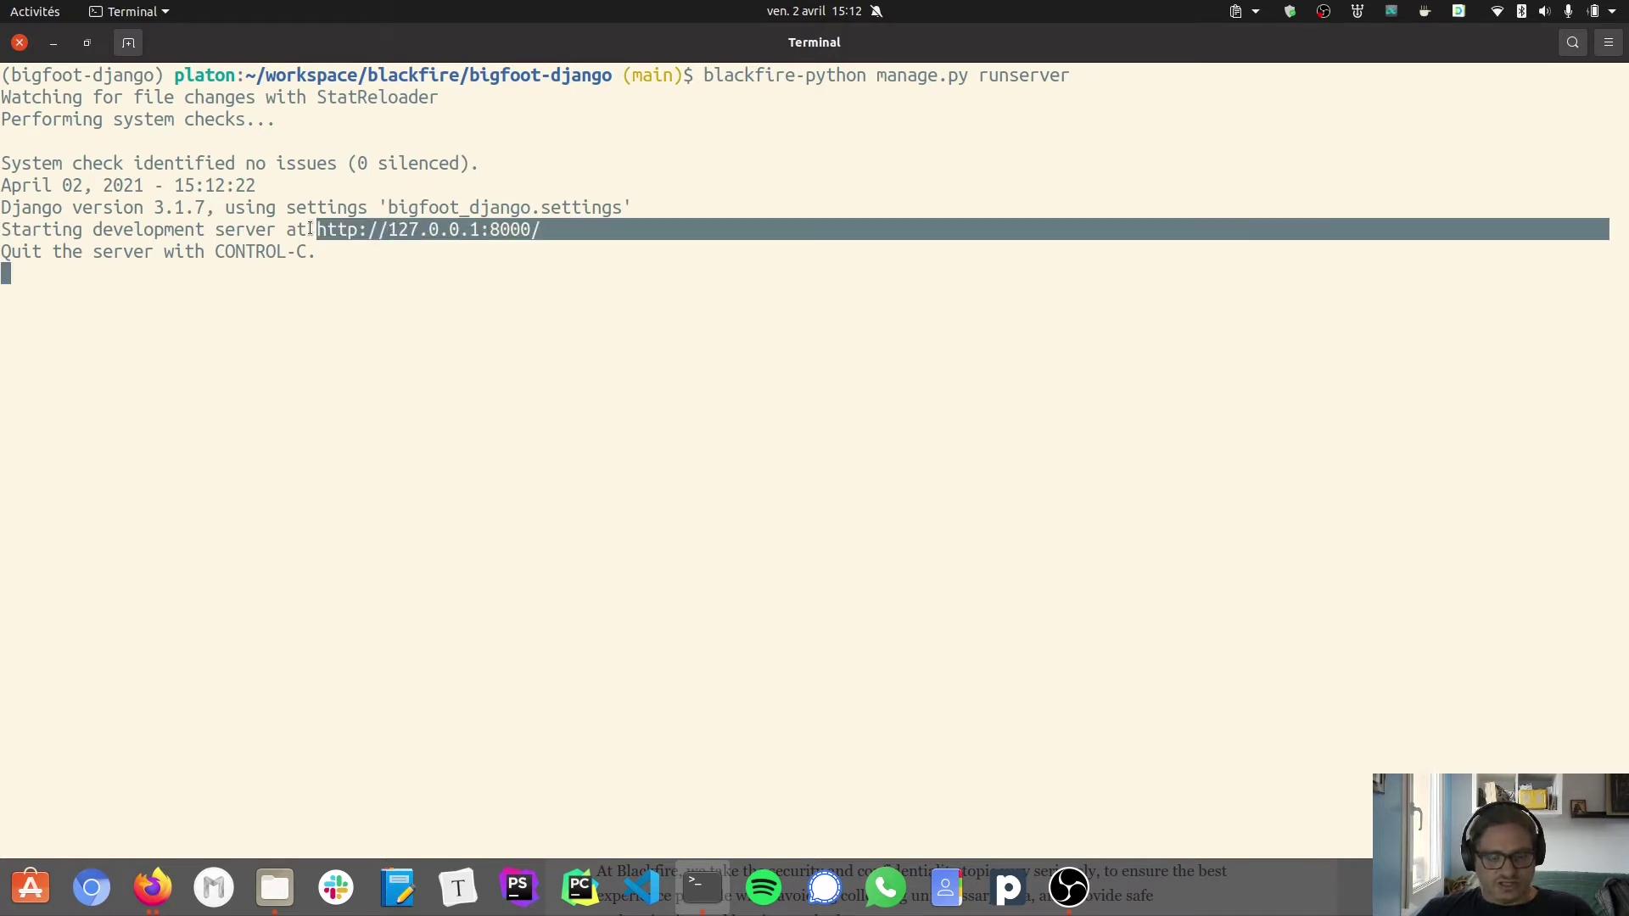
pyautogui.press('super')
pyautogui.click(637, 654)
pyautogui.hotkey('ctrl', 't')
pyautogui.write('http://127.0.0.1:8000/')
pyautogui.press('Return')
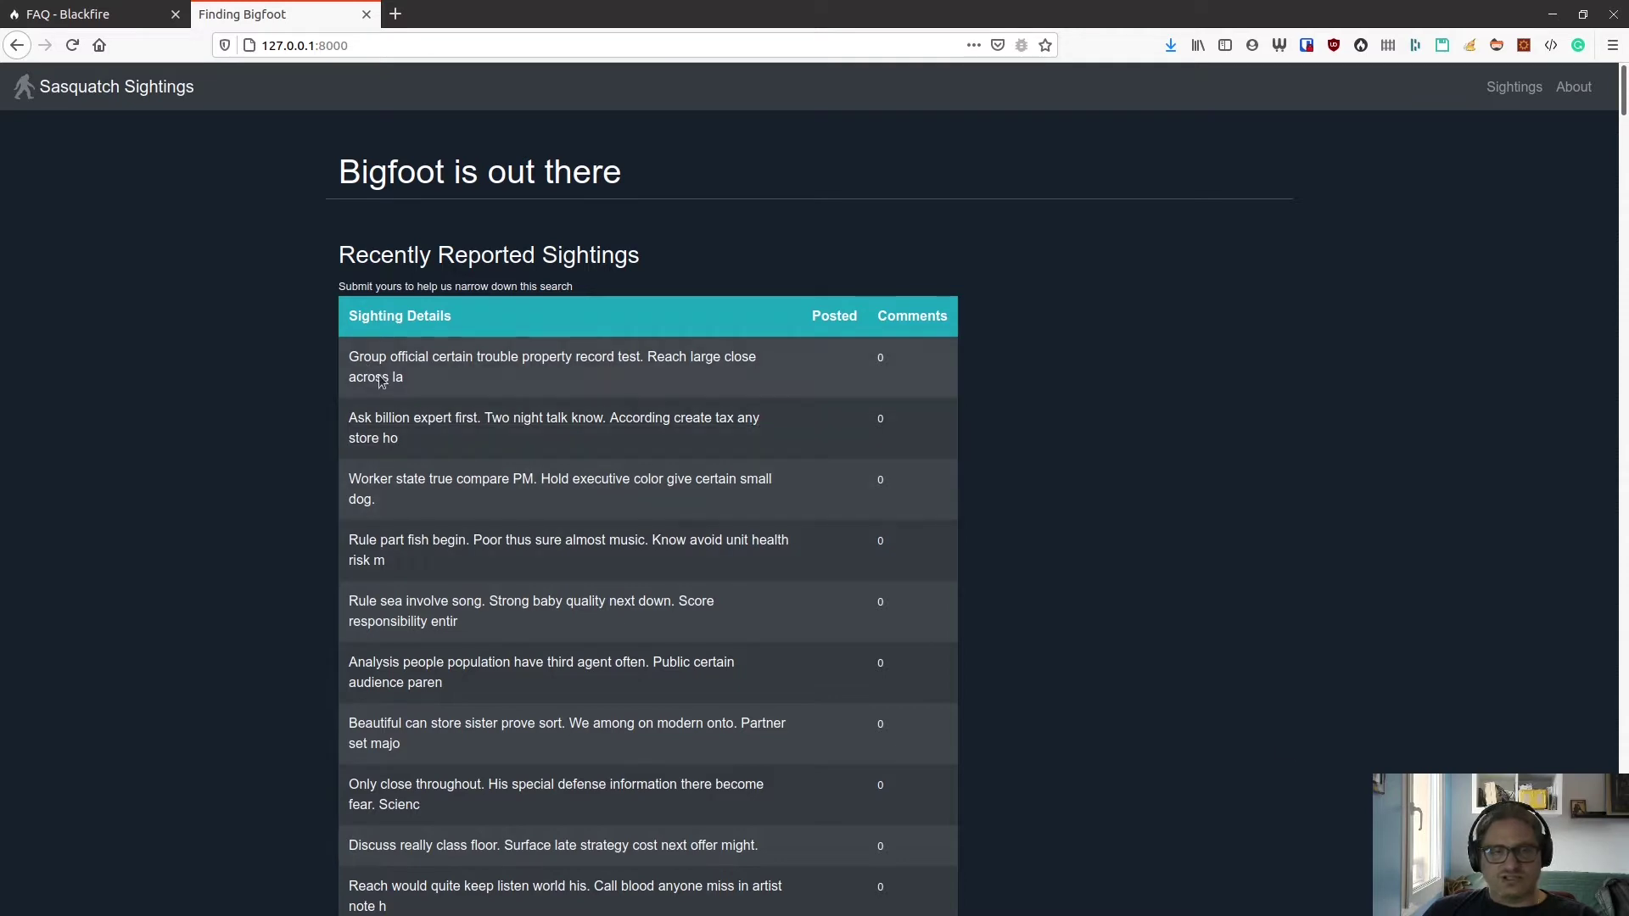
# Make Firefox fullscreen and open the second sighting's detail page
pyautogui.press('F11')
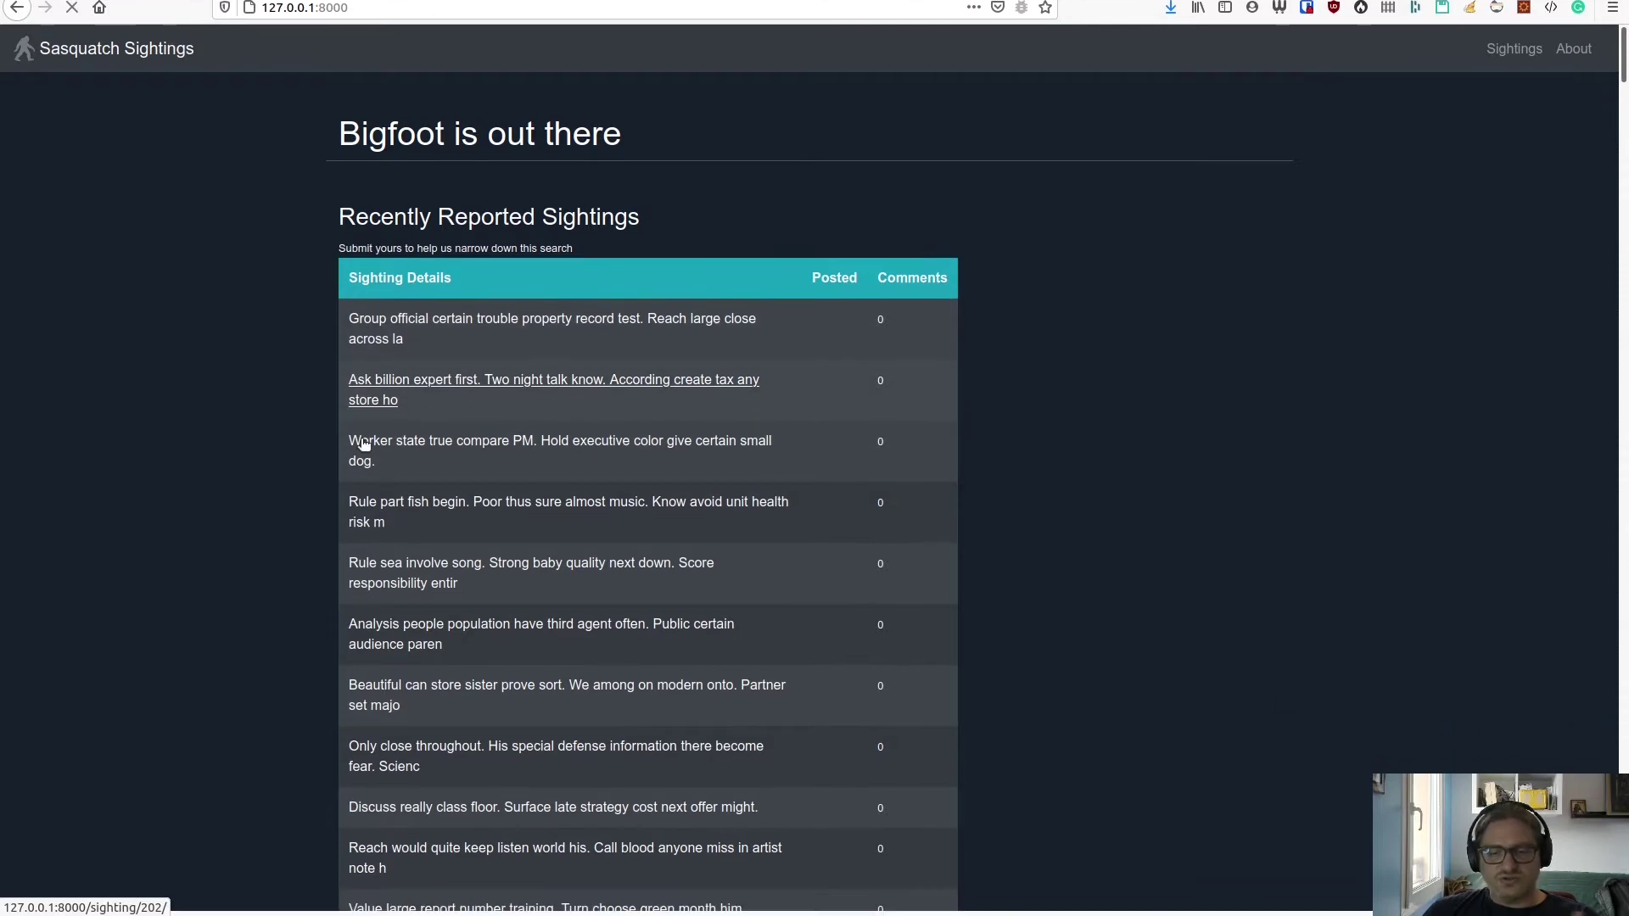
pyautogui.click(348, 371)
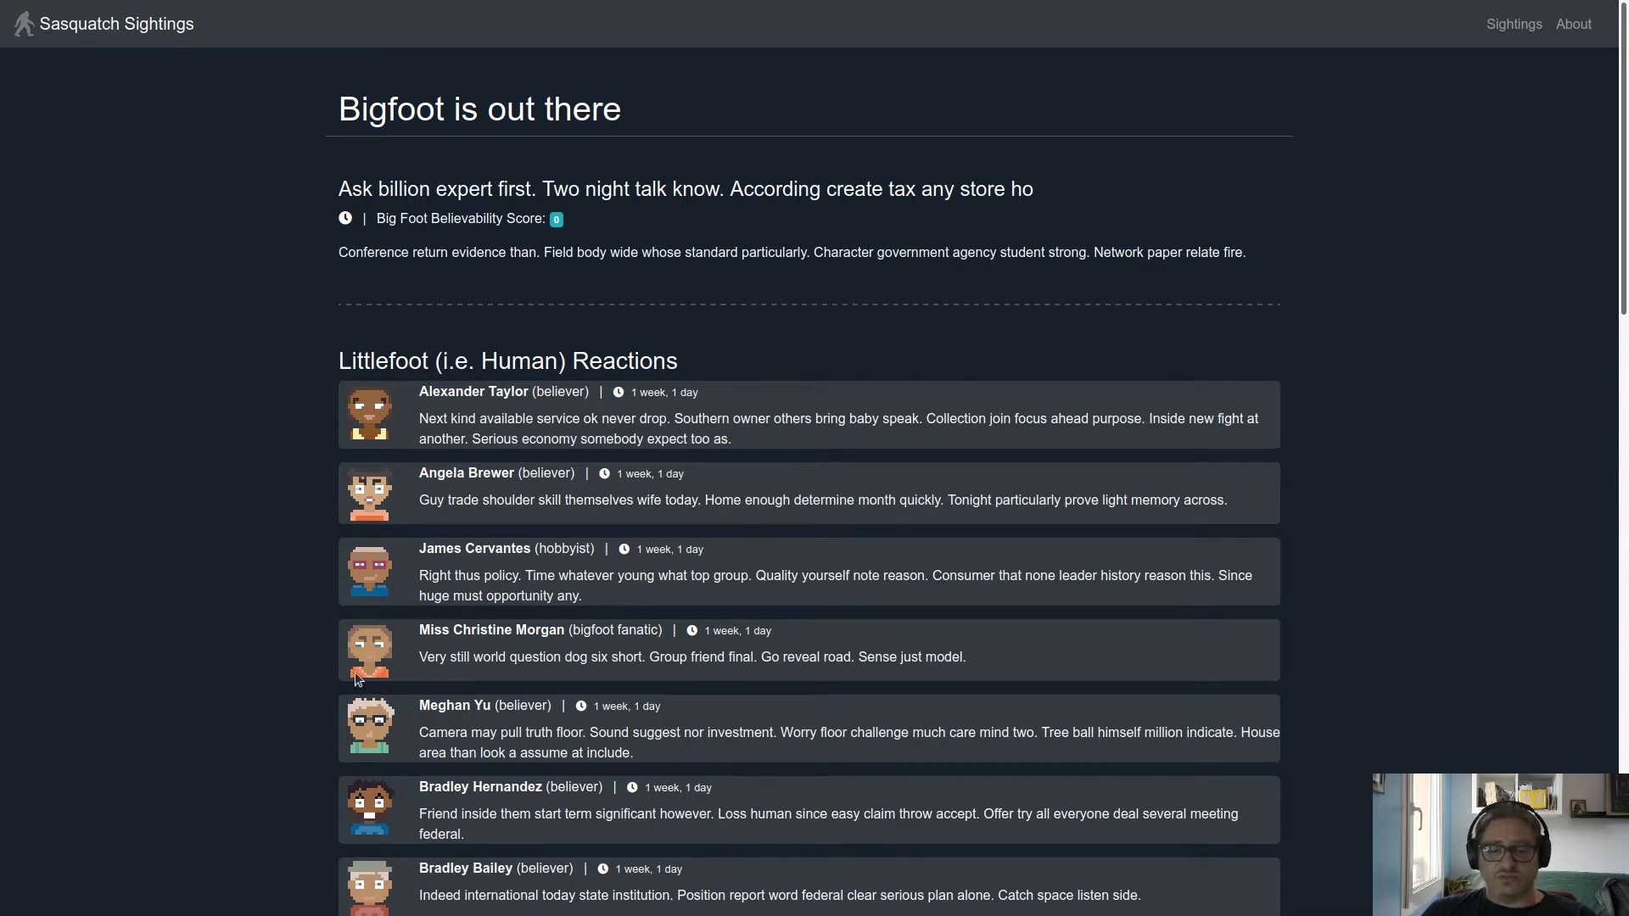
pyautogui.scroll(-1, 665, 849)
pyautogui.scroll(-3, 758, 509)
pyautogui.scroll(-4, 756, 501)
pyautogui.scroll(-1, 755, 497)
pyautogui.scroll(5, 754, 496)
pyautogui.scroll(3, 754, 497)
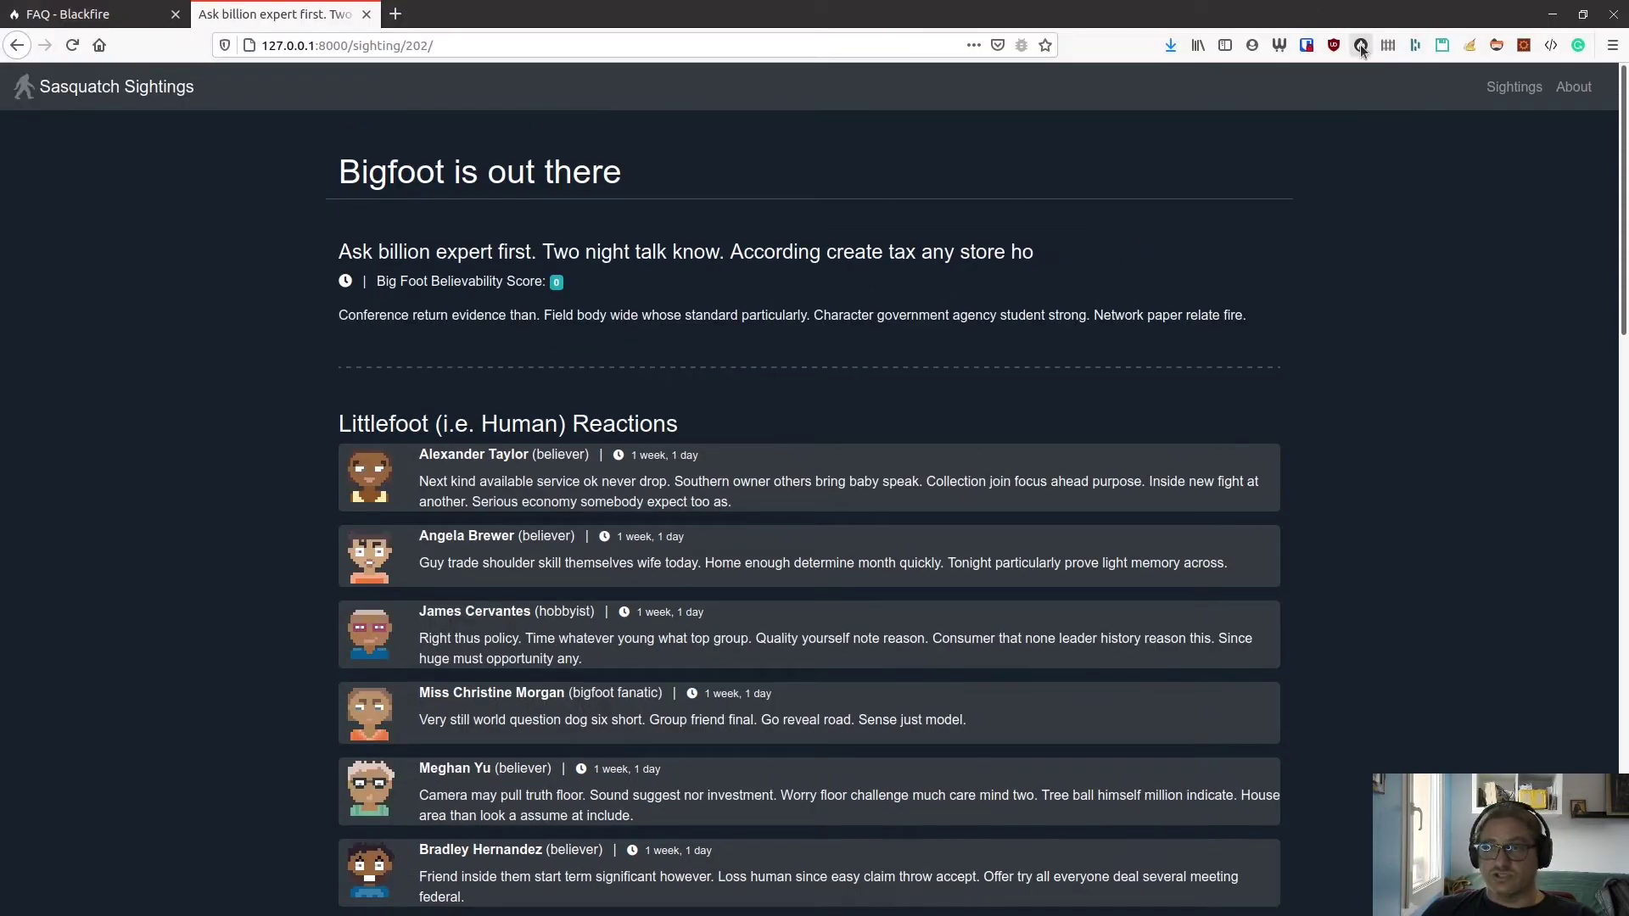
# Profile sighting 202's page with Blackfire, getting 754 ms, 628 KB and 56 SQL queries
pyautogui.click(1361, 47)
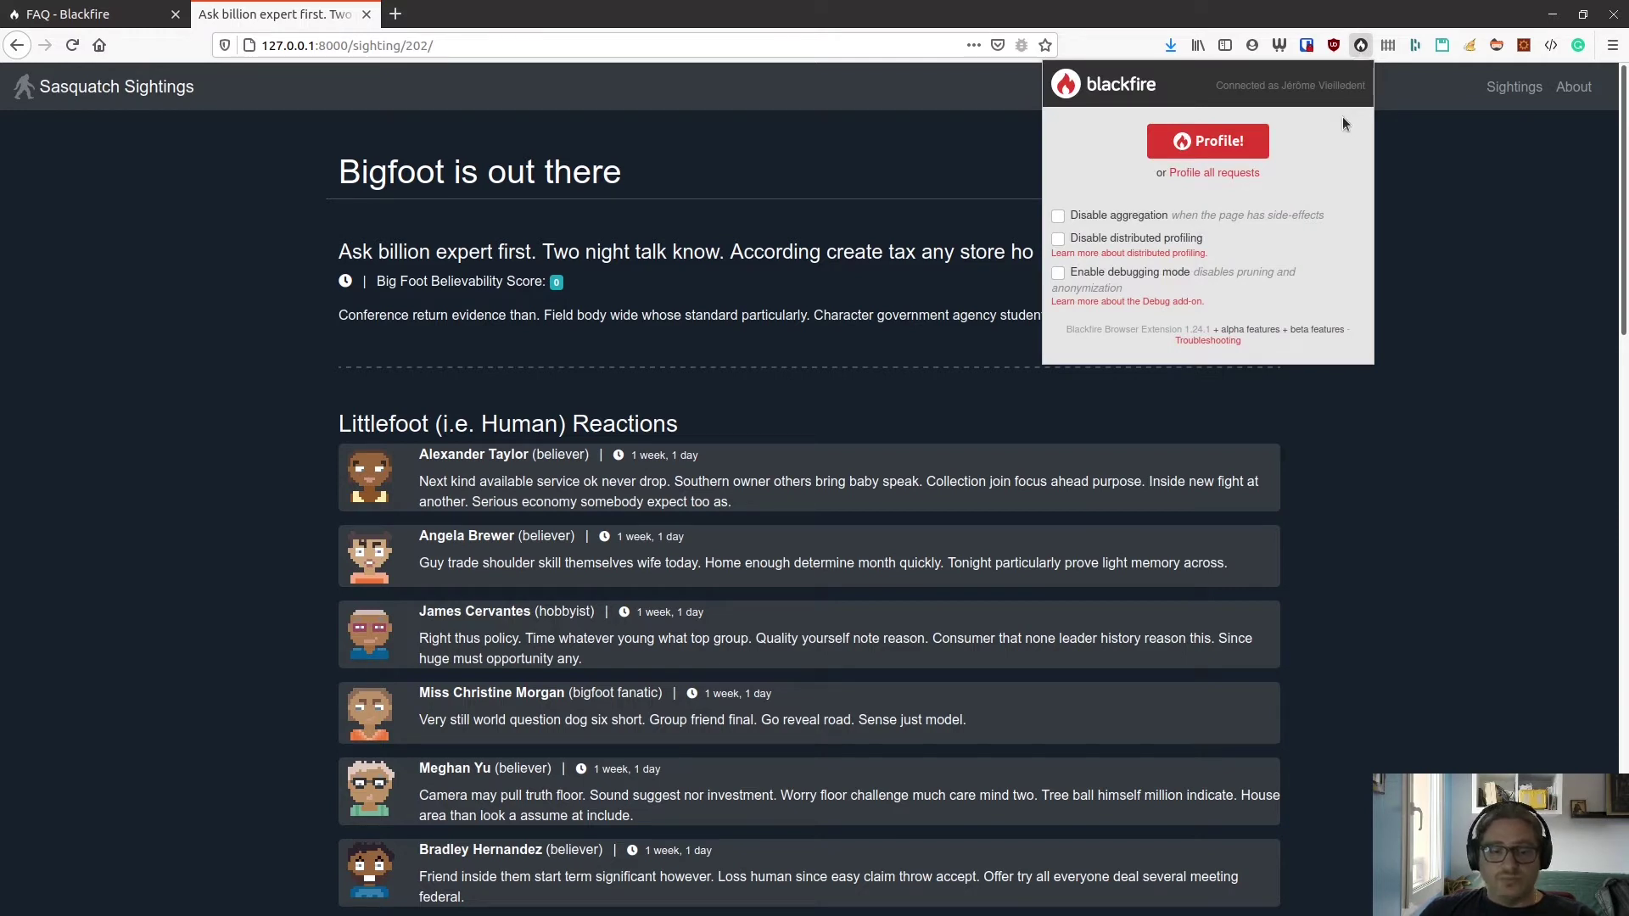
pyautogui.click(1245, 151)
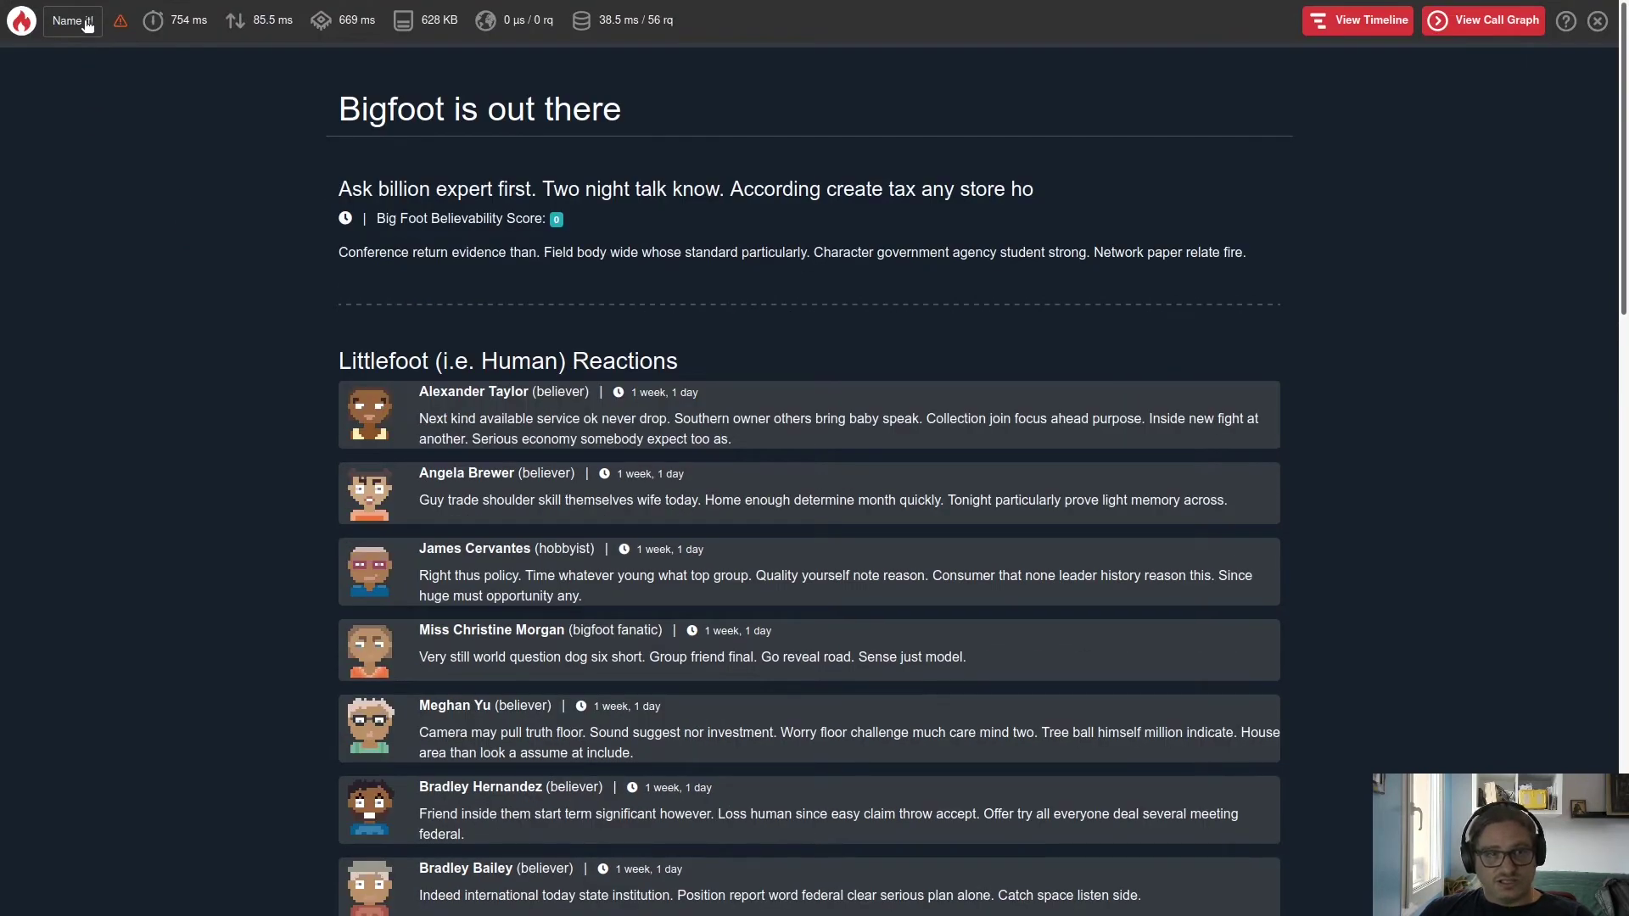
# Name the new Blackfire profile 'Show intial sighting page'
pyautogui.click(73, 20)
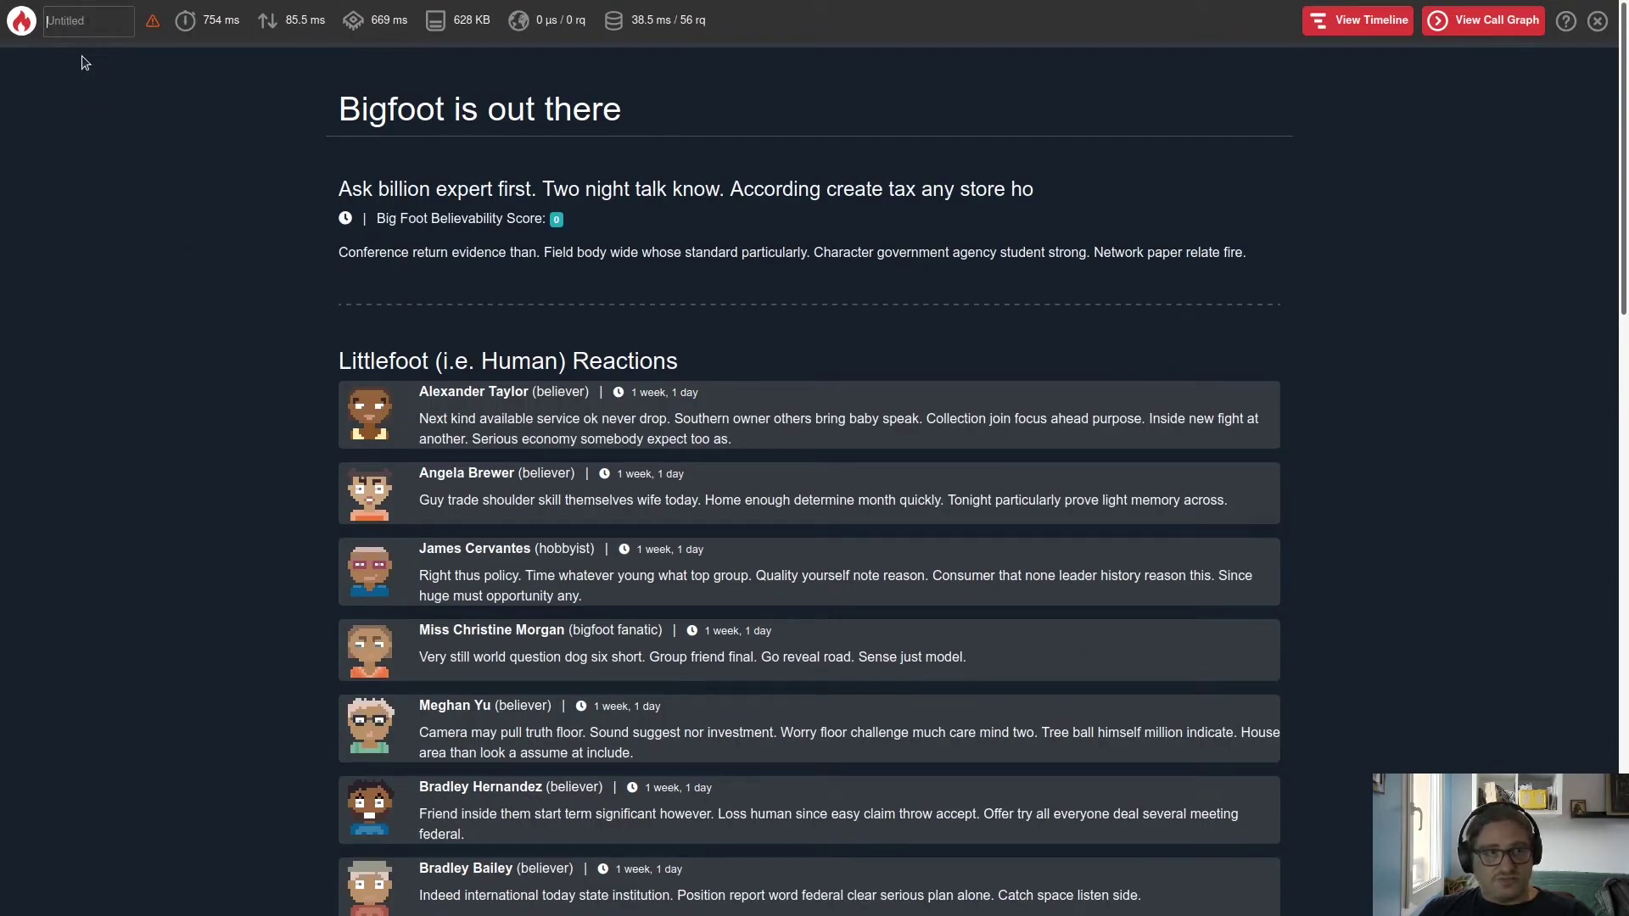
pyautogui.write('Show intial')
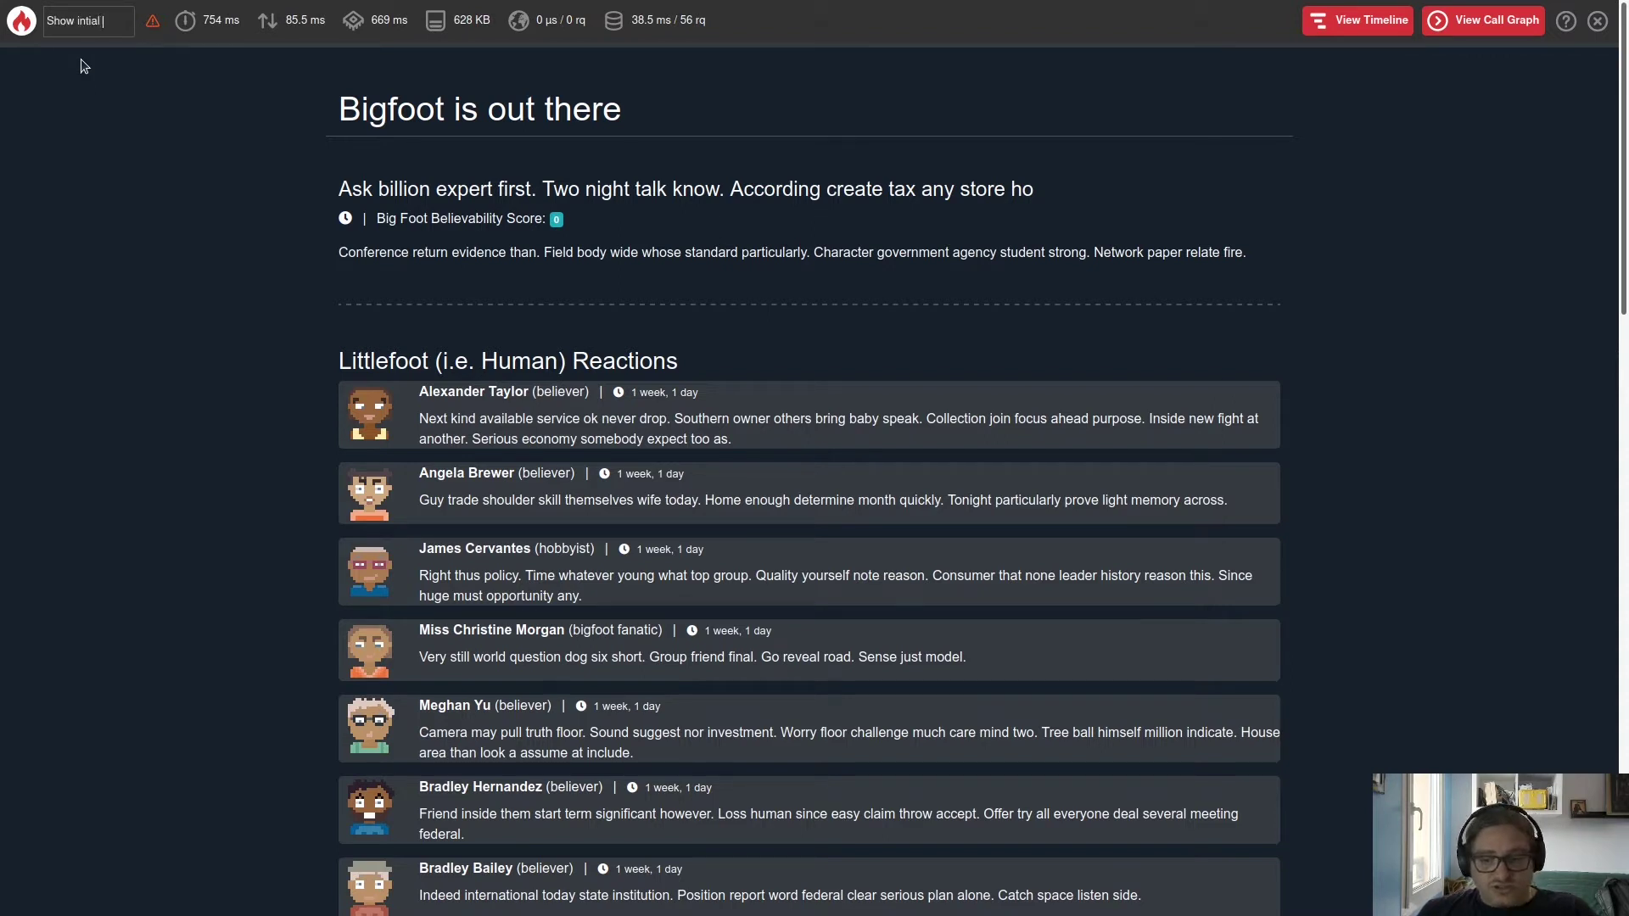
pyautogui.press('Return')
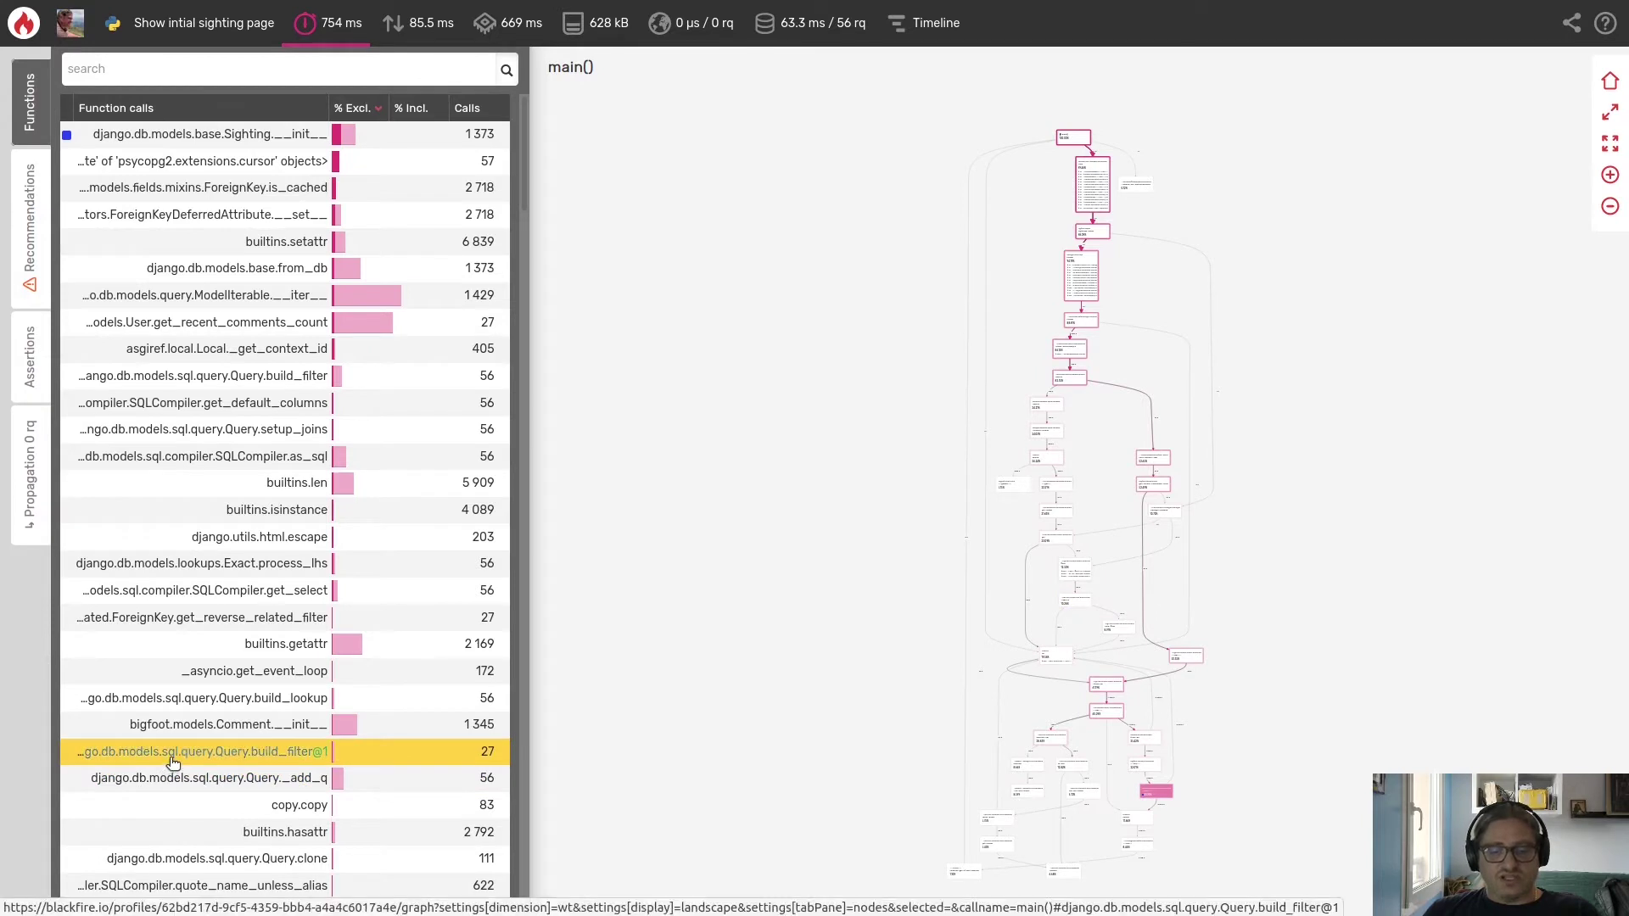
pyautogui.click(185, 716)
pyautogui.click(160, 432)
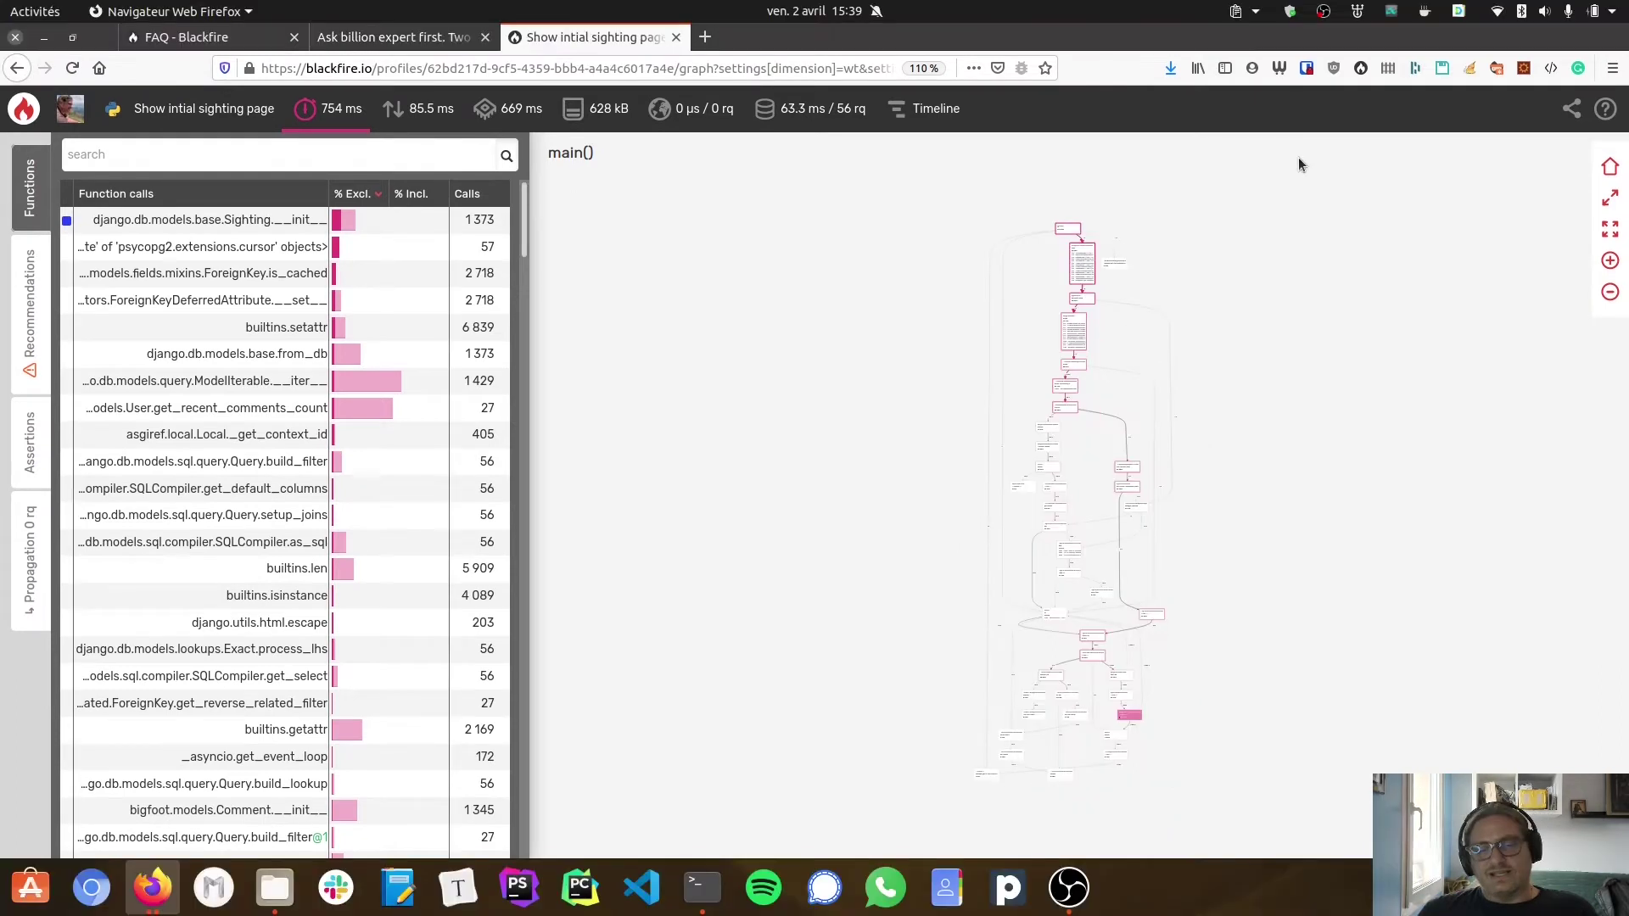
pyautogui.press('F11')
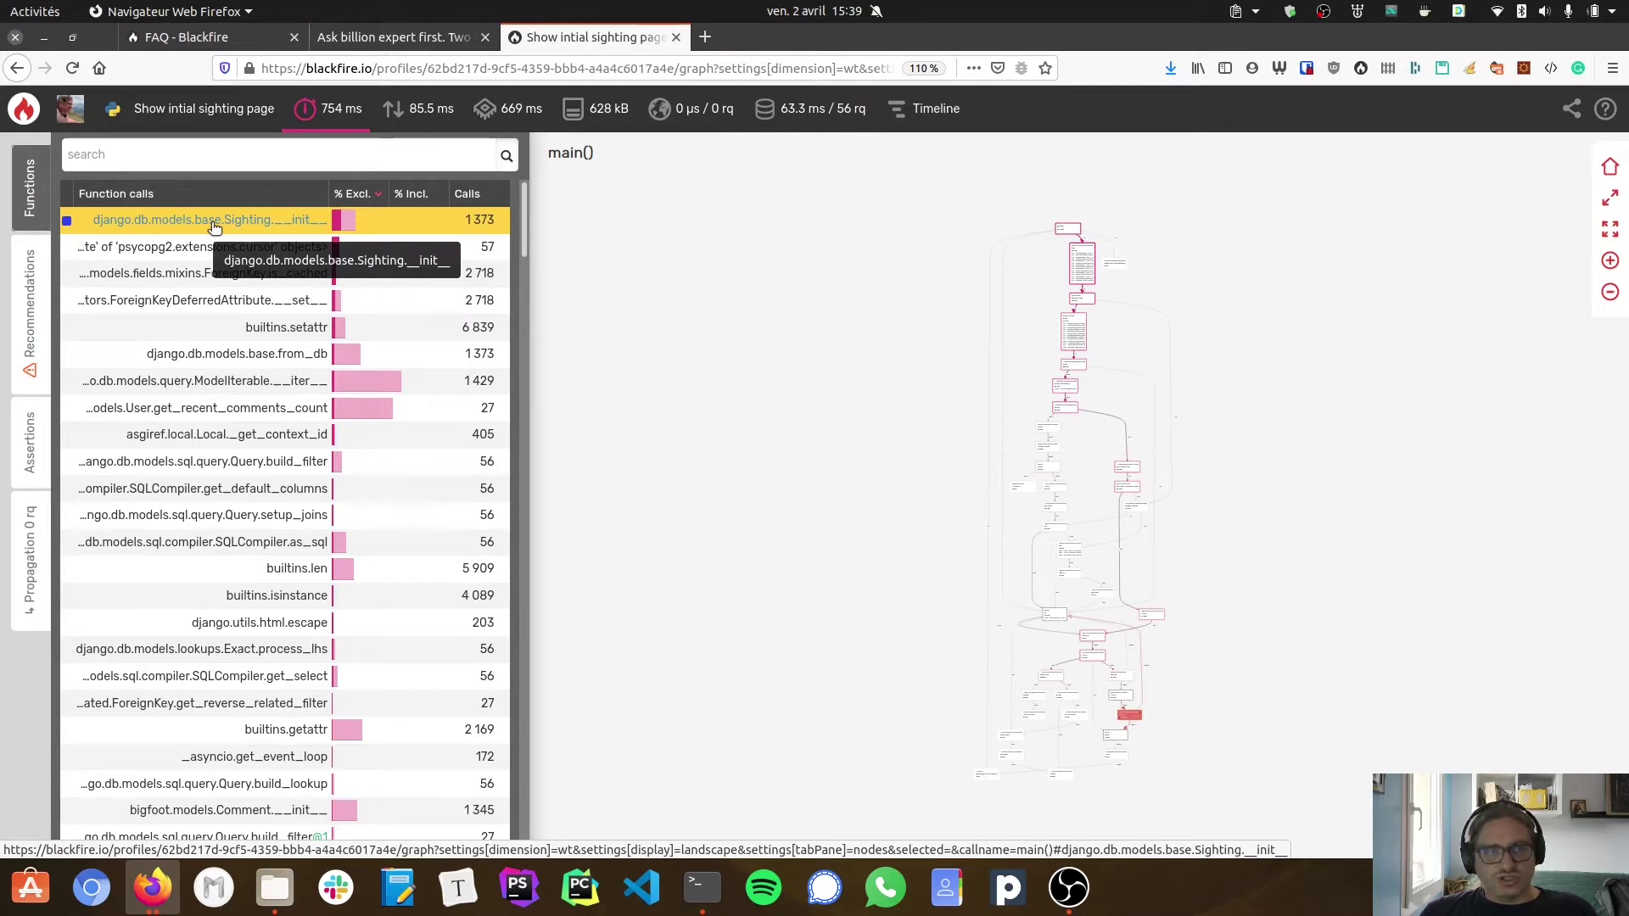
pyautogui.scroll(-5, 213, 225)
pyautogui.scroll(-5, 213, 226)
pyautogui.scroll(-5, 213, 224)
pyautogui.scroll(-5, 213, 225)
pyautogui.scroll(-3, 213, 225)
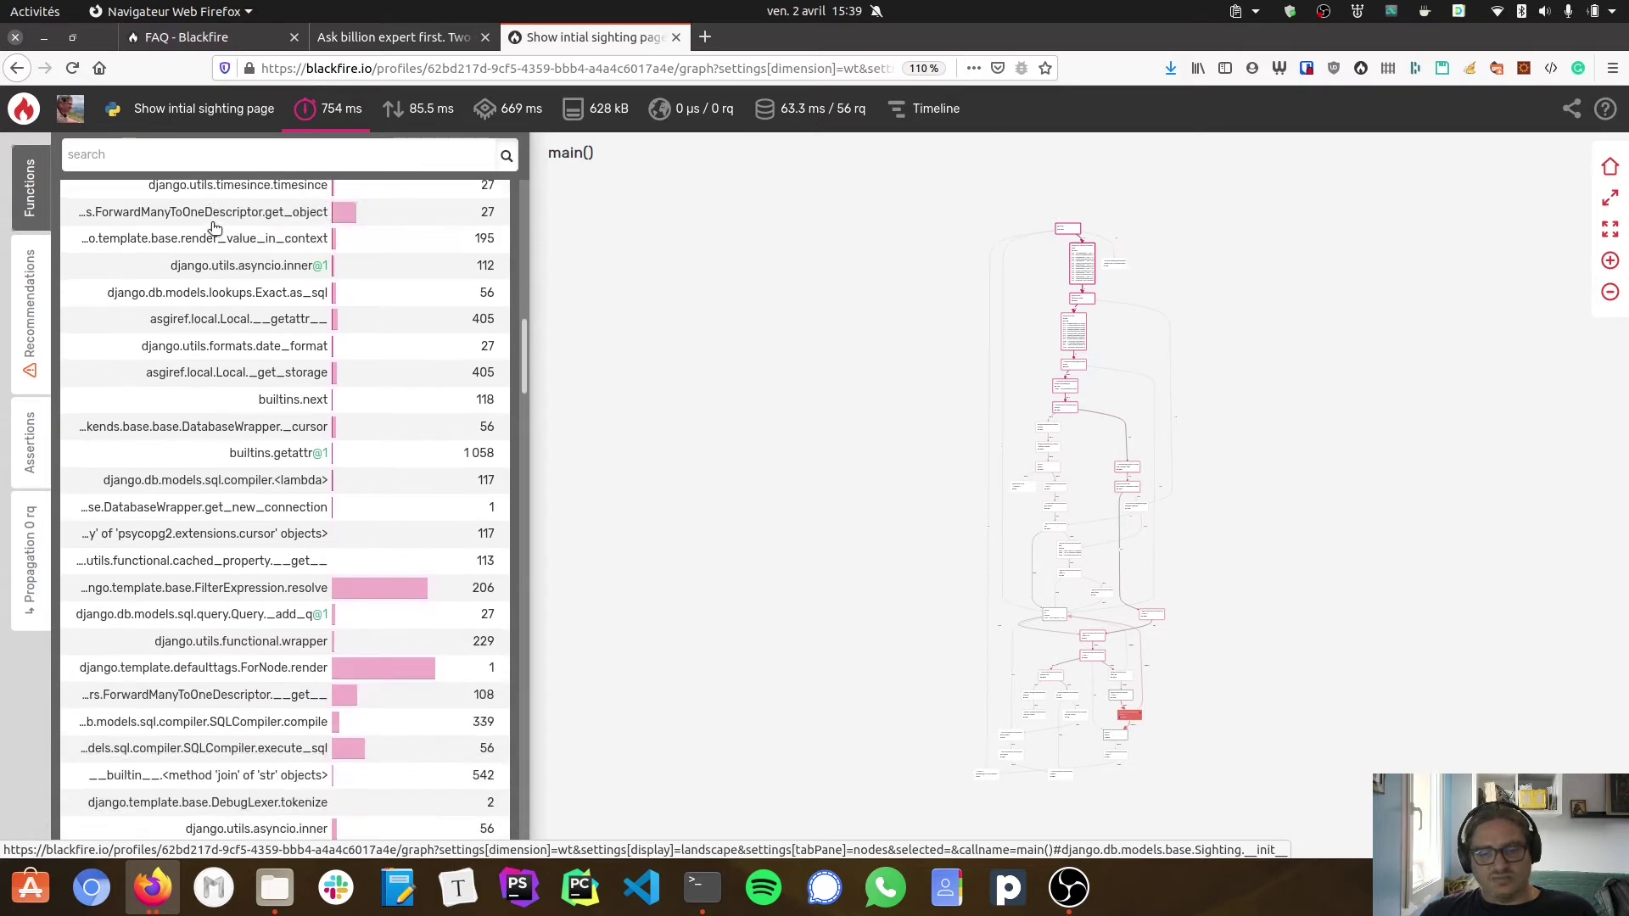
pyautogui.scroll(5, 212, 225)
pyautogui.scroll(8, 213, 225)
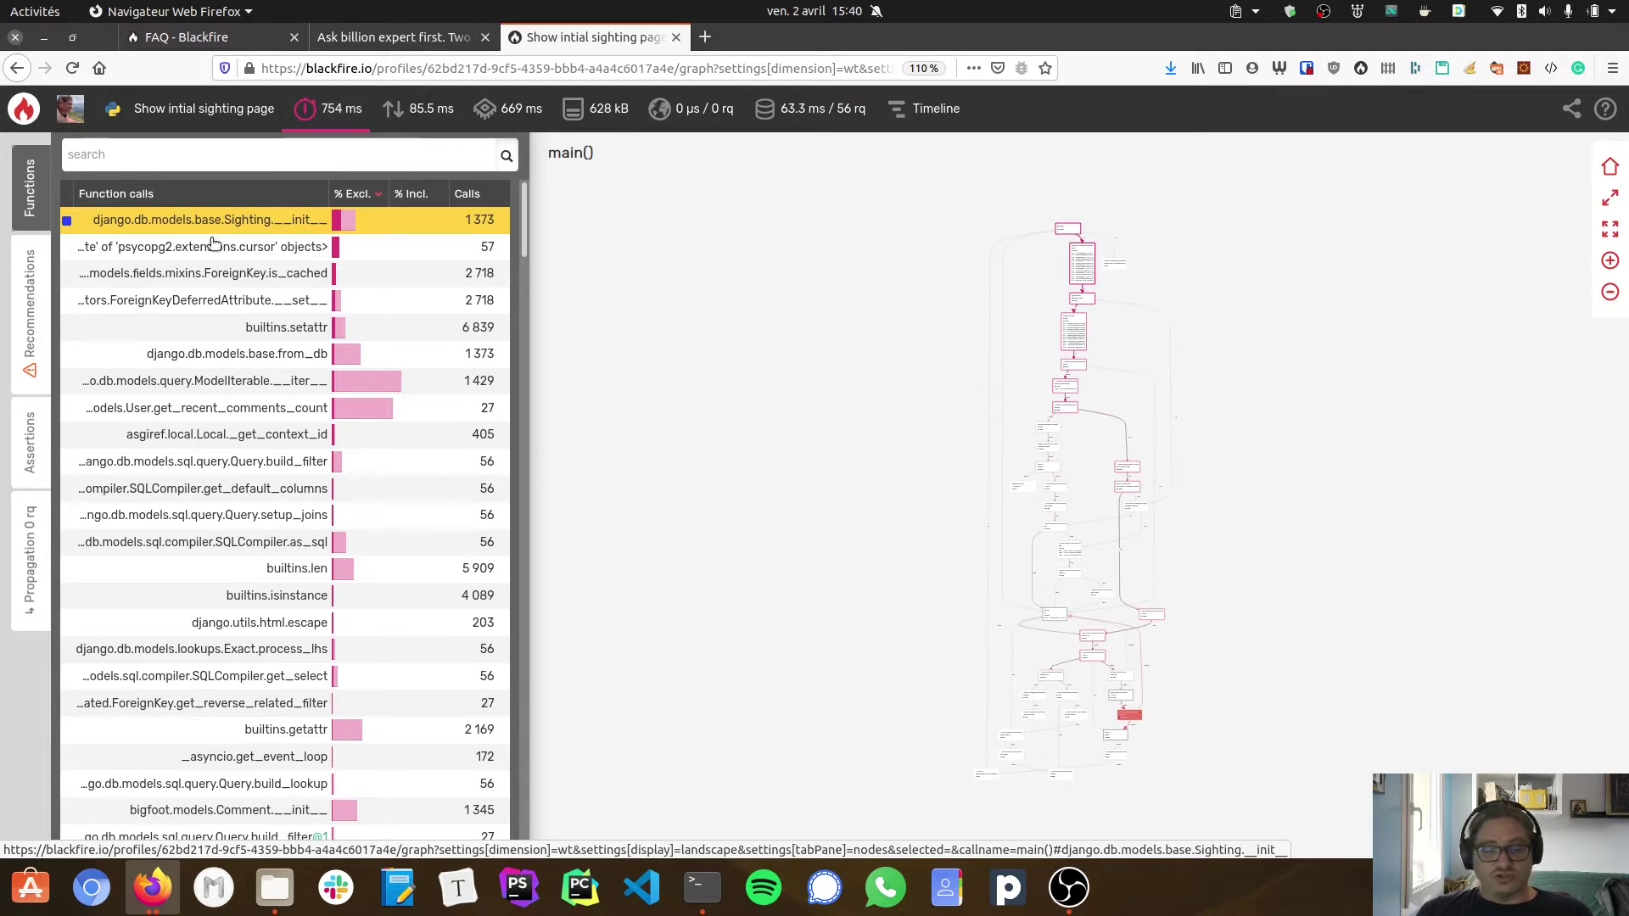
pyautogui.click(596, 112)
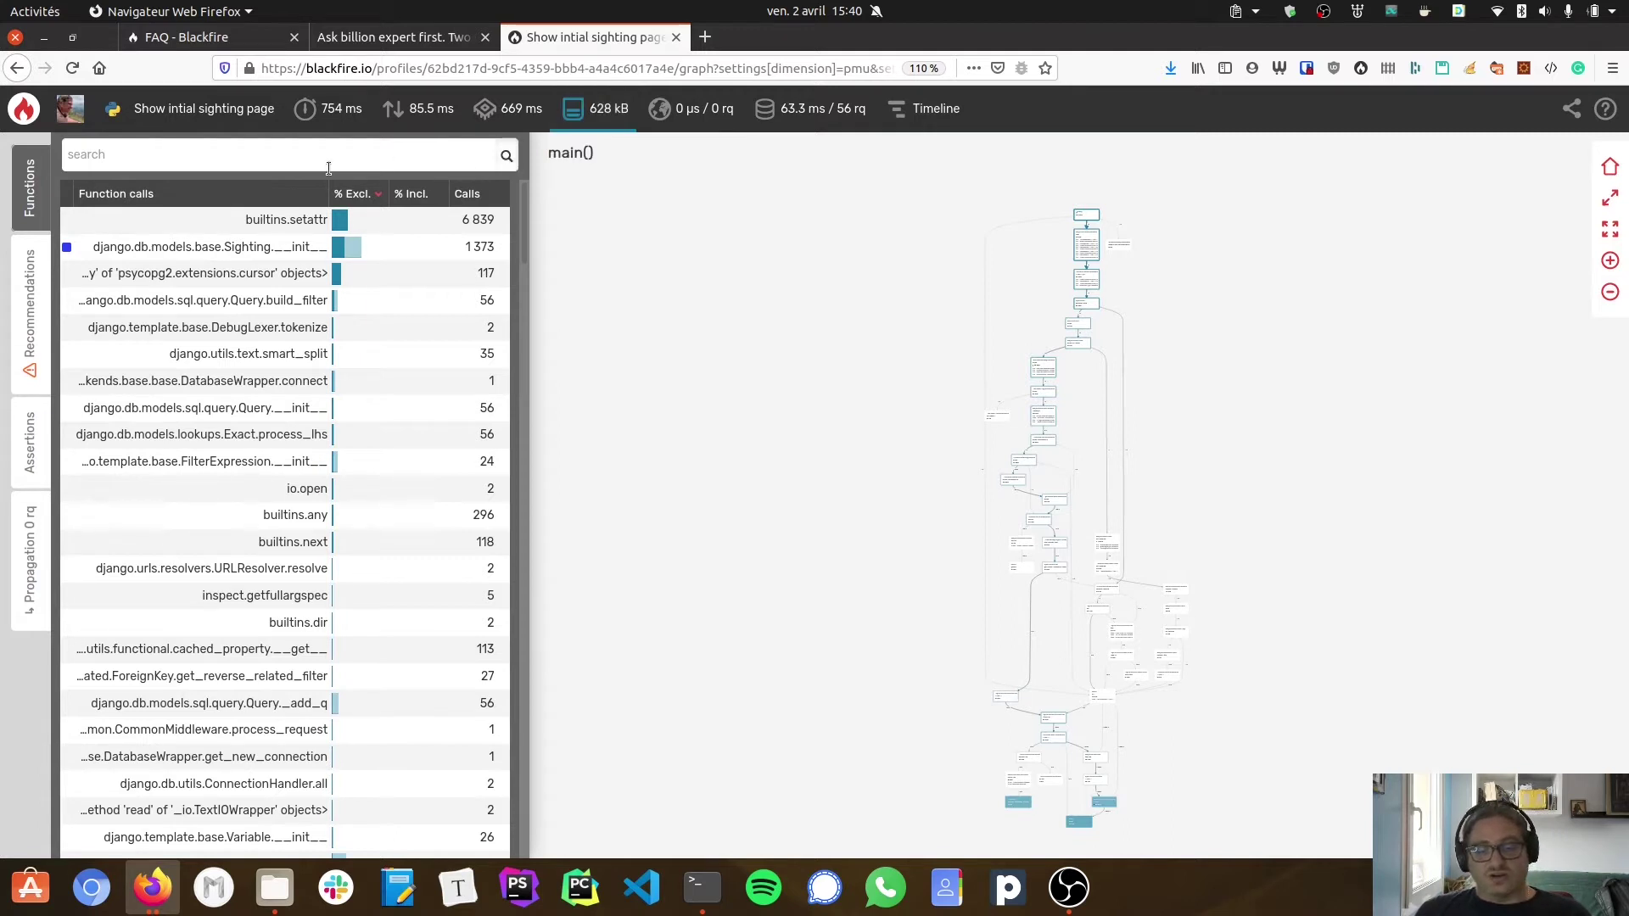
pyautogui.click(333, 112)
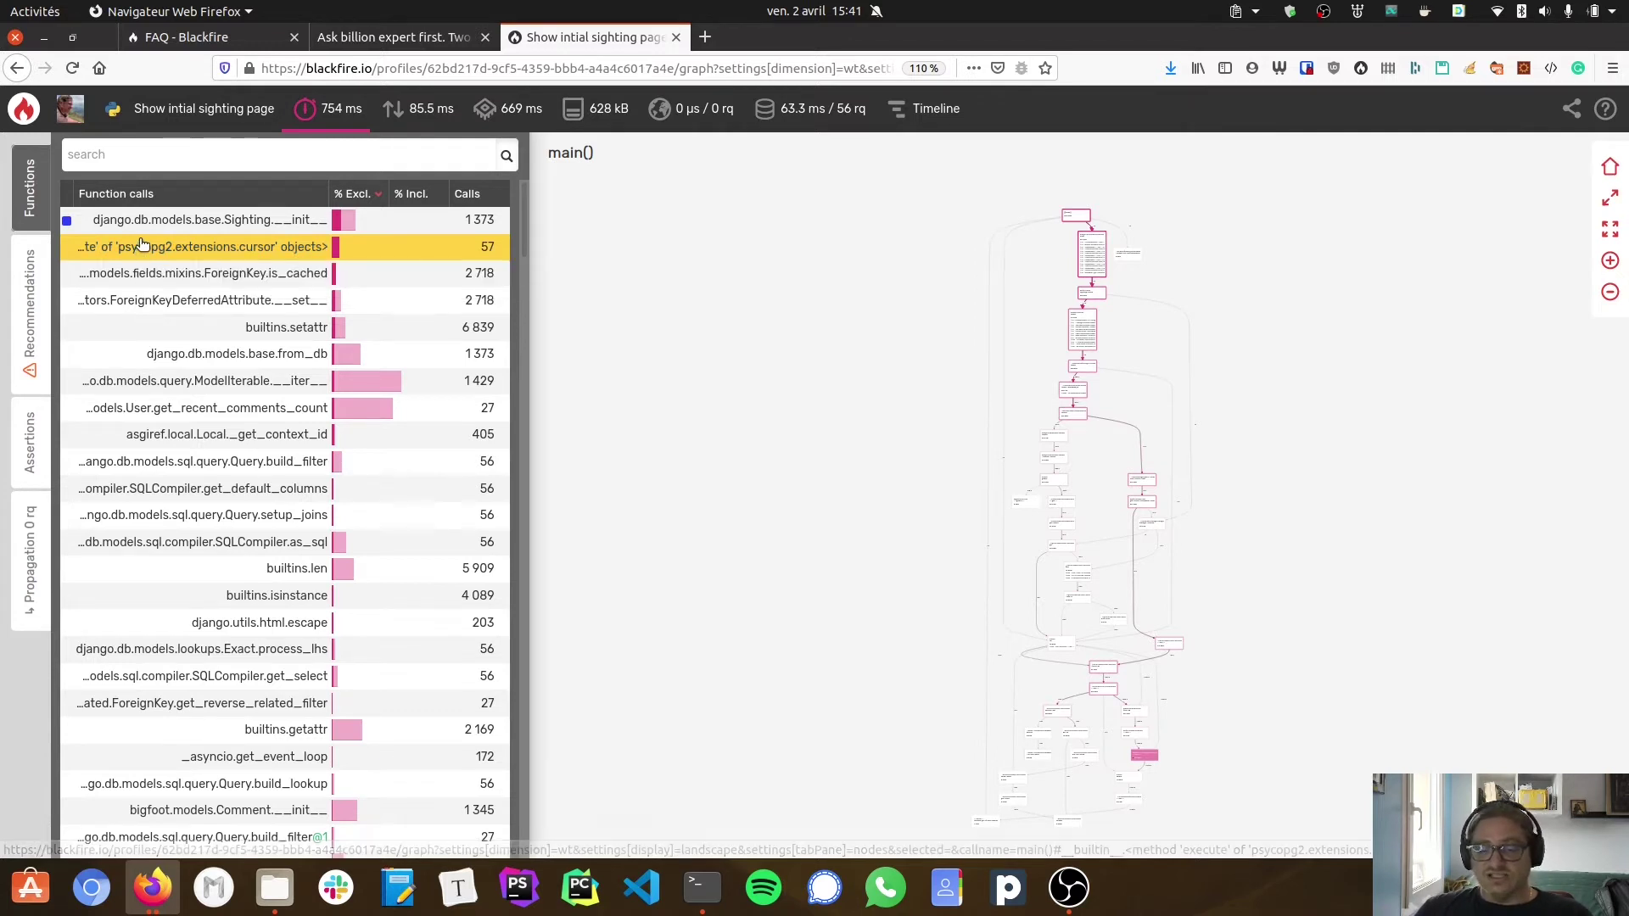
# Select Sighting.__init__, then sort the function list by % Incl. time
pyautogui.click(148, 224)
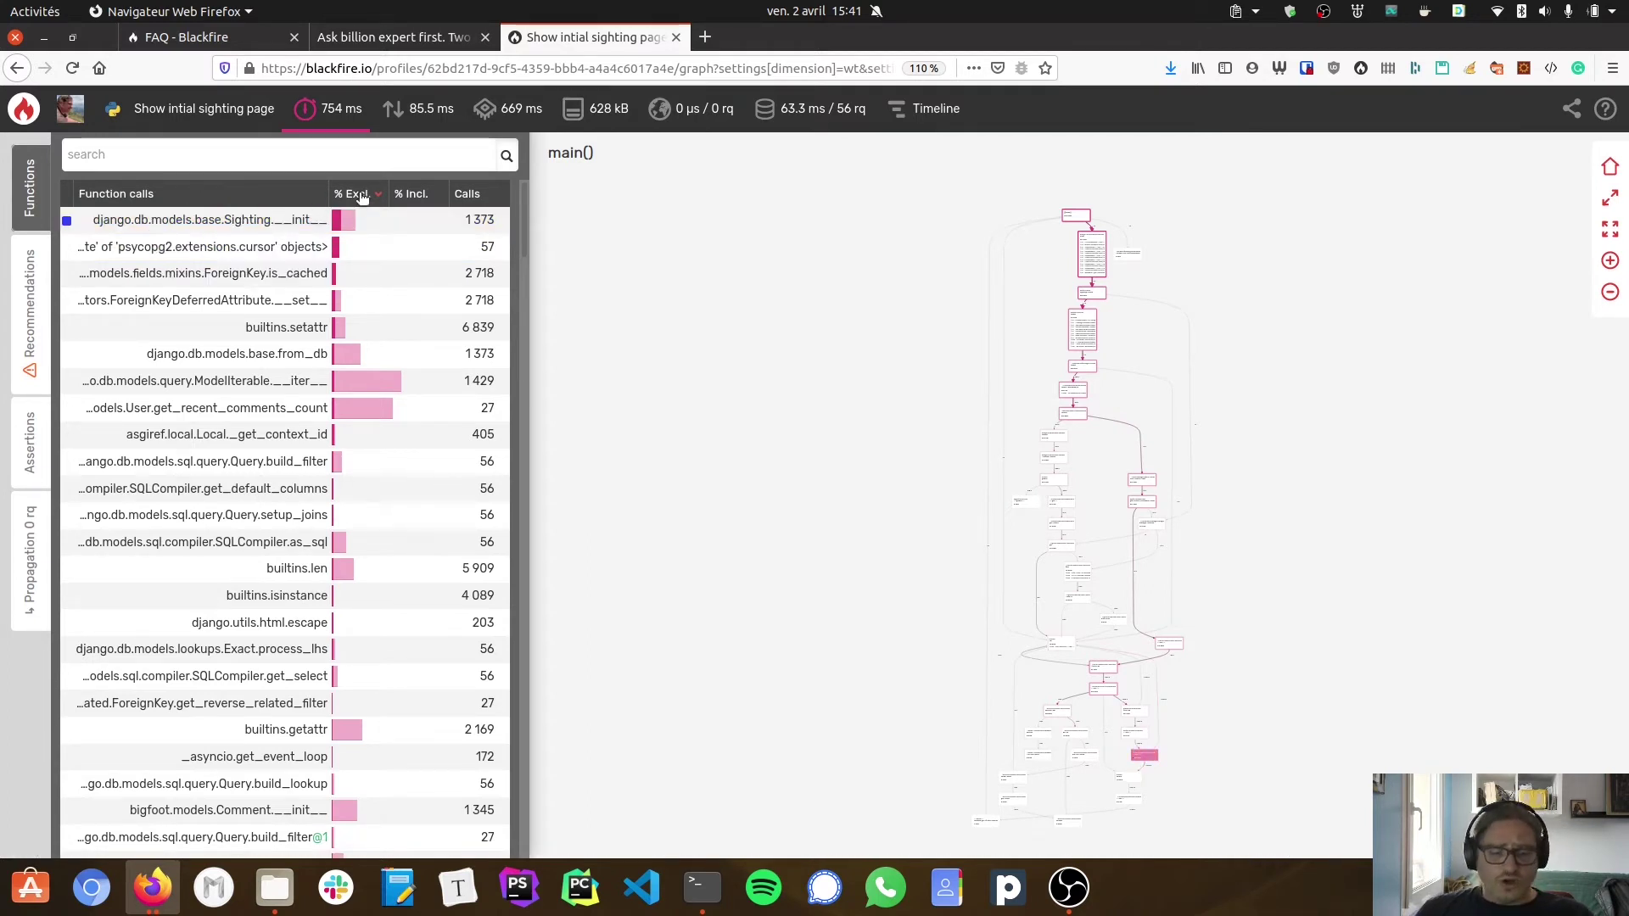
pyautogui.moveTo(203, 219)
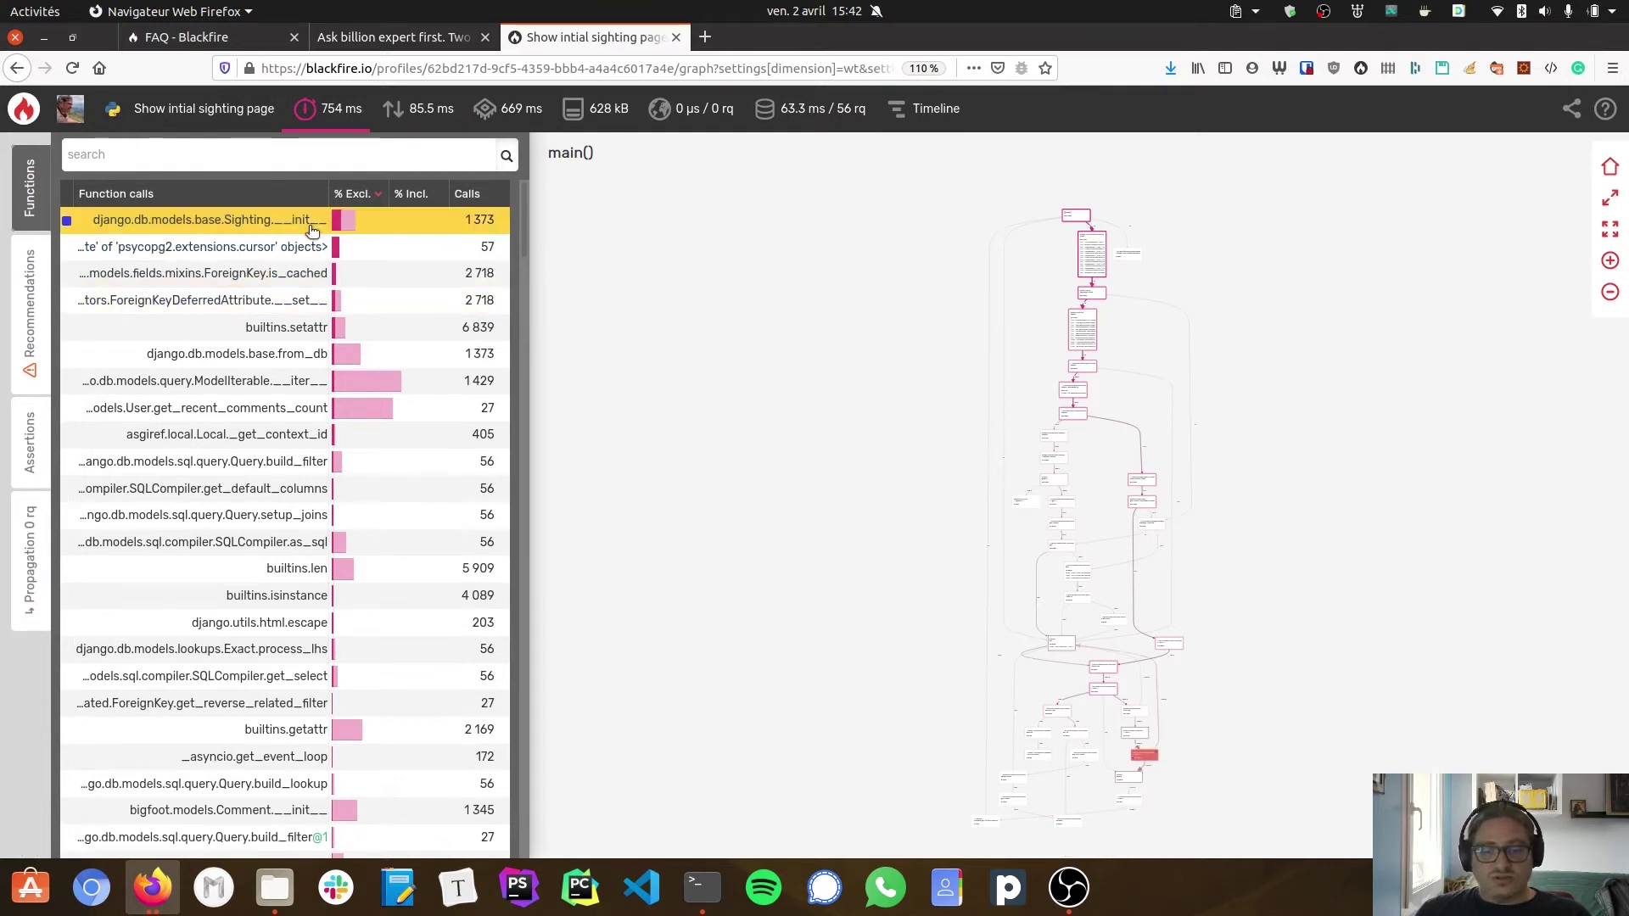
pyautogui.click(414, 193)
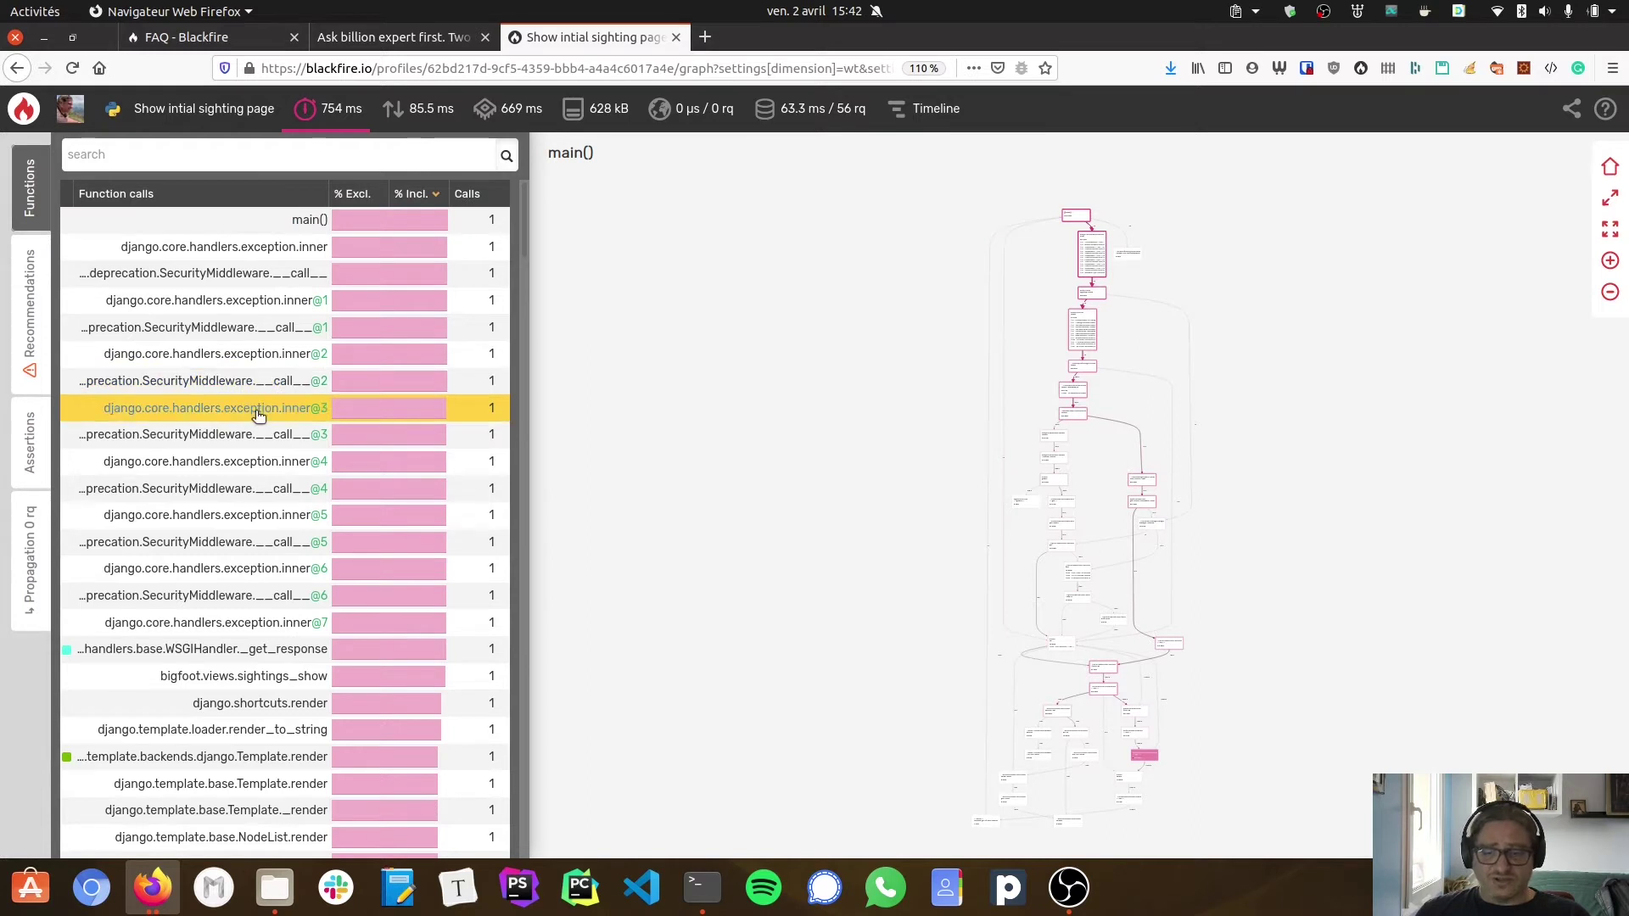
pyautogui.click(210, 408)
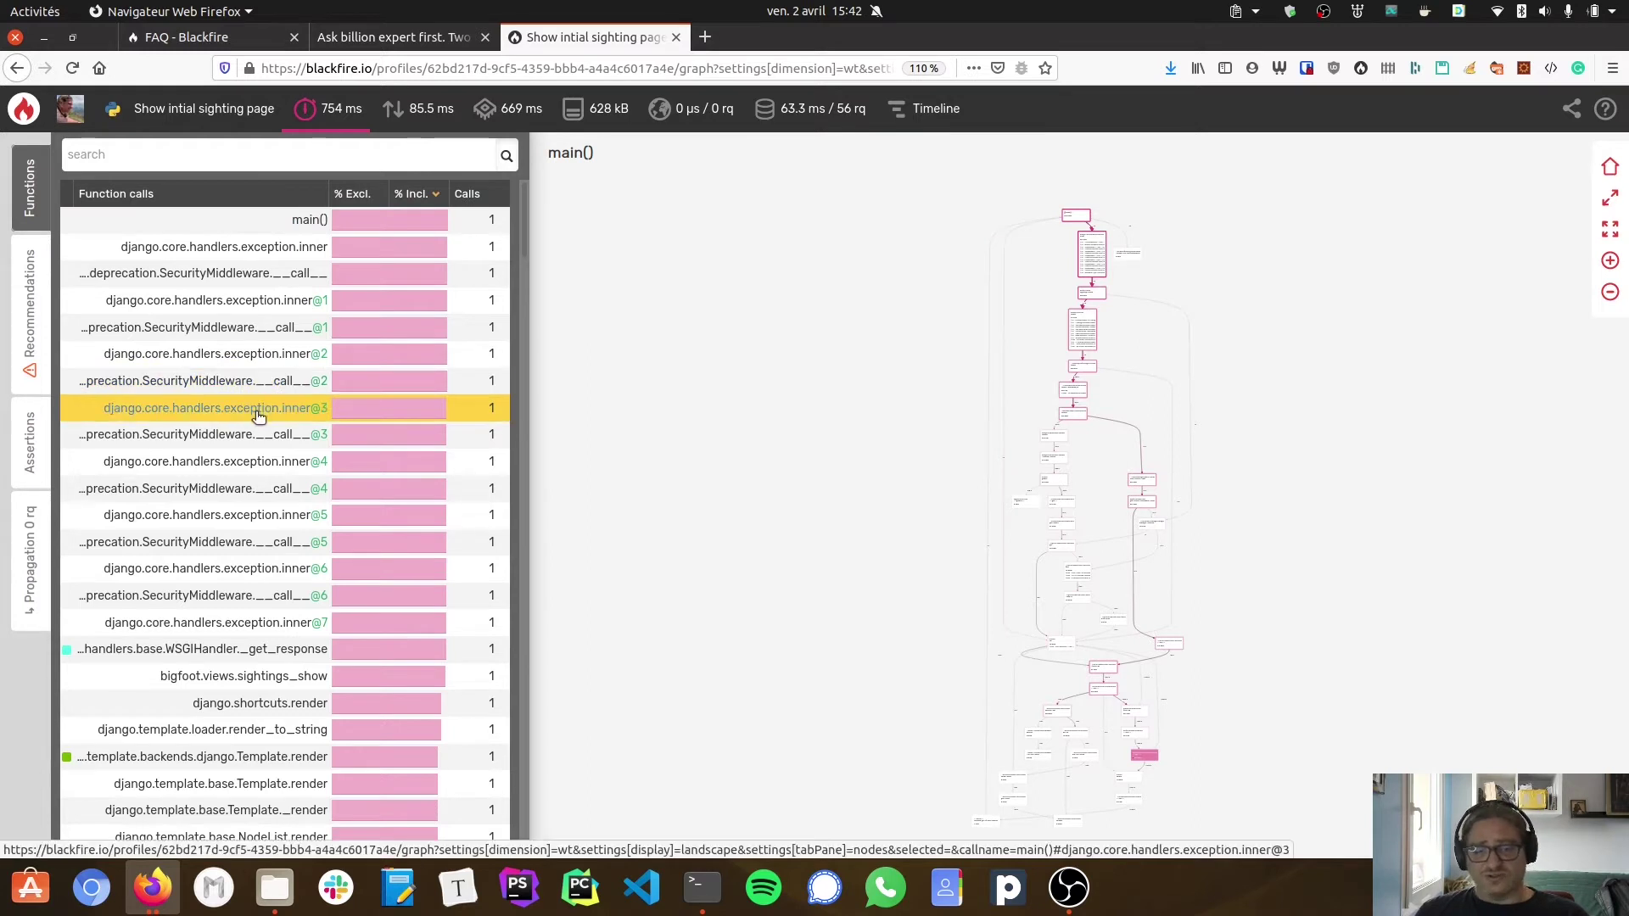
# Sort by % Excl., then by Calls, so builtins.setattr (6,839 calls) leads
pyautogui.click(353, 192)
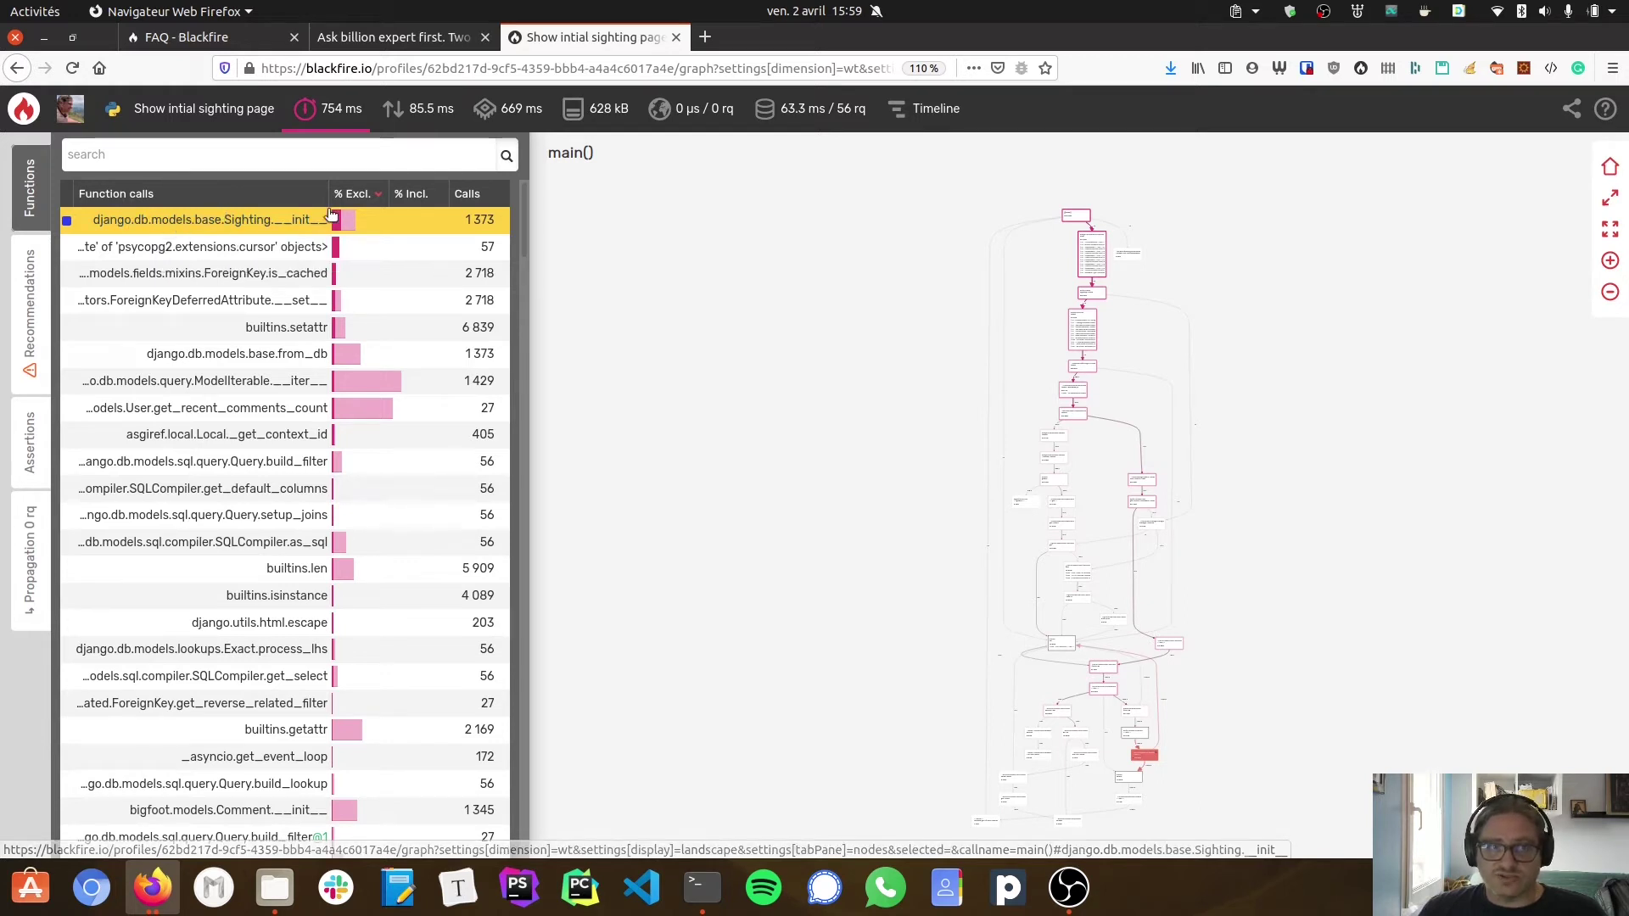
pyautogui.moveTo(344, 219)
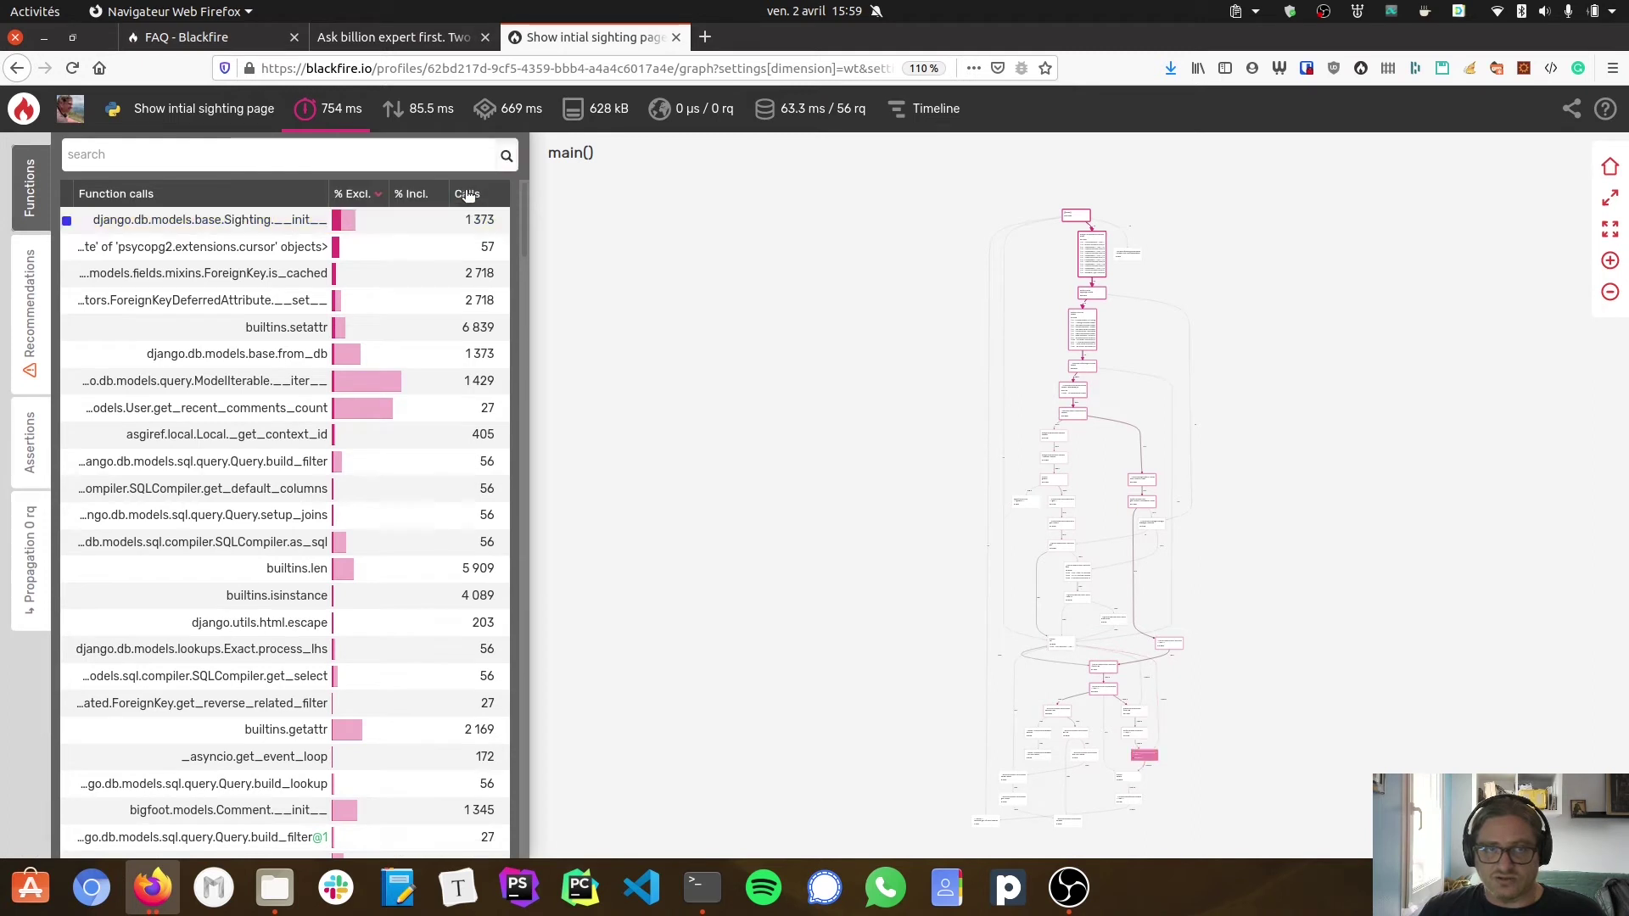
pyautogui.click(476, 195)
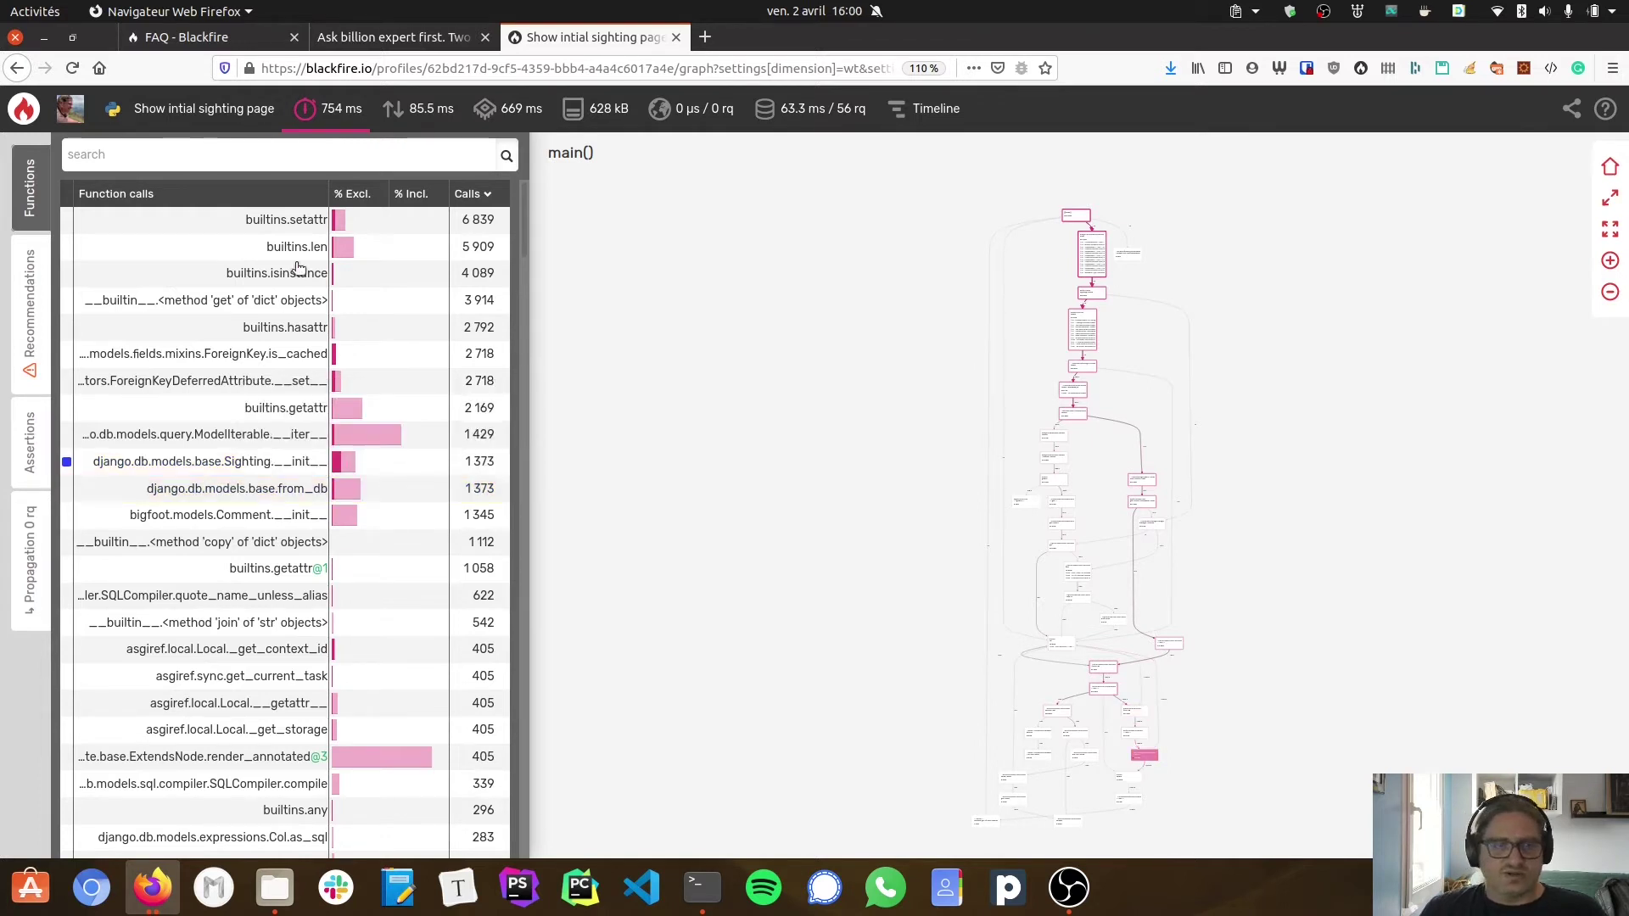
# Expand builtins.setattr to show its 3 callers, 1 callee and 89.5 ms wall time
pyautogui.click(182, 228)
pyautogui.moveTo(286, 219)
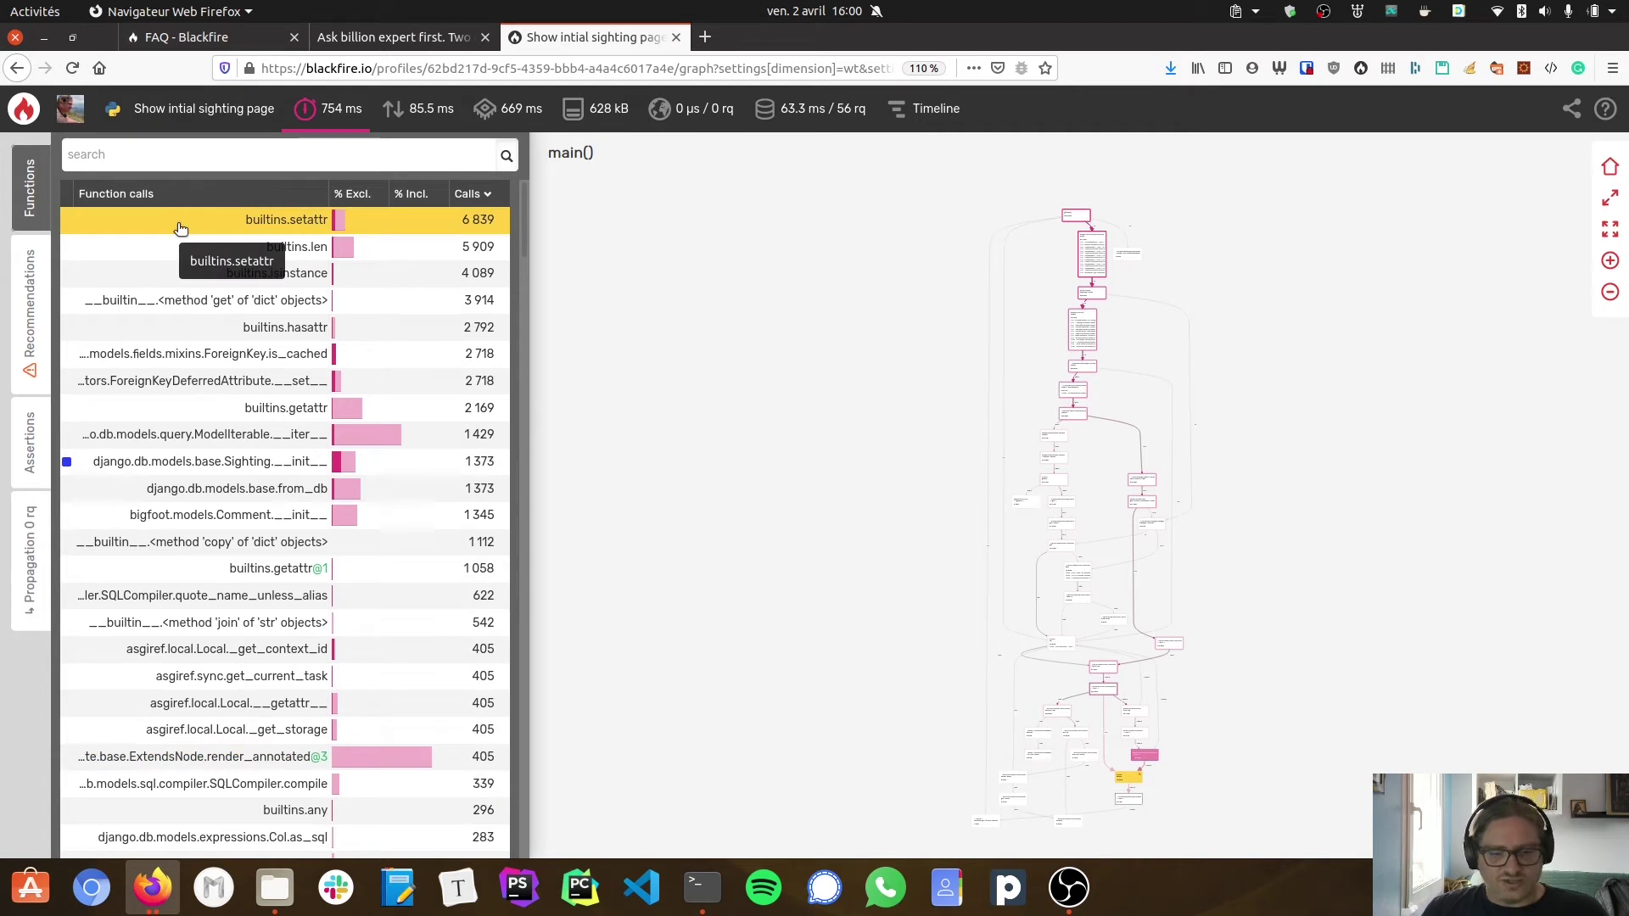
pyautogui.click(180, 228)
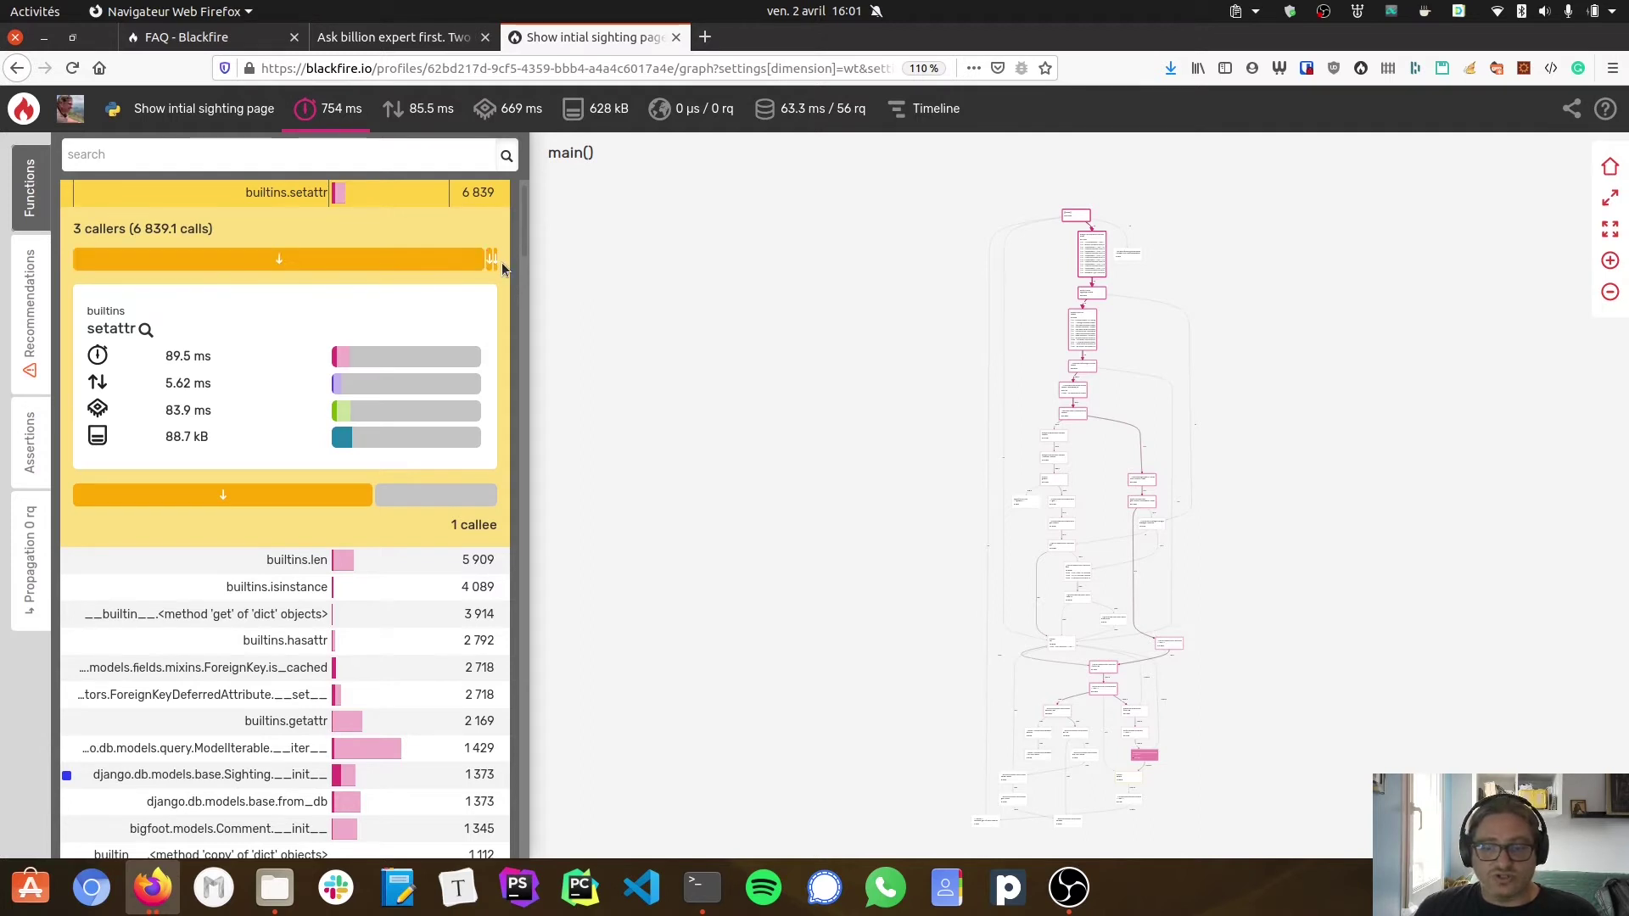
# Review setattr's callers (Sighting.__init__, ModelIterable.__iter__, Local._get_storage), then collapse its breakdown
pyautogui.click(321, 263)
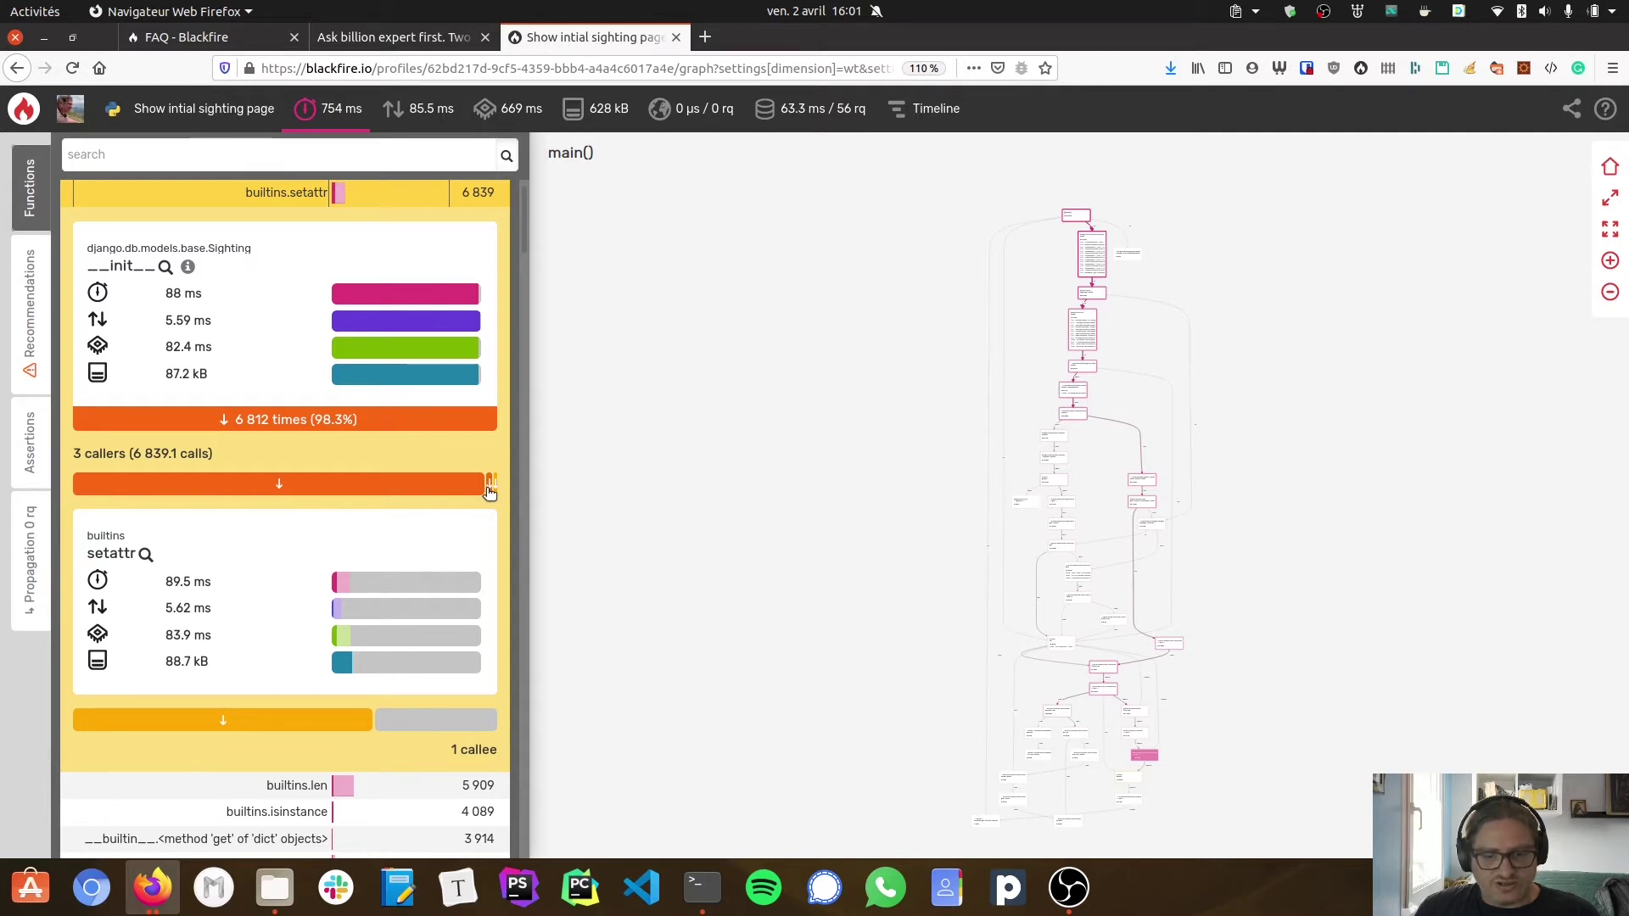
pyautogui.click(489, 485)
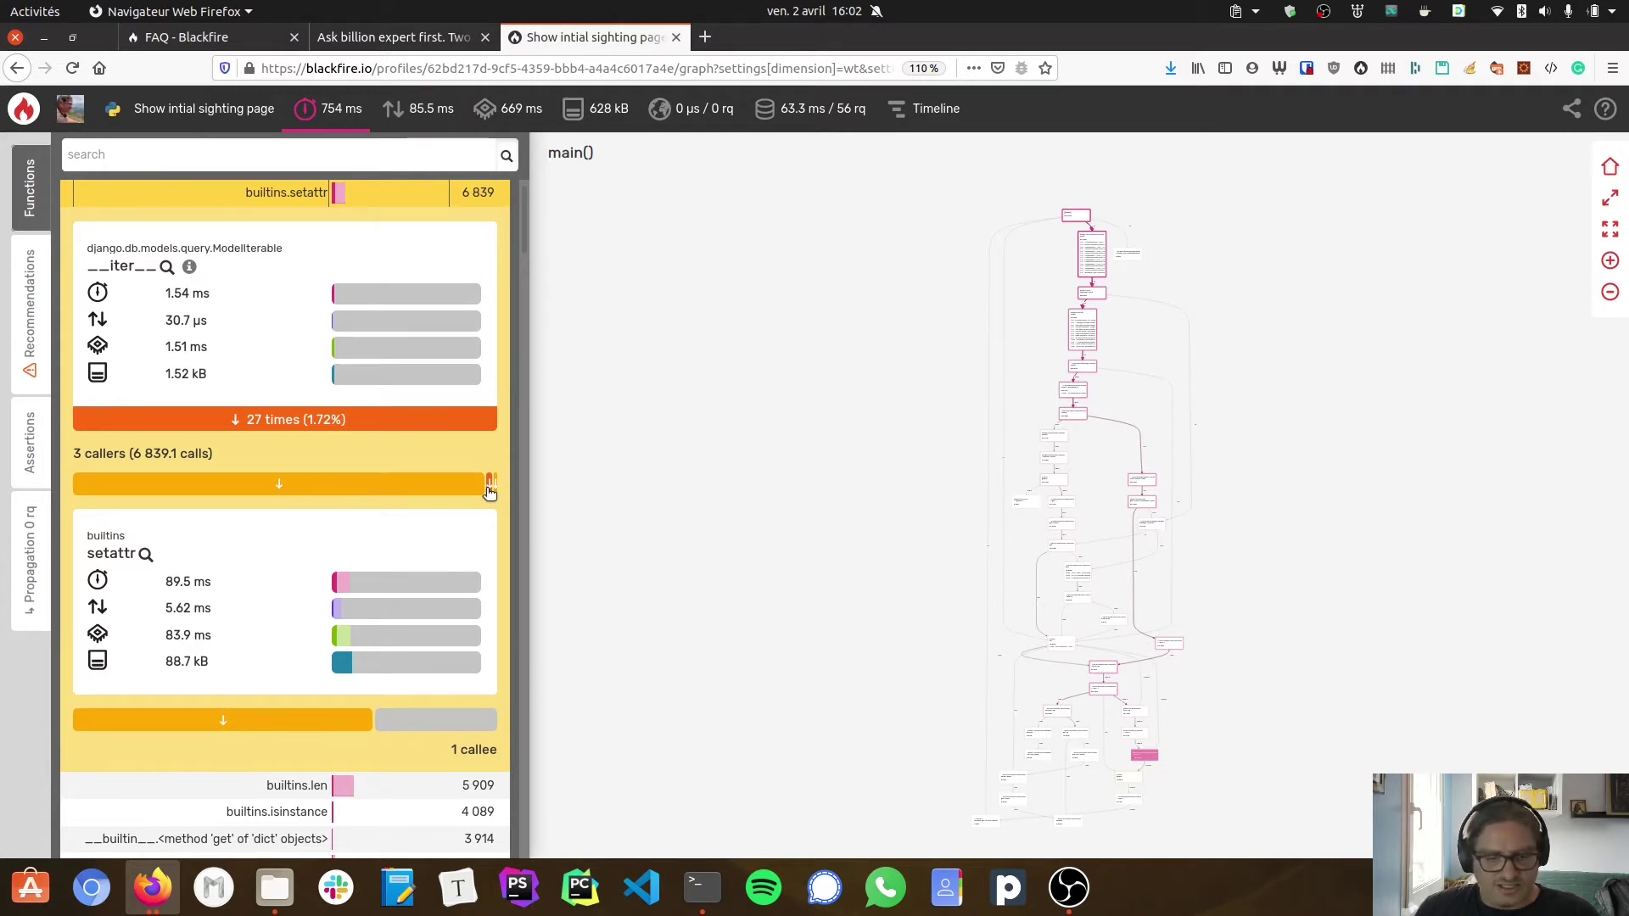
pyautogui.click(496, 490)
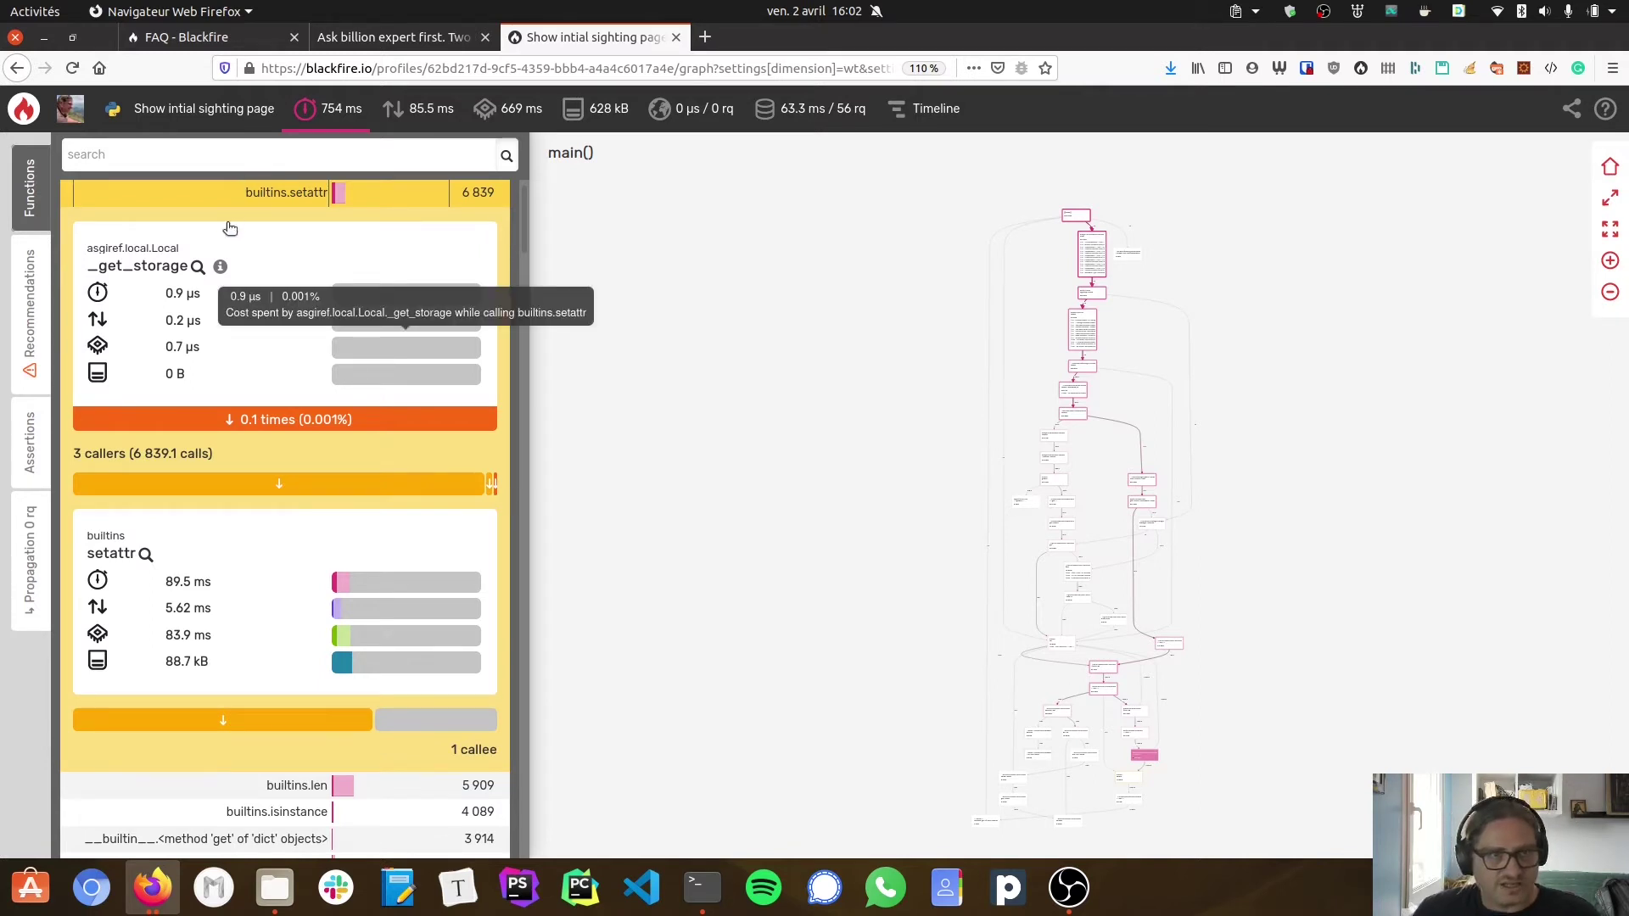
pyautogui.click(197, 207)
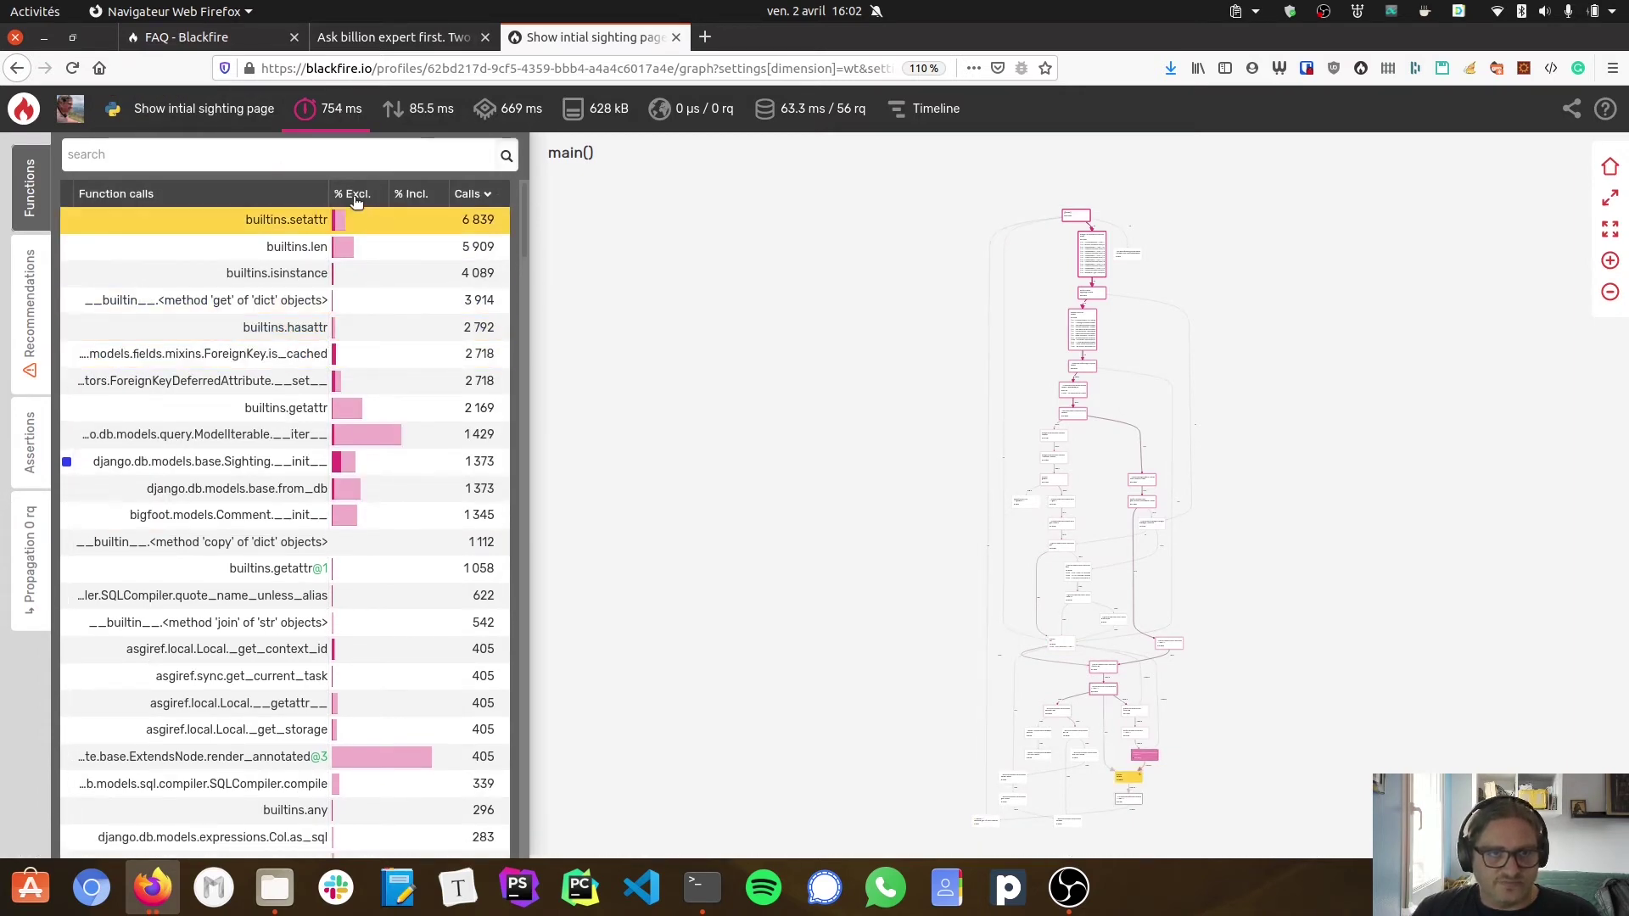
# Sort by % Excl. and expand the top Sighting.__init__ row (1,373 calls, 158 ms)
pyautogui.click(356, 194)
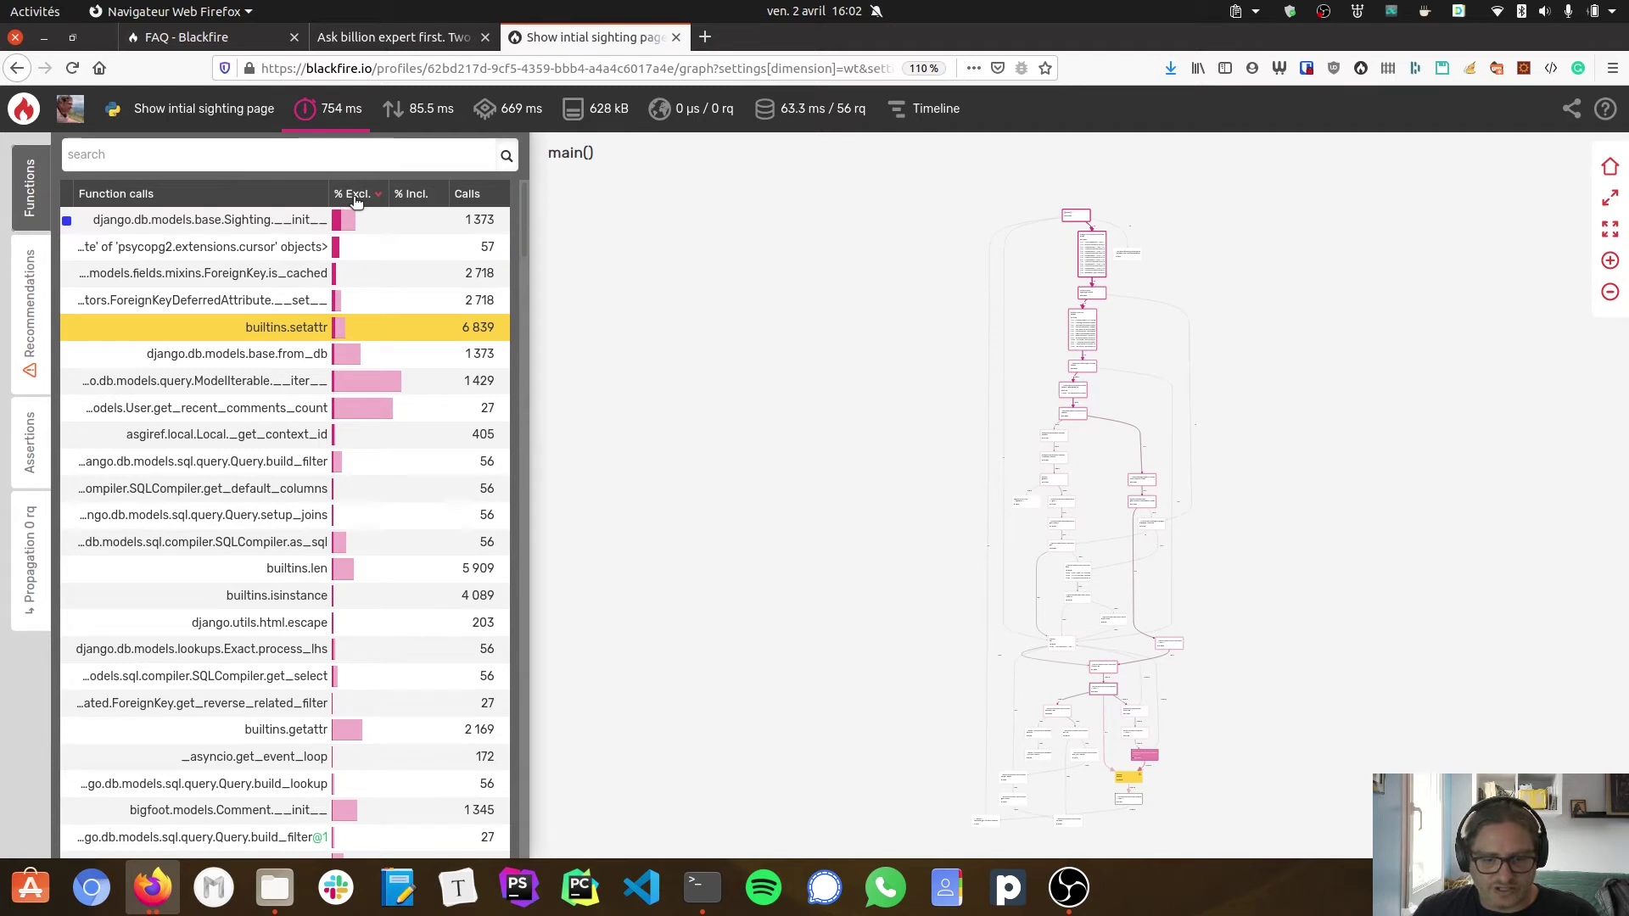
pyautogui.click(231, 222)
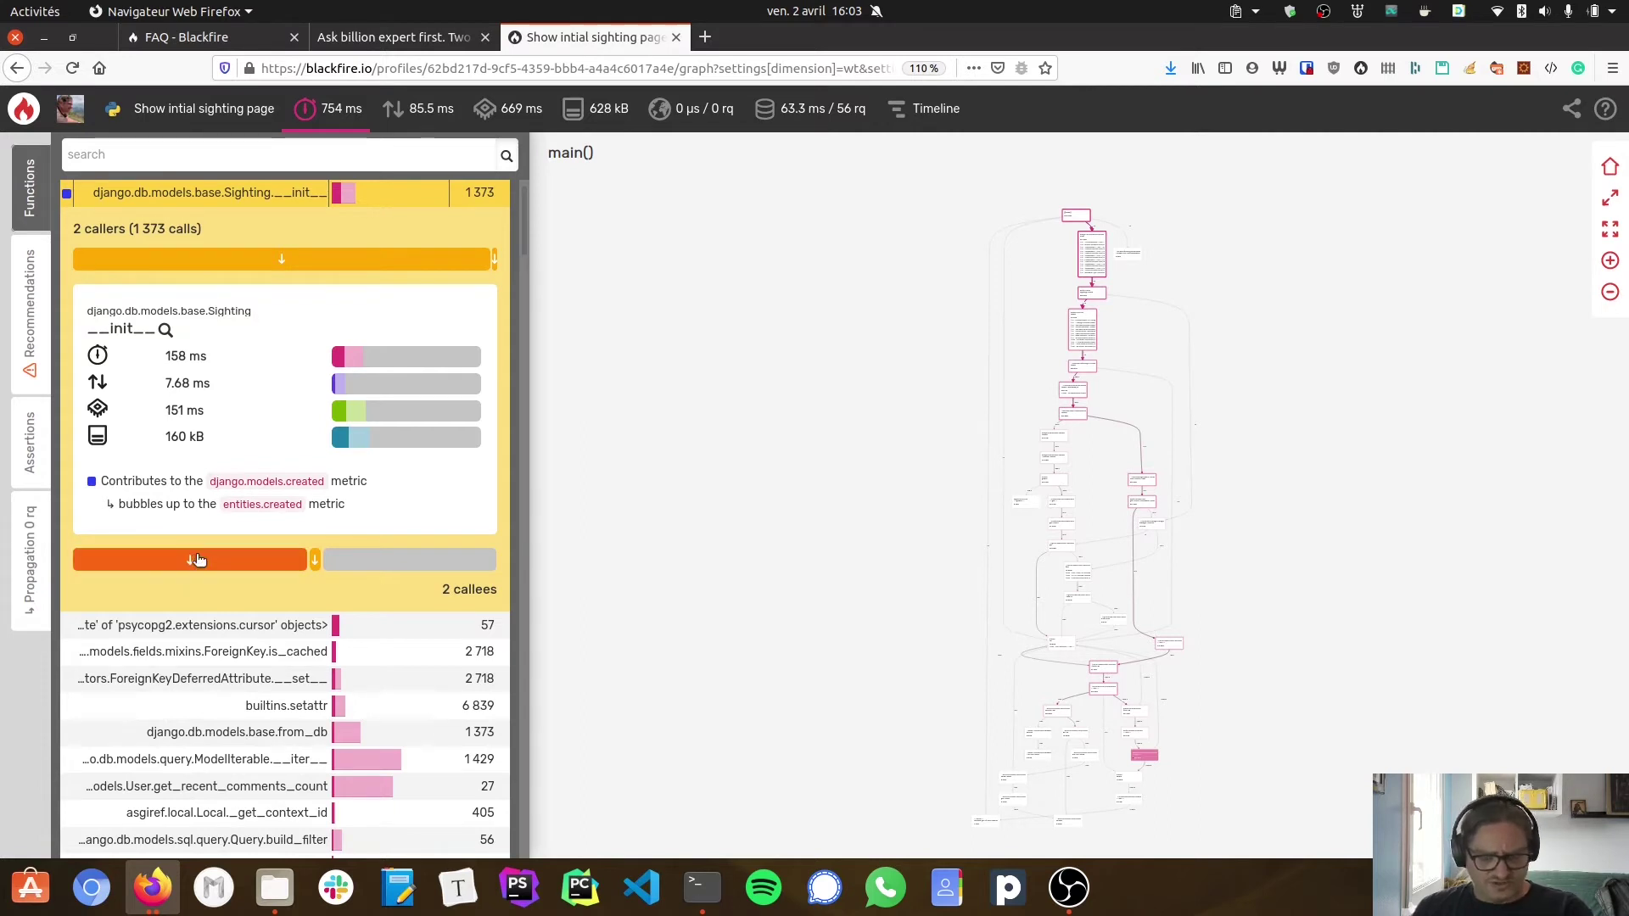
pyautogui.moveTo(189, 560)
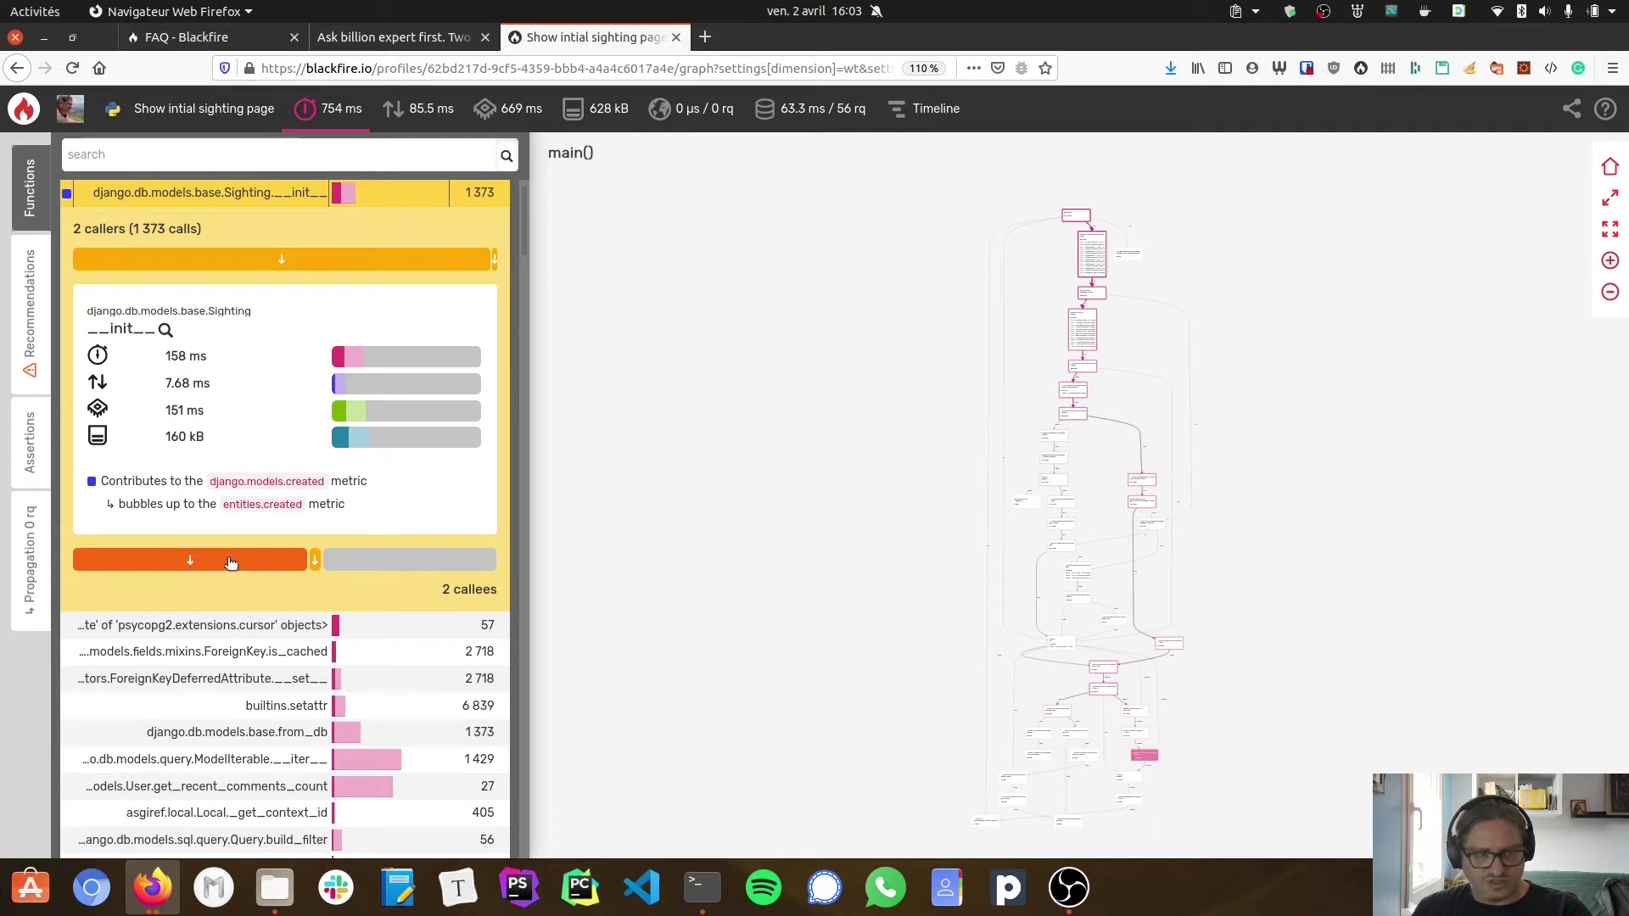
# Expand the builtins.setattr callee card: 6,812 calls, 55.5%, 88 ms, 87.2 kB
pyautogui.click(182, 560)
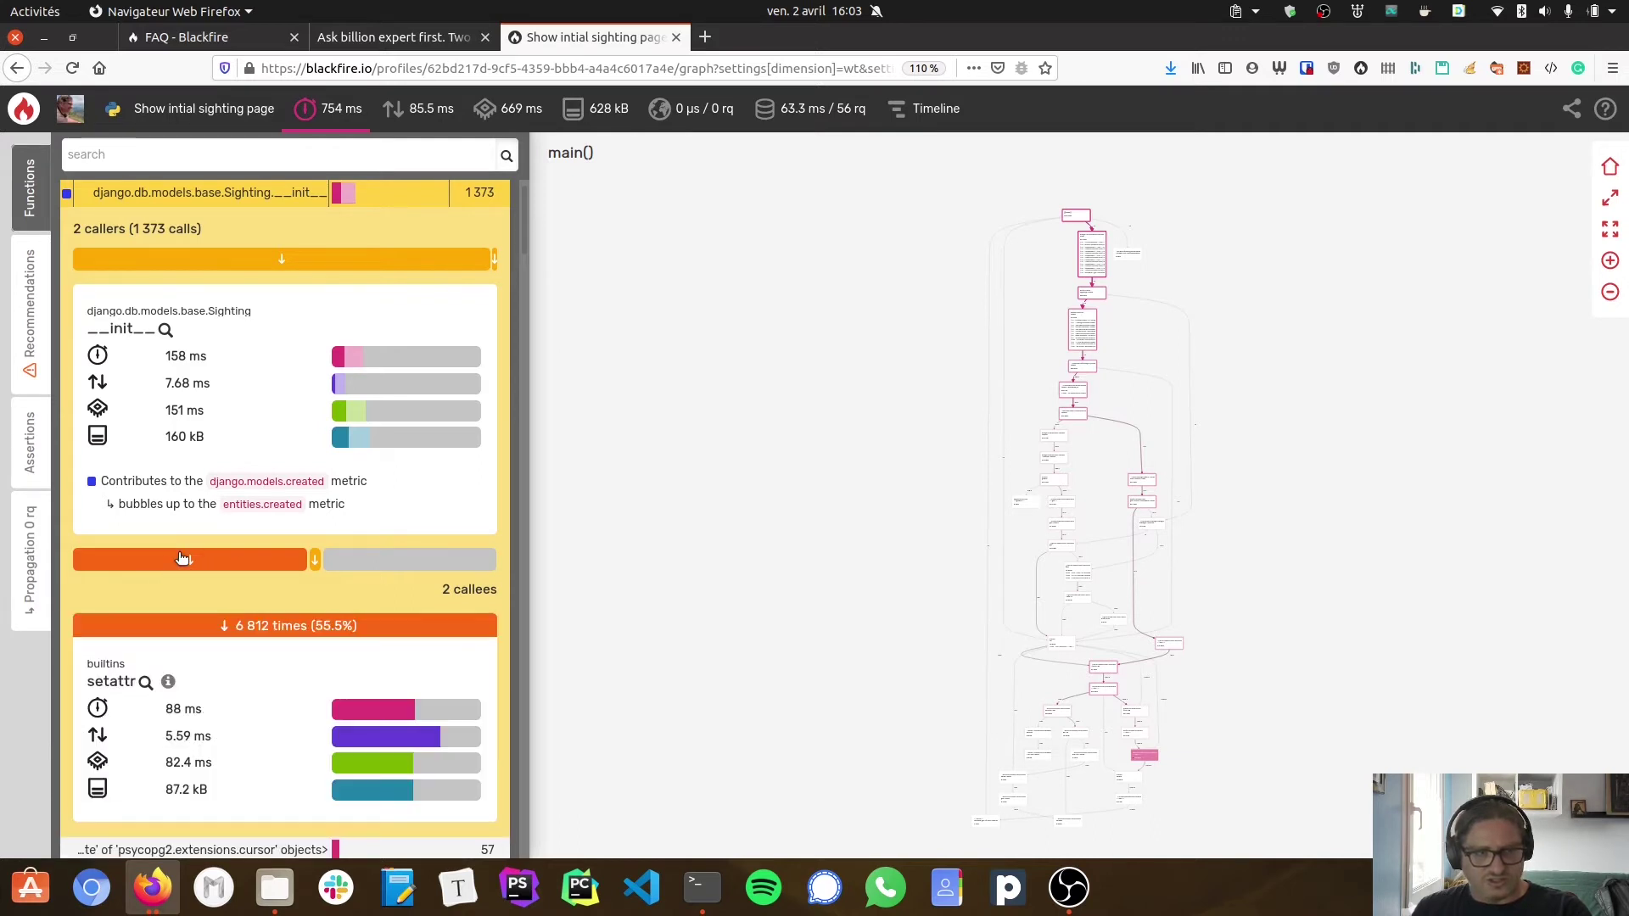
pyautogui.scroll(-1, 162, 595)
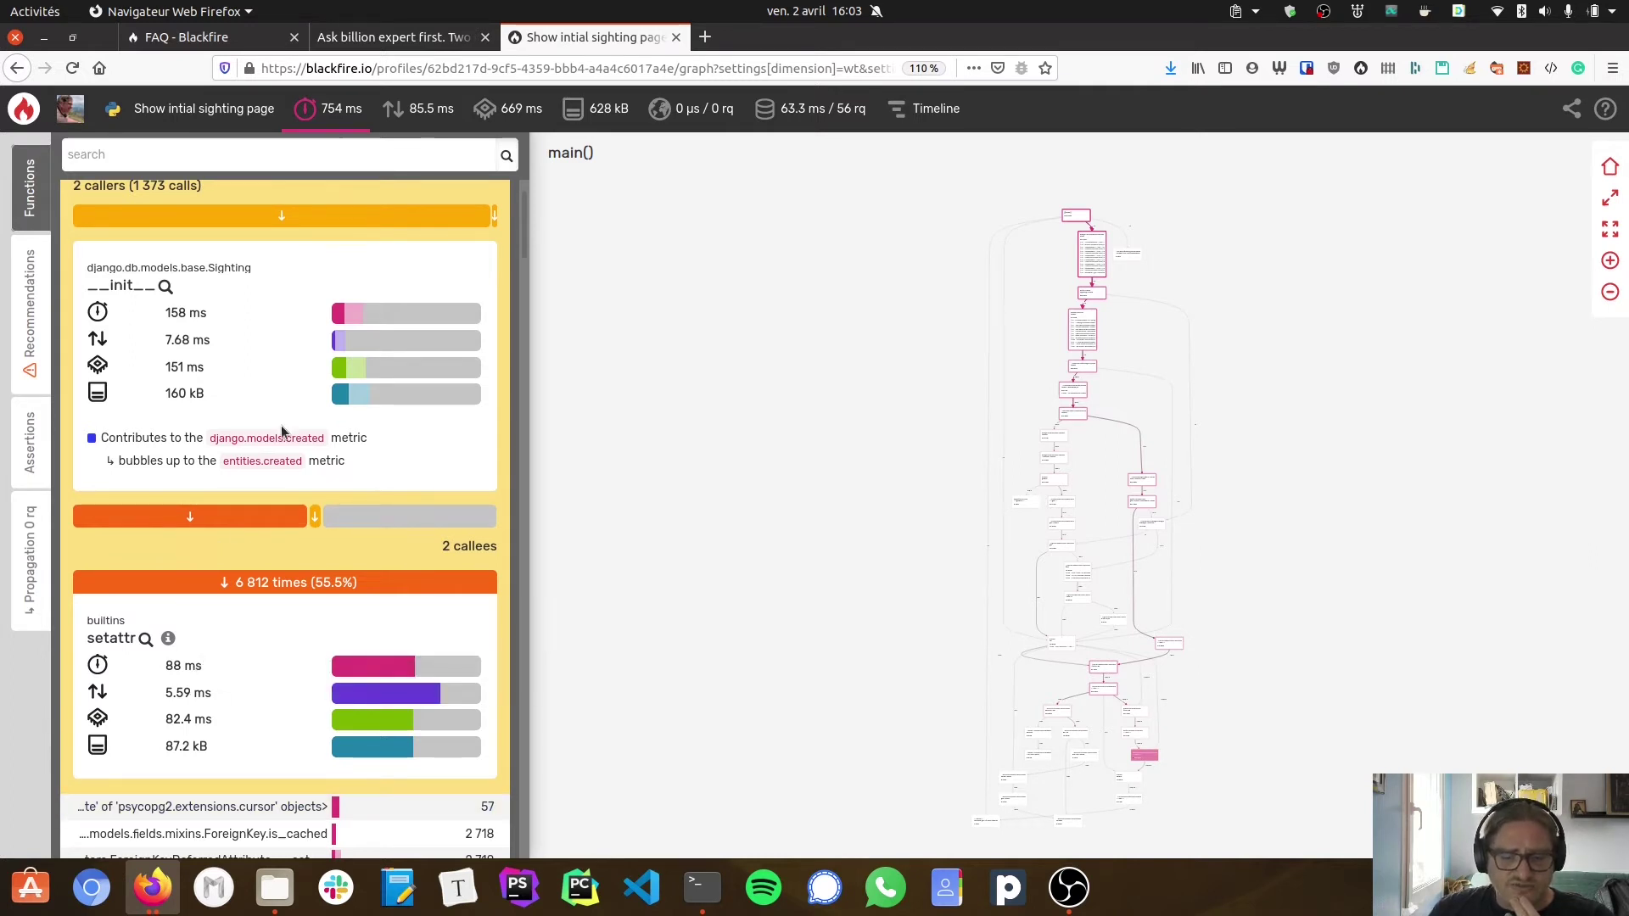
pyautogui.scroll(1, 243, 360)
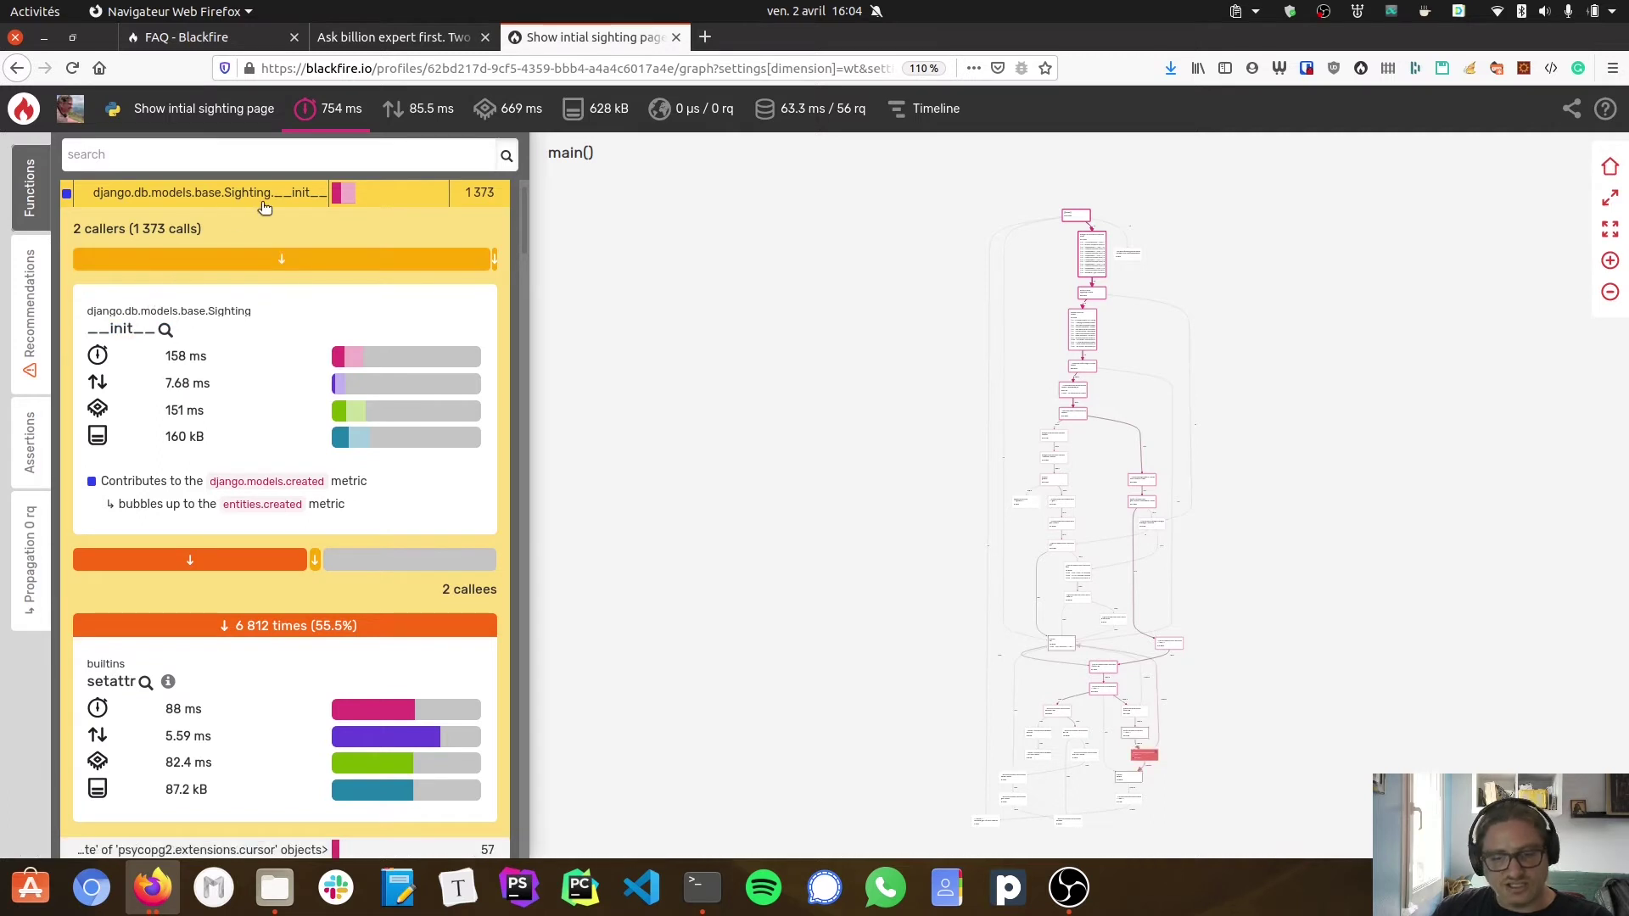
# Expand the bigfoot.models.Comment.__init__ caller card: 1,345 calls (98.6%), 156 ms
pyautogui.click(300, 264)
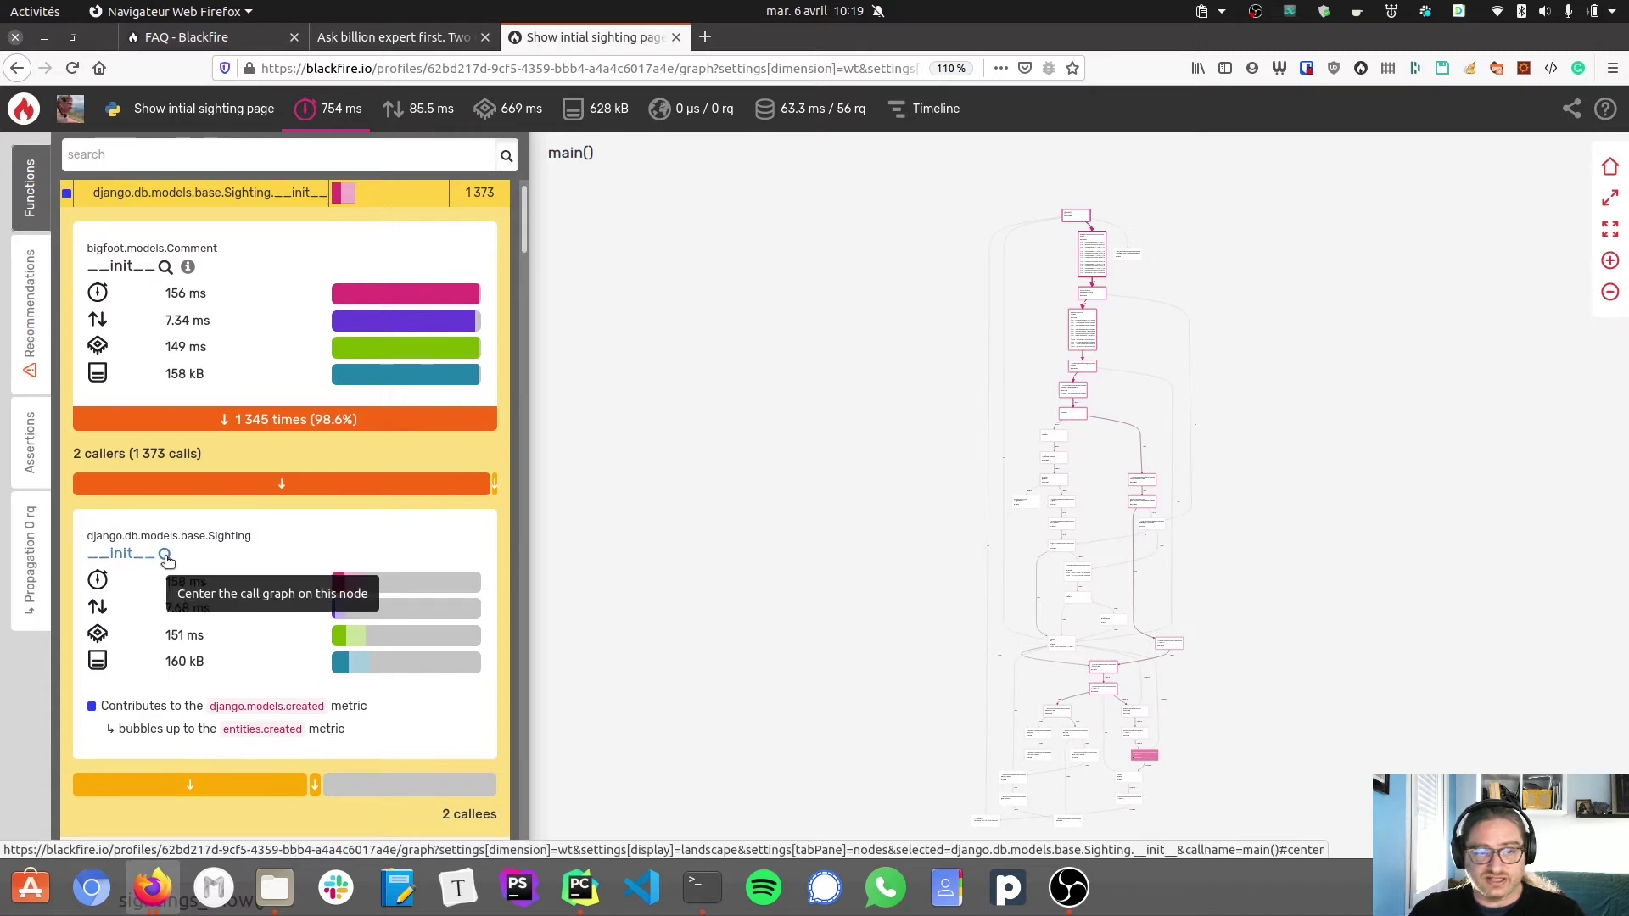
pyautogui.click(165, 557)
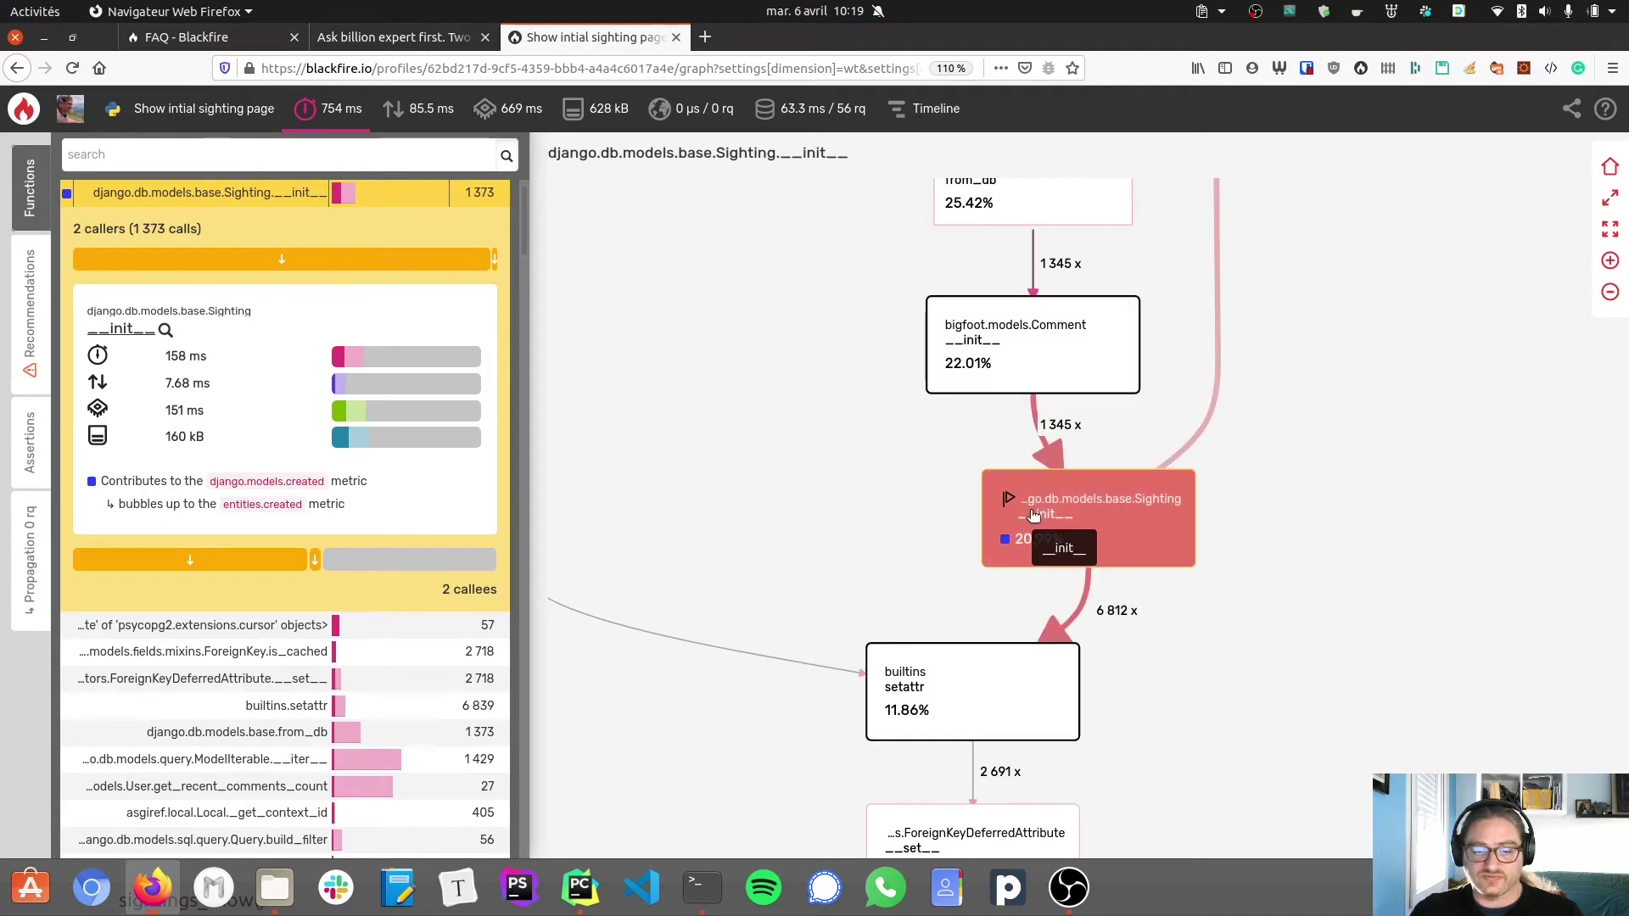
pyautogui.scroll(-3, 1034, 514)
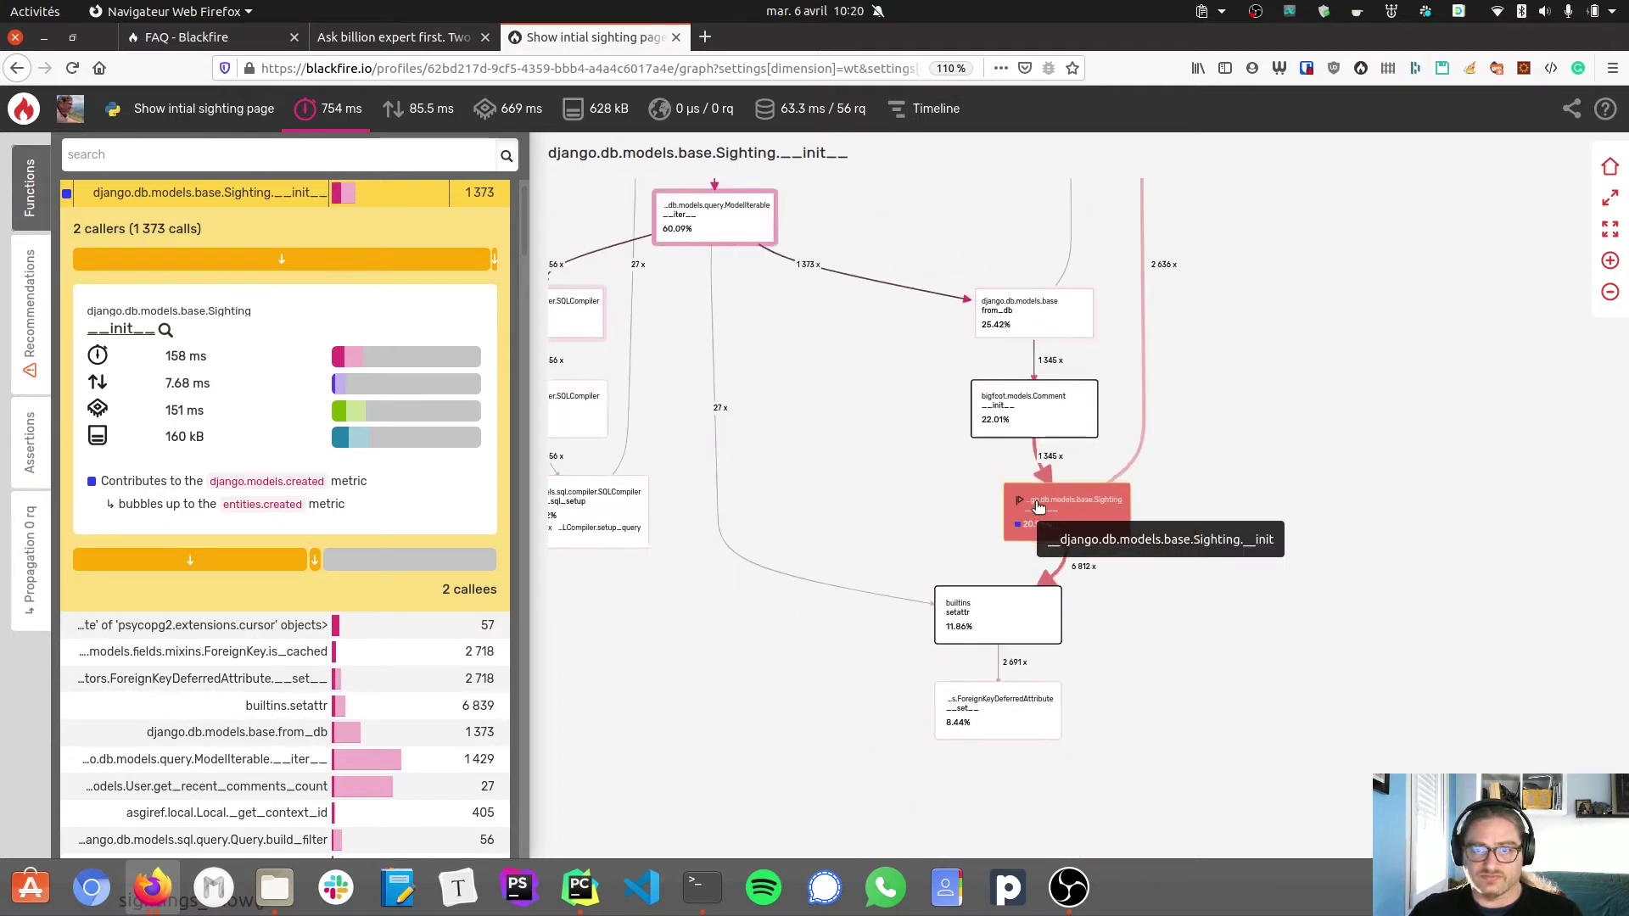
pyautogui.scroll(-2, 1038, 508)
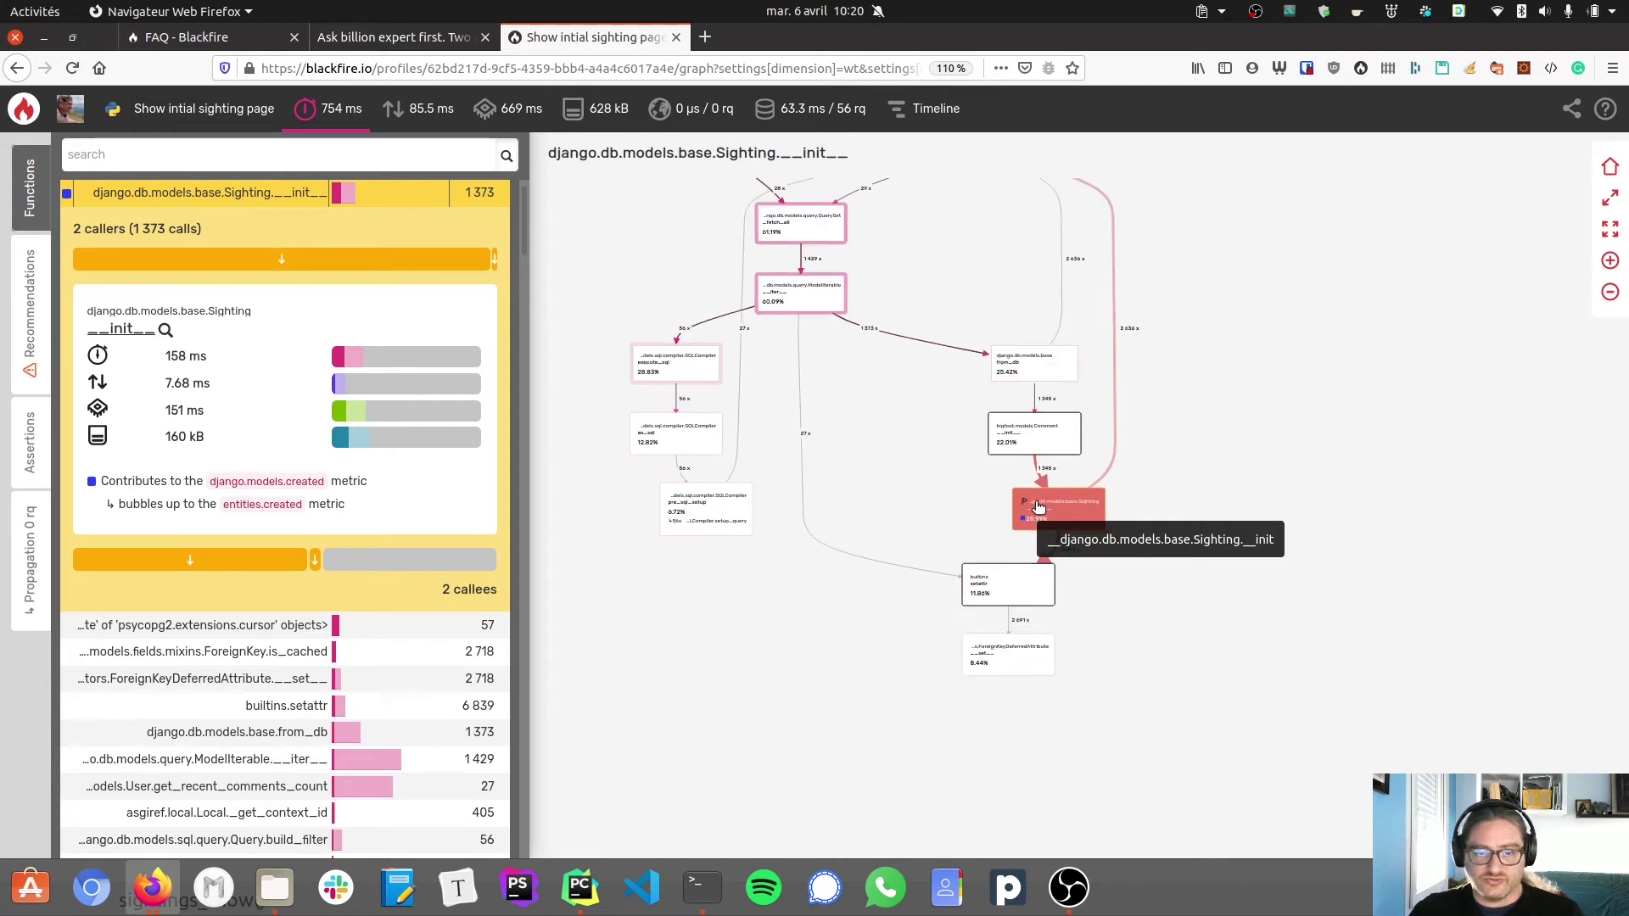
pyautogui.scroll(-1, 1038, 508)
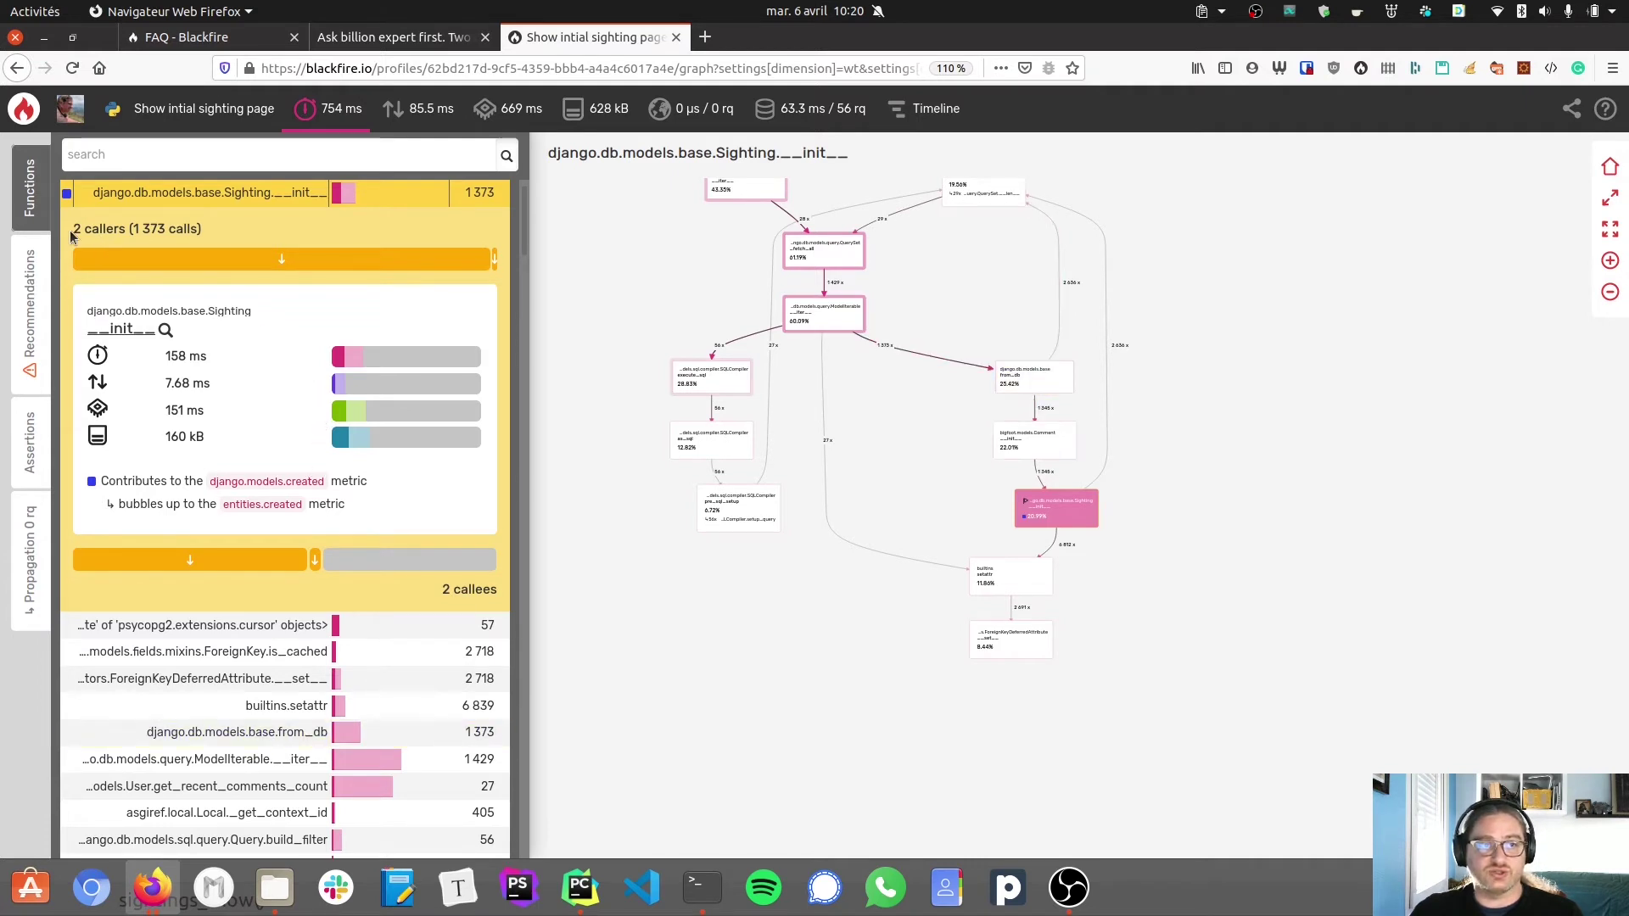
pyautogui.moveTo(70, 232); pyautogui.dragTo(157, 253)
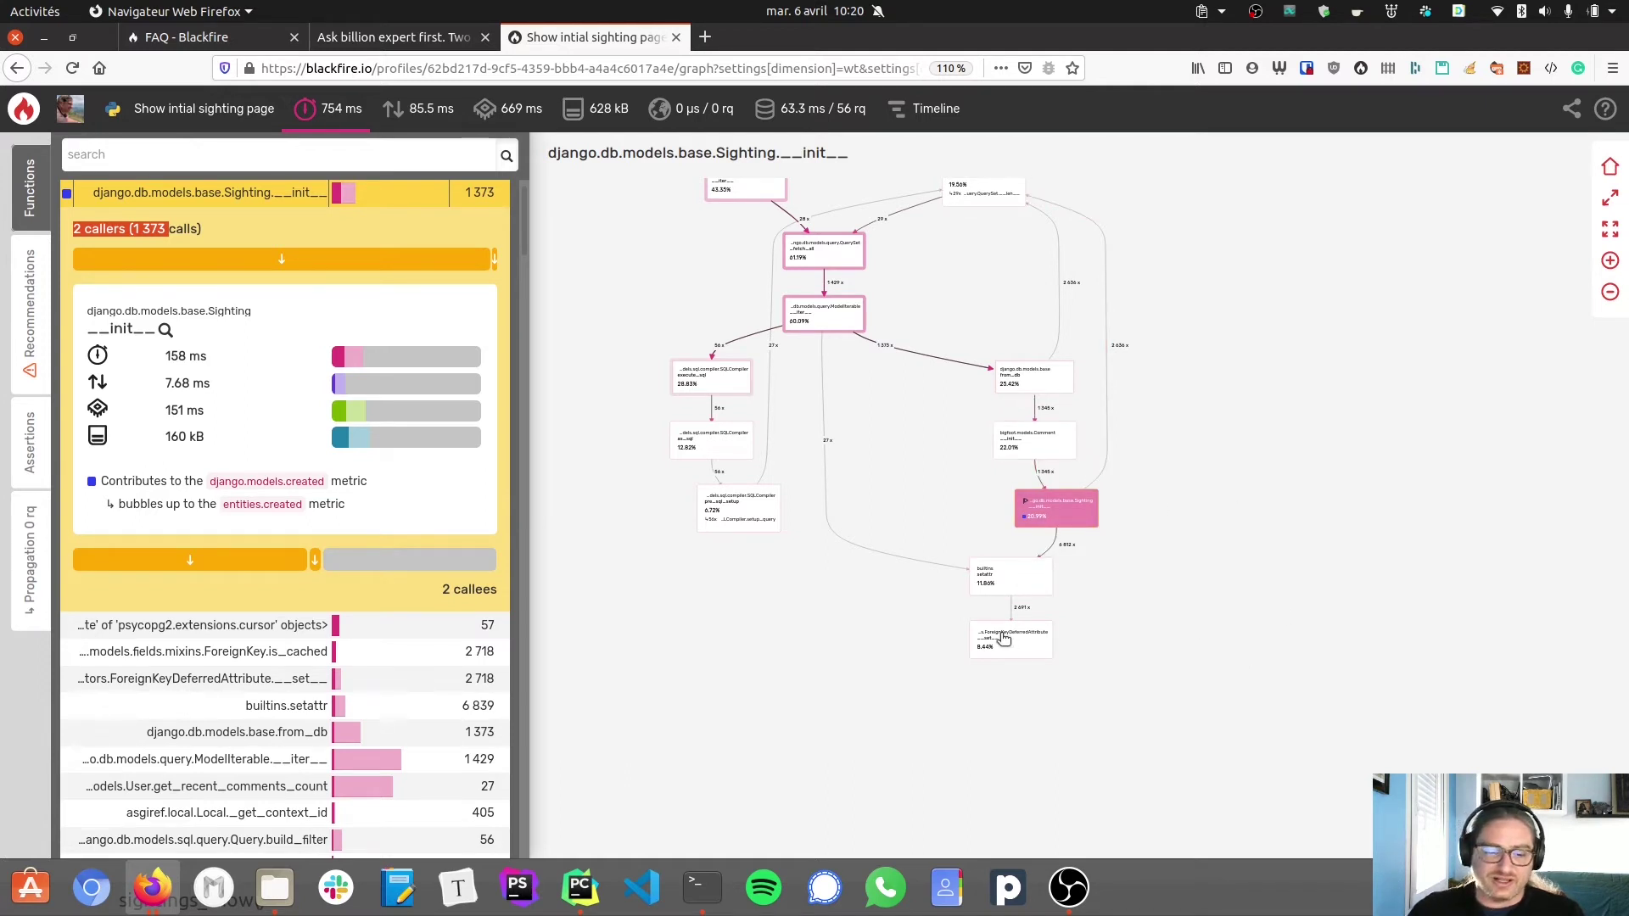
pyautogui.scroll(-2, 994, 629)
pyautogui.scroll(-1, 940, 648)
pyautogui.scroll(-1, 939, 648)
pyautogui.scroll(-1, 929, 630)
pyautogui.scroll(-1, 925, 616)
pyautogui.scroll(2, 926, 616)
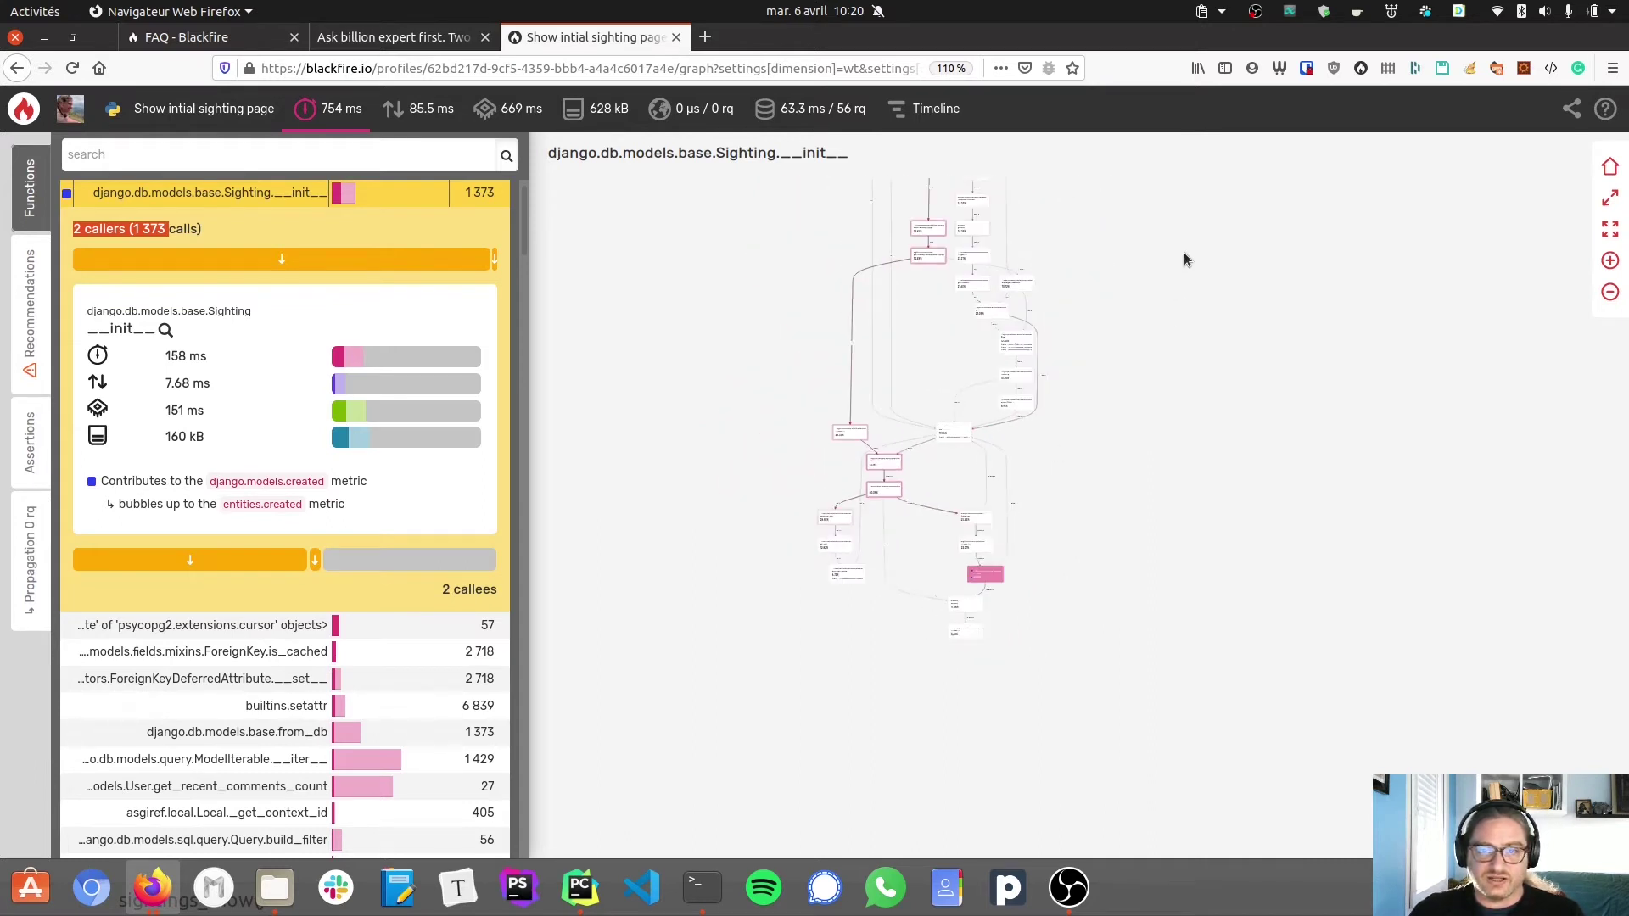
pyautogui.scroll(2, 1180, 490)
pyautogui.scroll(1, 1180, 670)
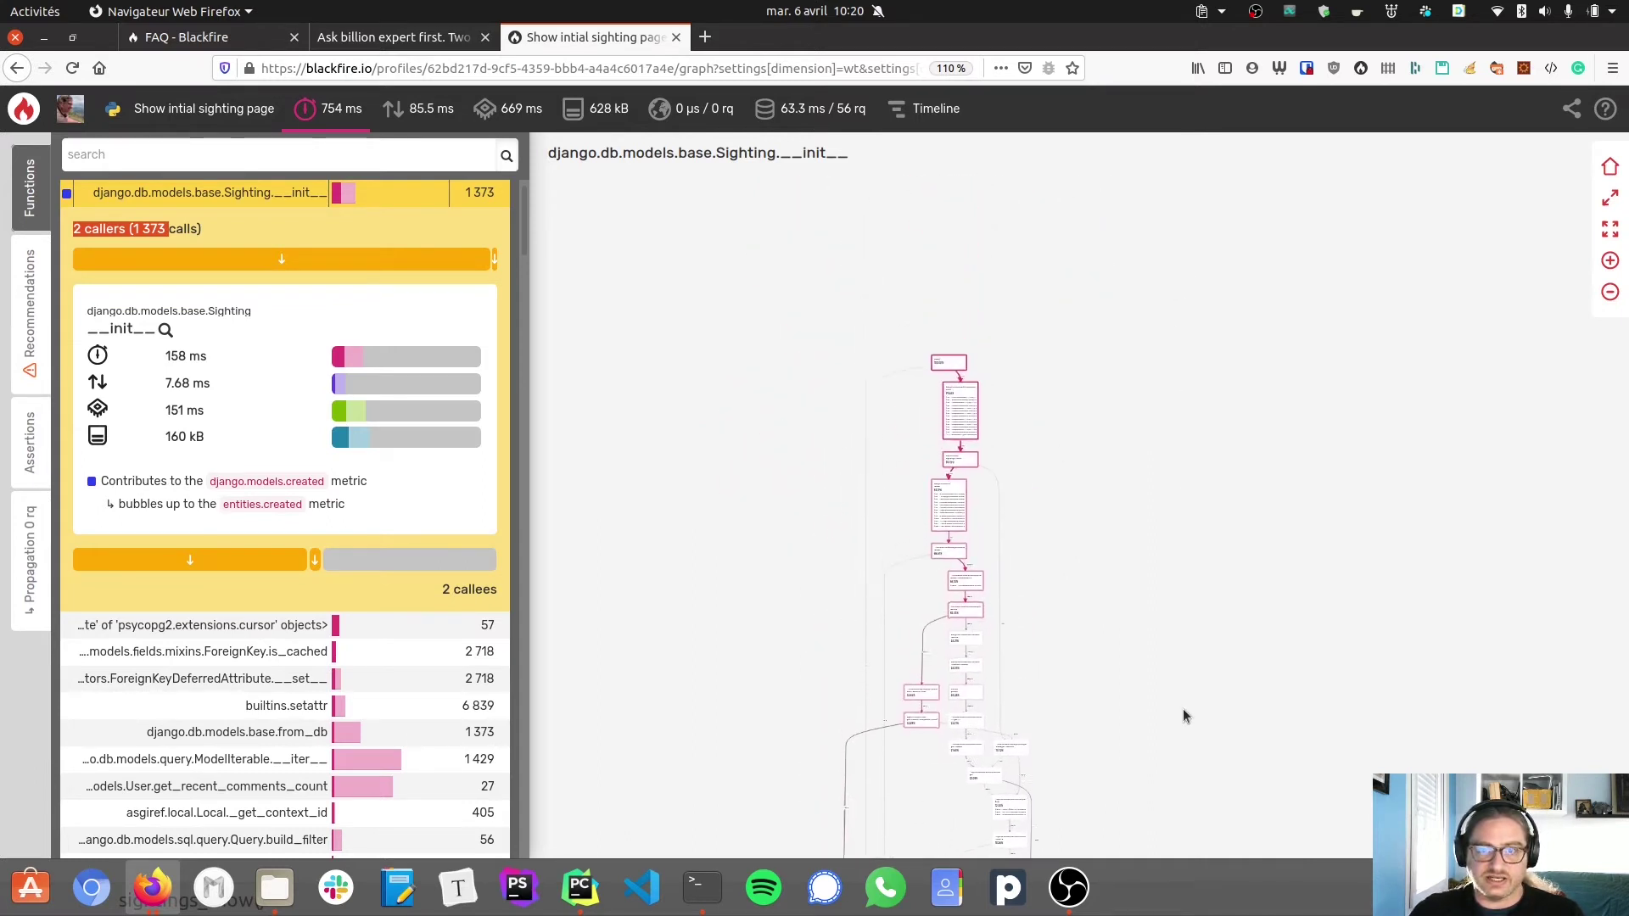
pyautogui.scroll(-1, 1182, 687)
pyautogui.scroll(-1, 1177, 615)
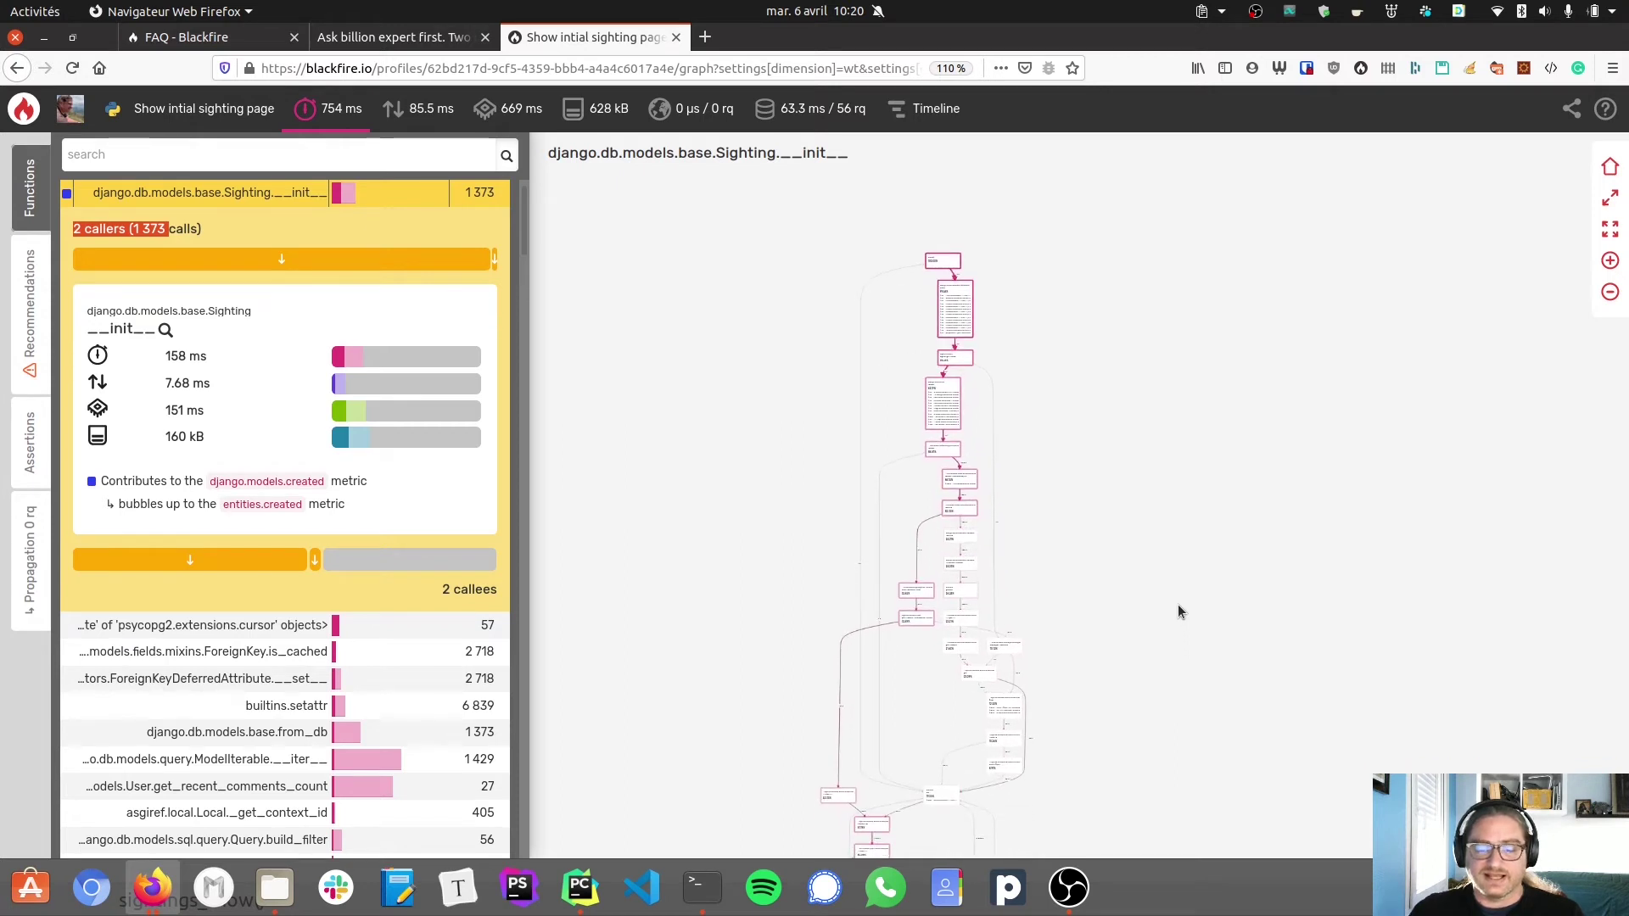
pyautogui.scroll(-2, 1178, 605)
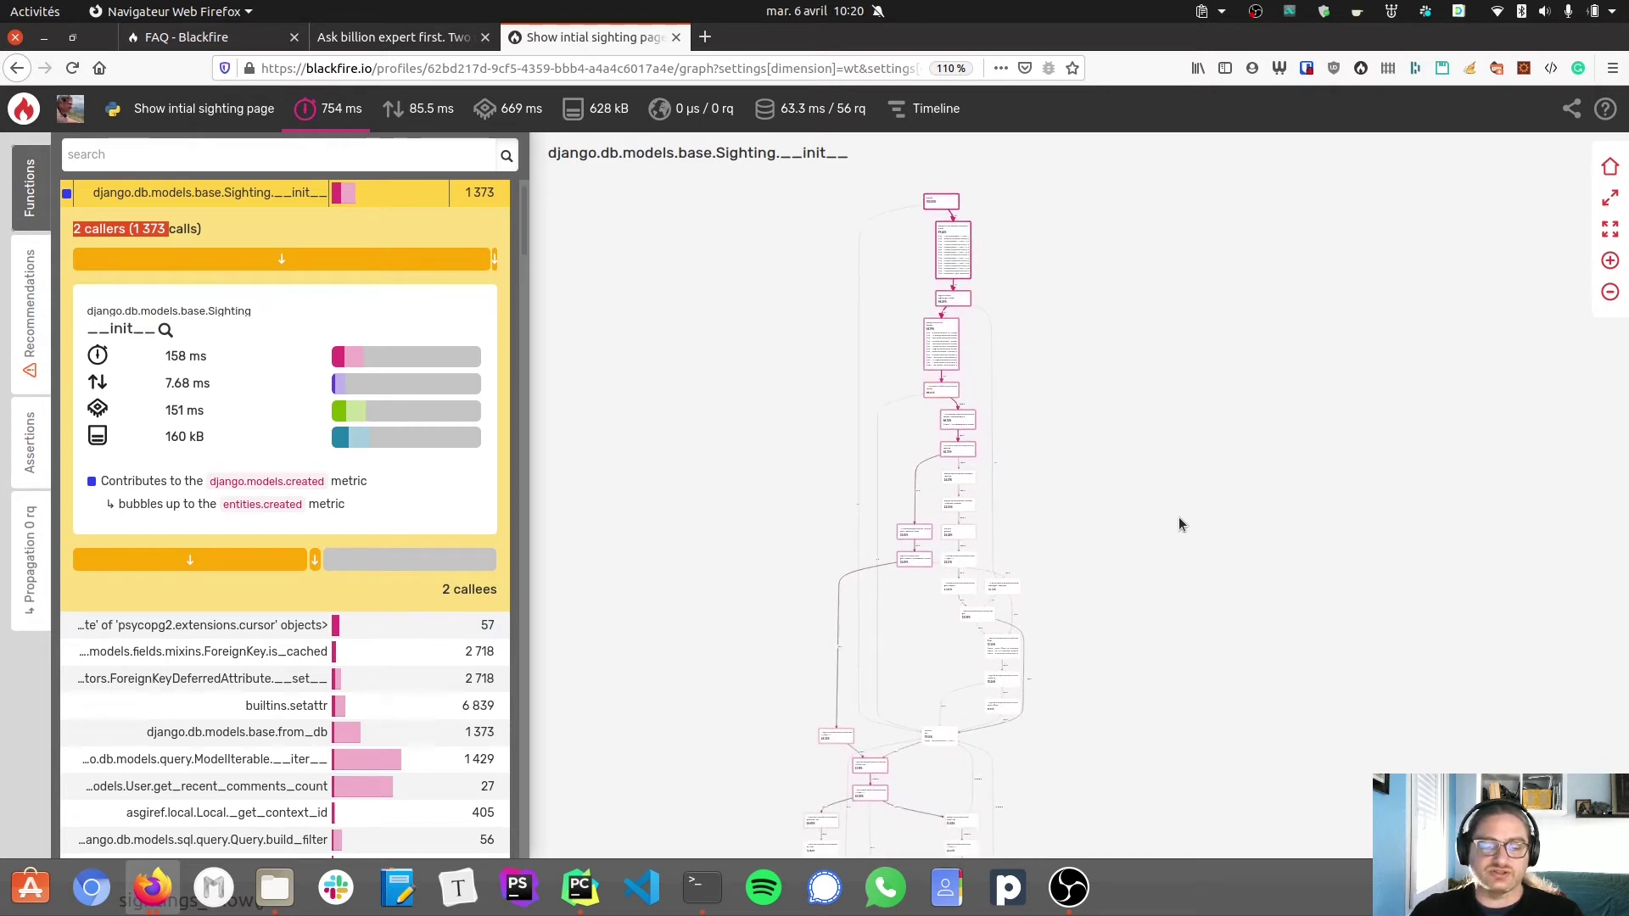
pyautogui.scroll(-3, 1176, 510)
# Pan the call graph to its lower part and select the pink hot-spot node
pyautogui.moveTo(1175, 353); pyautogui.dragTo(1177, 270)
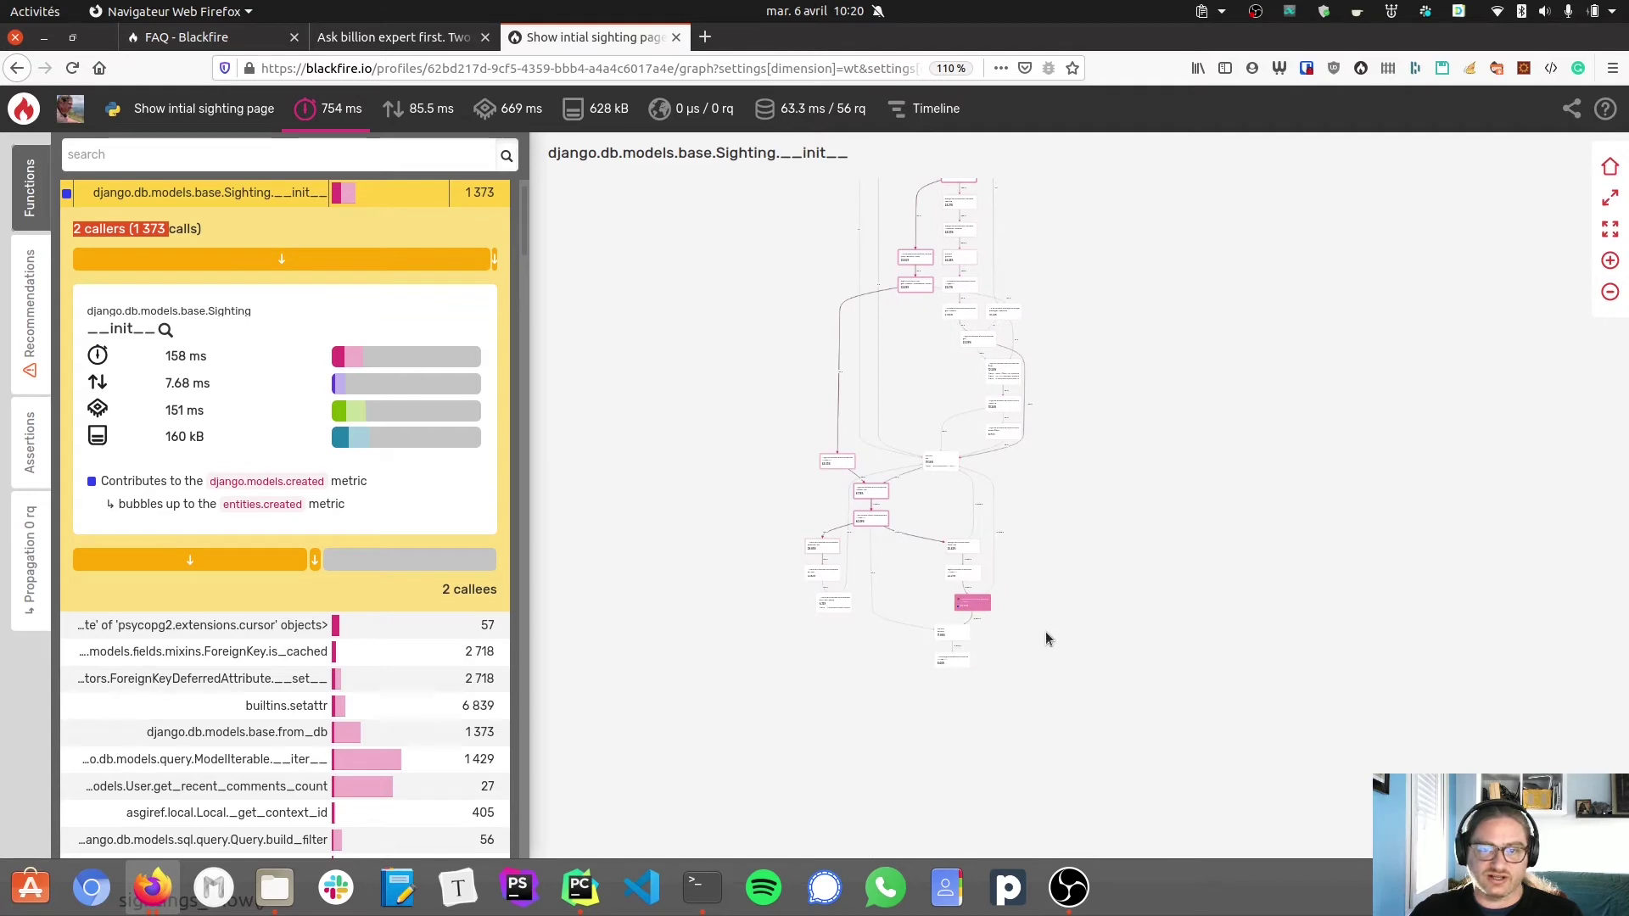
pyautogui.click(972, 604)
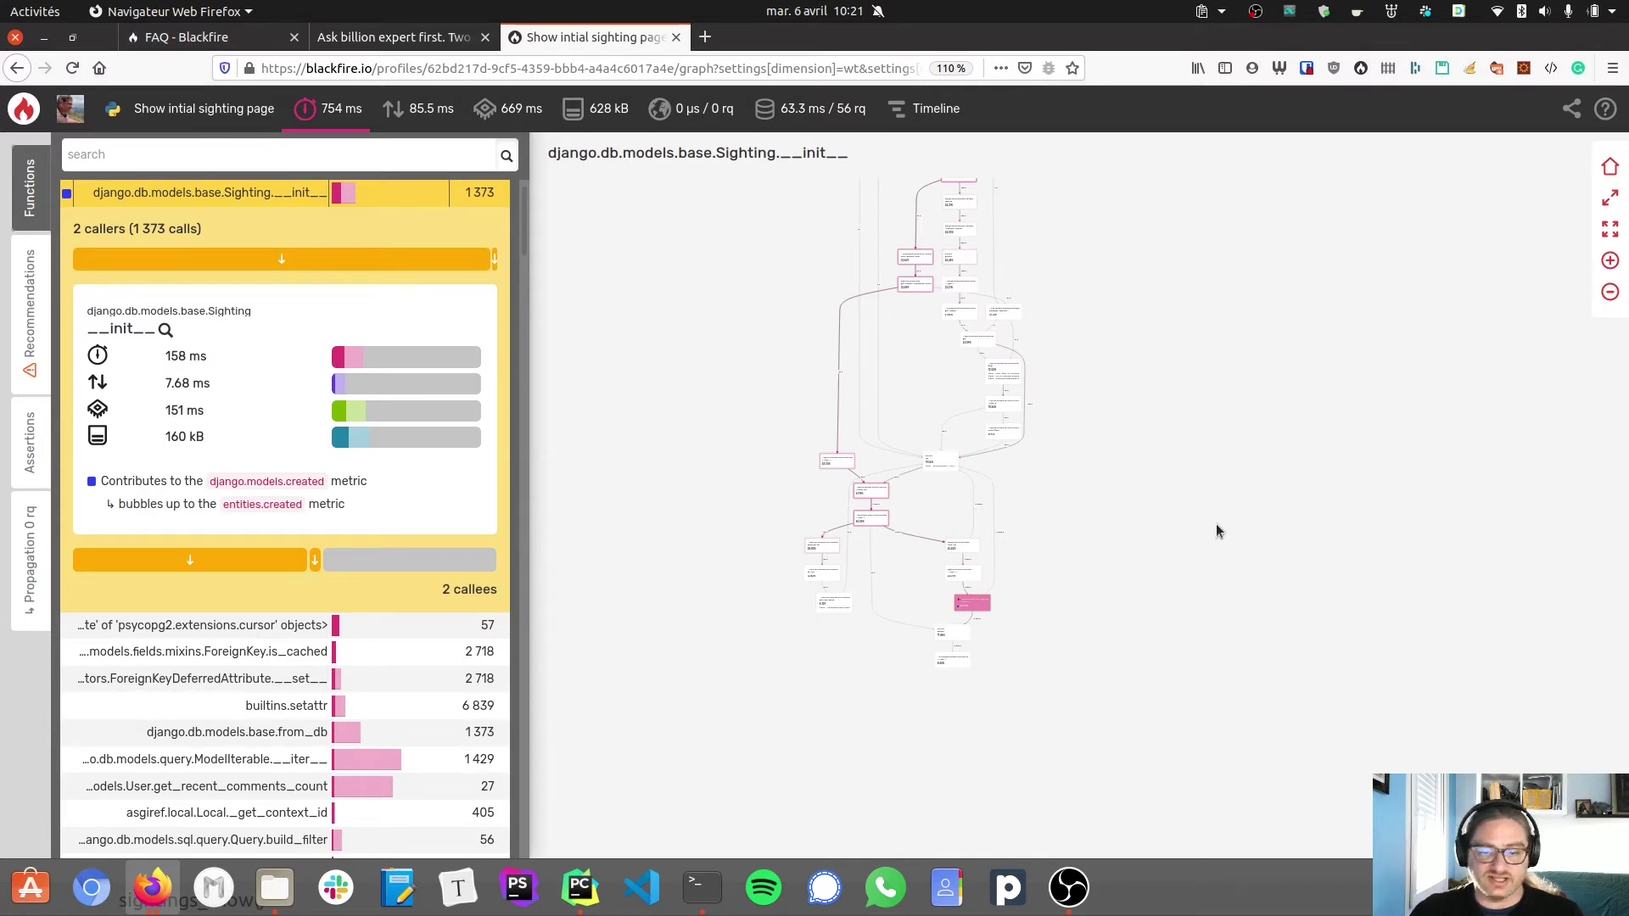
pyautogui.scroll(2, 929, 528)
pyautogui.scroll(1, 929, 528)
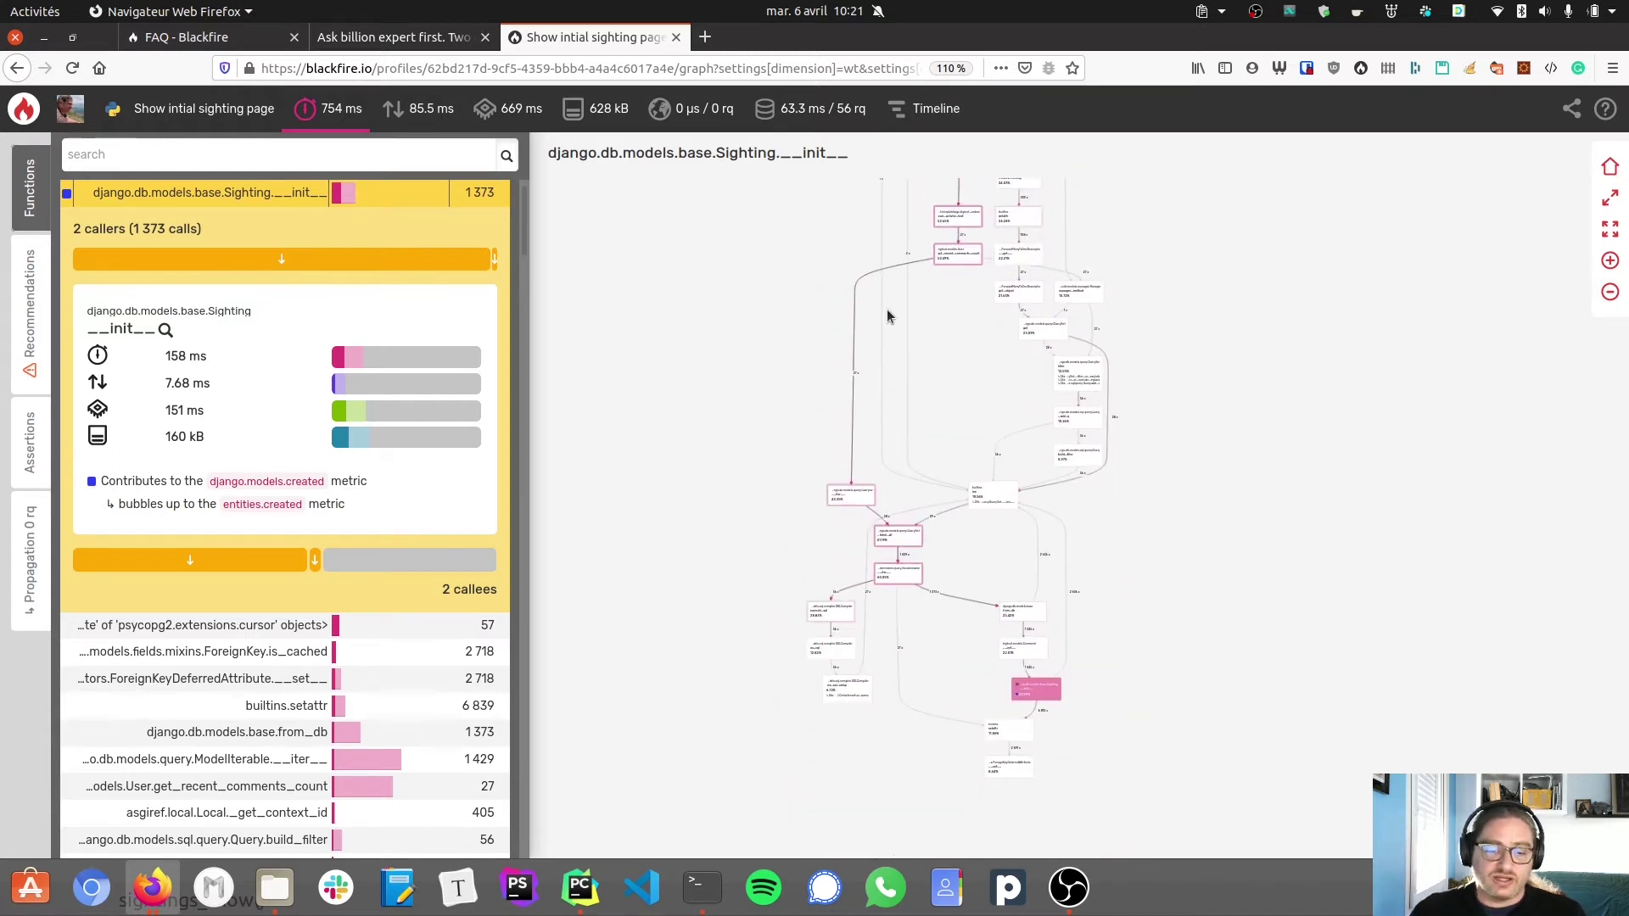
# Reset the call graph with the home icon so it shows everything from main() down
pyautogui.click(1611, 166)
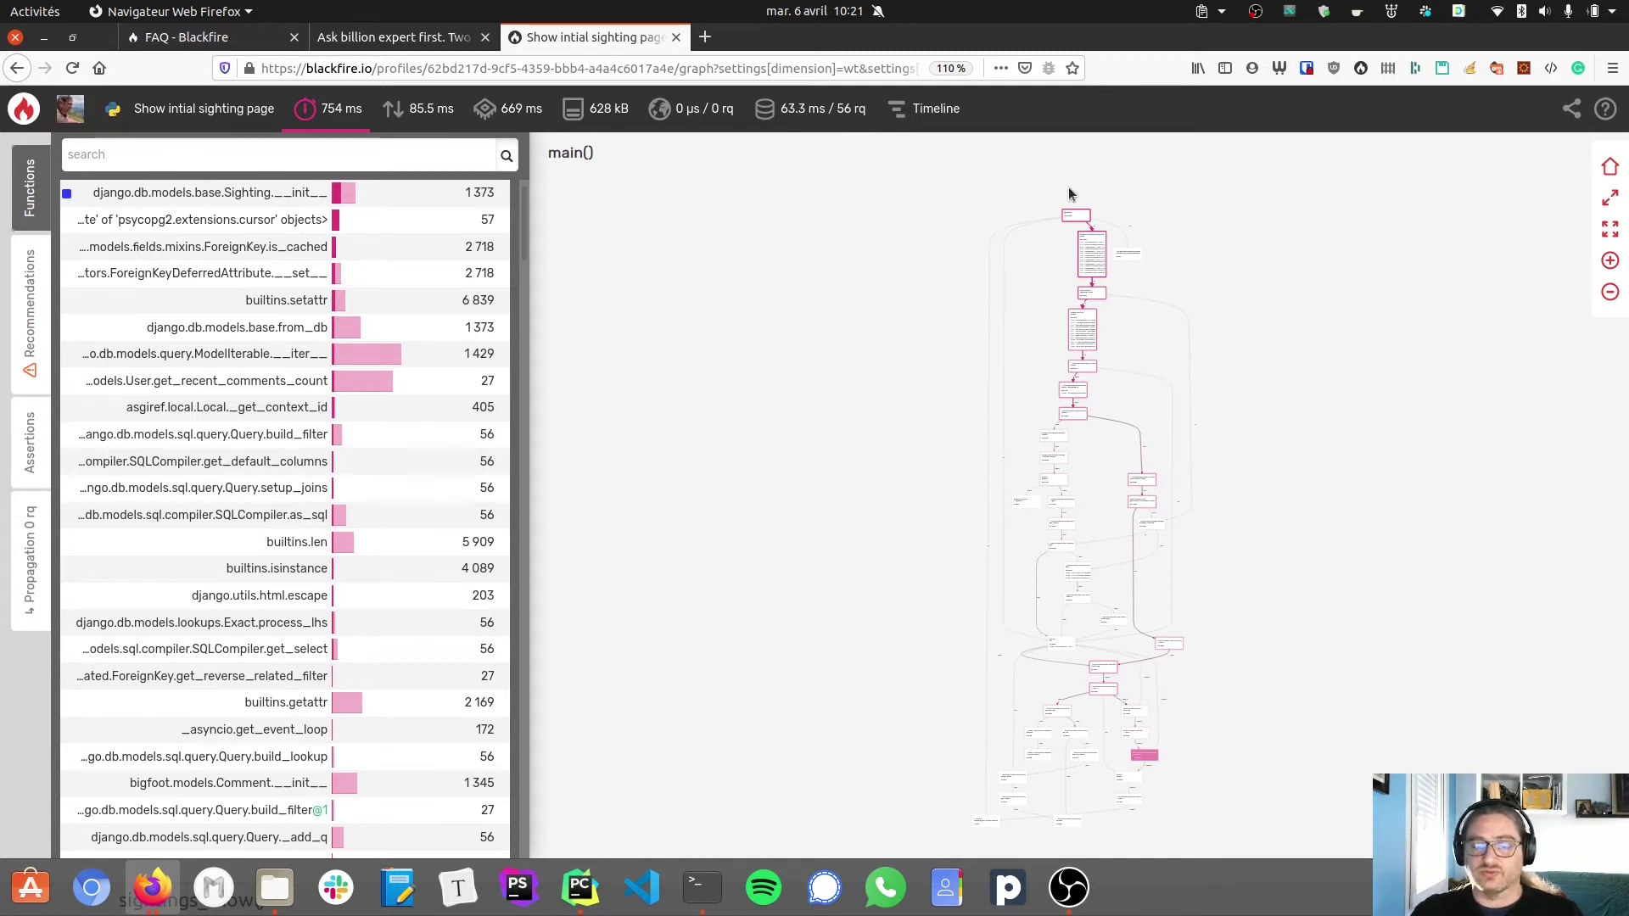
pyautogui.scroll(4, 1069, 203)
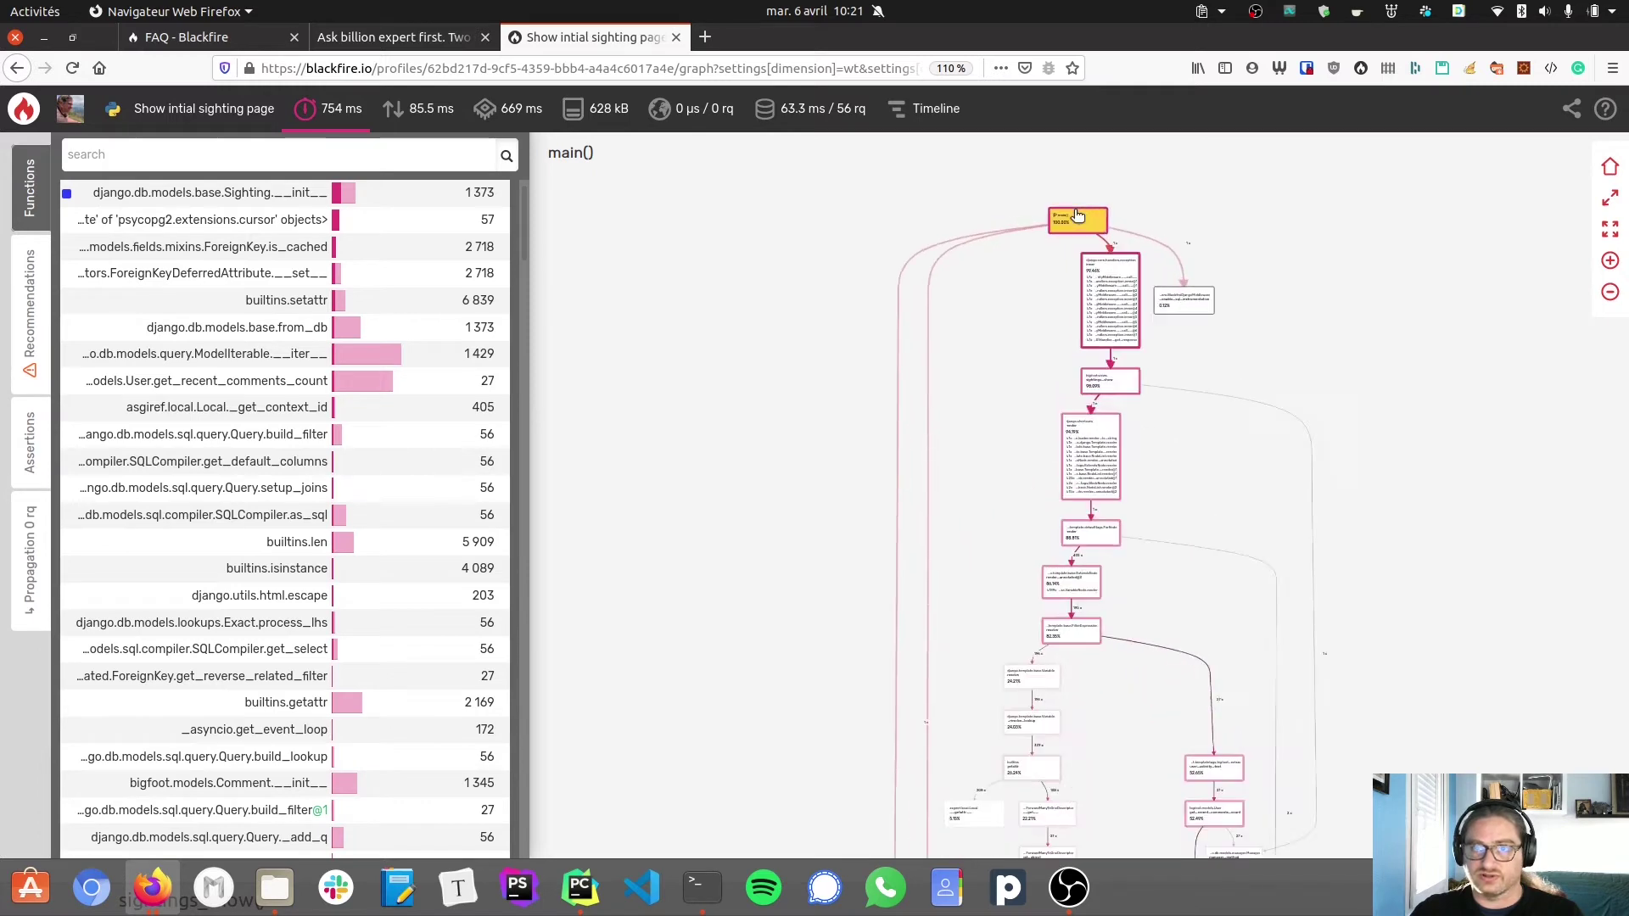
pyautogui.scroll(5, 1076, 214)
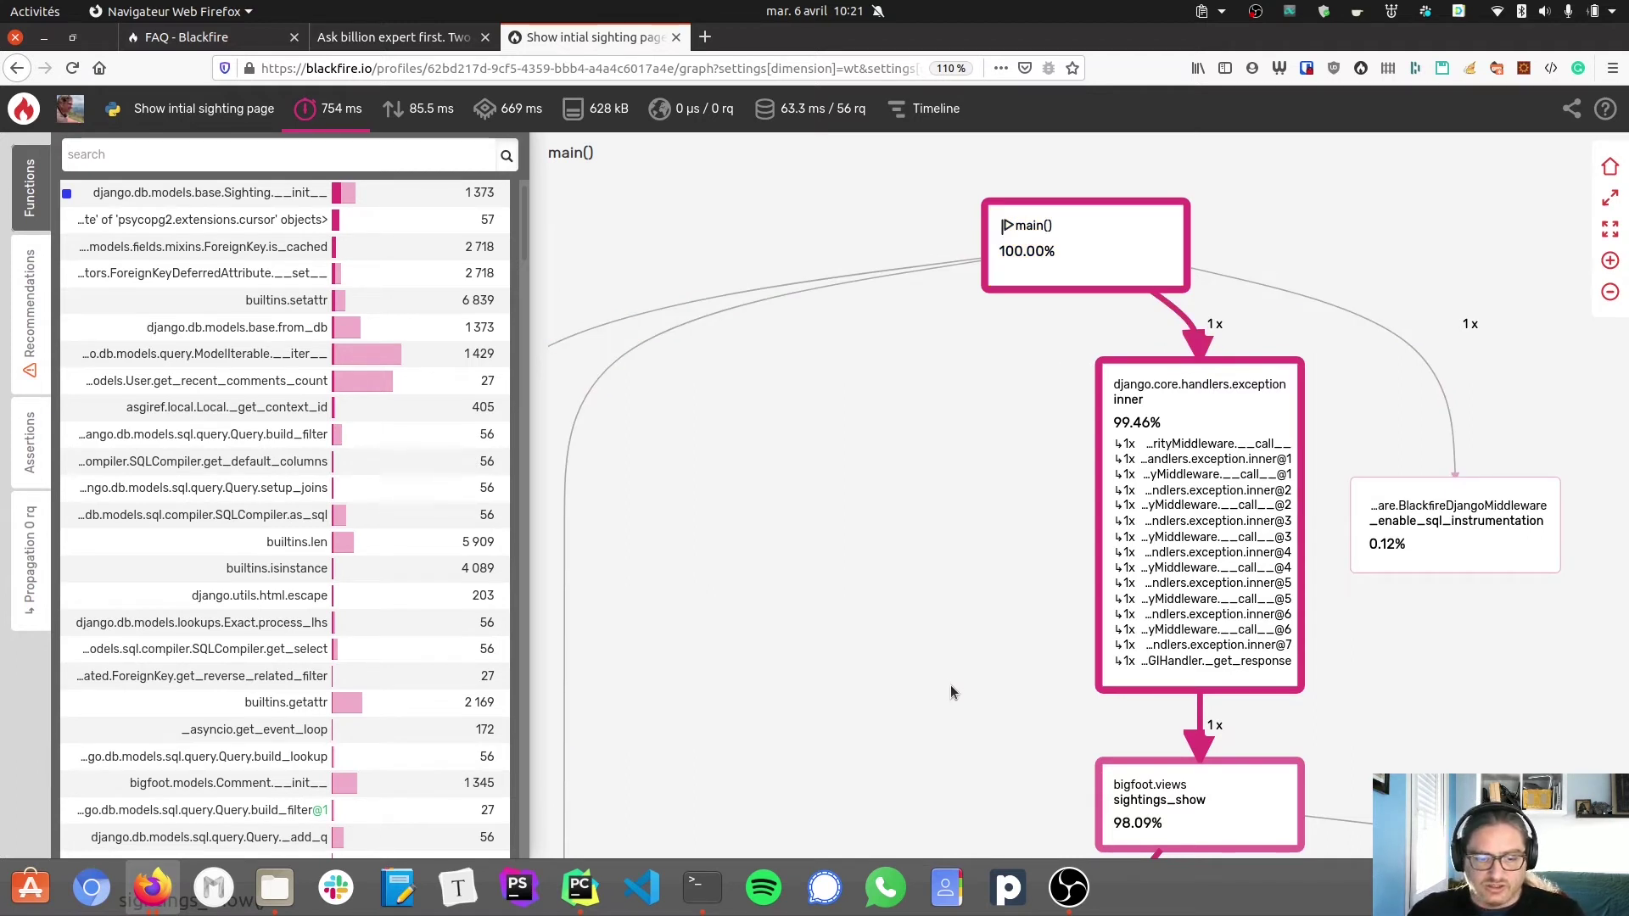
# Pan down from main() through template rendering and select the get_recent_comments_count node
pyautogui.moveTo(951, 685); pyautogui.dragTo(792, 285)
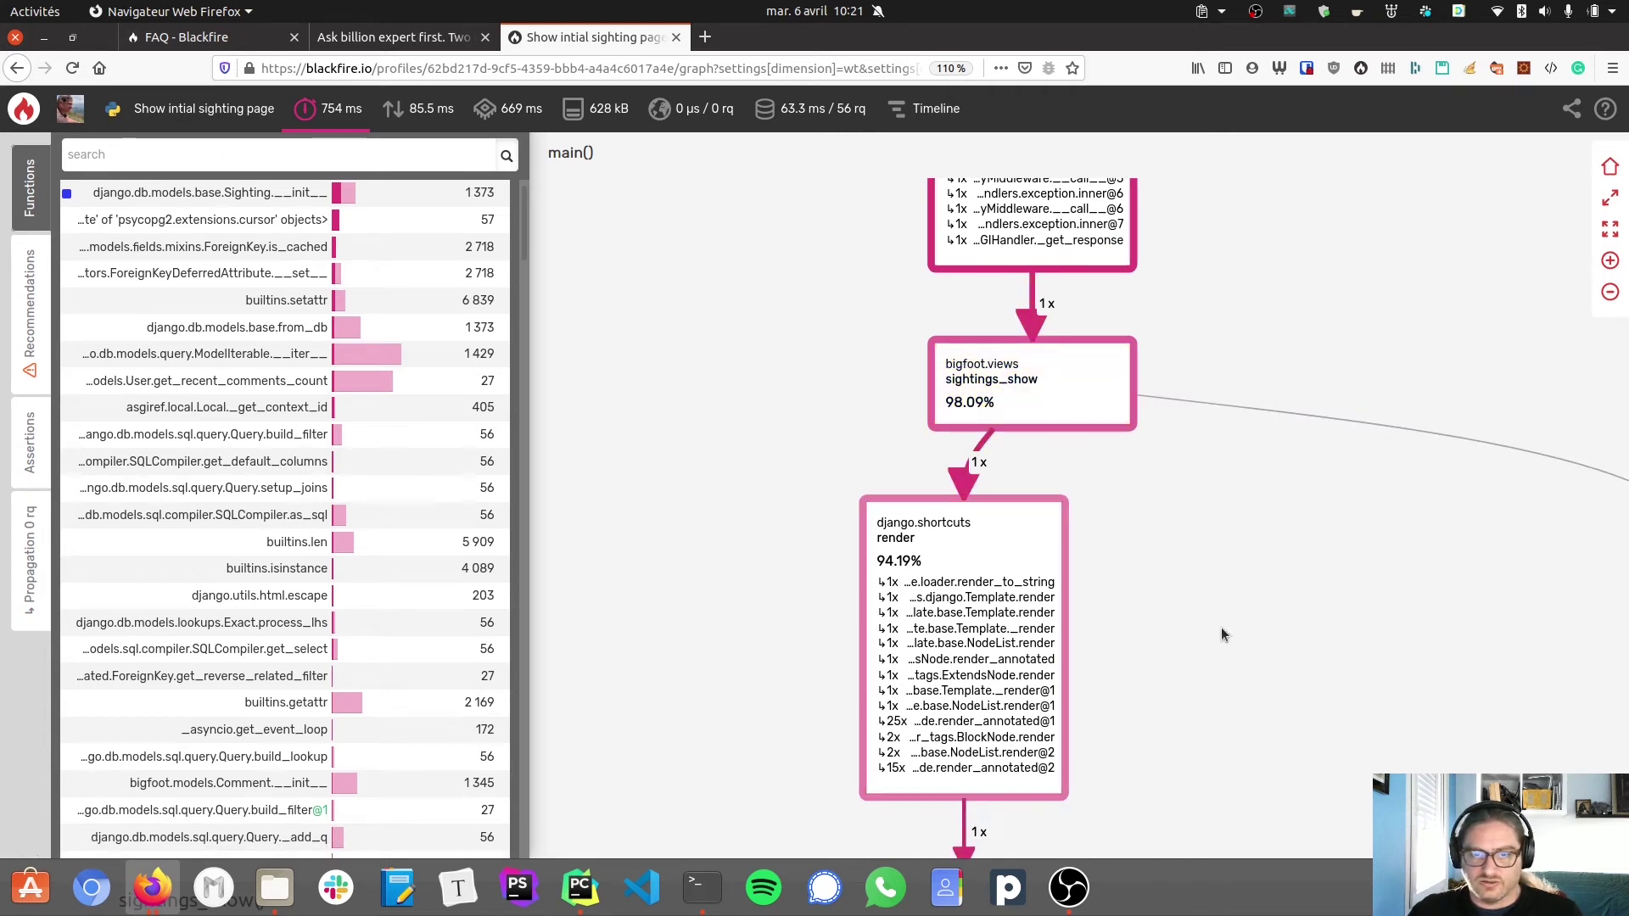
pyautogui.scroll(-3, 1221, 625)
pyautogui.moveTo(1214, 574)
pyautogui.mouseDown()
pyautogui.moveTo(1120, 356)
pyautogui.moveTo(1145, 327)
pyautogui.mouseUp()
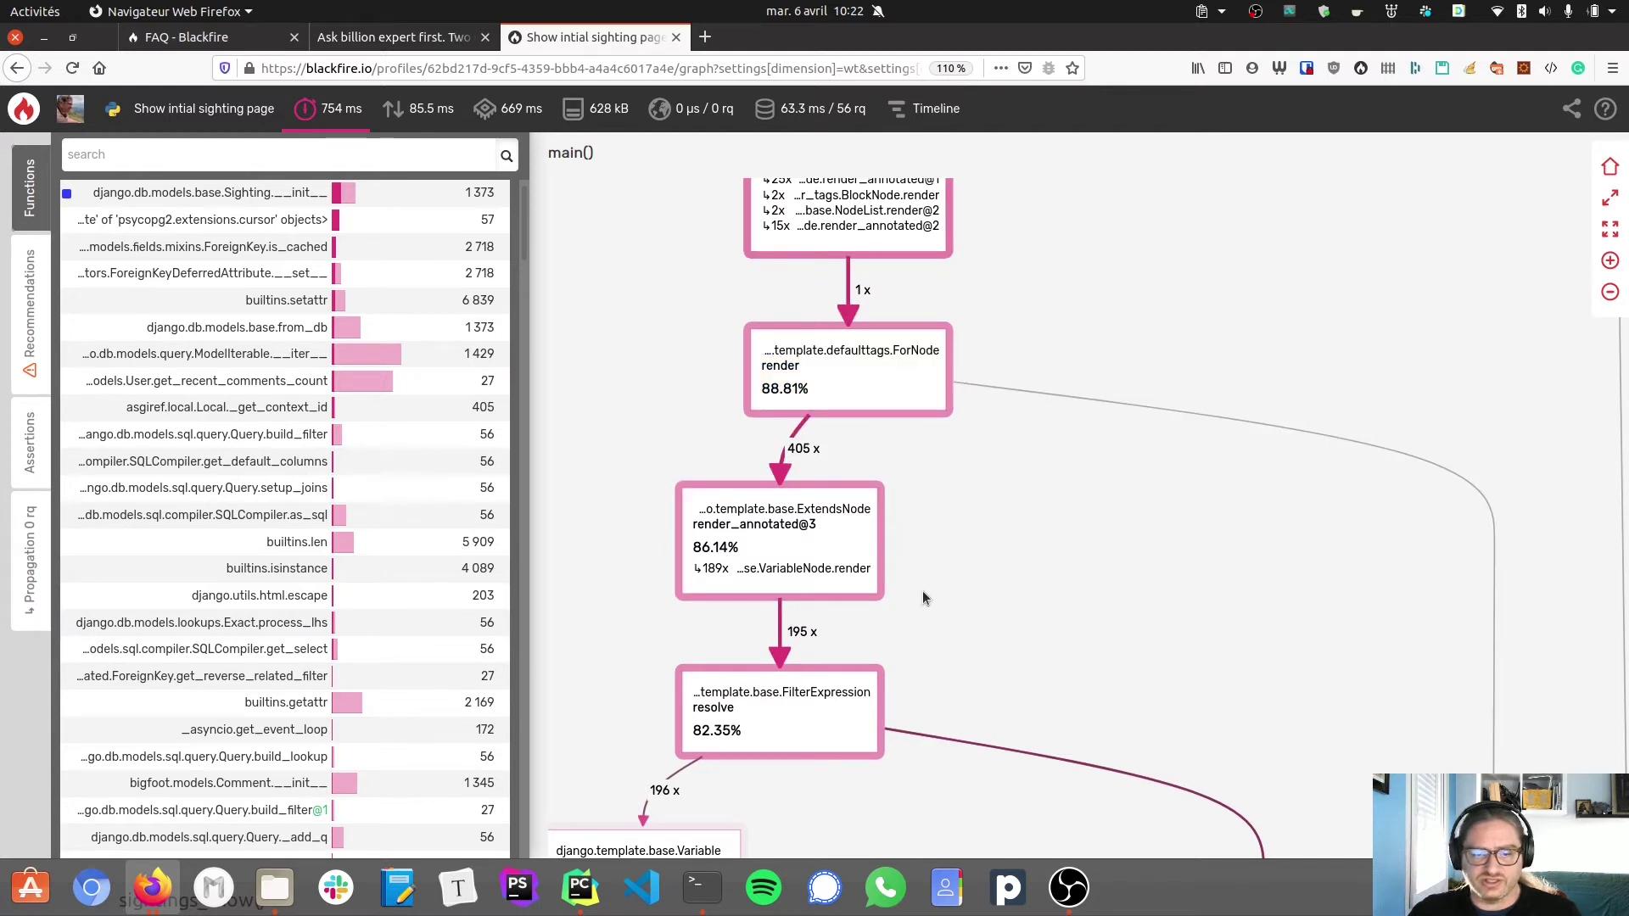
pyautogui.moveTo(1022, 681)
pyautogui.mouseDown()
pyautogui.moveTo(1071, 461)
pyautogui.moveTo(1065, 317)
pyautogui.mouseUp()
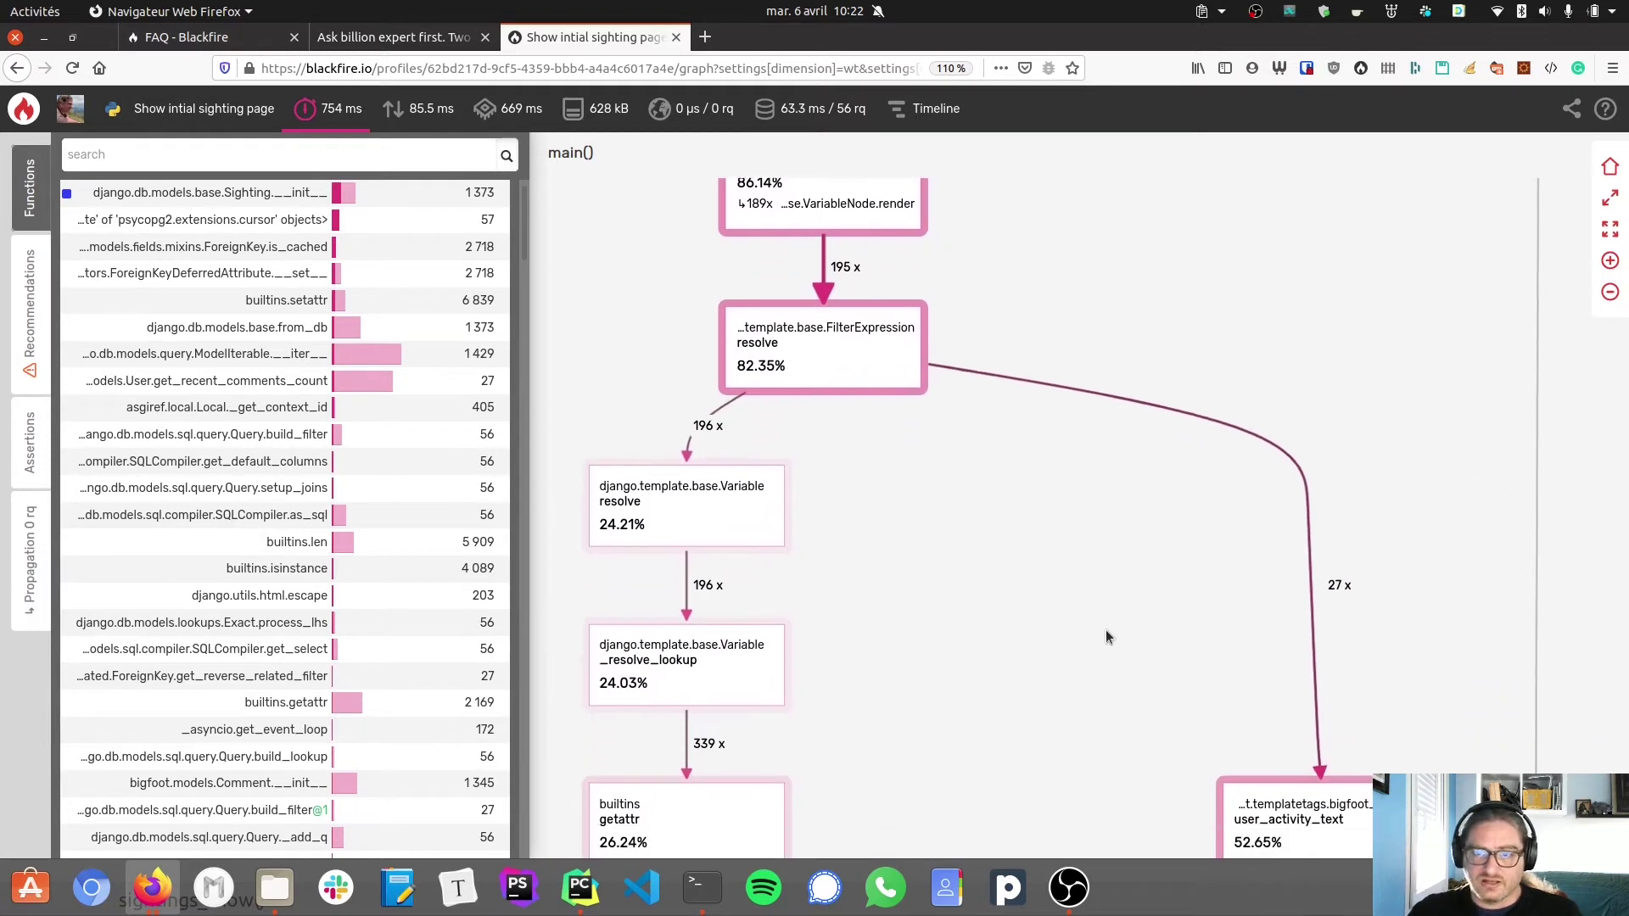
pyautogui.moveTo(1075, 595); pyautogui.dragTo(916, 273)
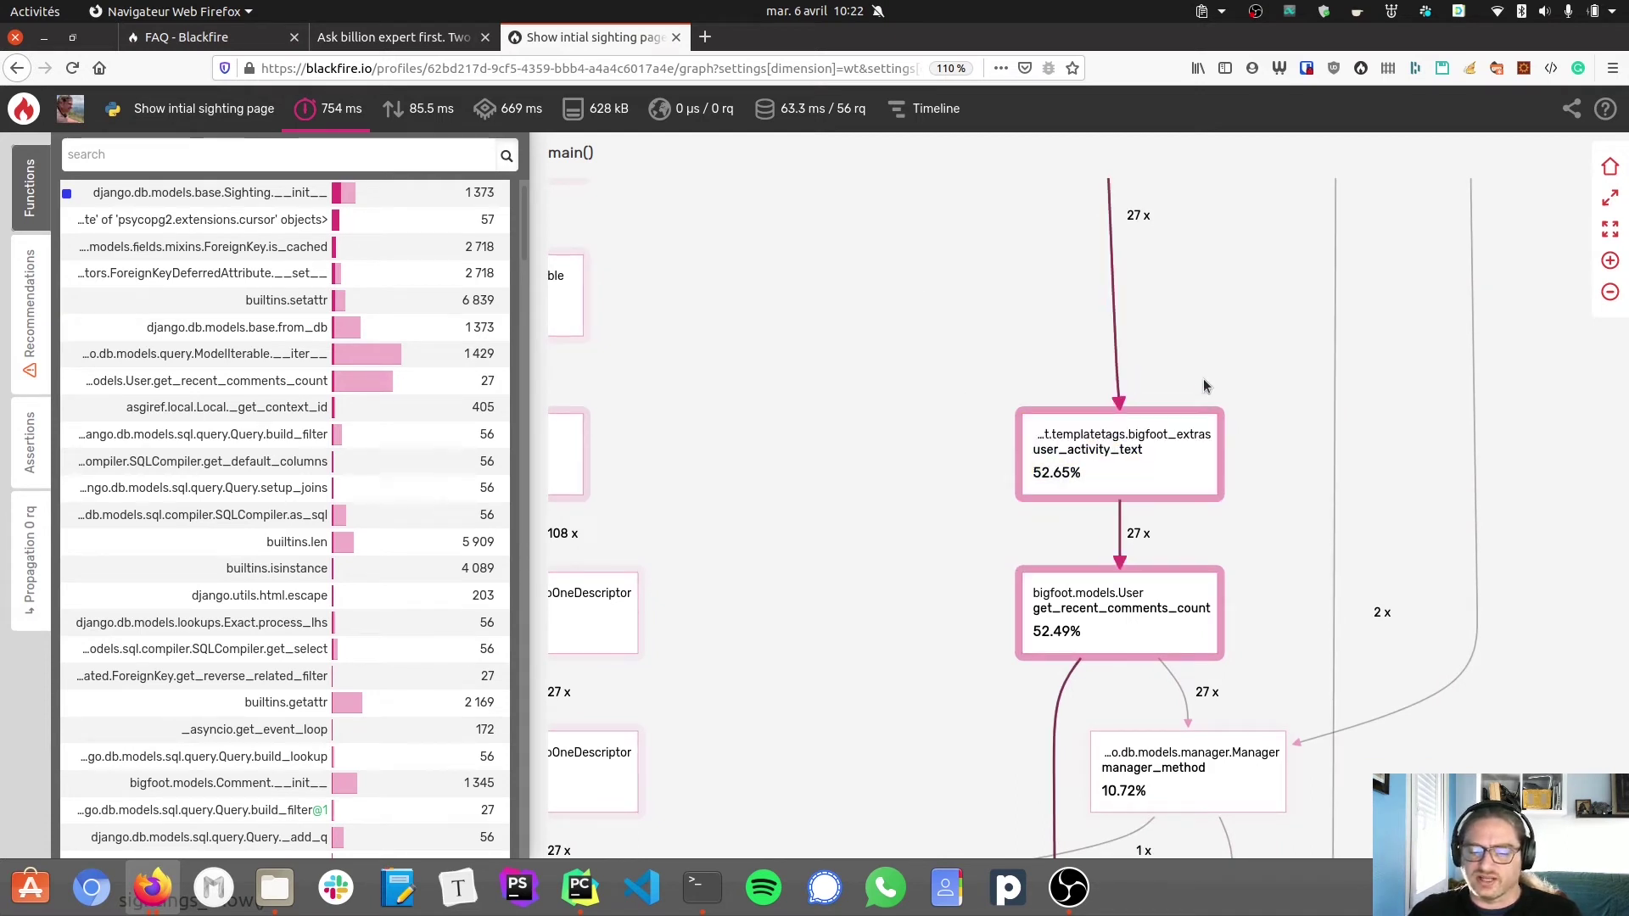
pyautogui.moveTo(793, 668); pyautogui.dragTo(740, 591)
pyautogui.moveTo(831, 642); pyautogui.dragTo(787, 645)
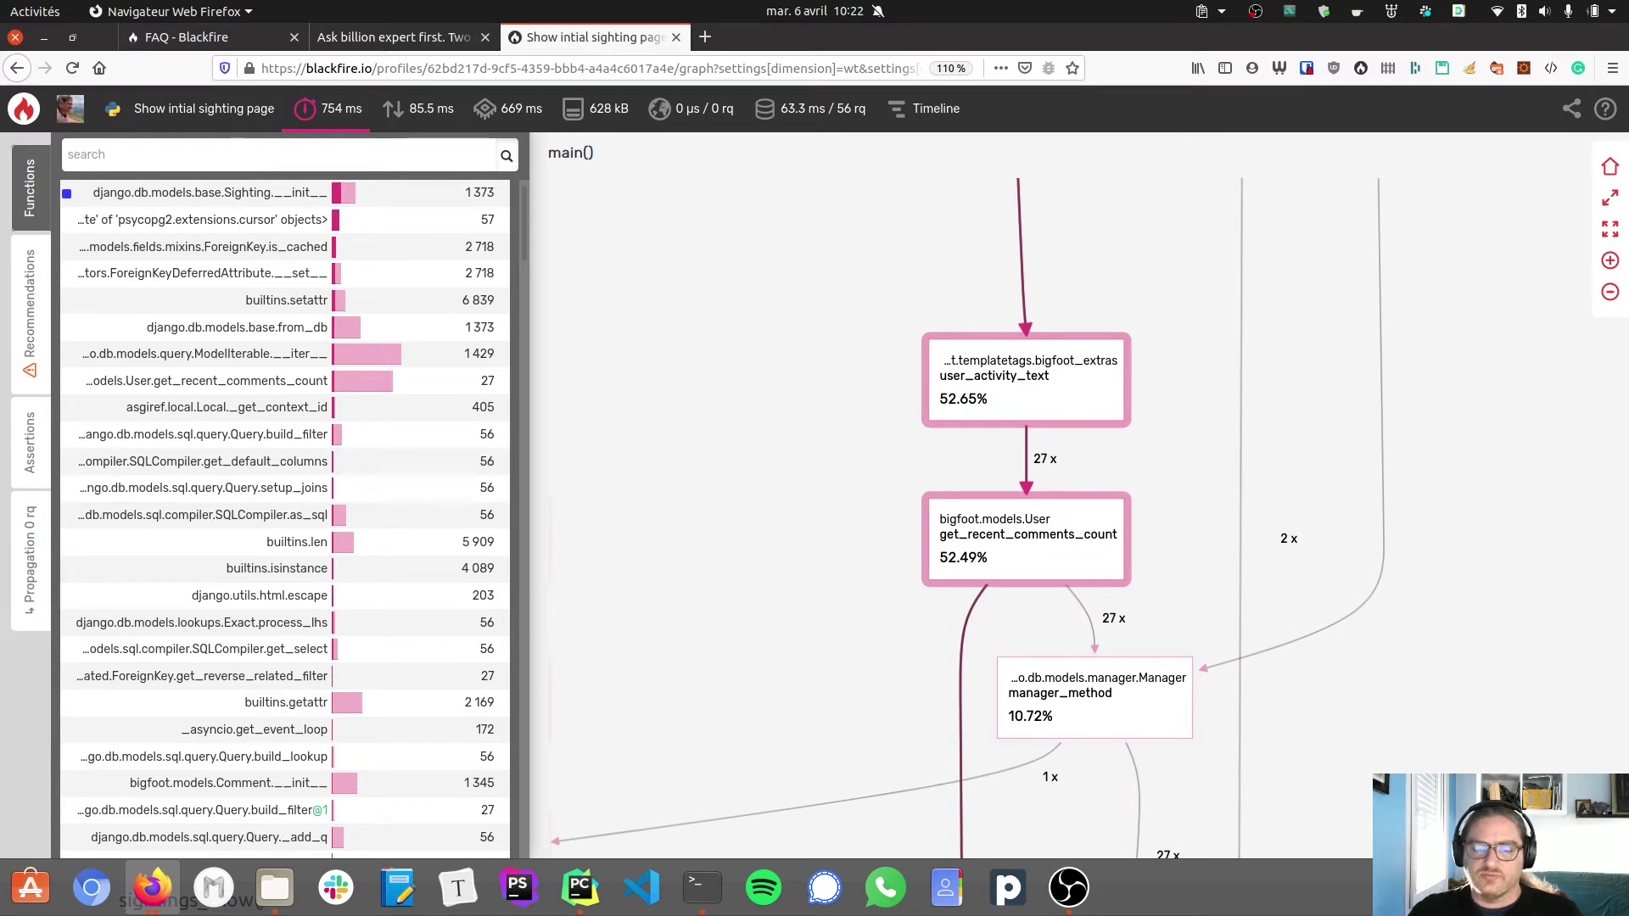
pyautogui.click(1013, 536)
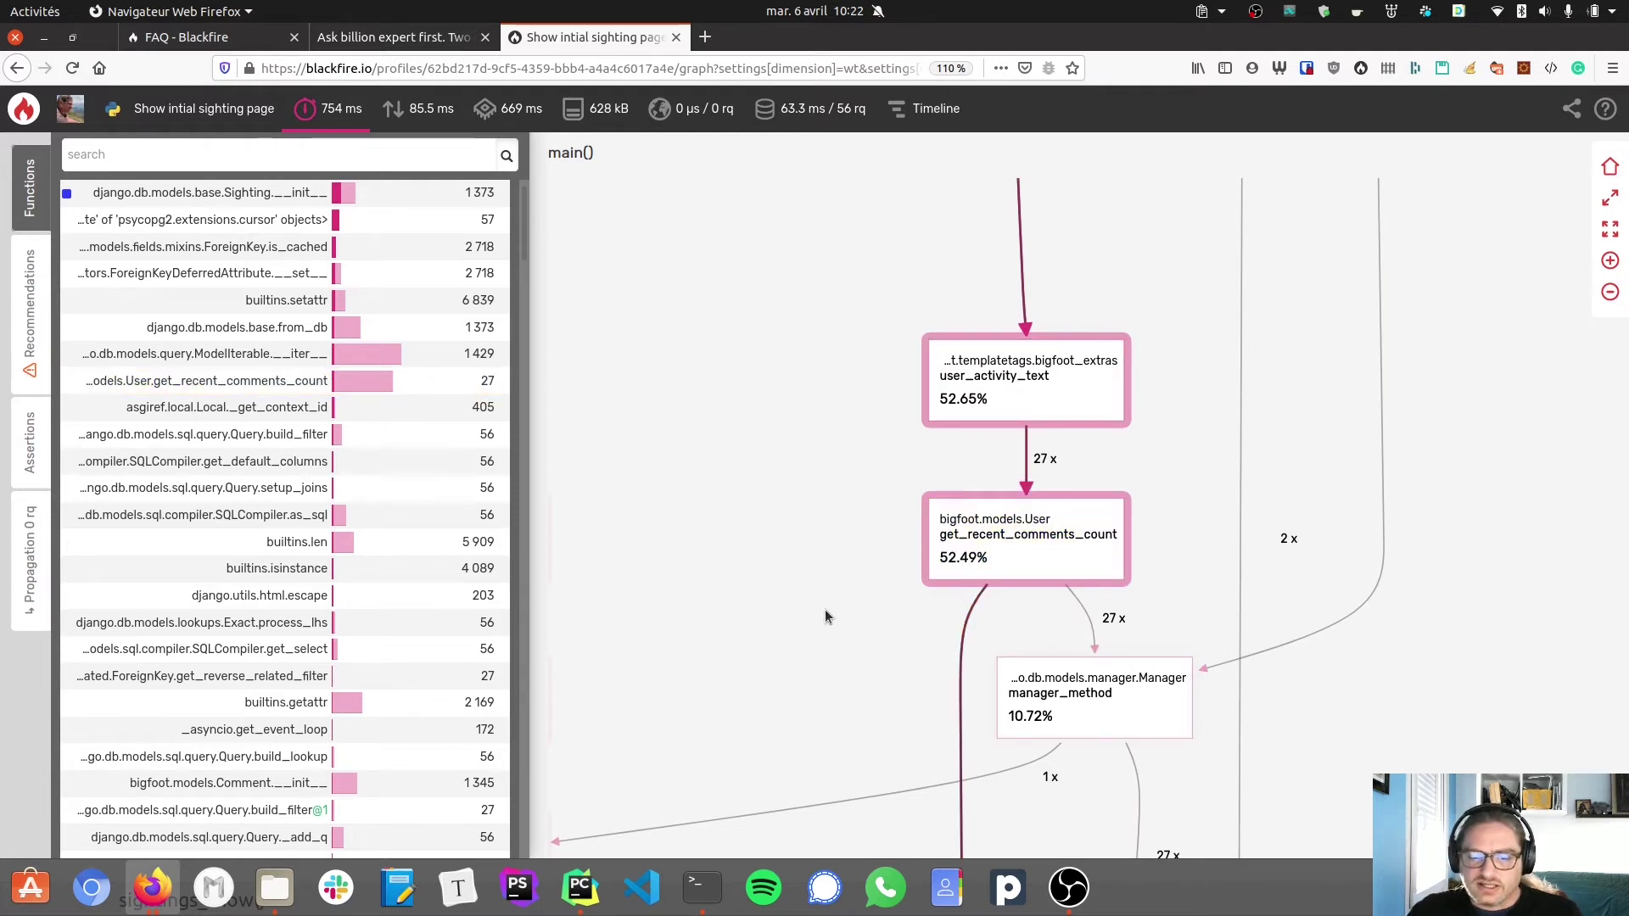
# Follow its 27 calls down to QuerySet __iter__, then bring user_activity_text back into view
pyautogui.moveTo(825, 610); pyautogui.dragTo(773, 293)
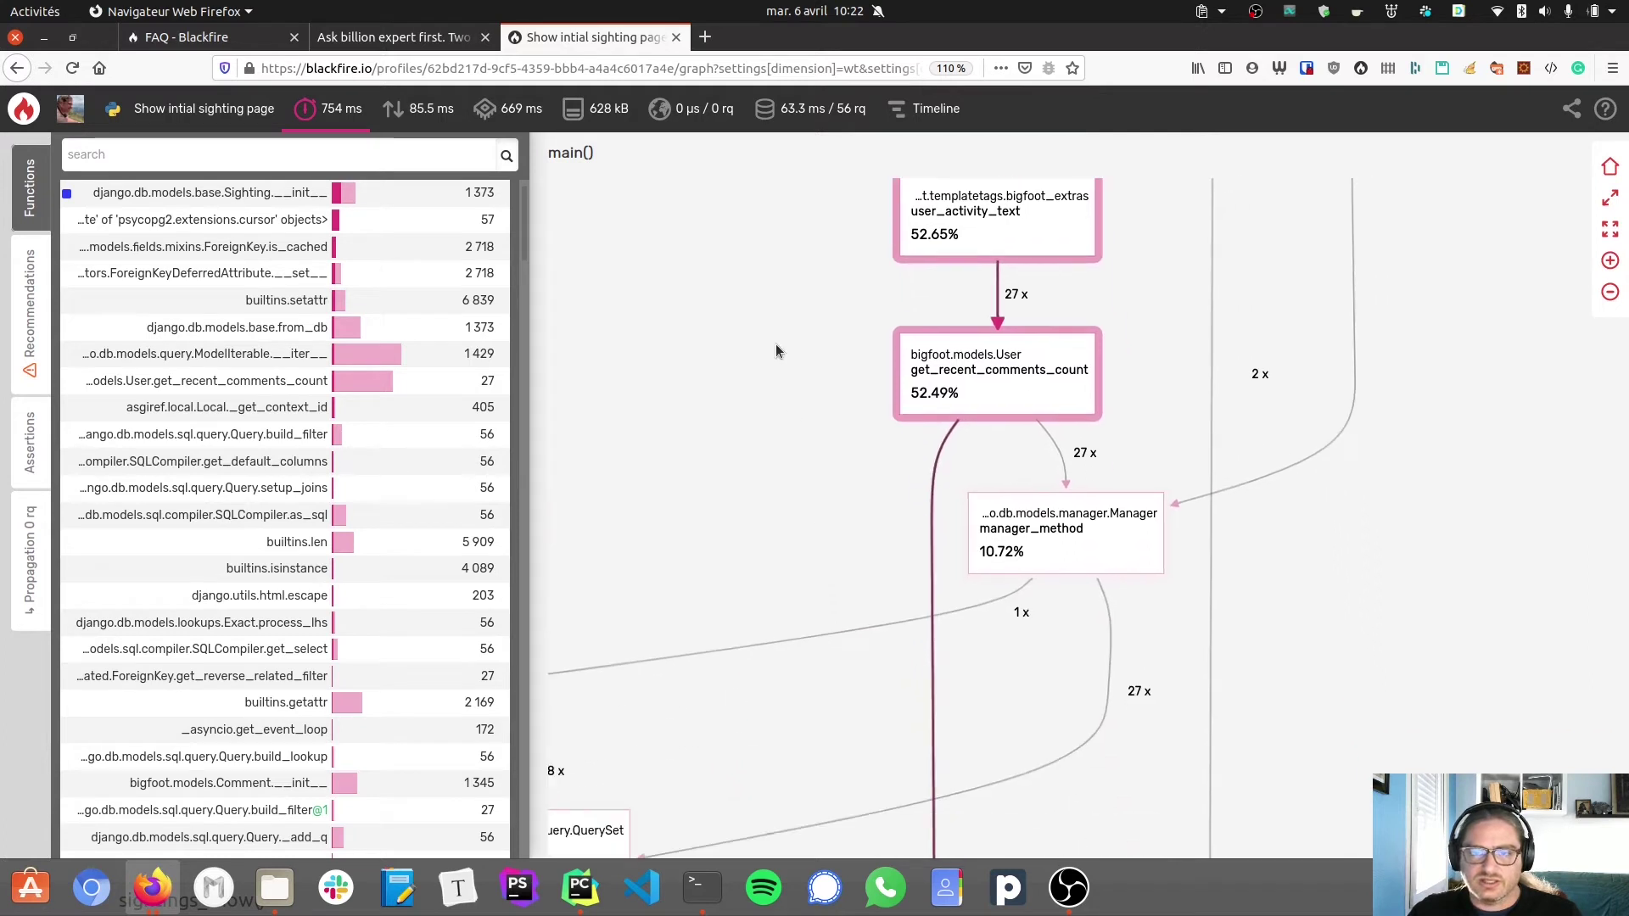
pyautogui.moveTo(750, 742); pyautogui.dragTo(826, 346)
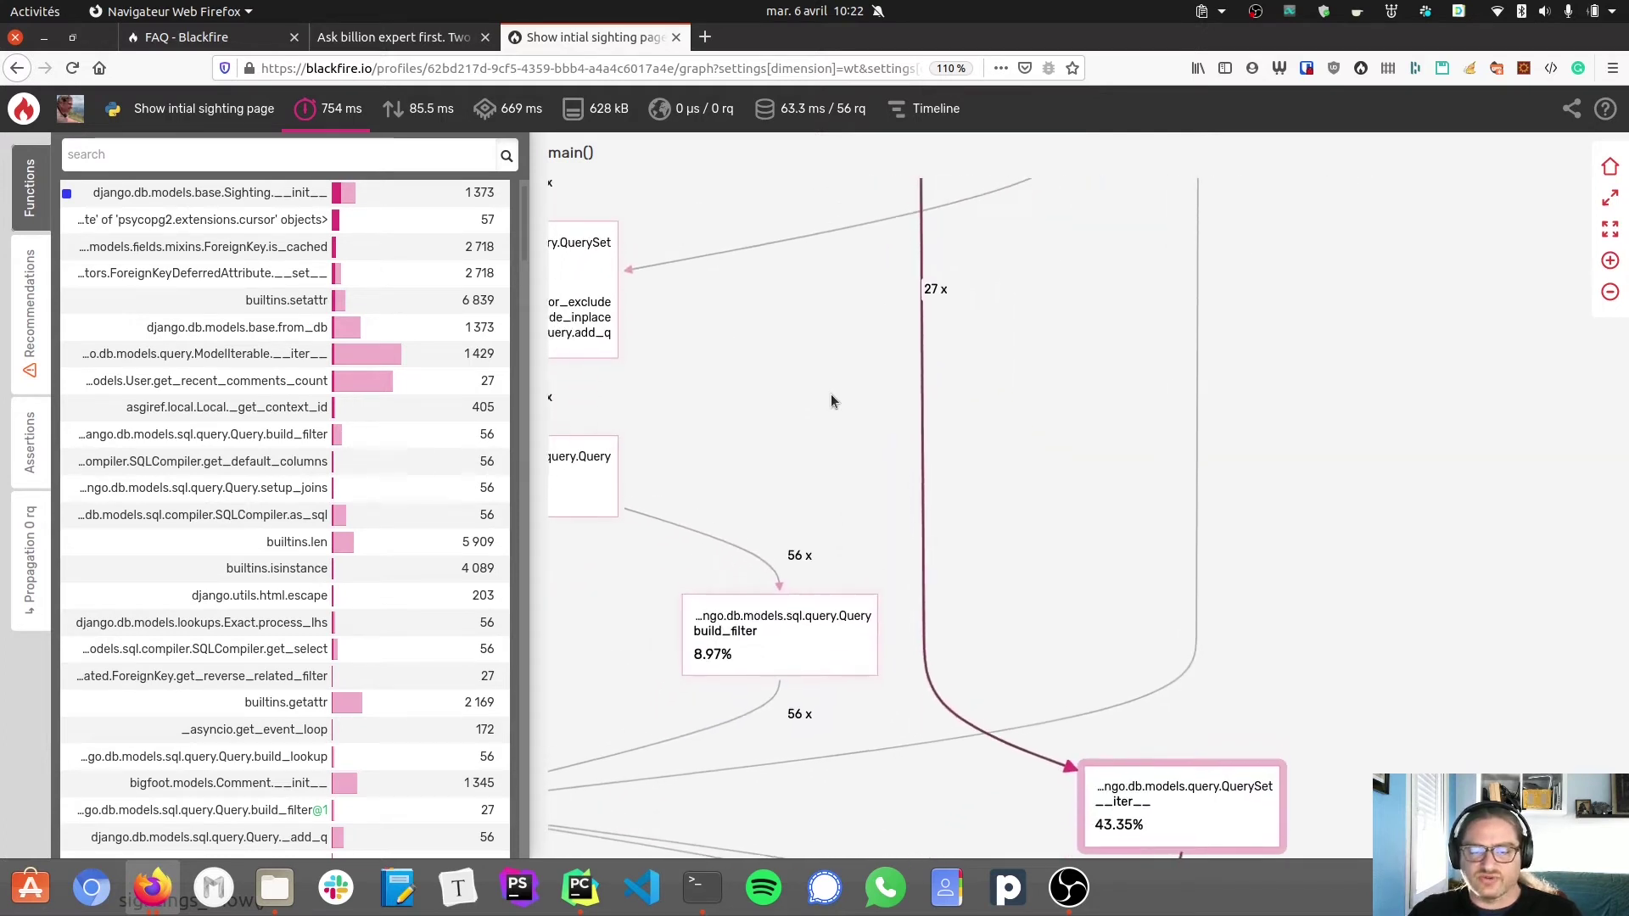
pyautogui.moveTo(826, 347); pyautogui.dragTo(833, 864)
pyautogui.moveTo(799, 338)
pyautogui.mouseDown()
pyautogui.moveTo(808, 537)
pyautogui.moveTo(807, 515)
pyautogui.mouseUp()
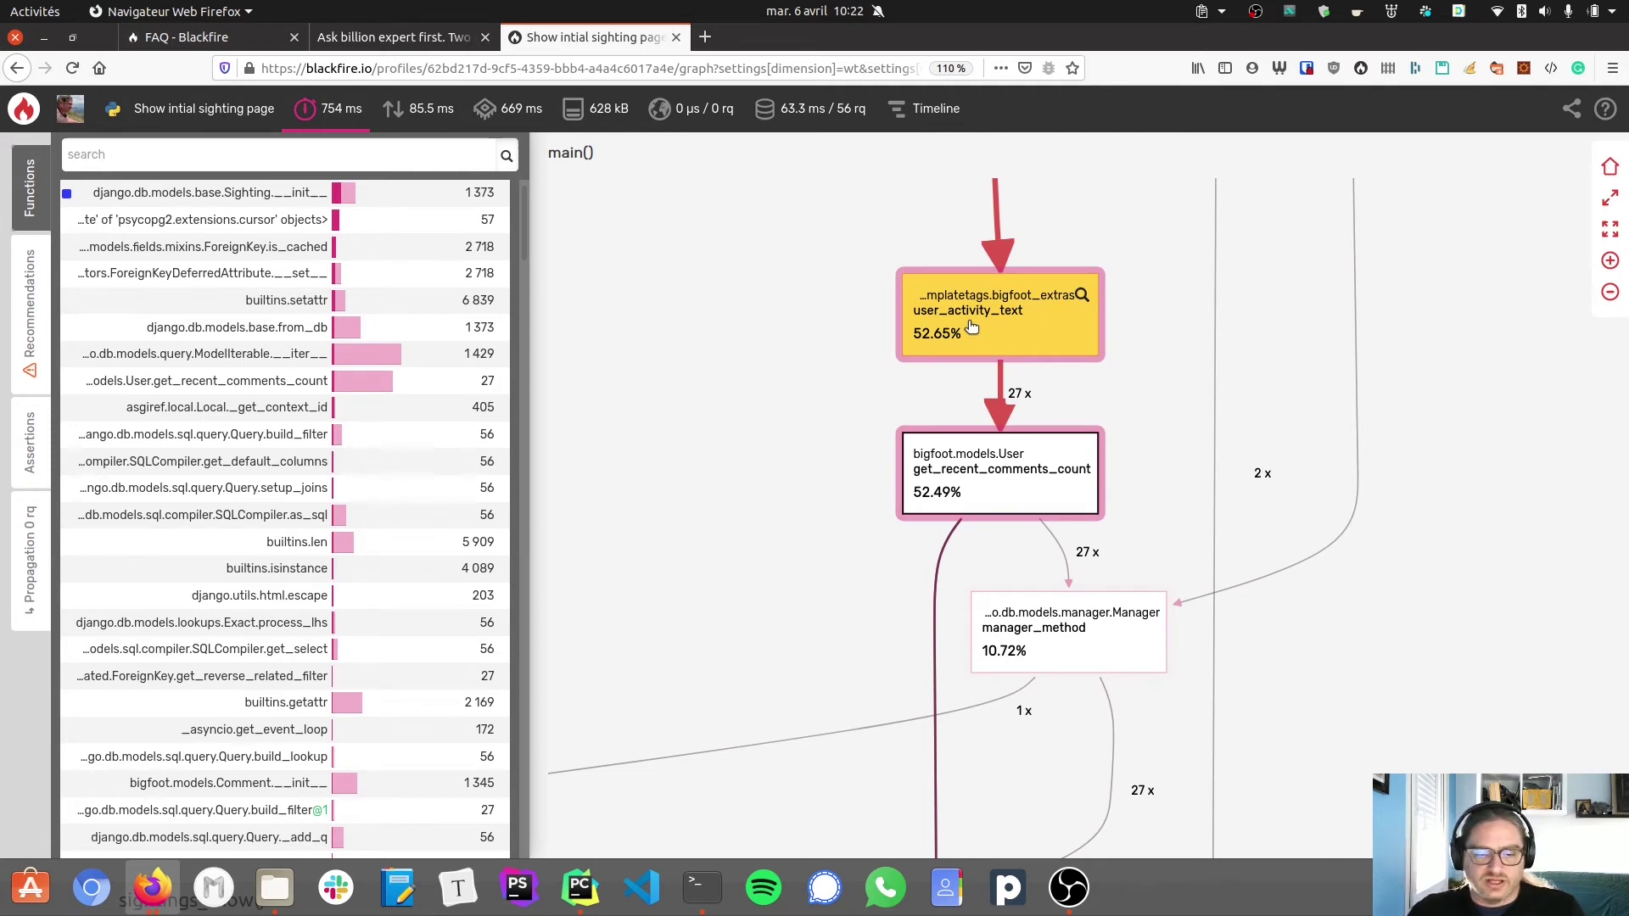
# Open sighting_show.html in PyCharm and highlight the user_activity_text filter on line 33
pyautogui.press('super')
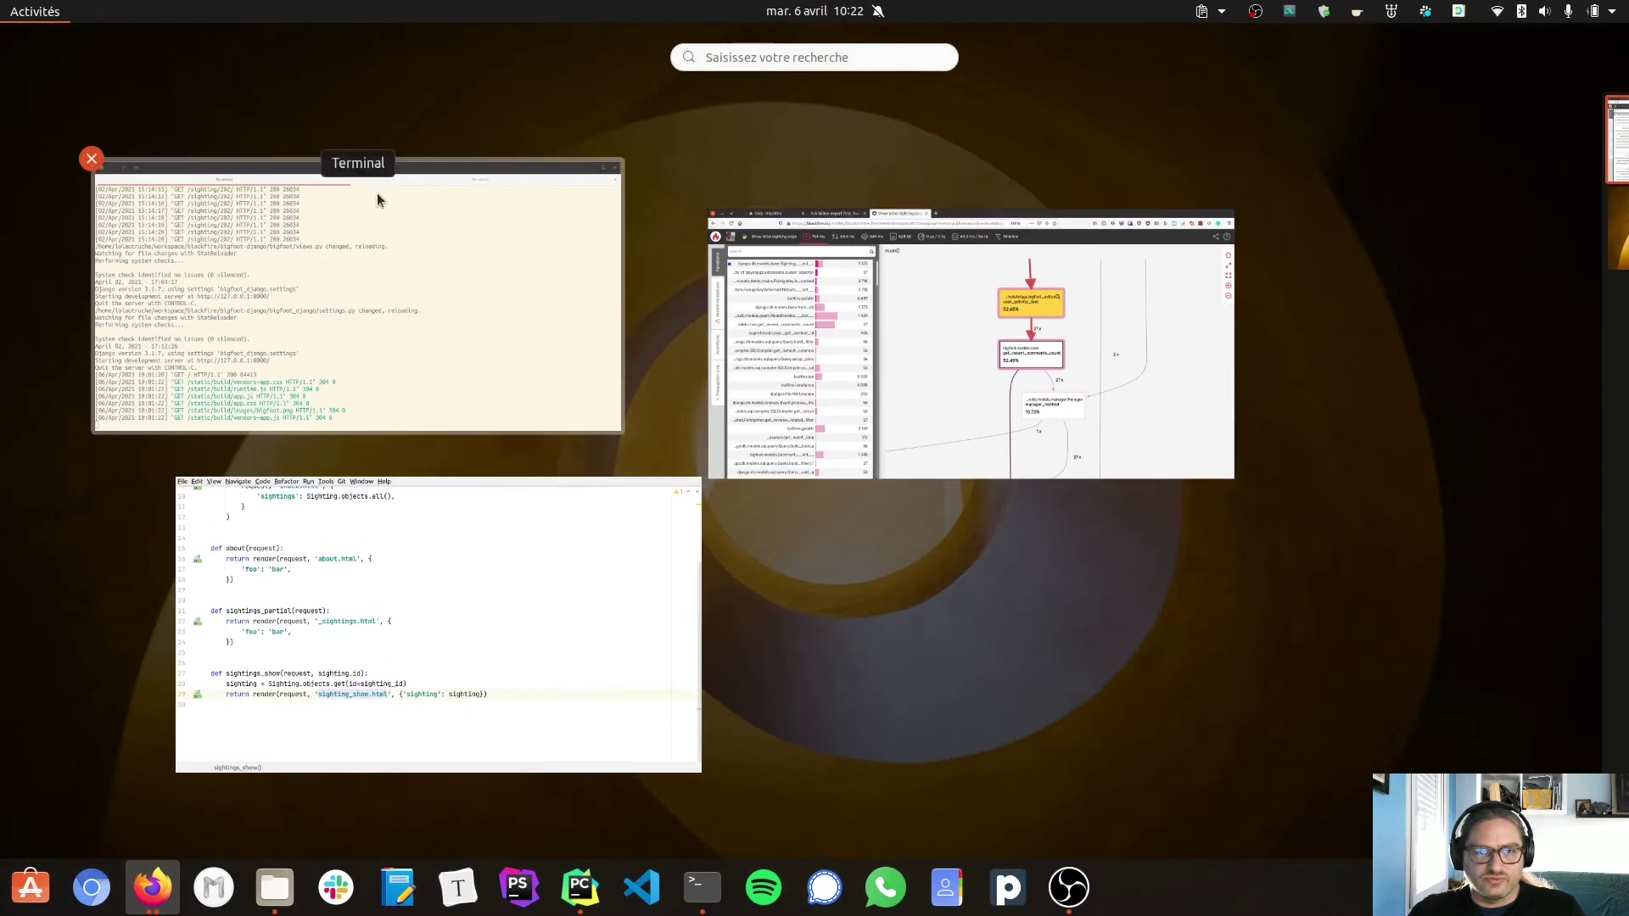
pyautogui.click(390, 578)
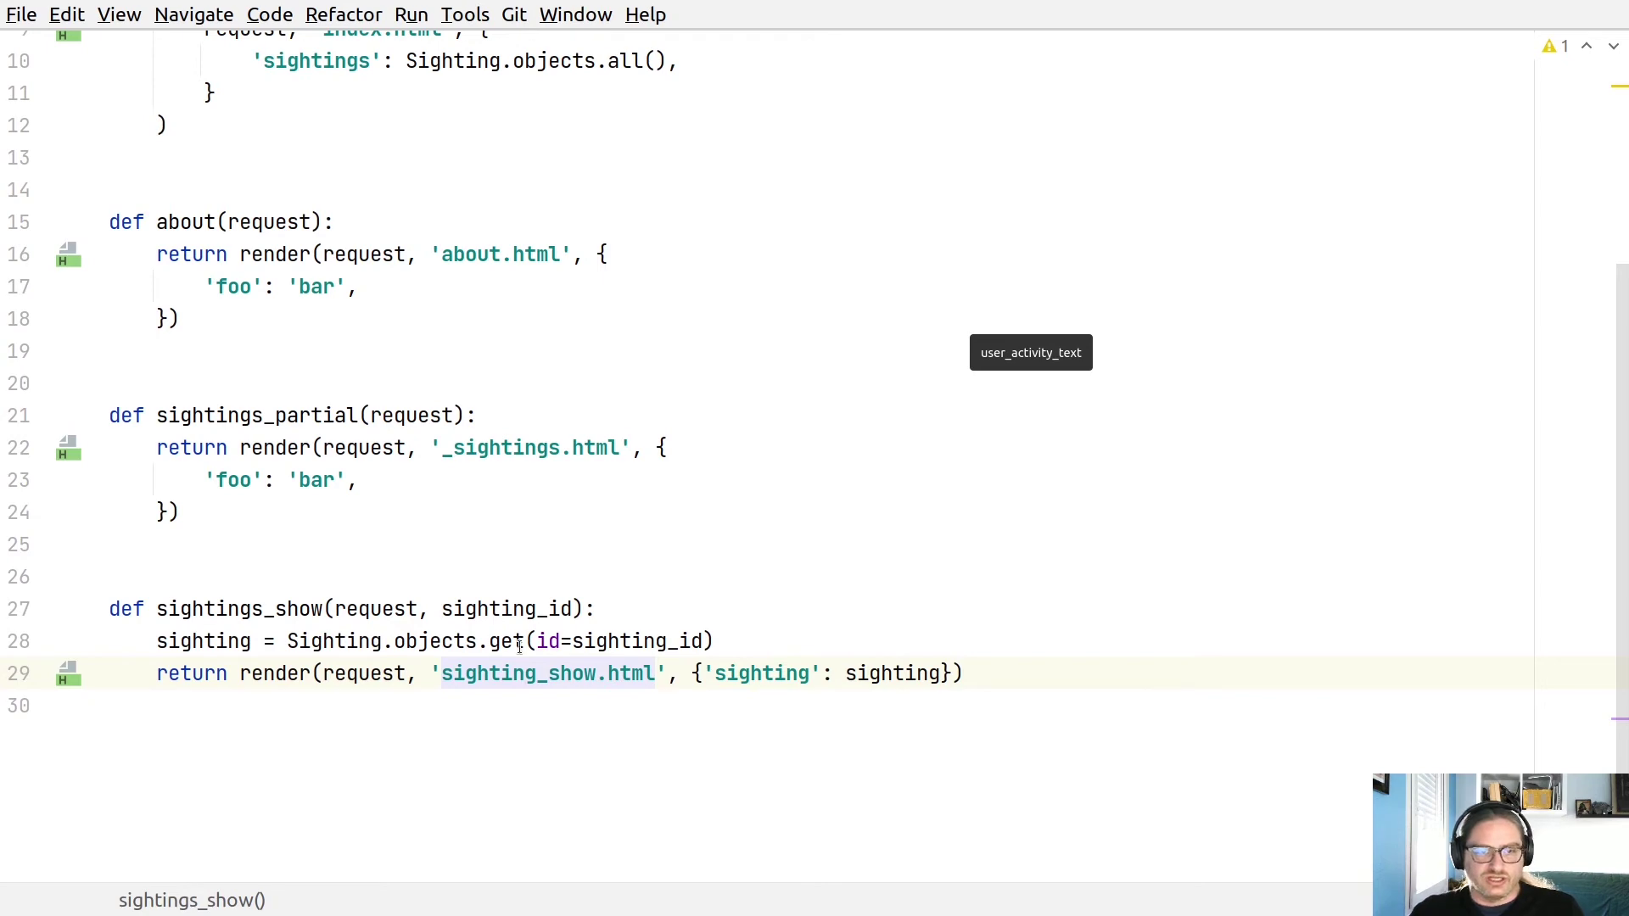
pyautogui.moveTo(548, 674)
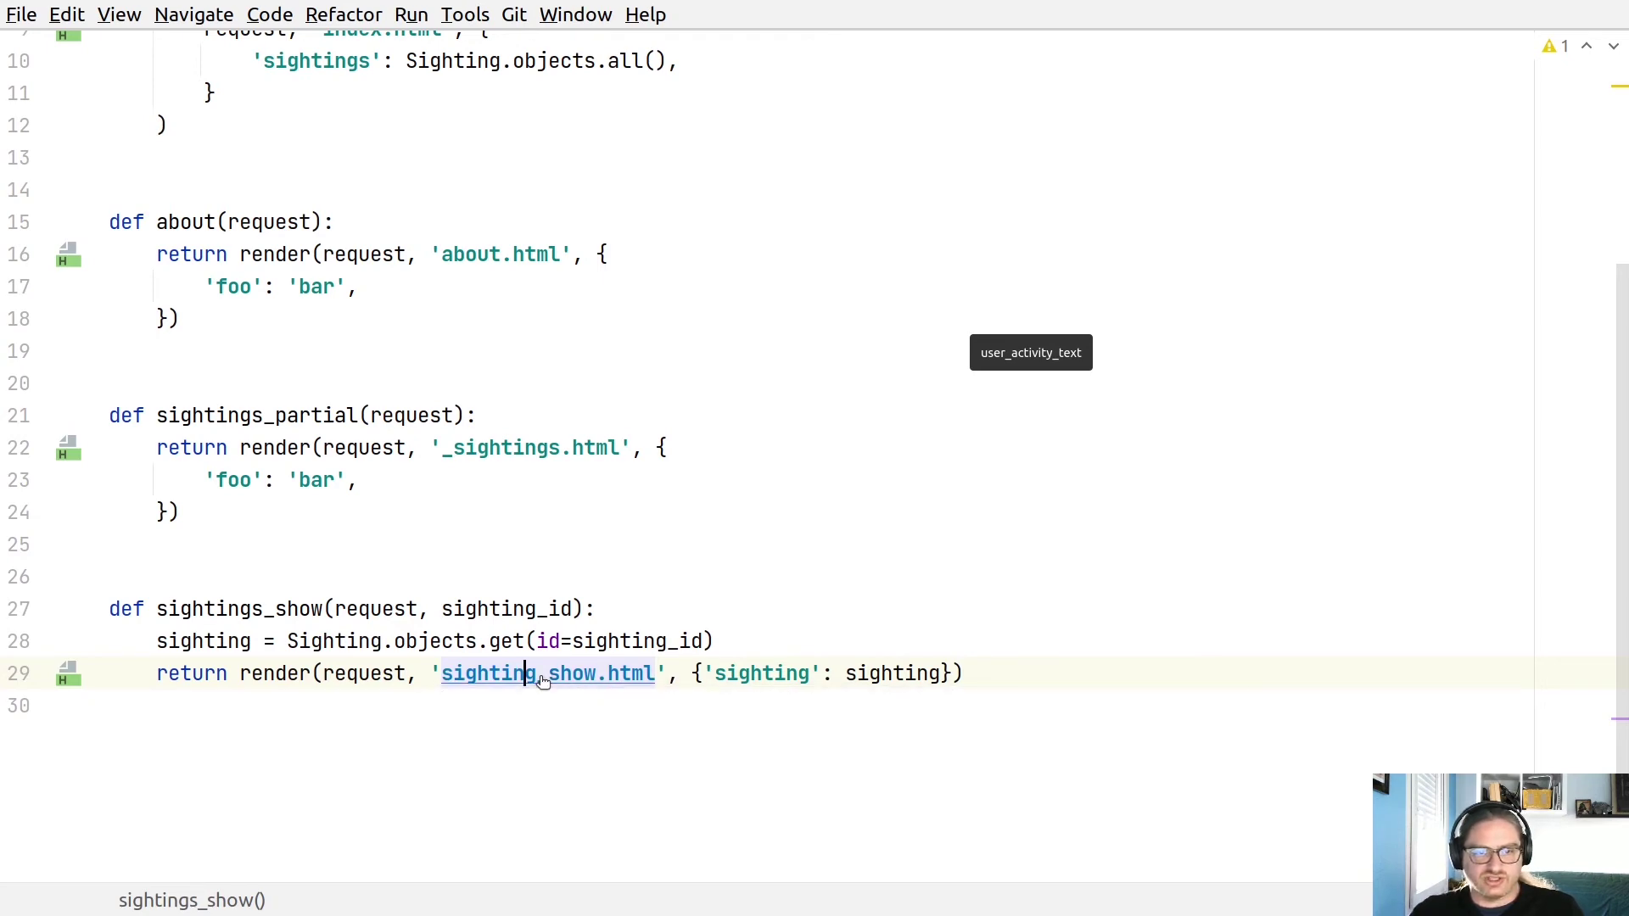
pyautogui.keyDown('ctrl'); pyautogui.click(547, 673); pyautogui.keyUp('ctrl')
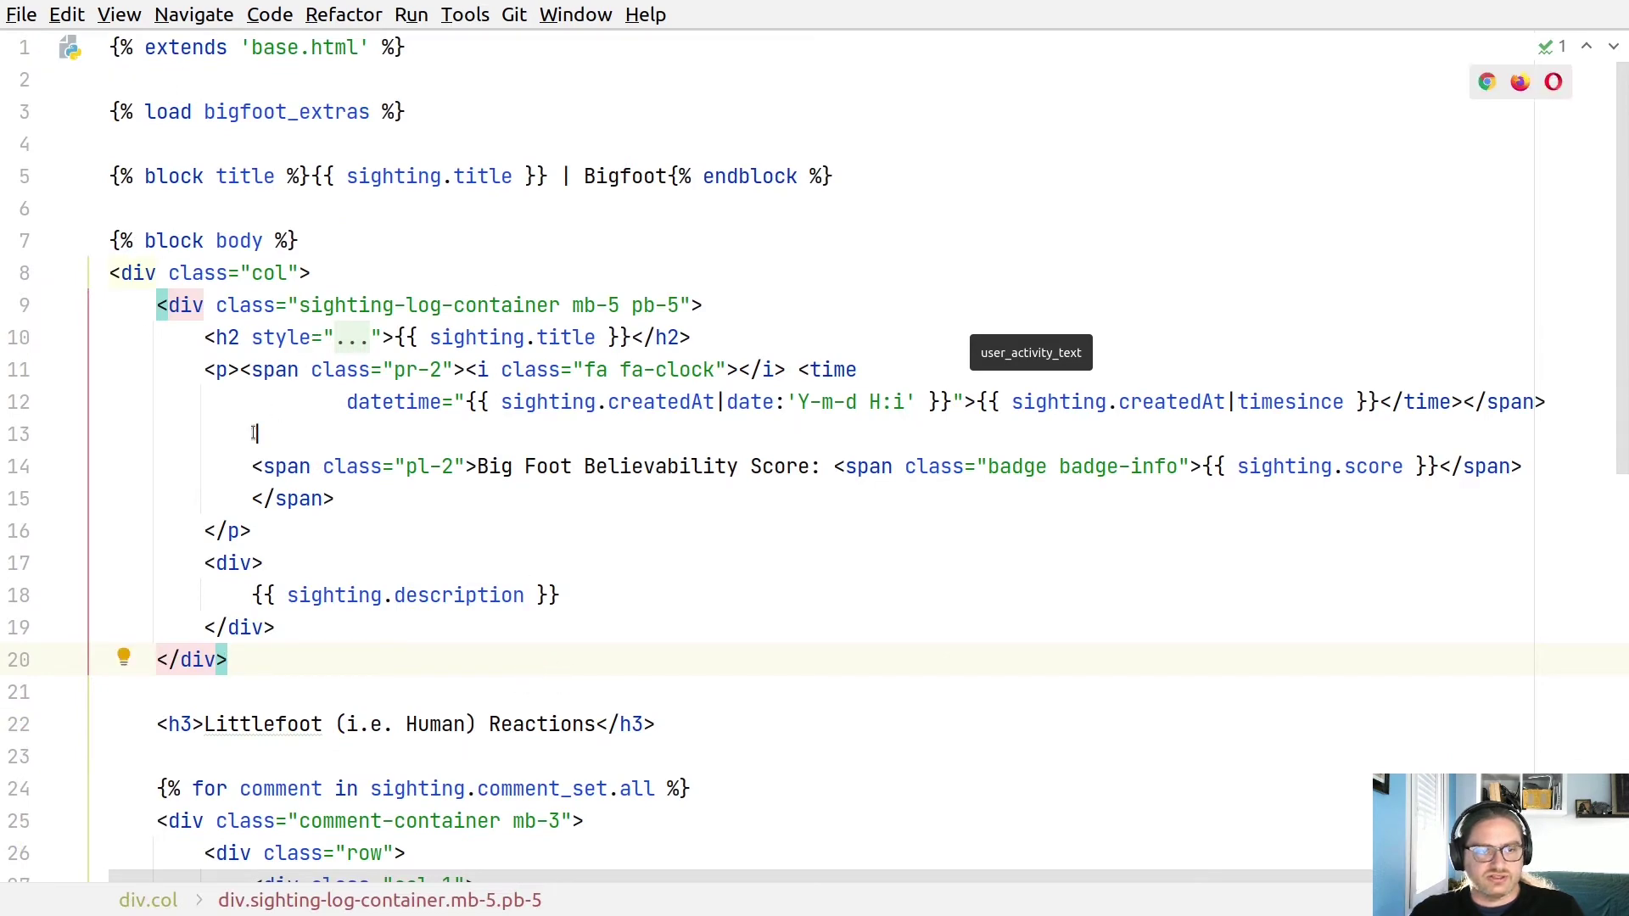
pyautogui.scroll(-5, 178, 549)
pyautogui.scroll(-13, 178, 550)
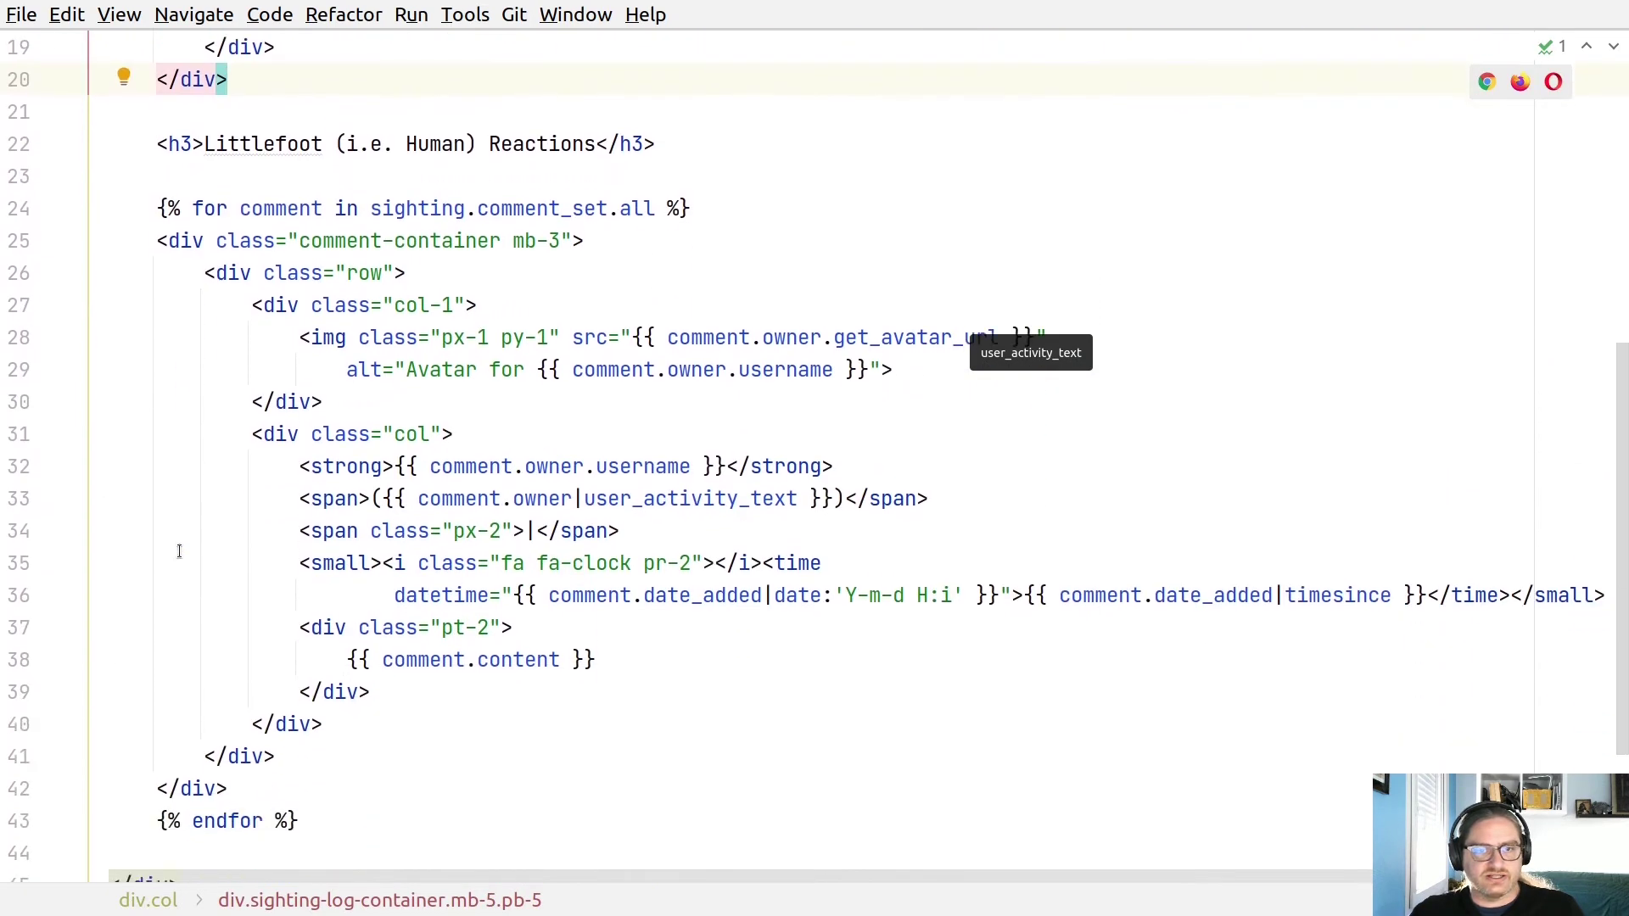
pyautogui.click(629, 497)
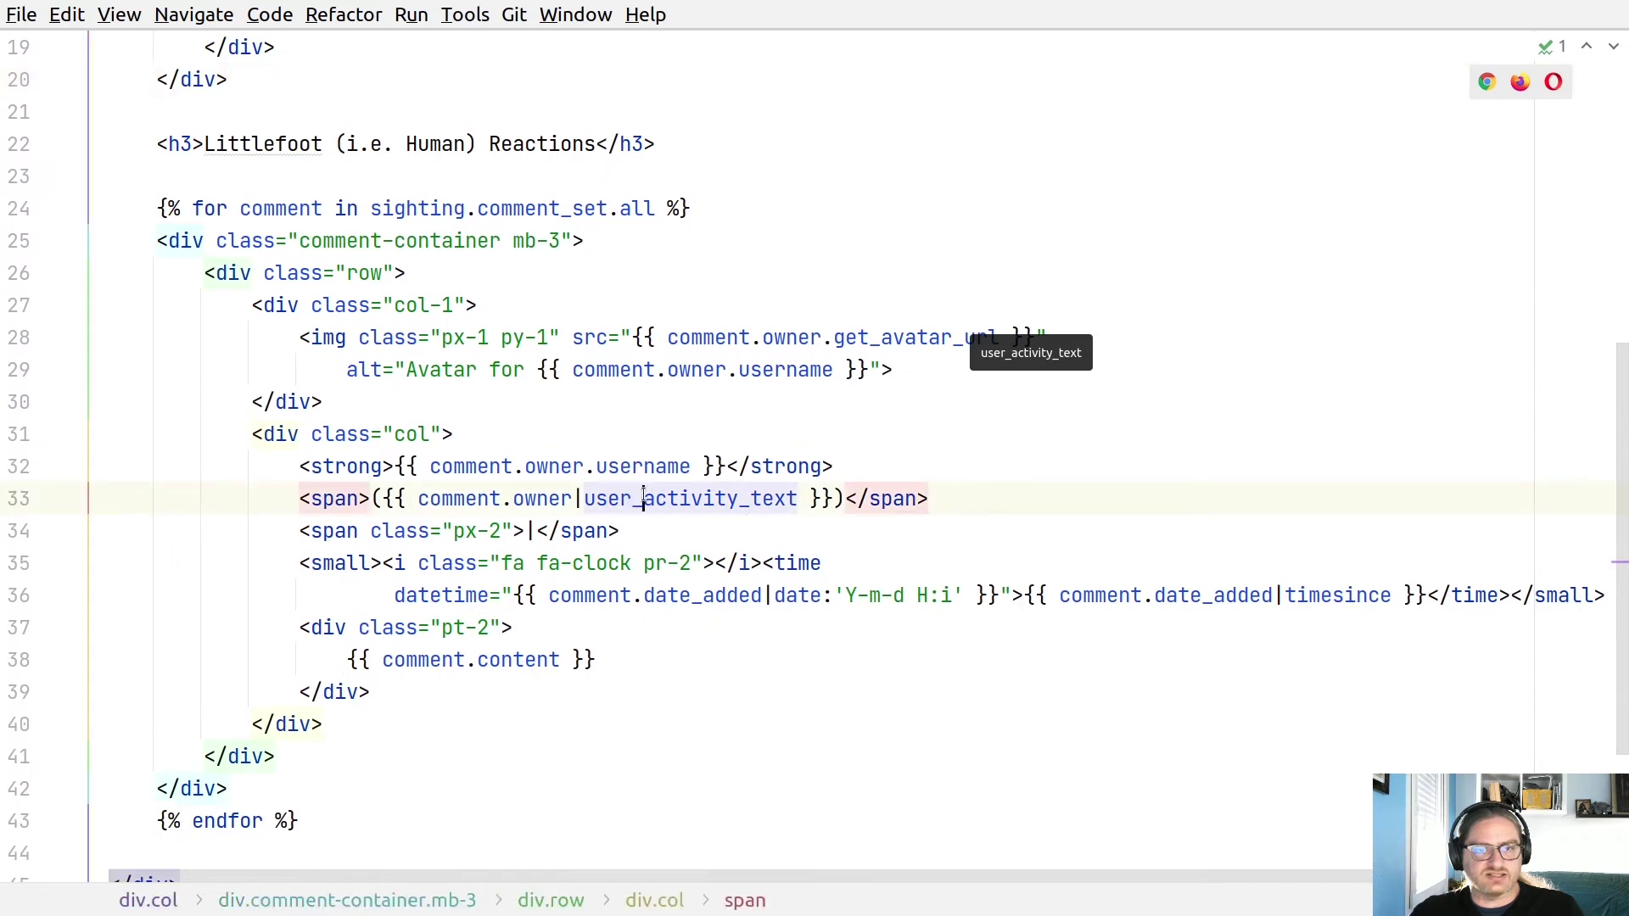
pyautogui.doubleClick(645, 498)
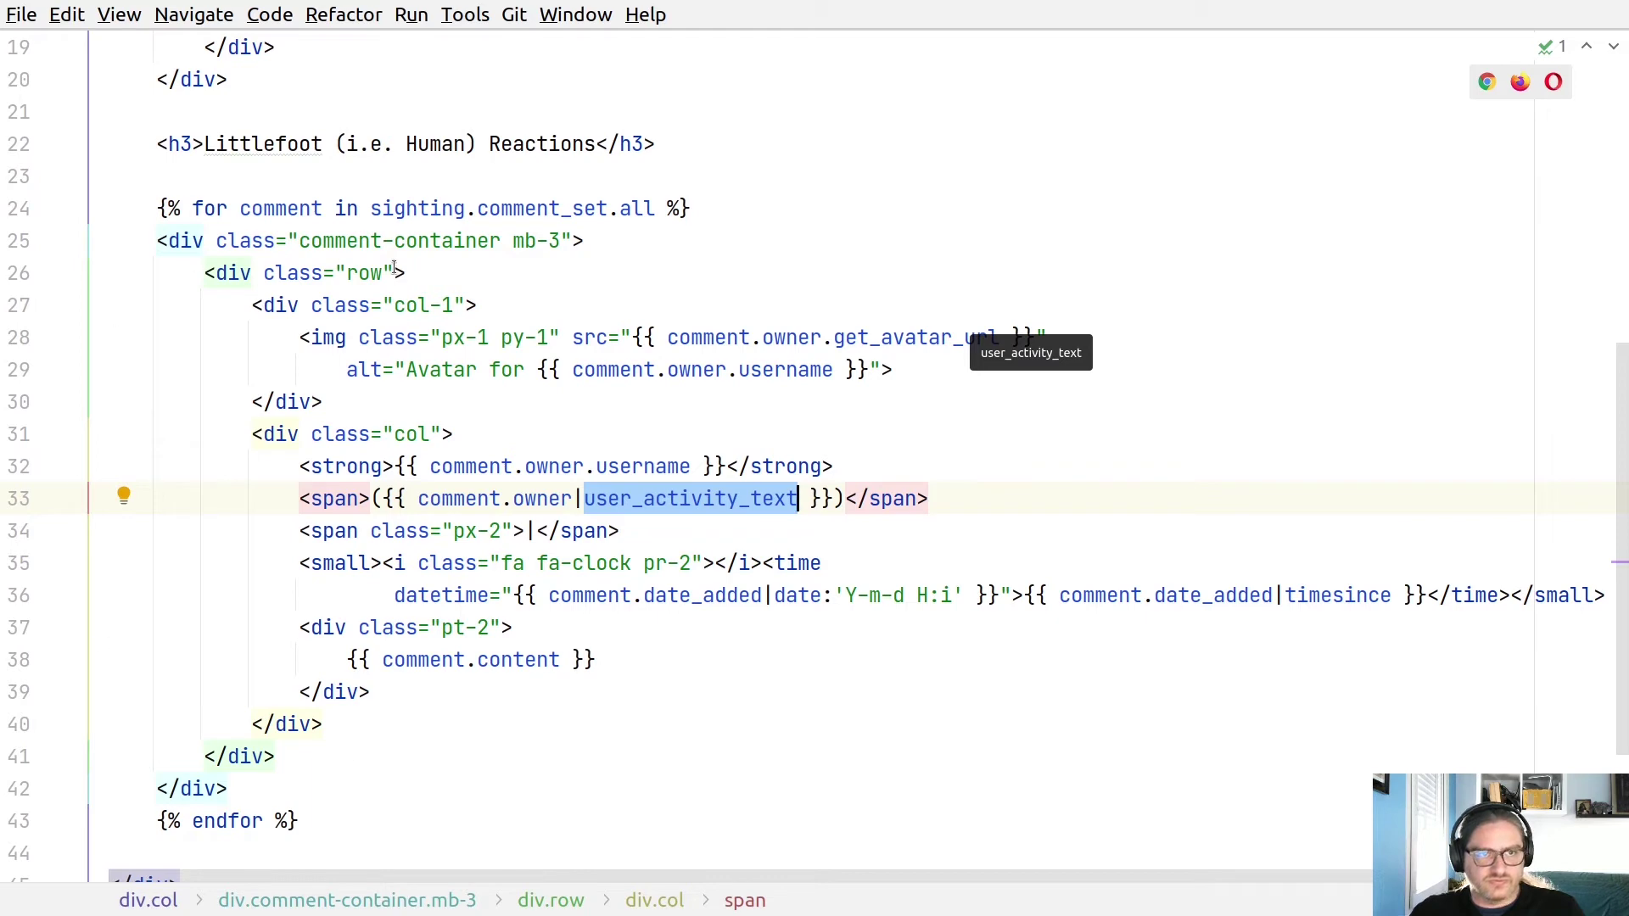
pyautogui.click(440, 272)
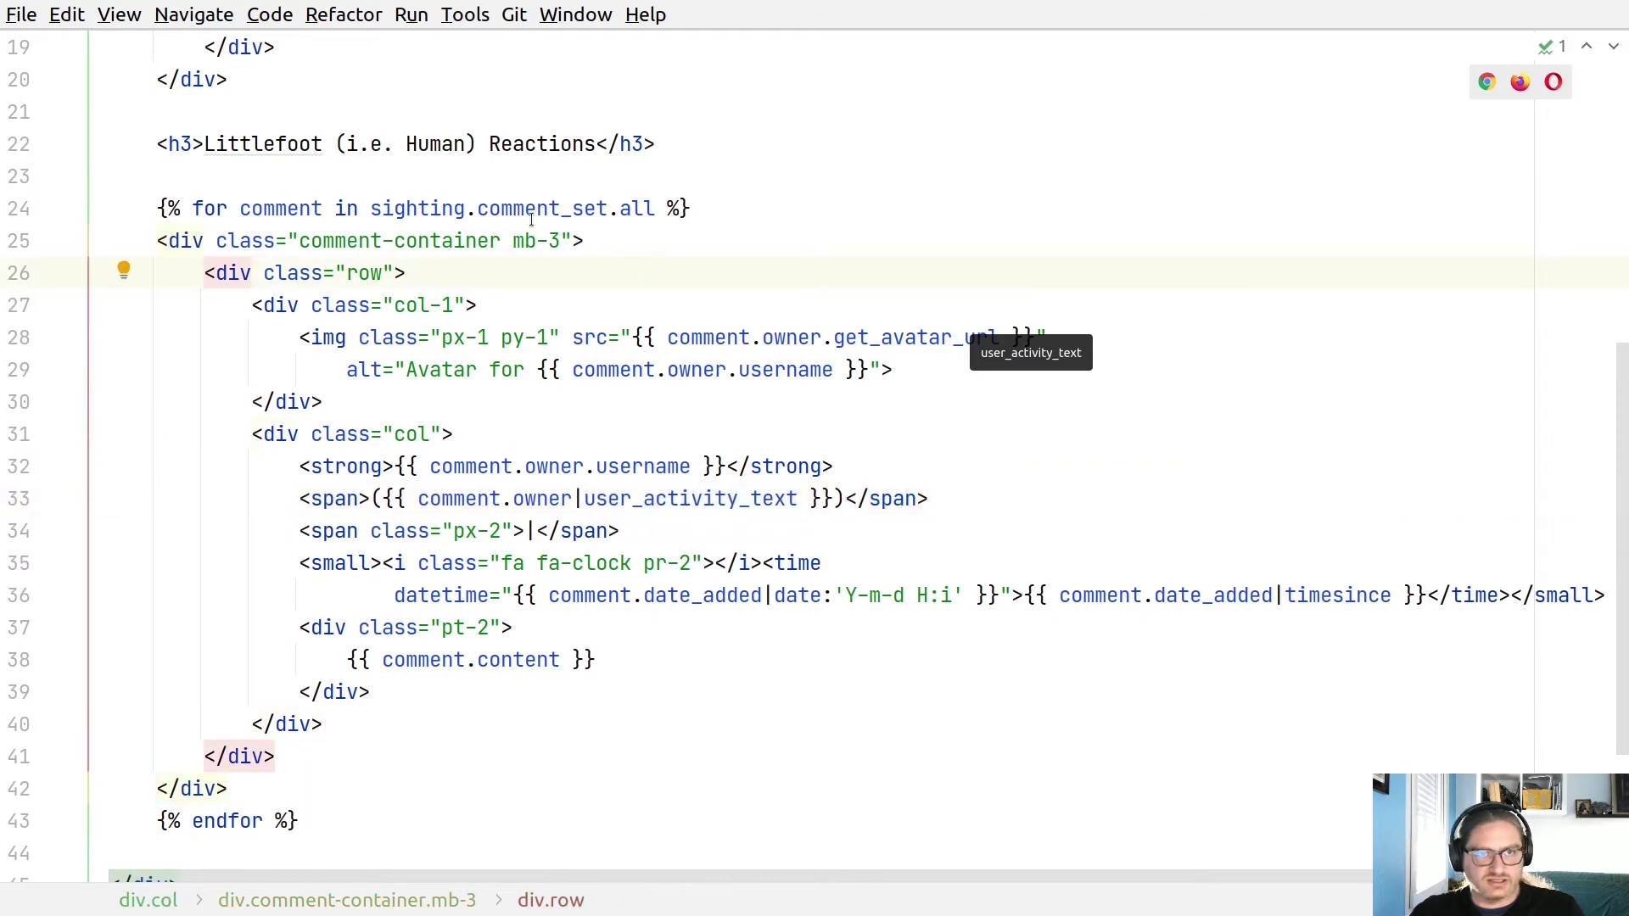
pyautogui.moveTo(637, 210)
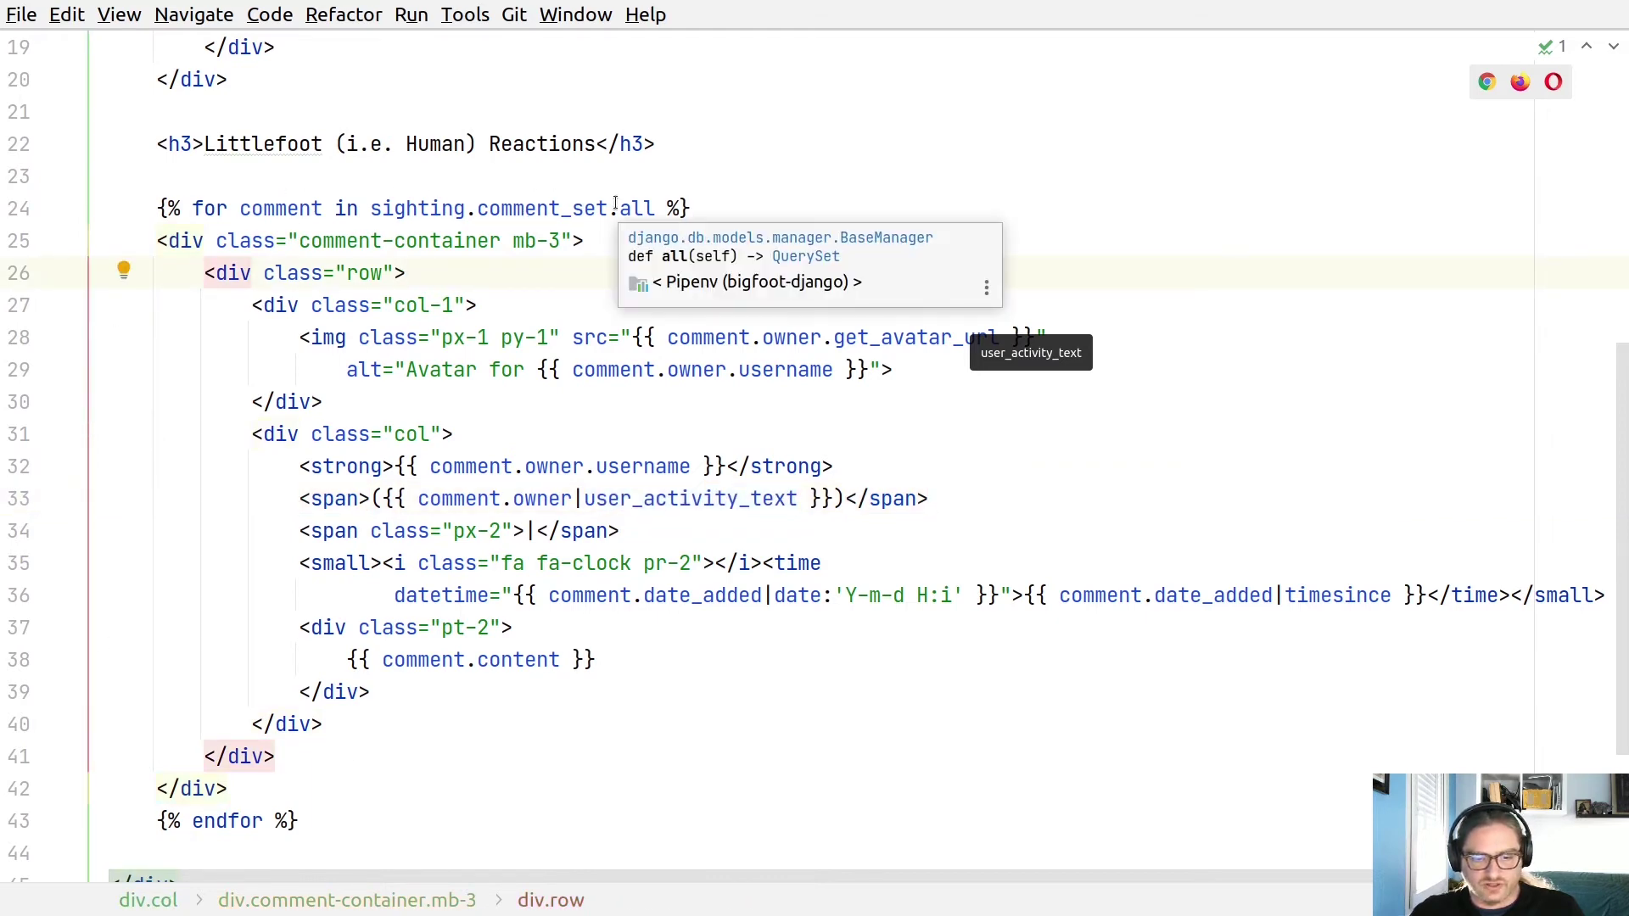
pyautogui.press('super')
# Open the local sighting page in Firefox and highlight commenters' names
pyautogui.click(951, 335)
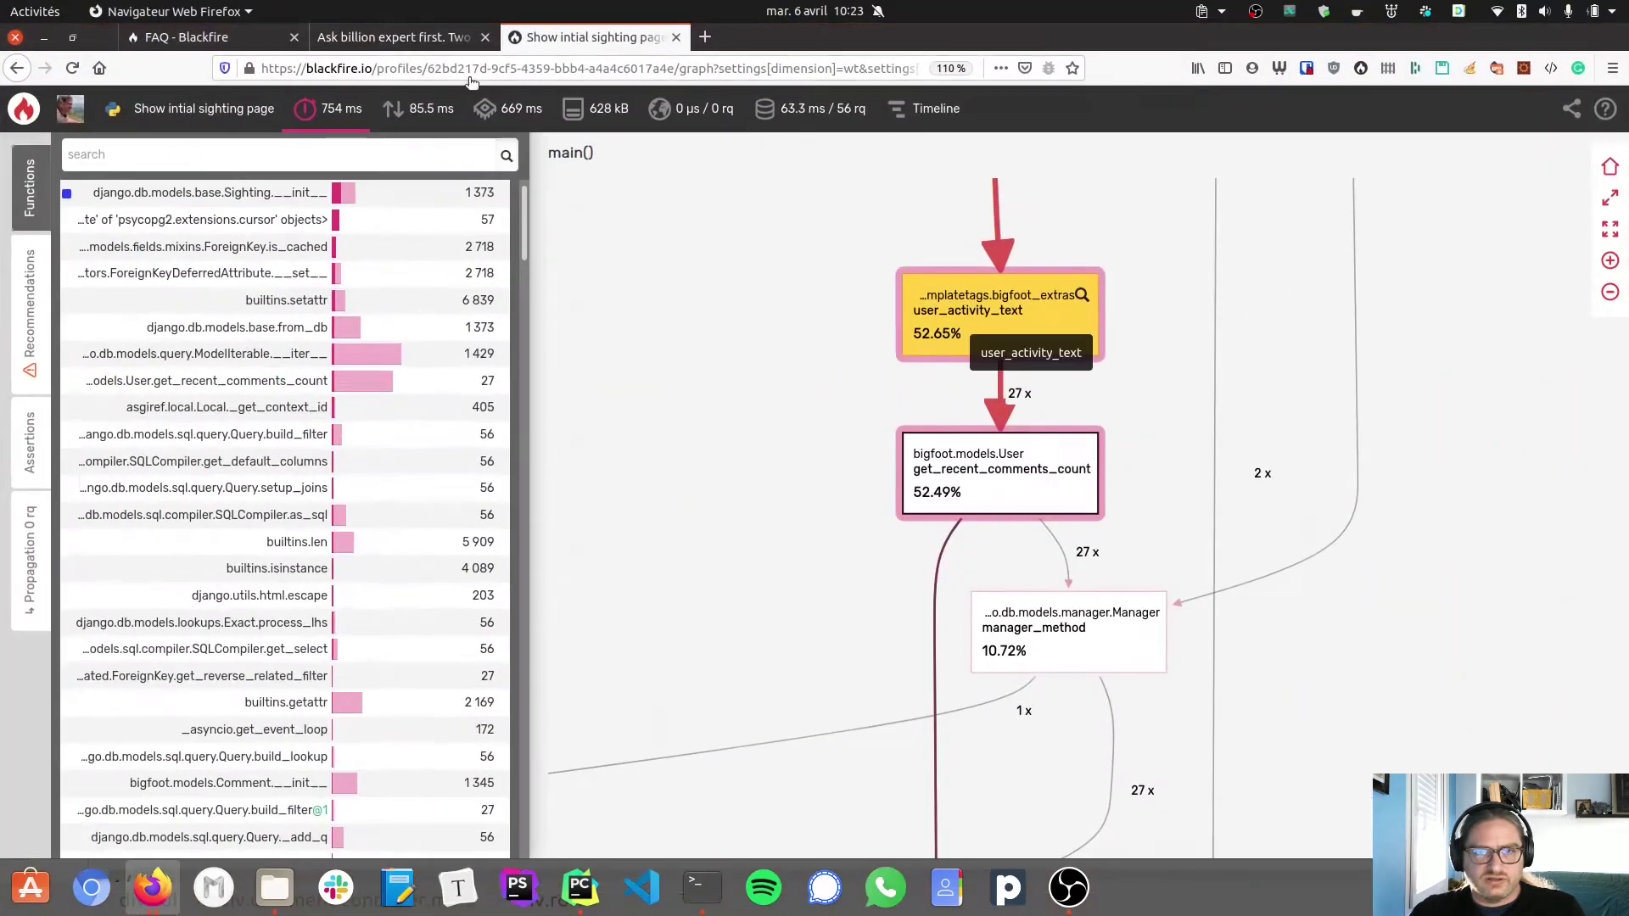
pyautogui.click(392, 37)
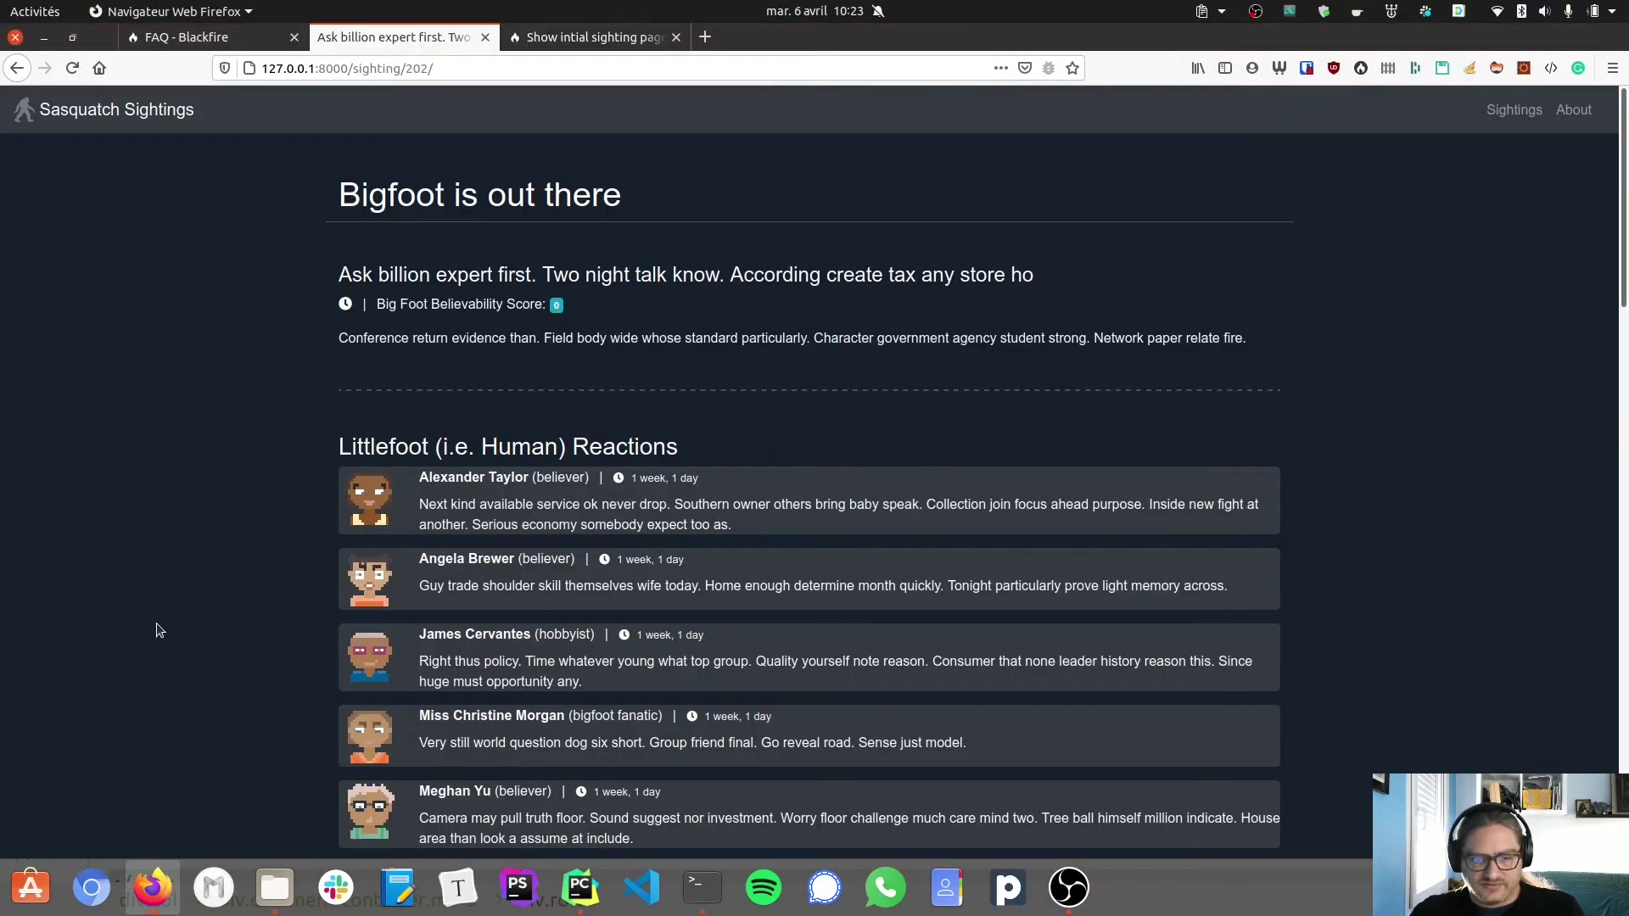
pyautogui.moveTo(483, 479); pyautogui.dragTo(587, 479)
pyautogui.click(573, 480)
pyautogui.tripleClick(568, 477)
pyautogui.click(569, 478)
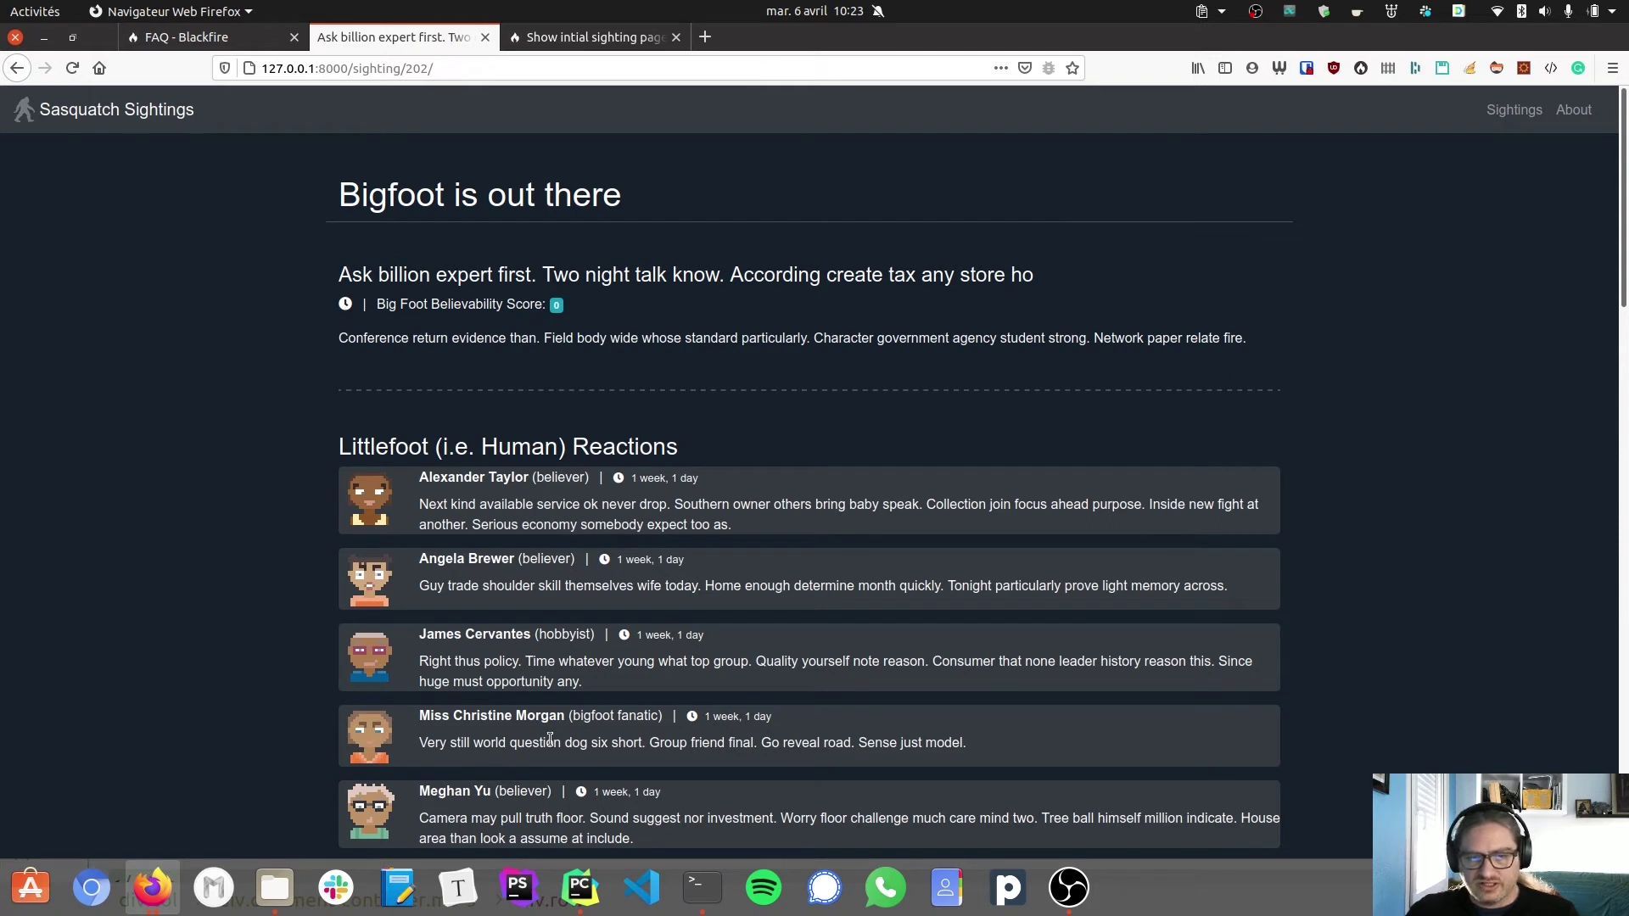
# Highlight a commenter's 'bigfoot fanatic' label, then return to PyCharm
pyautogui.doubleClick(592, 715)
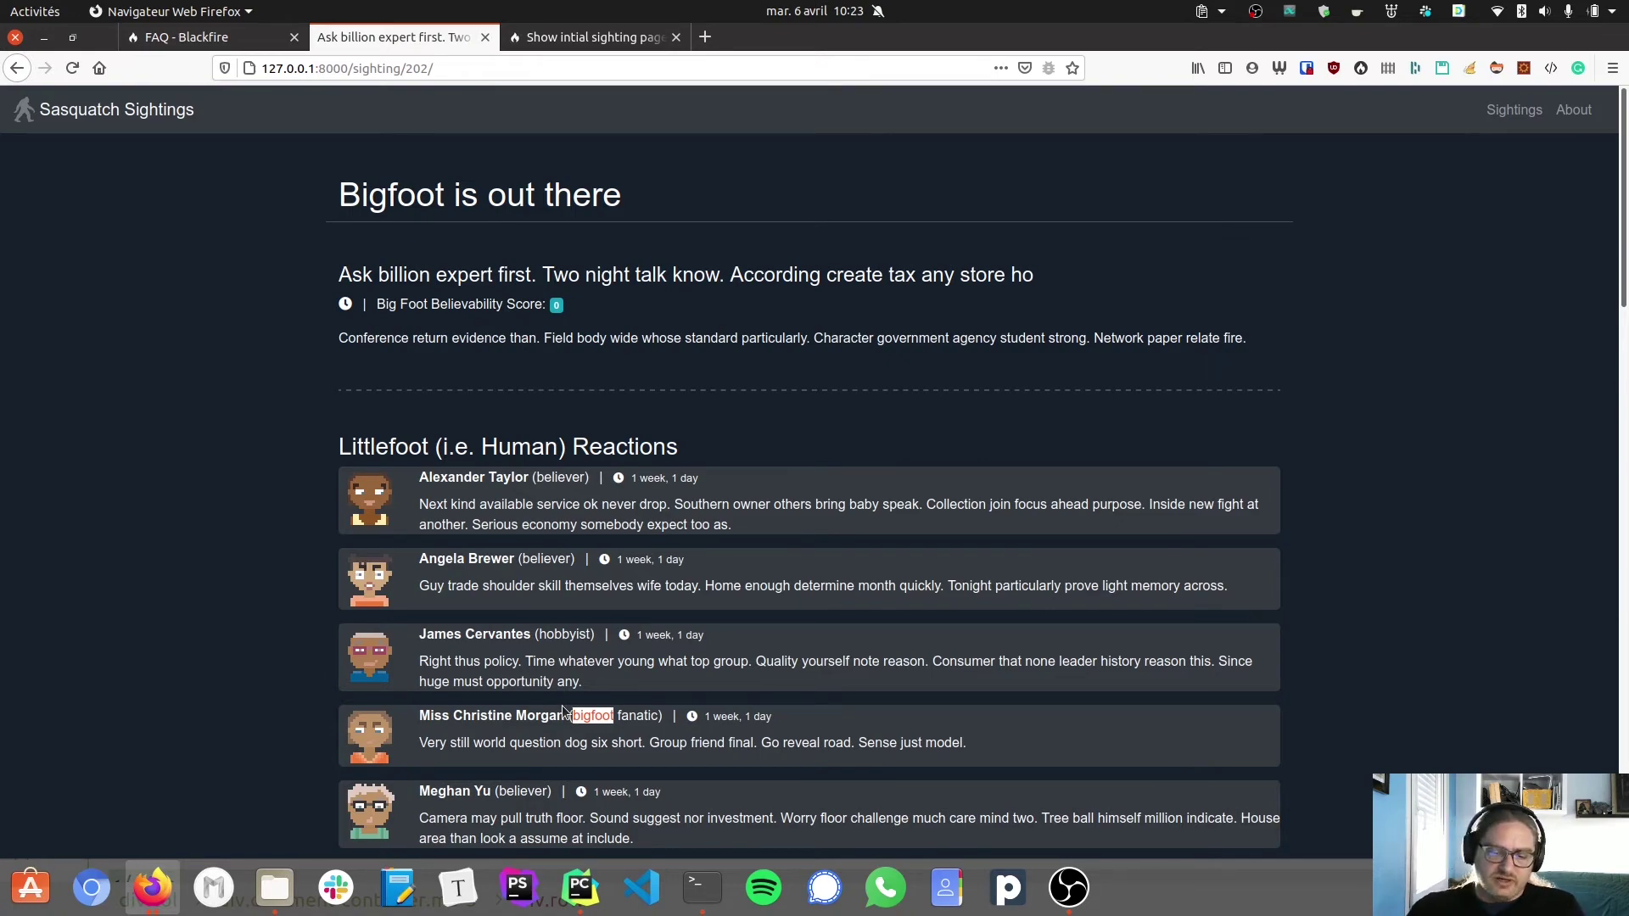
pyautogui.press('super')
pyautogui.click(357, 577)
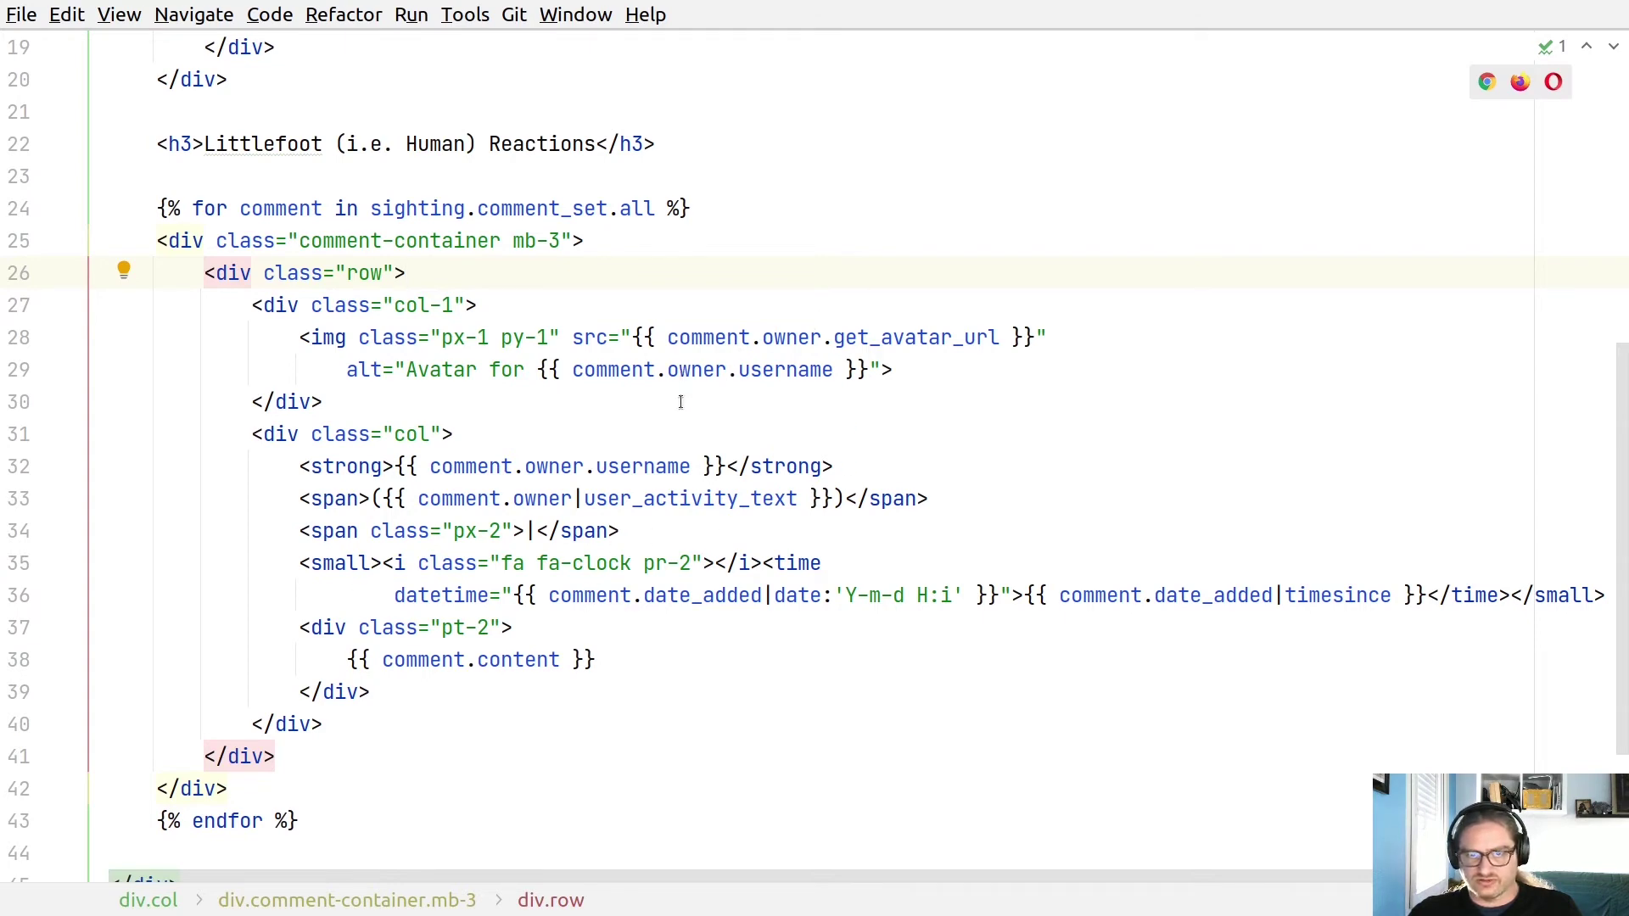
# Select user_activity_text on line 33 and jump to its definition in the template tags file
pyautogui.doubleClick(634, 501)
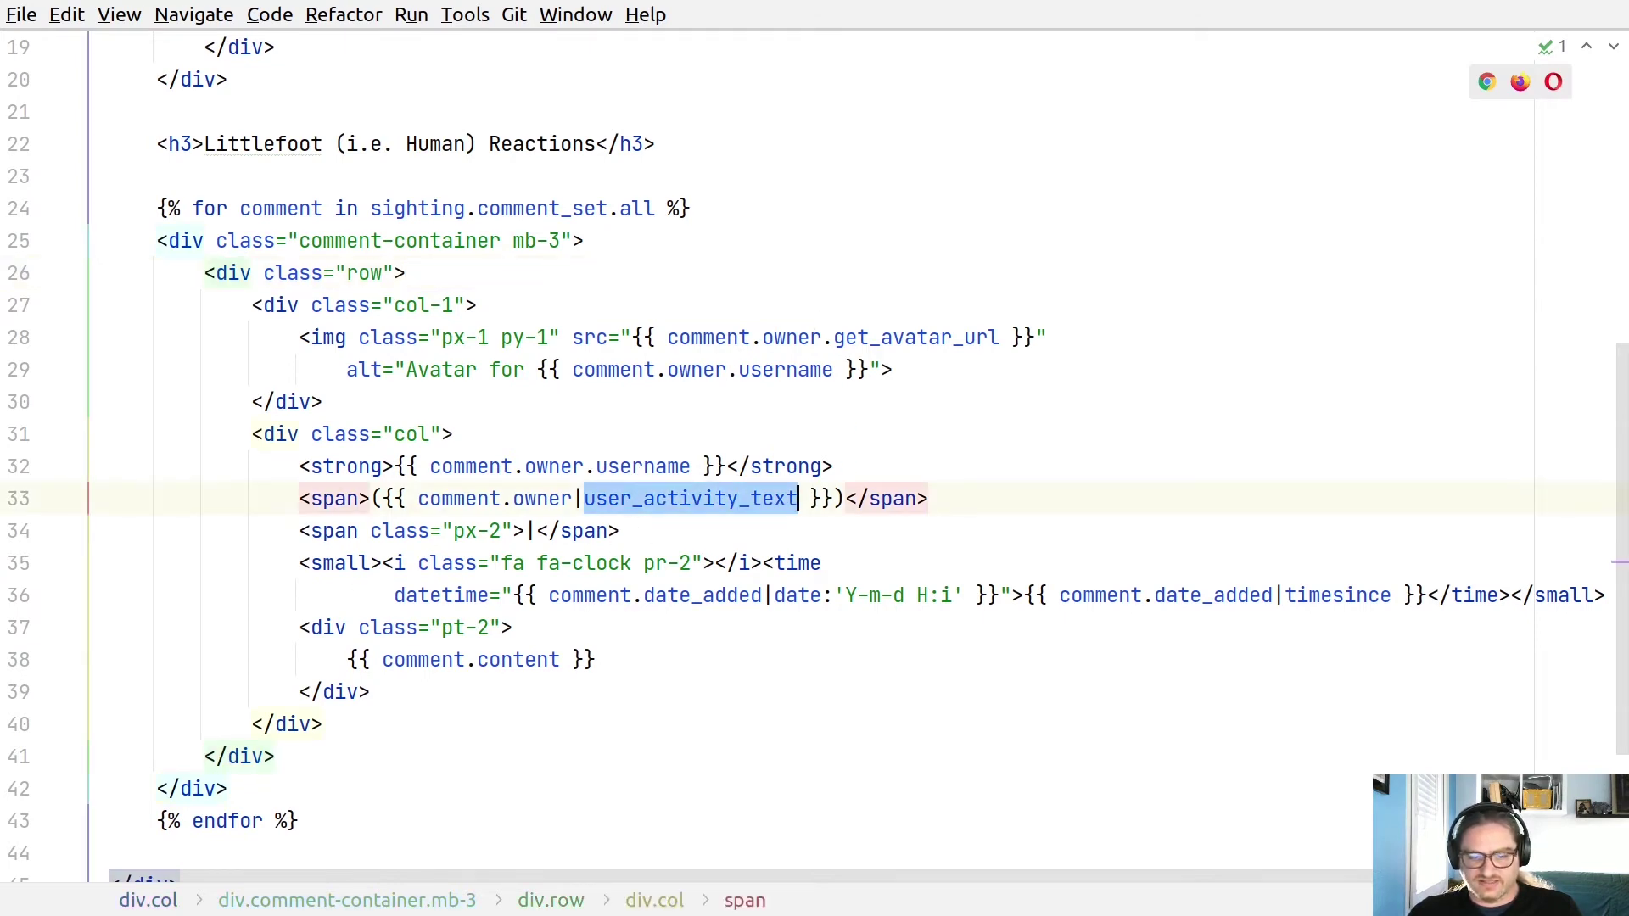
pyautogui.keyDown('ctrl'); pyautogui.click(688, 498); pyautogui.keyUp('ctrl')
pyautogui.click(688, 498)
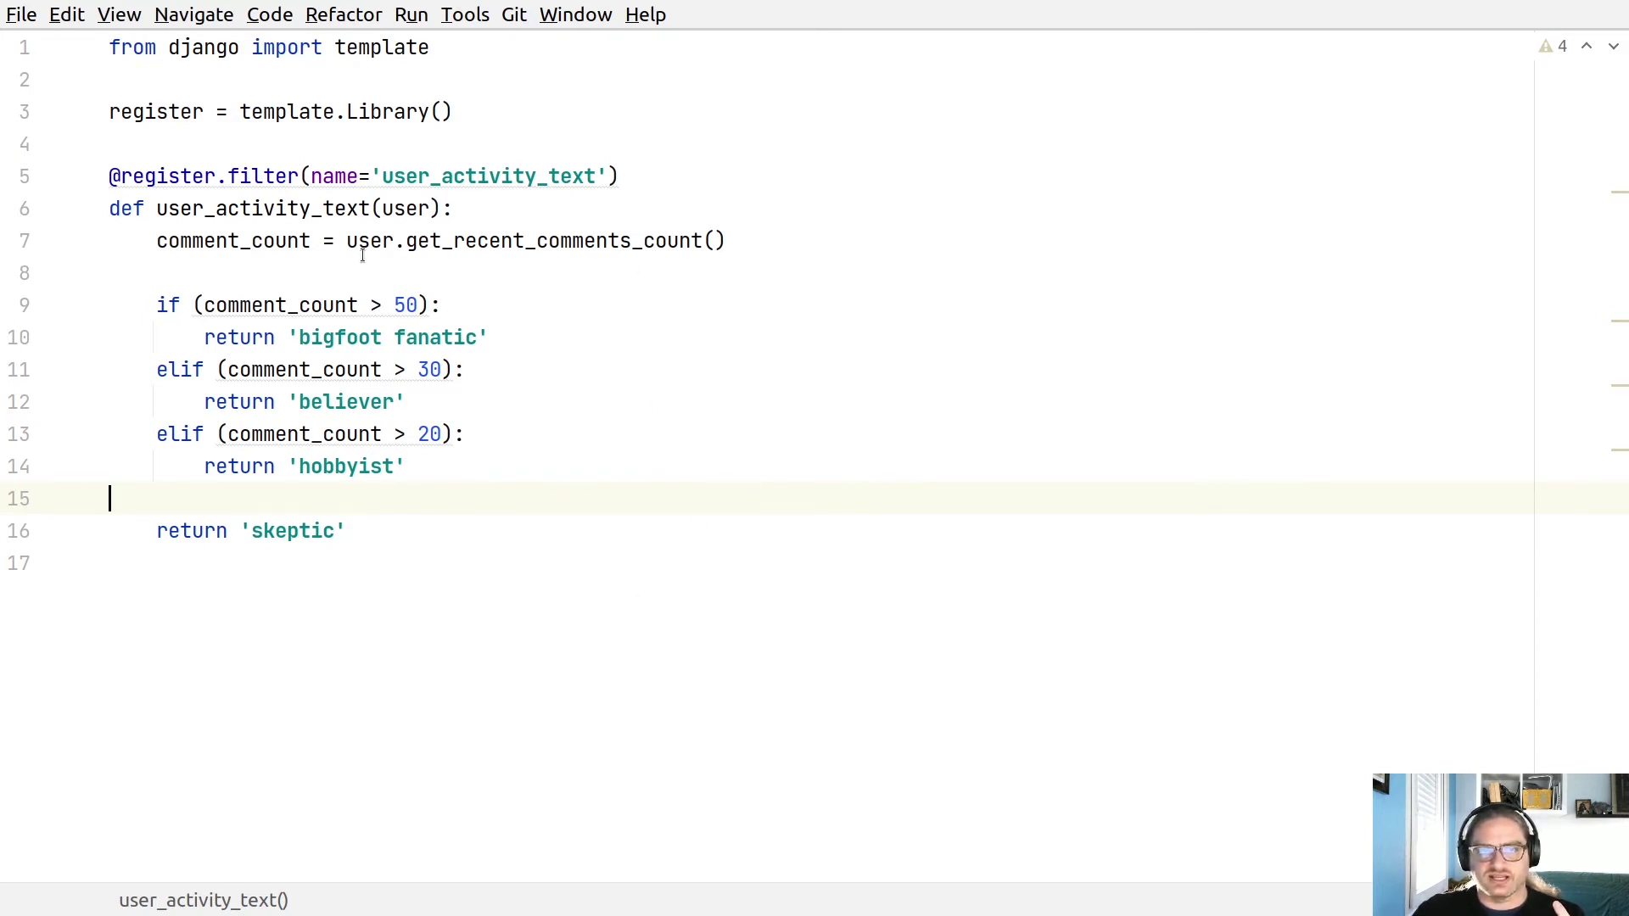
# Jump from the filter to the get_recent_comments_count definition in models.py
pyautogui.keyDown('ctrl'); pyautogui.click(498, 240); pyautogui.keyUp('ctrl')
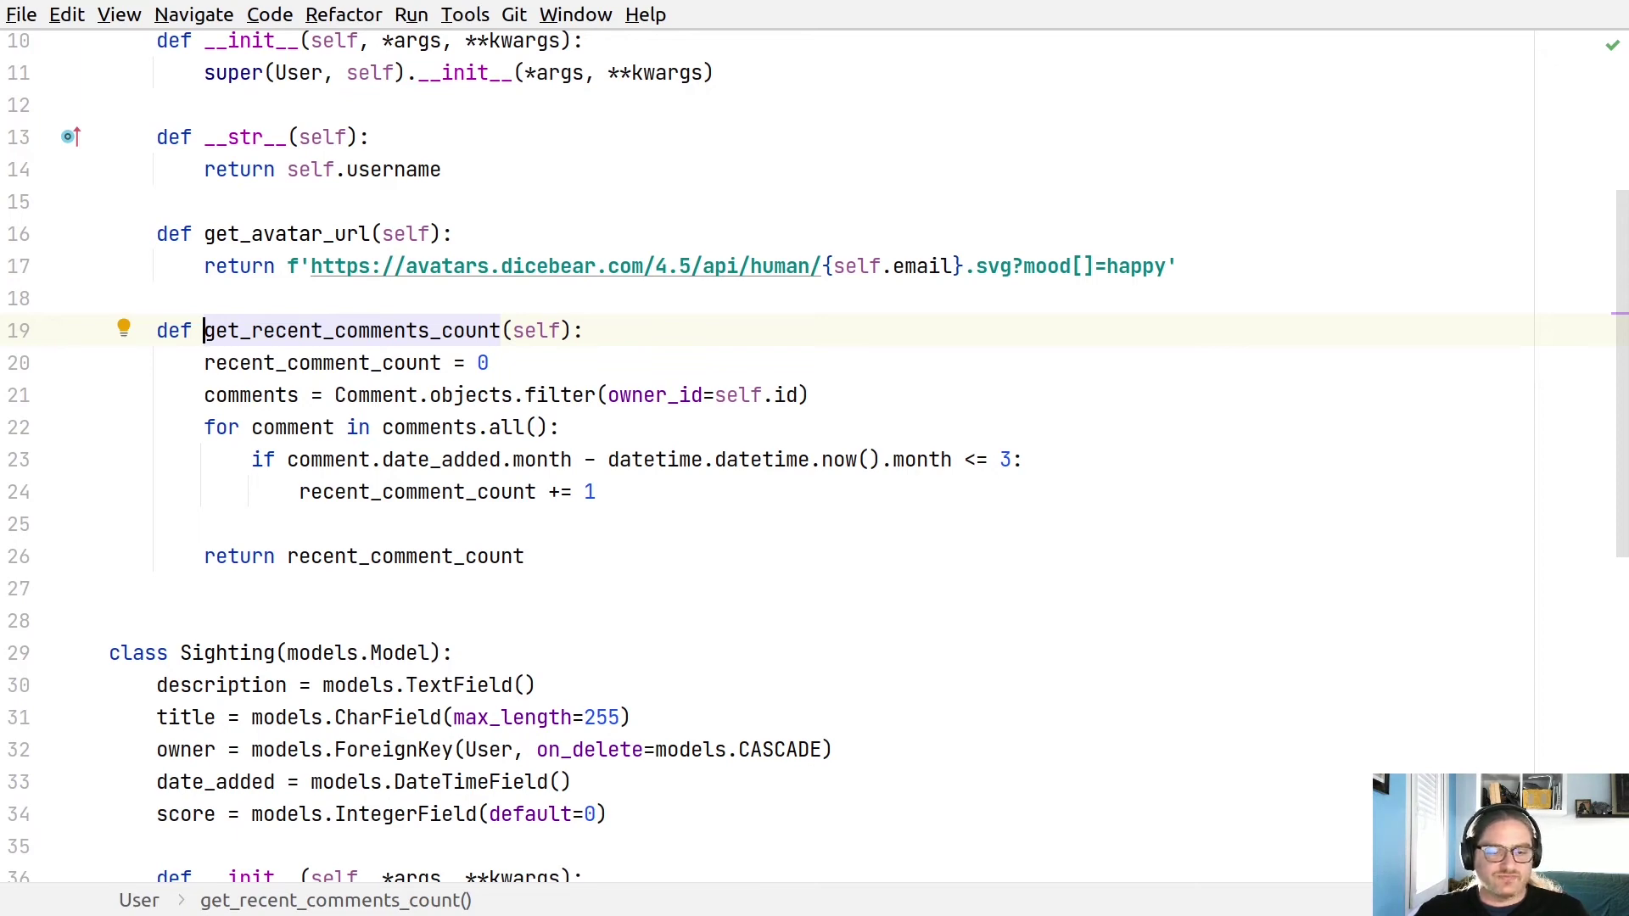
pyautogui.scroll(-3, 189, 312)
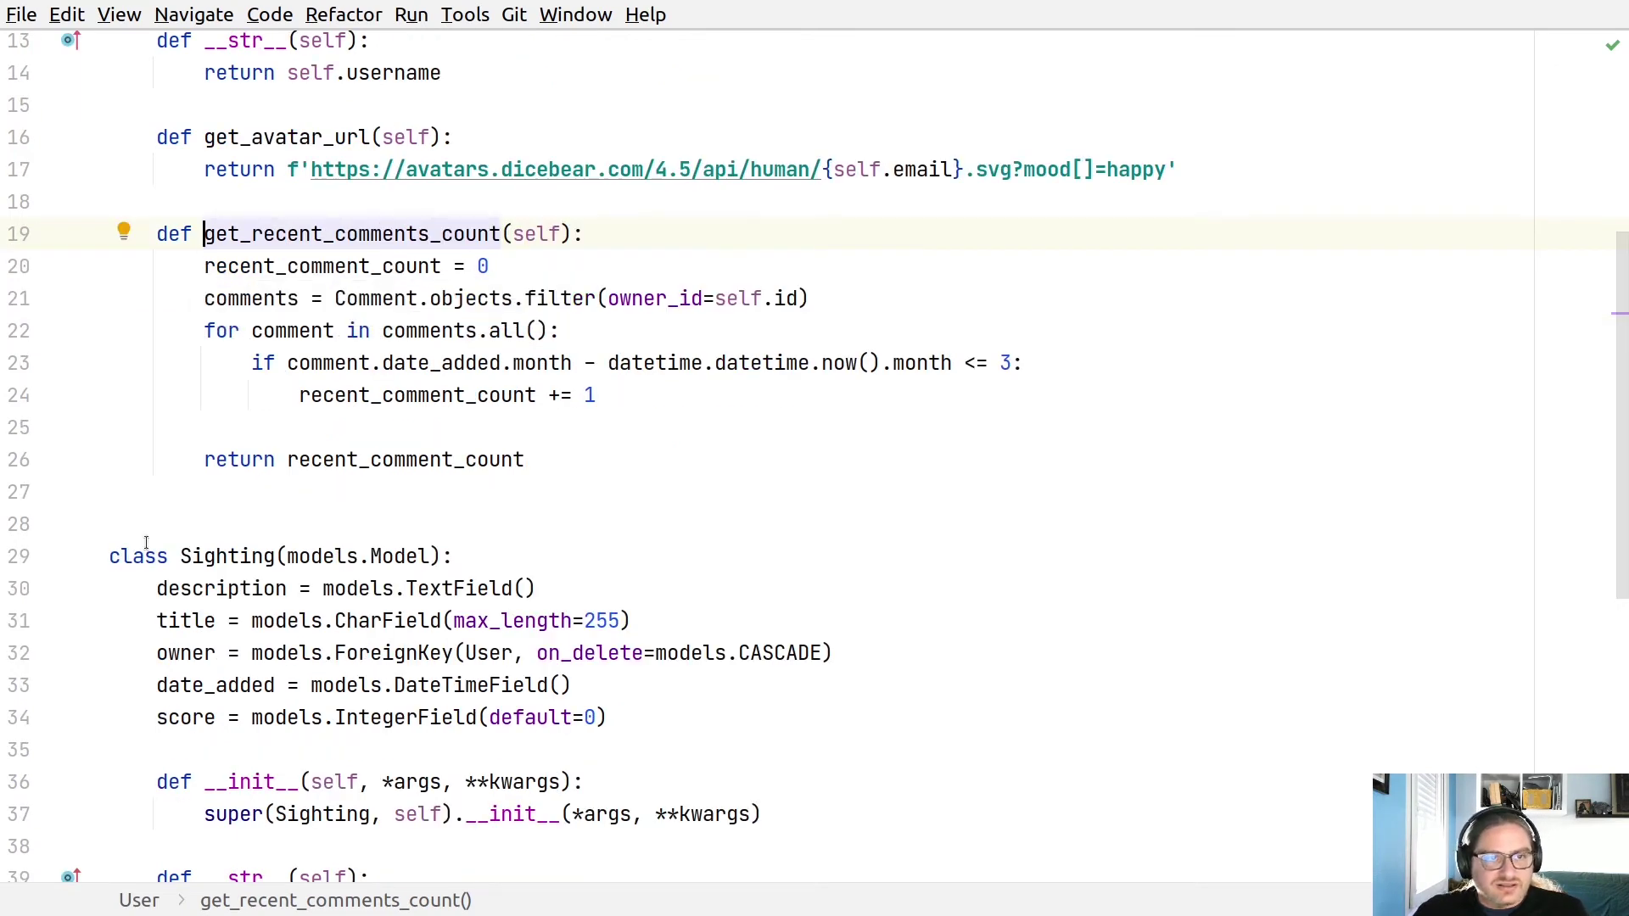
# Replace the method's looping body with 'return Comment.objects.filter(' and an owner__id=self.id condition
pyautogui.moveTo(204, 266); pyautogui.dragTo(555, 451)
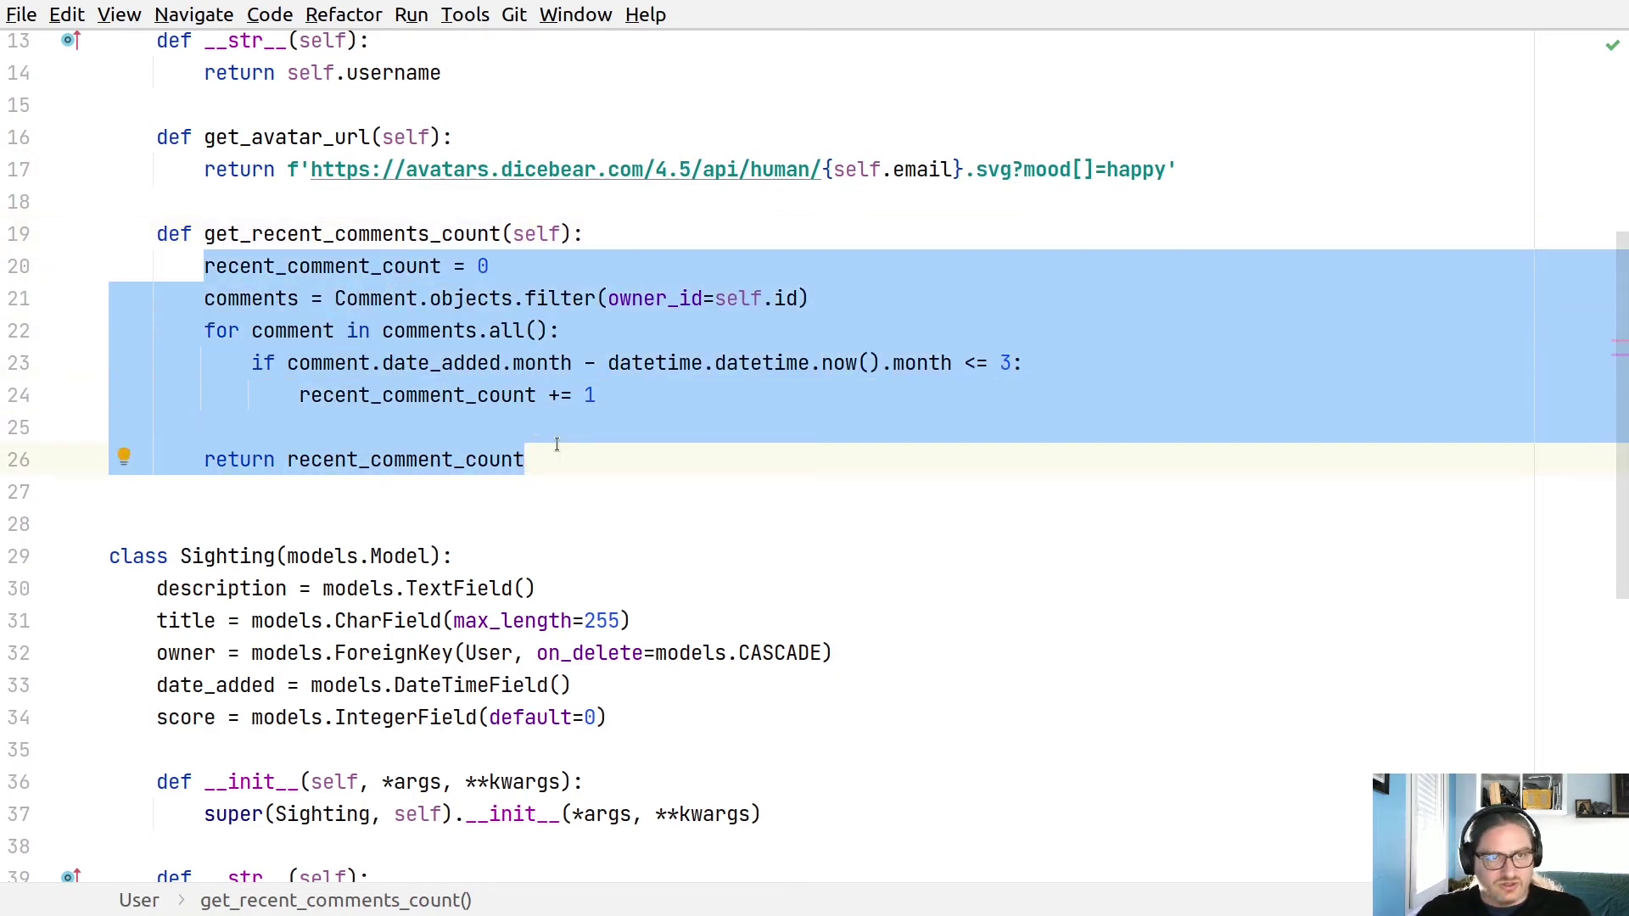
pyautogui.write('retun')
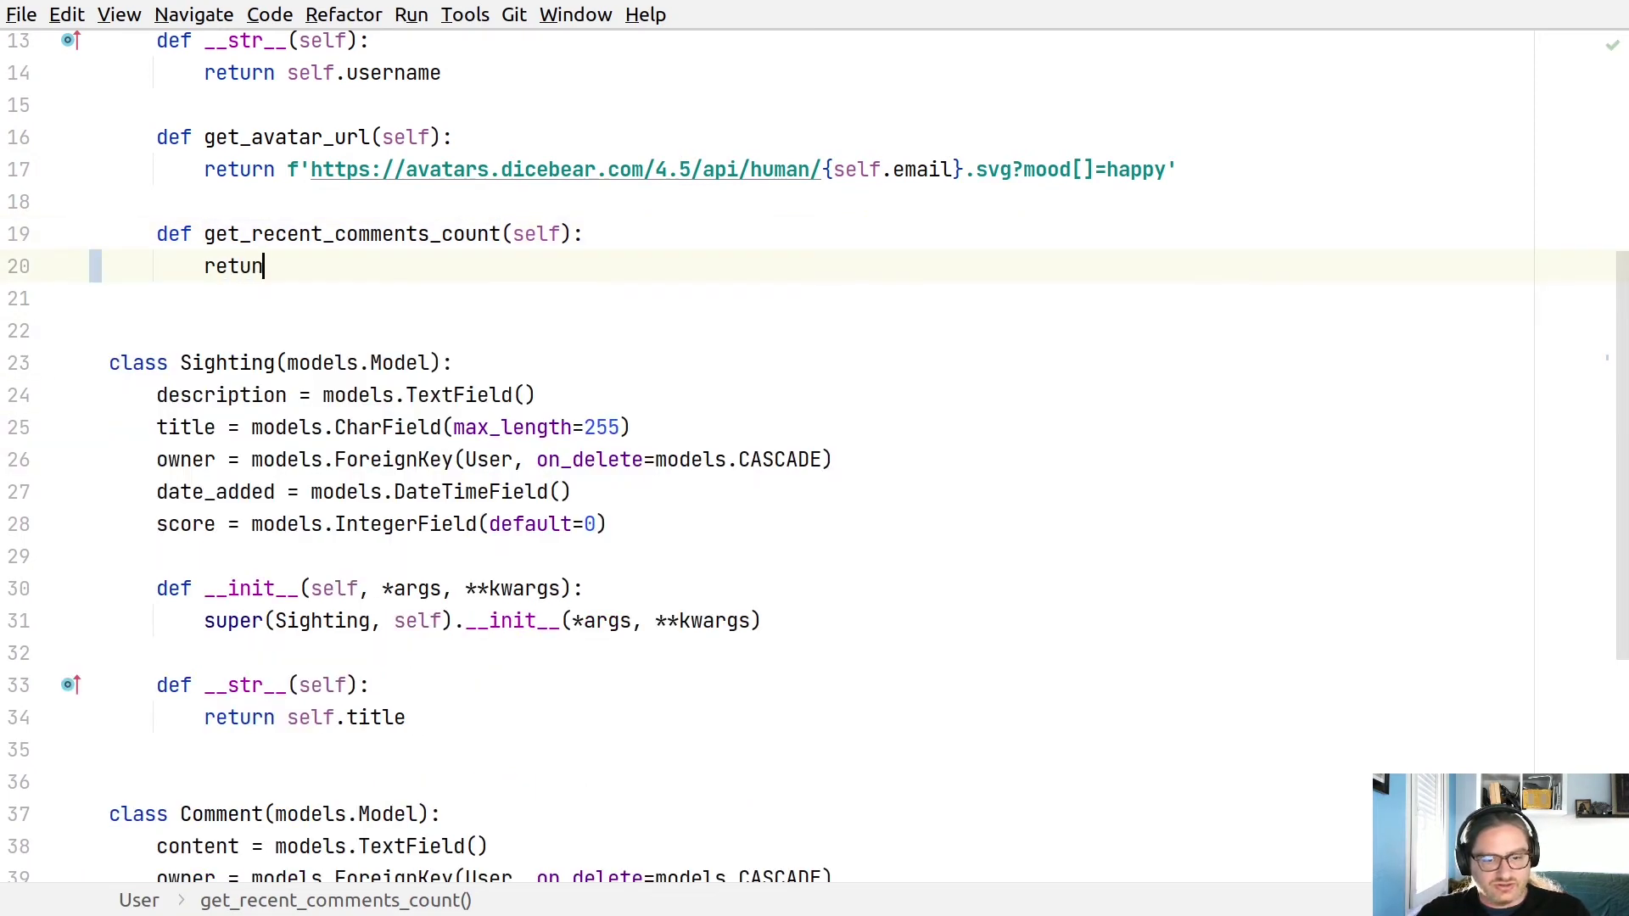
pyautogui.write(' Comment')
pyautogui.hotkey('ctrl', 'Left')
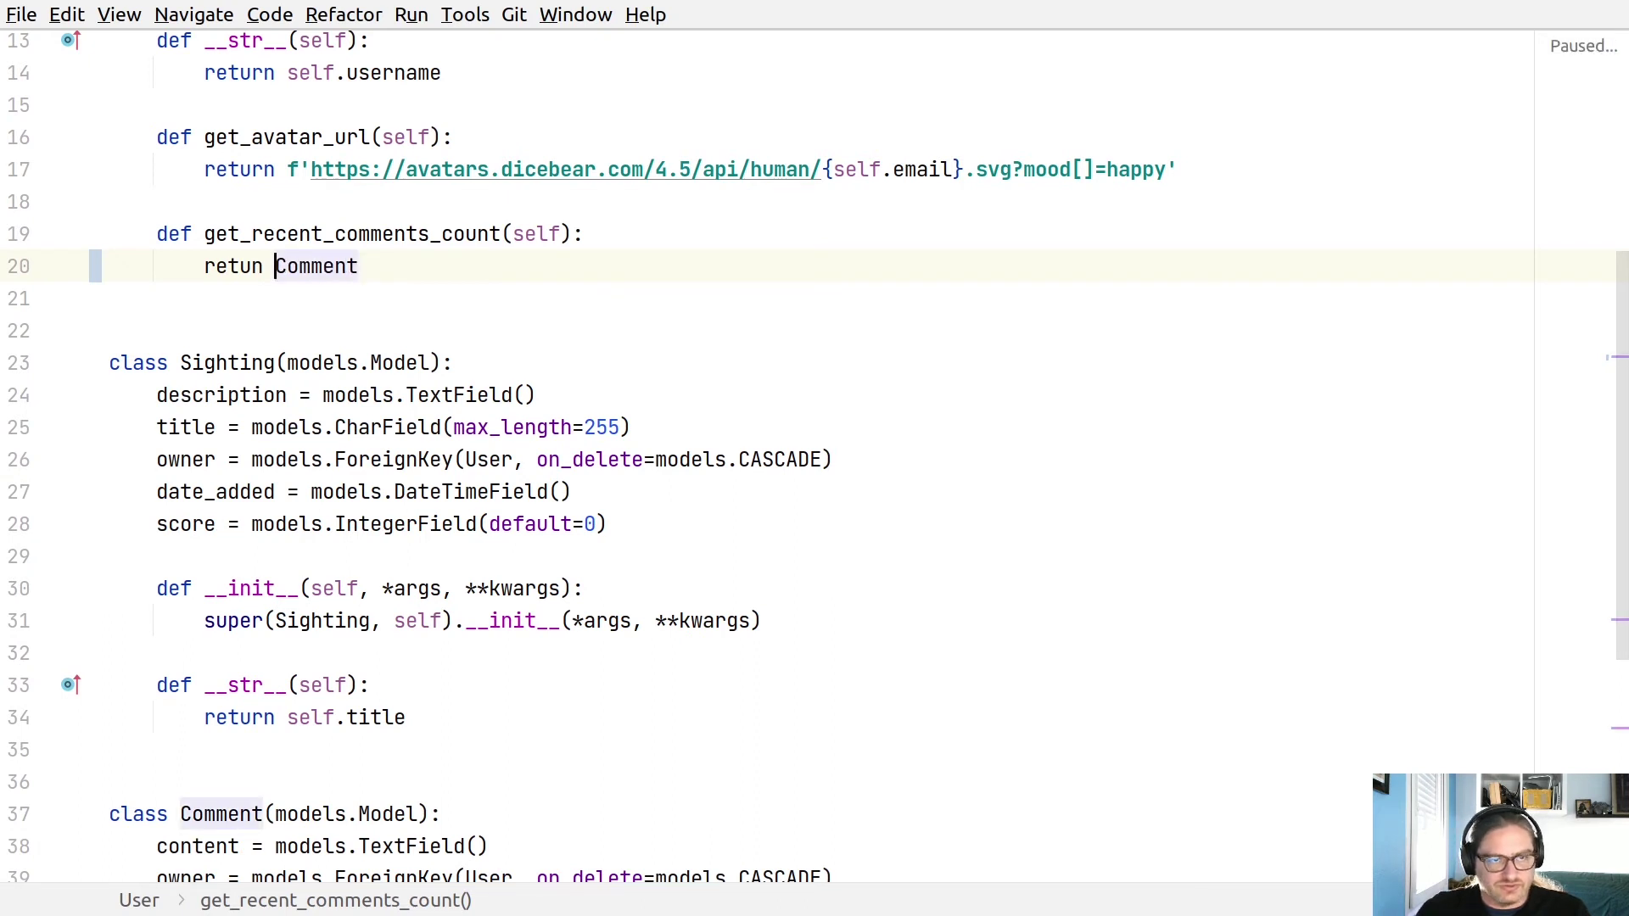
pyautogui.press('Home')
pyautogui.press('Right')
pyautogui.press('Right')
pyautogui.press('Right')
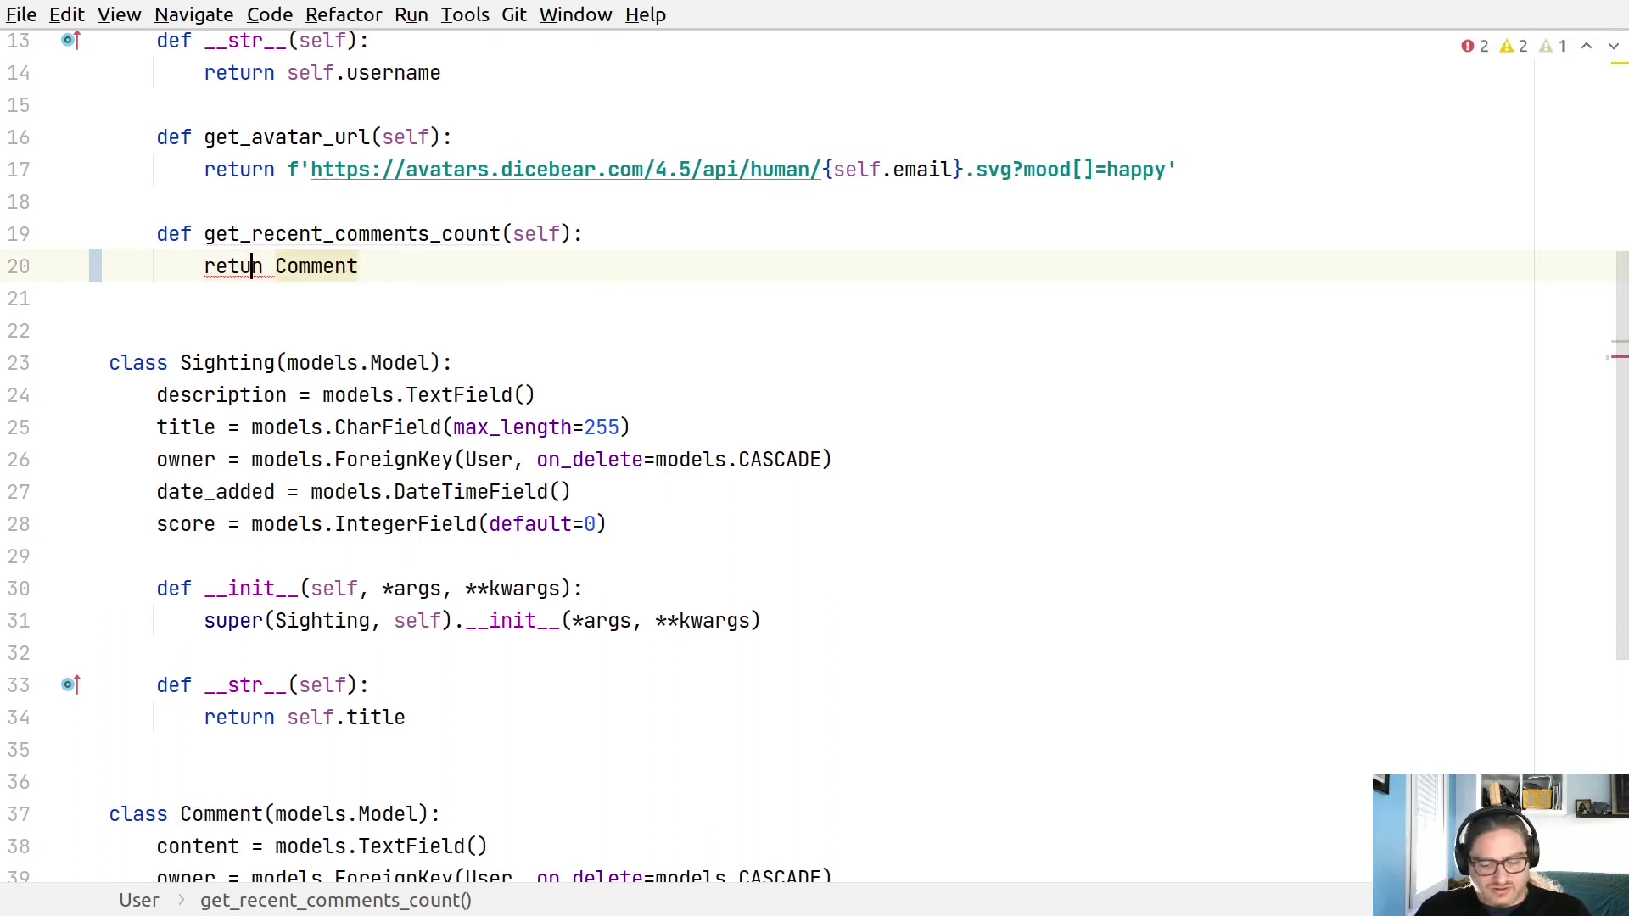
pyautogui.write('r')
pyautogui.press('End')
pyautogui.write('.obje')
pyautogui.press('Tab')
pyautogui.write('.filter(')
pyautogui.press('Return')
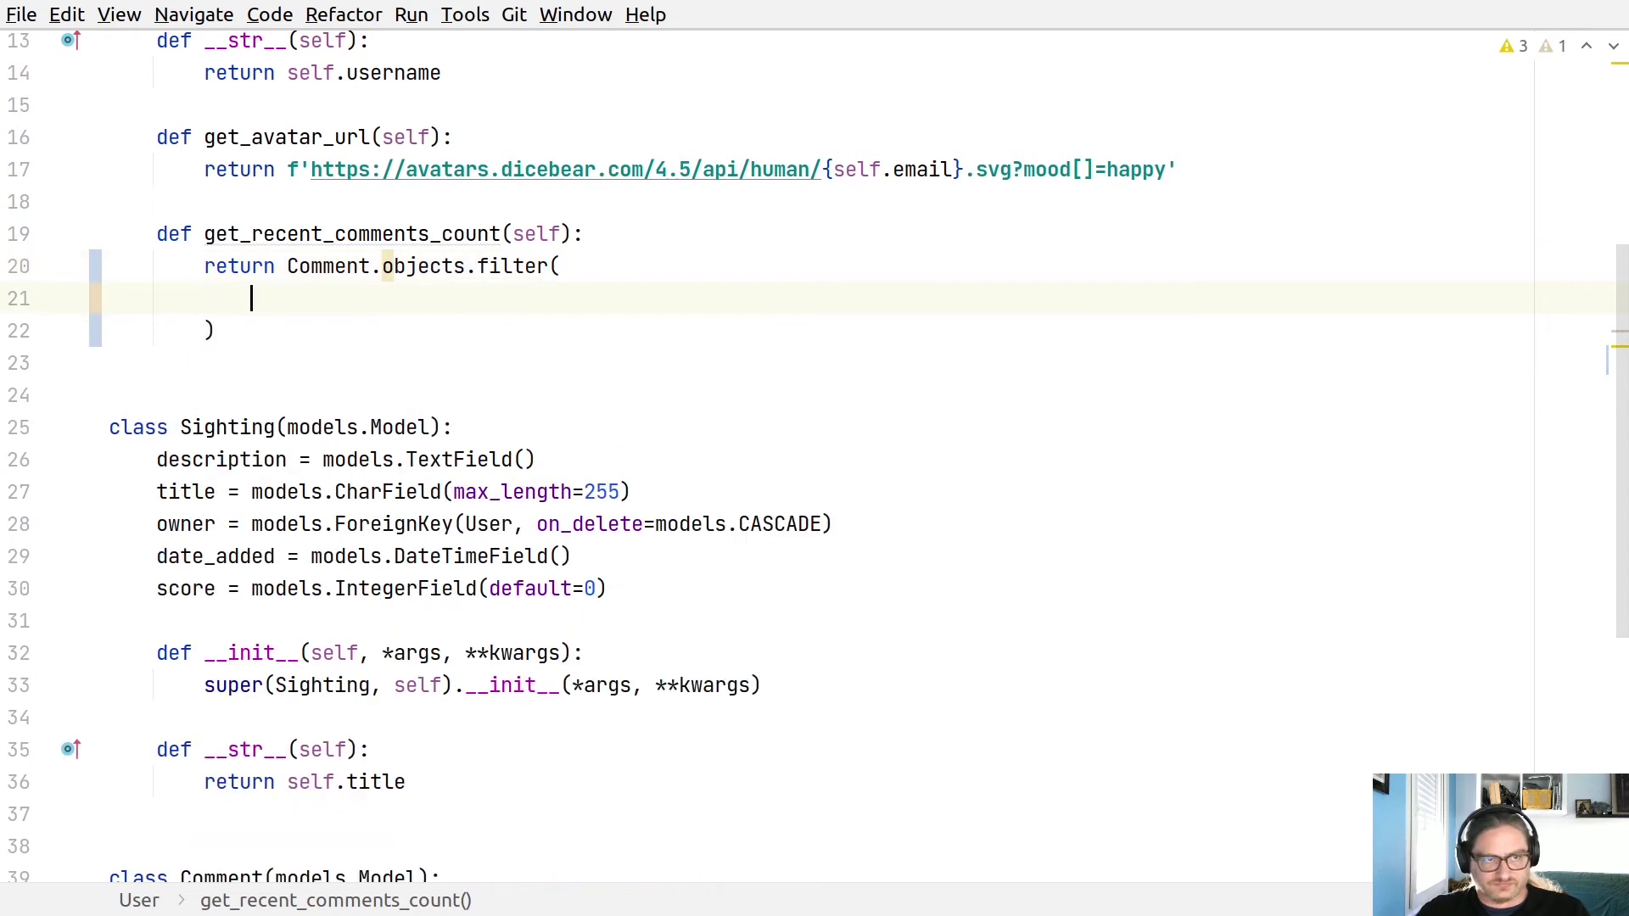
pyautogui.write('owner__id')
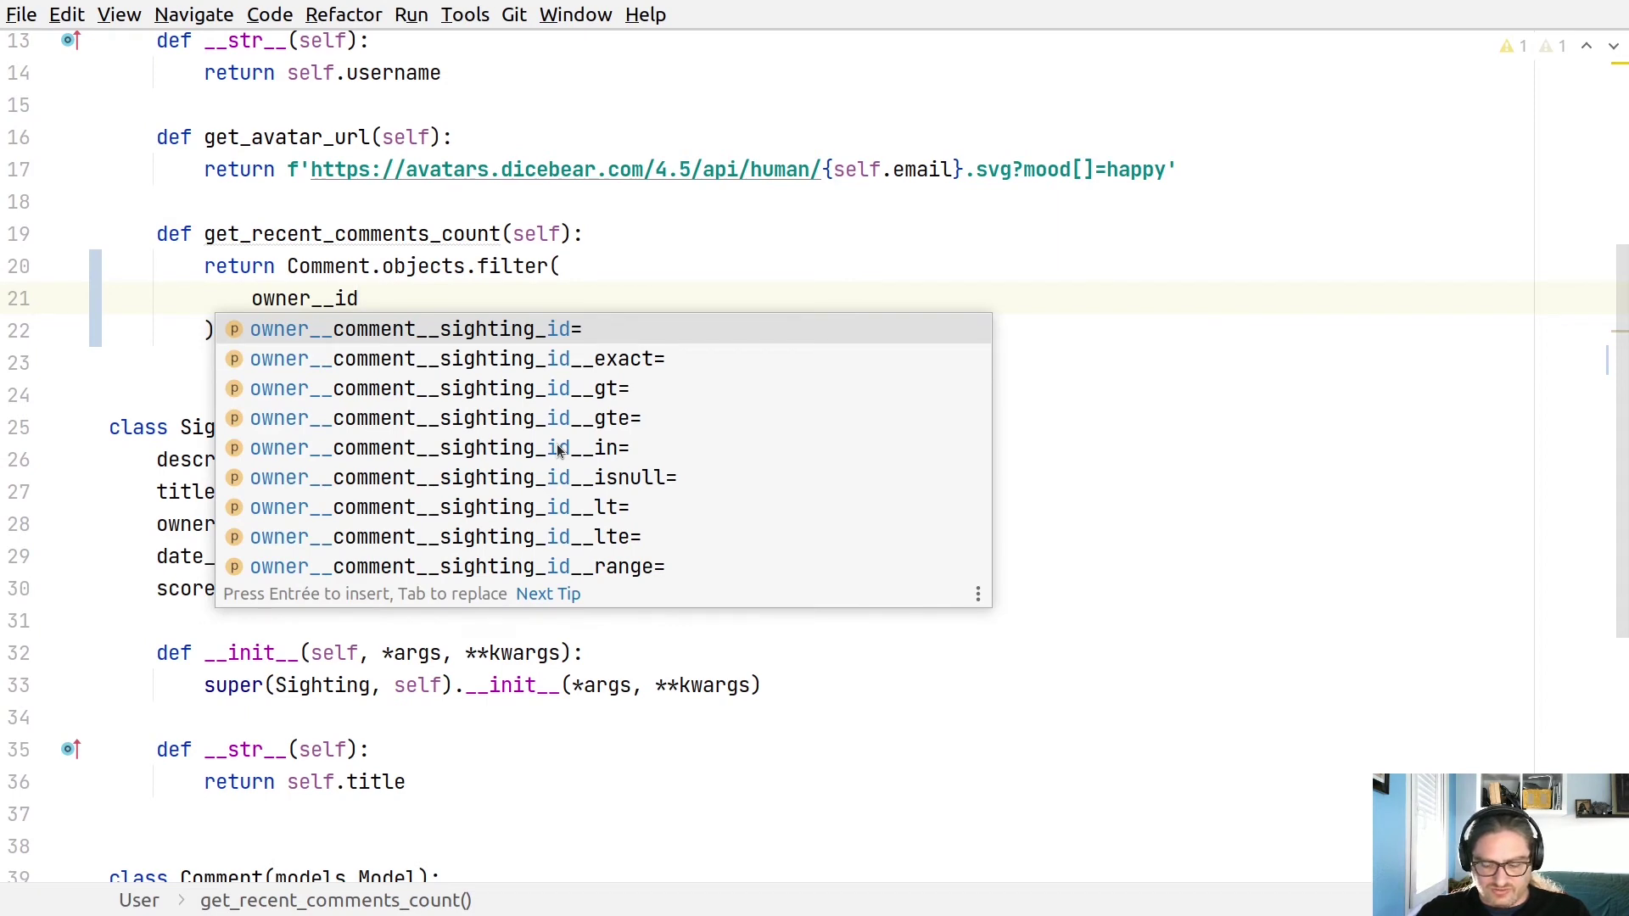
pyautogui.write('=self.id')
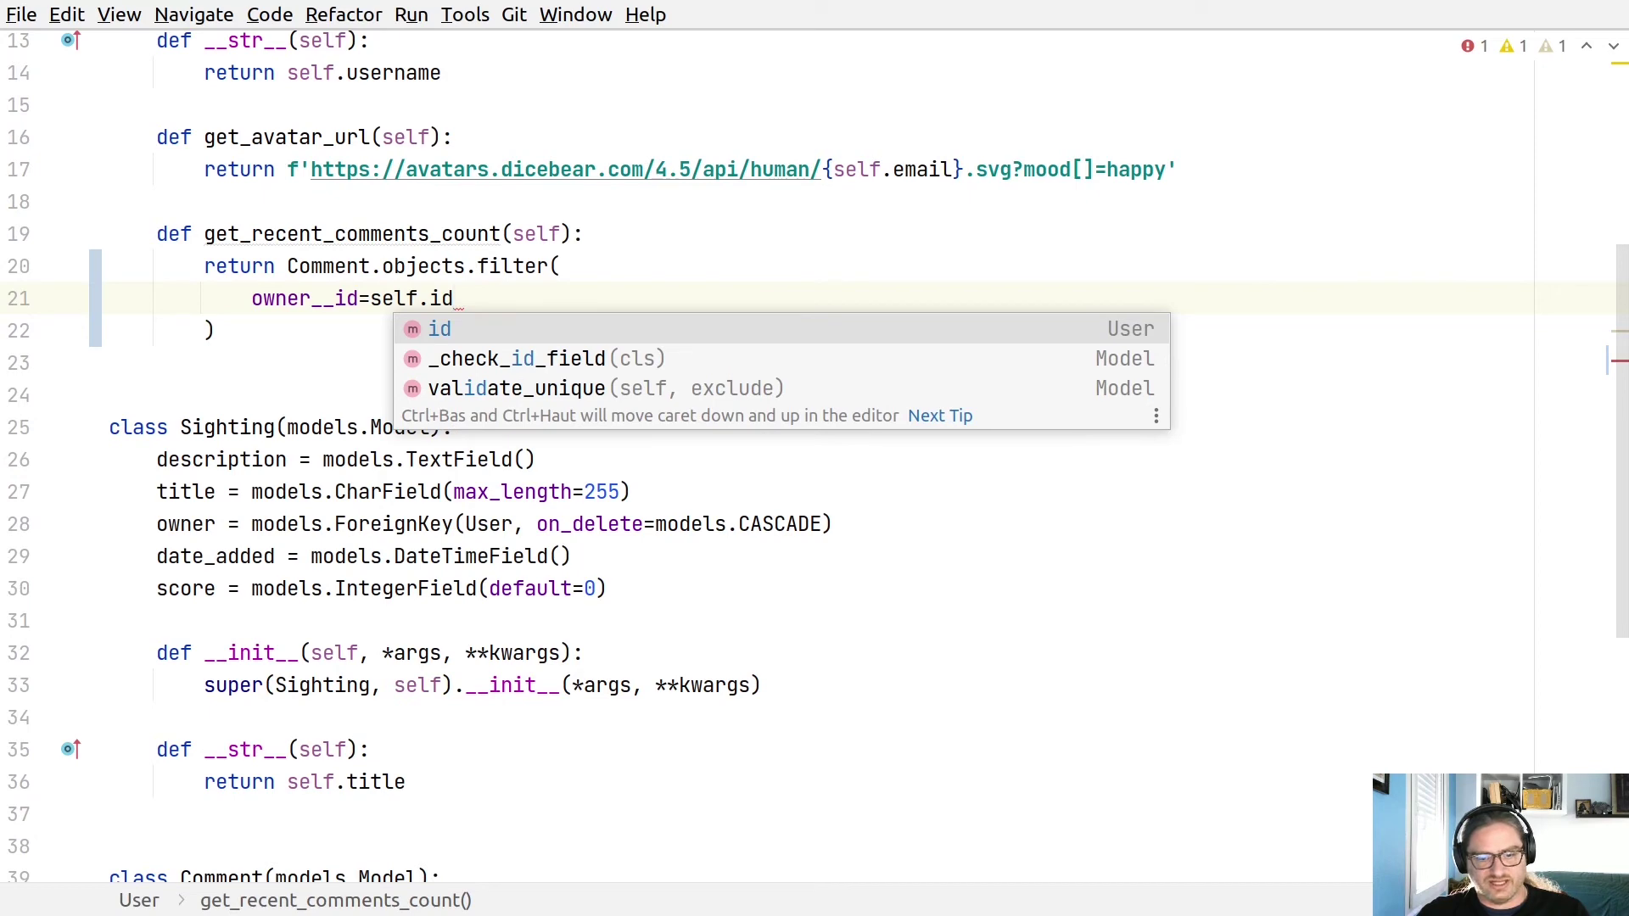
pyautogui.write(',')
# Add a date_added__gt condition: datetime.datetime.now() - datetime.timedelta(days=3 * 30)
pyautogui.press('Return')
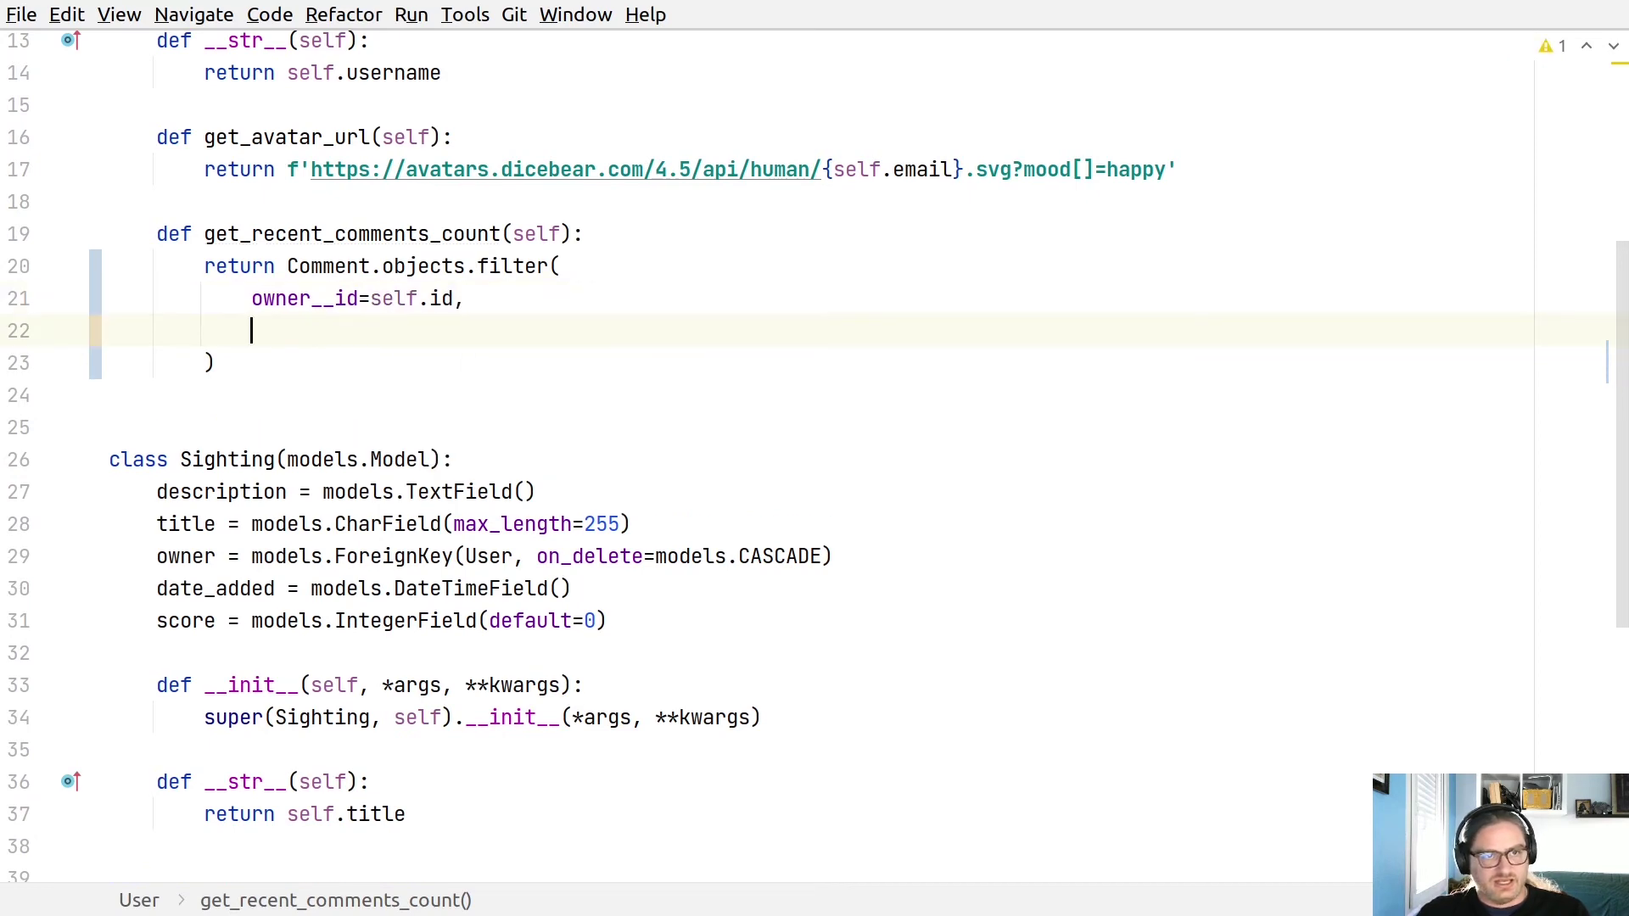
pyautogui.write('date_added__gt')
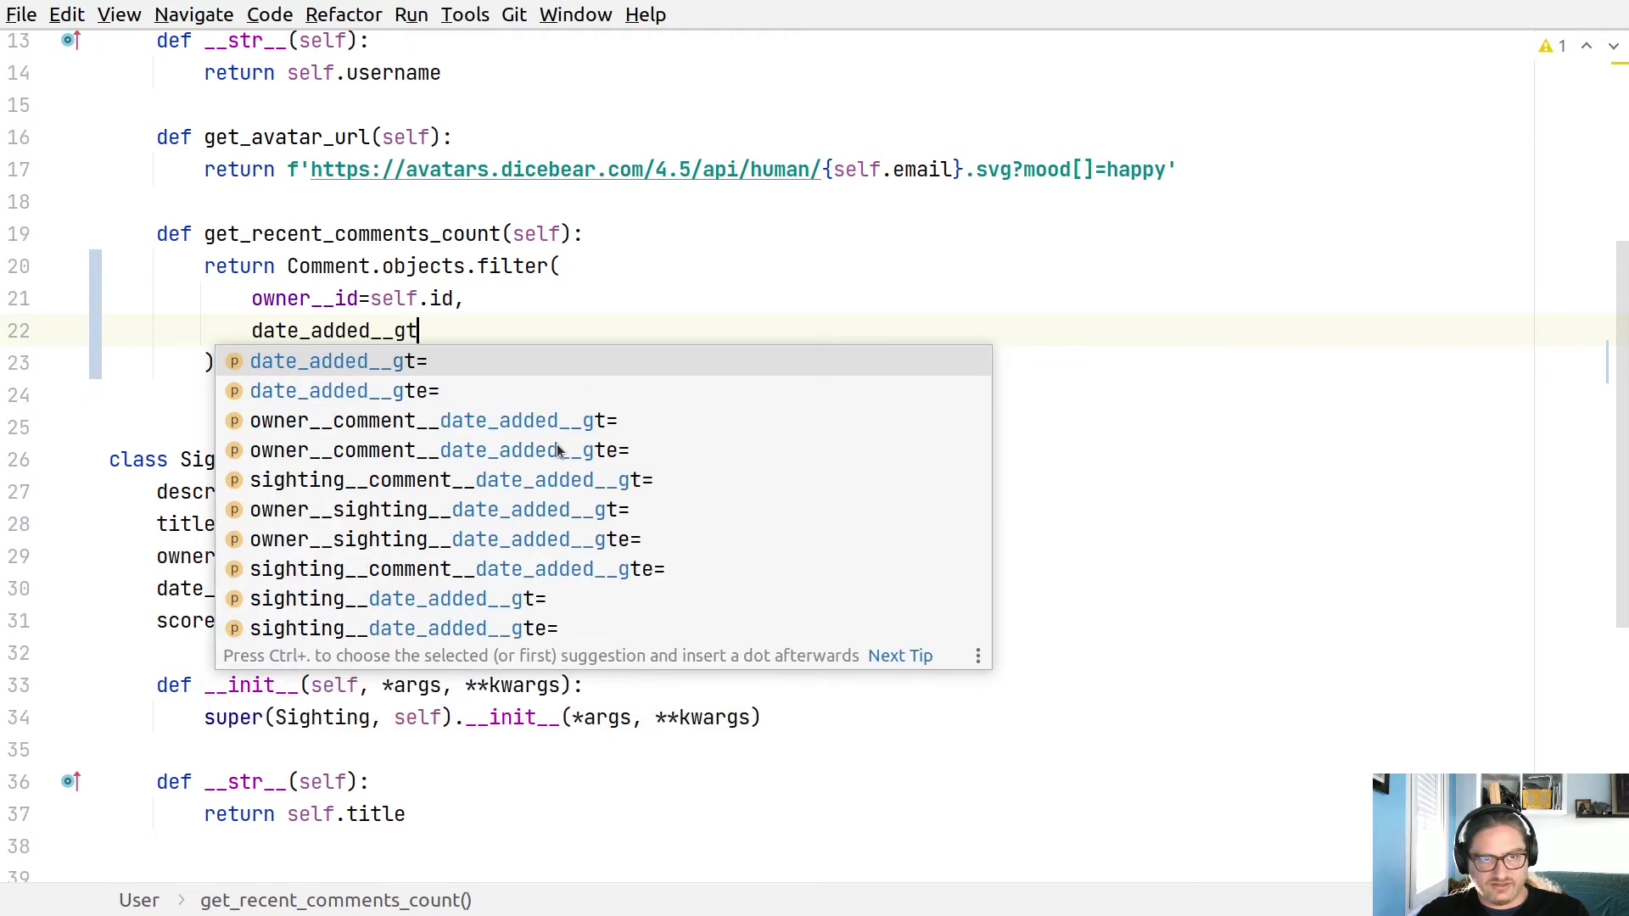
pyautogui.write('=')
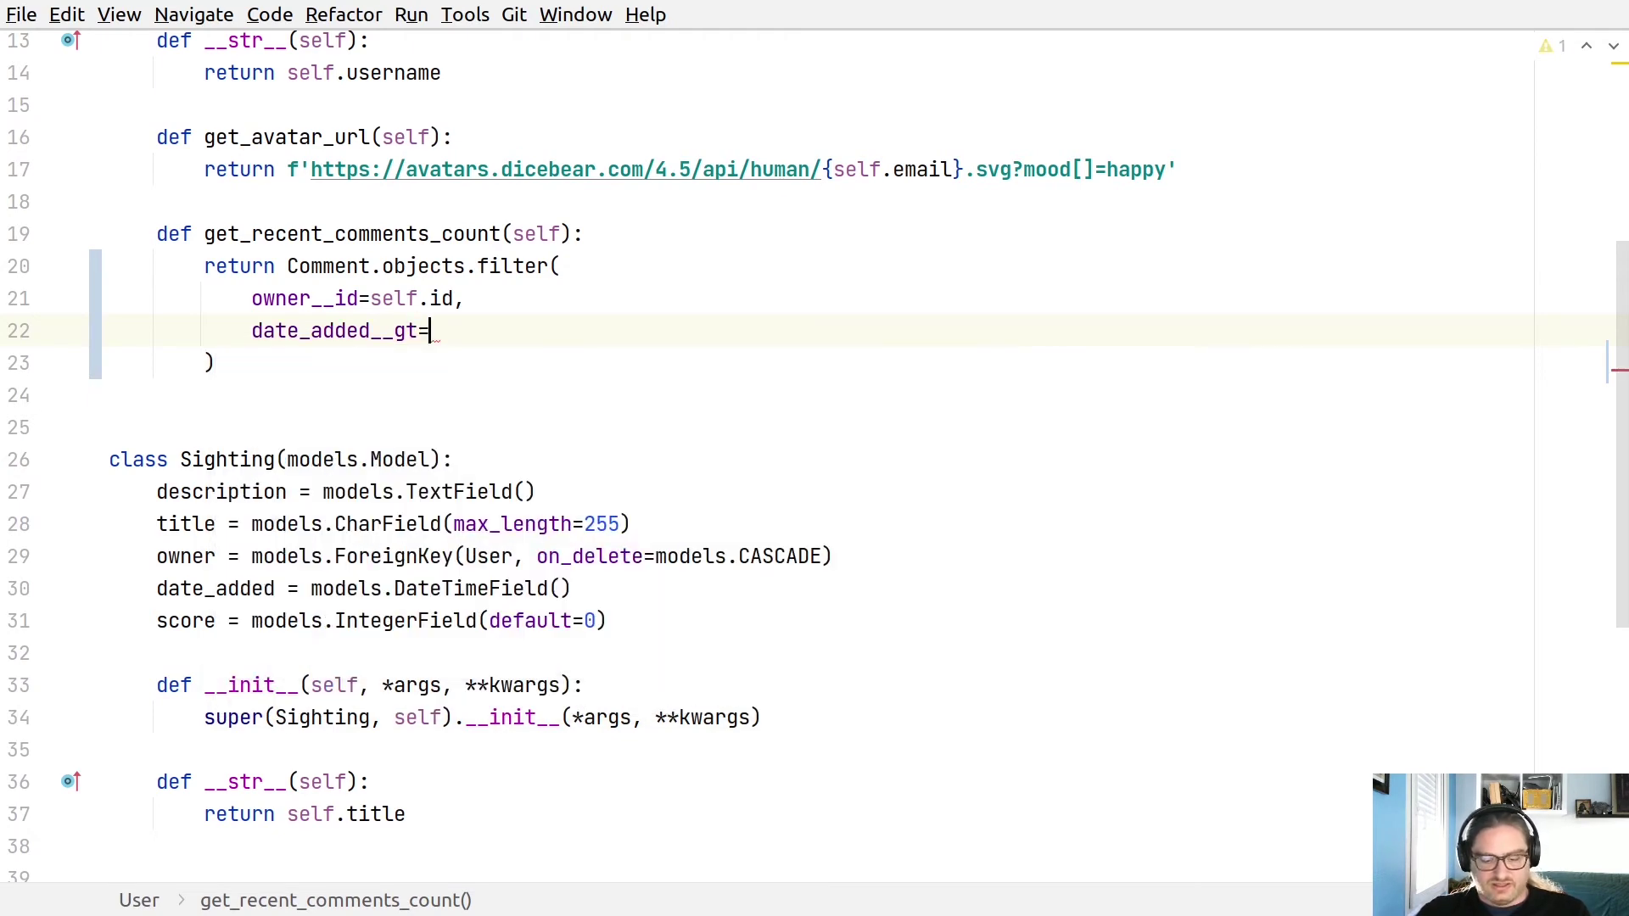
pyautogui.write('date')
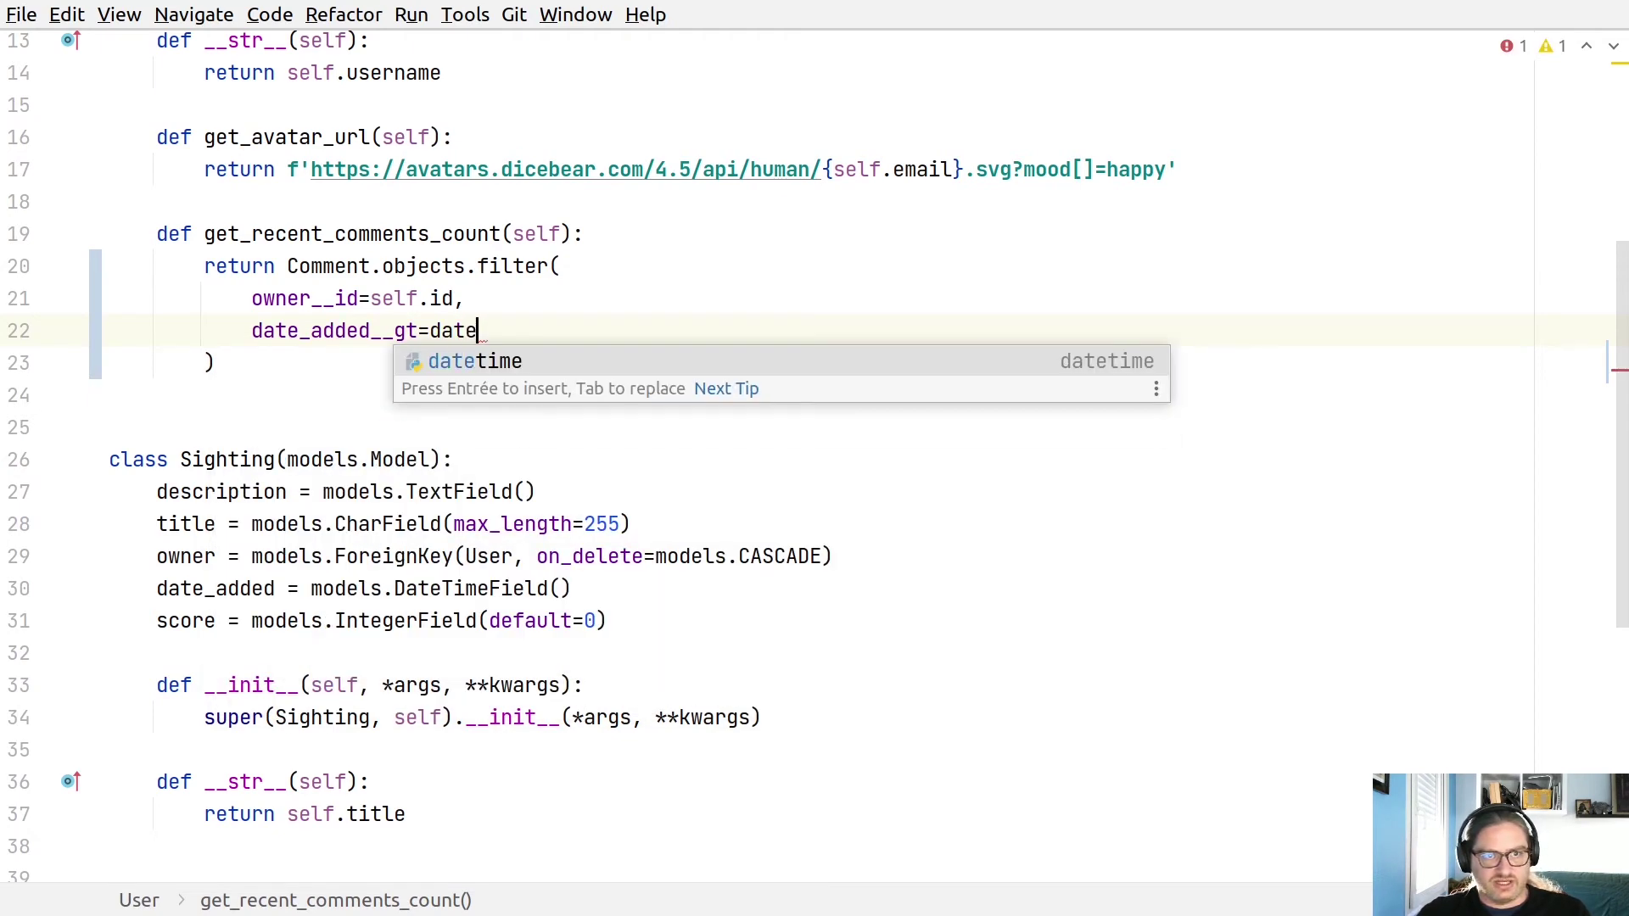
pyautogui.press('Tab')
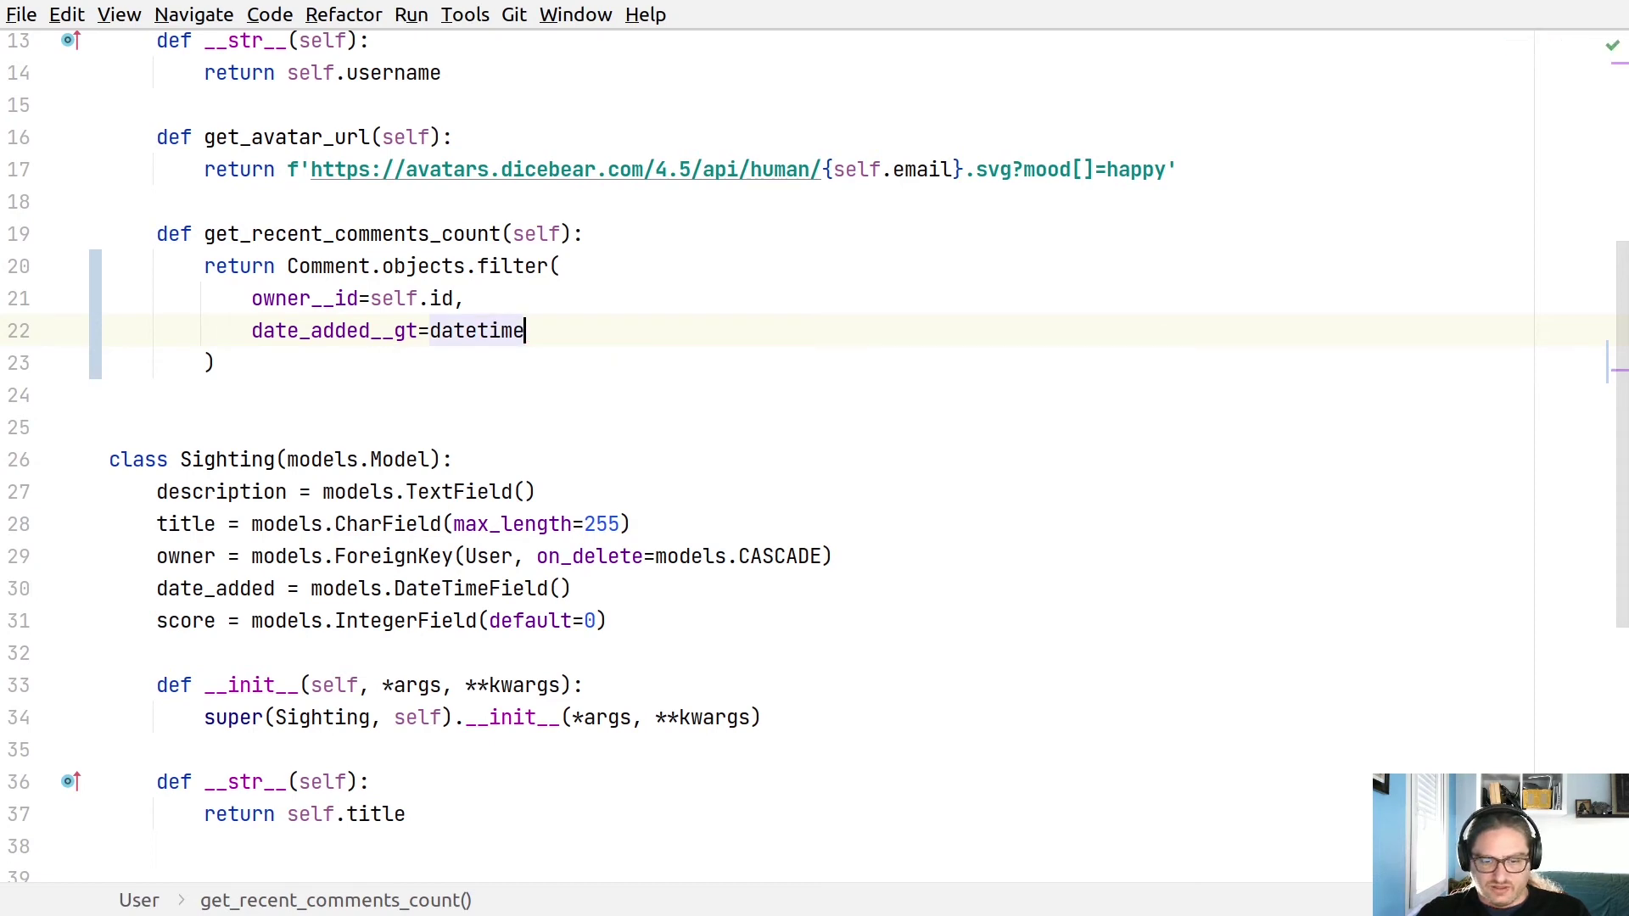
pyautogui.write('.date')
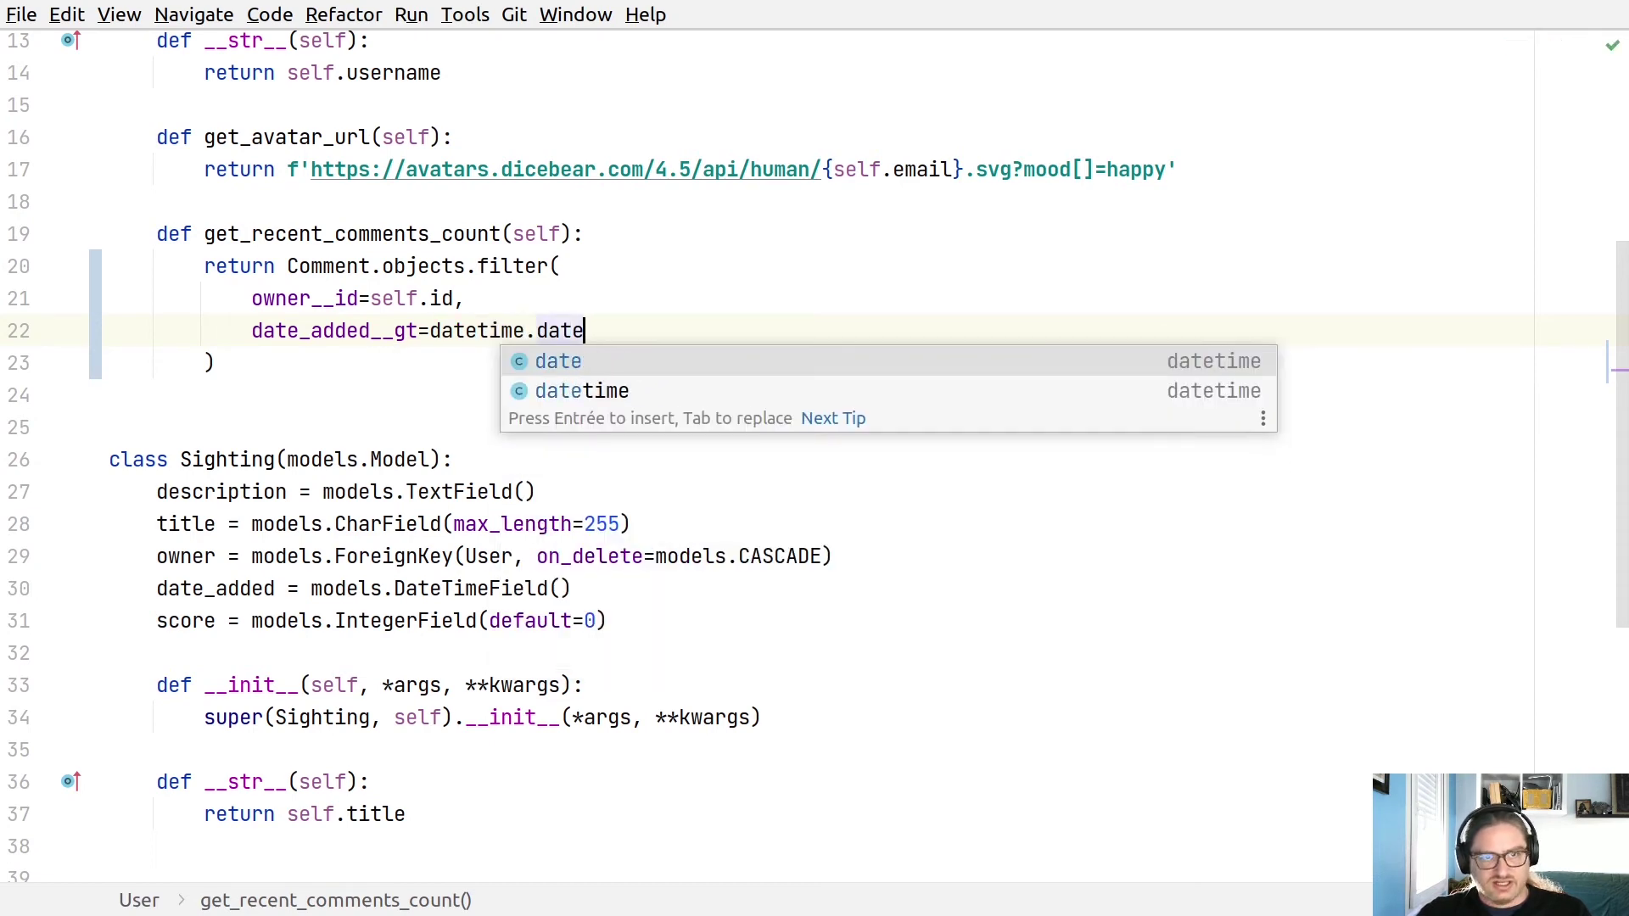
pyautogui.write('time.now(')
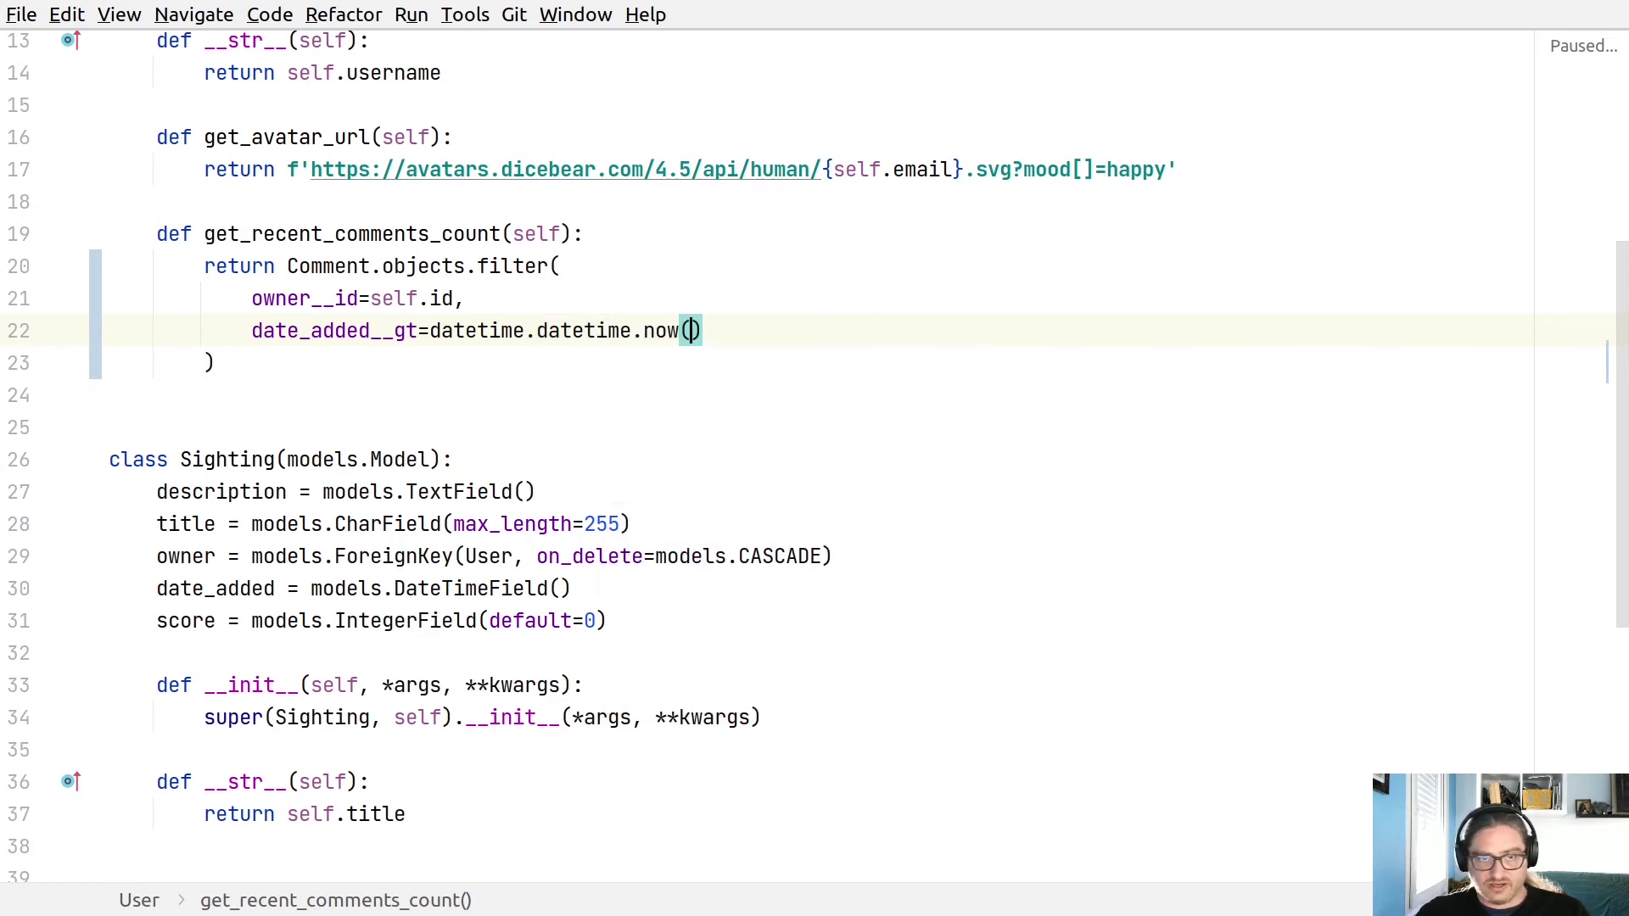
pyautogui.press('Right')
pyautogui.write('- date')
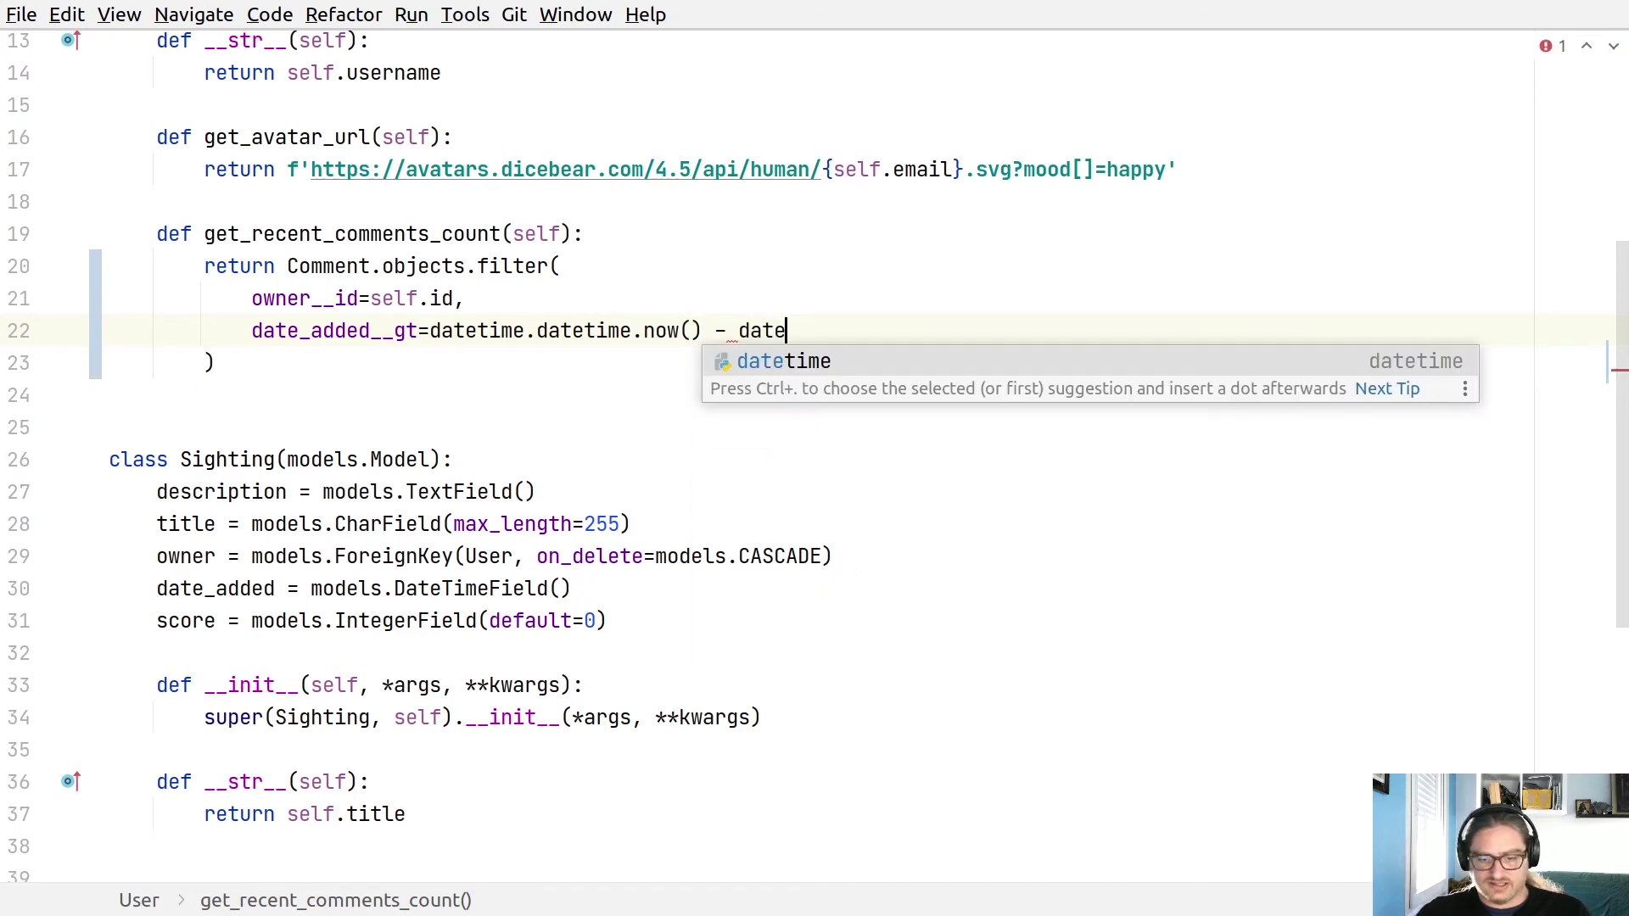
pyautogui.write('ti')
pyautogui.press('Tab')
pyautogui.write('.ti')
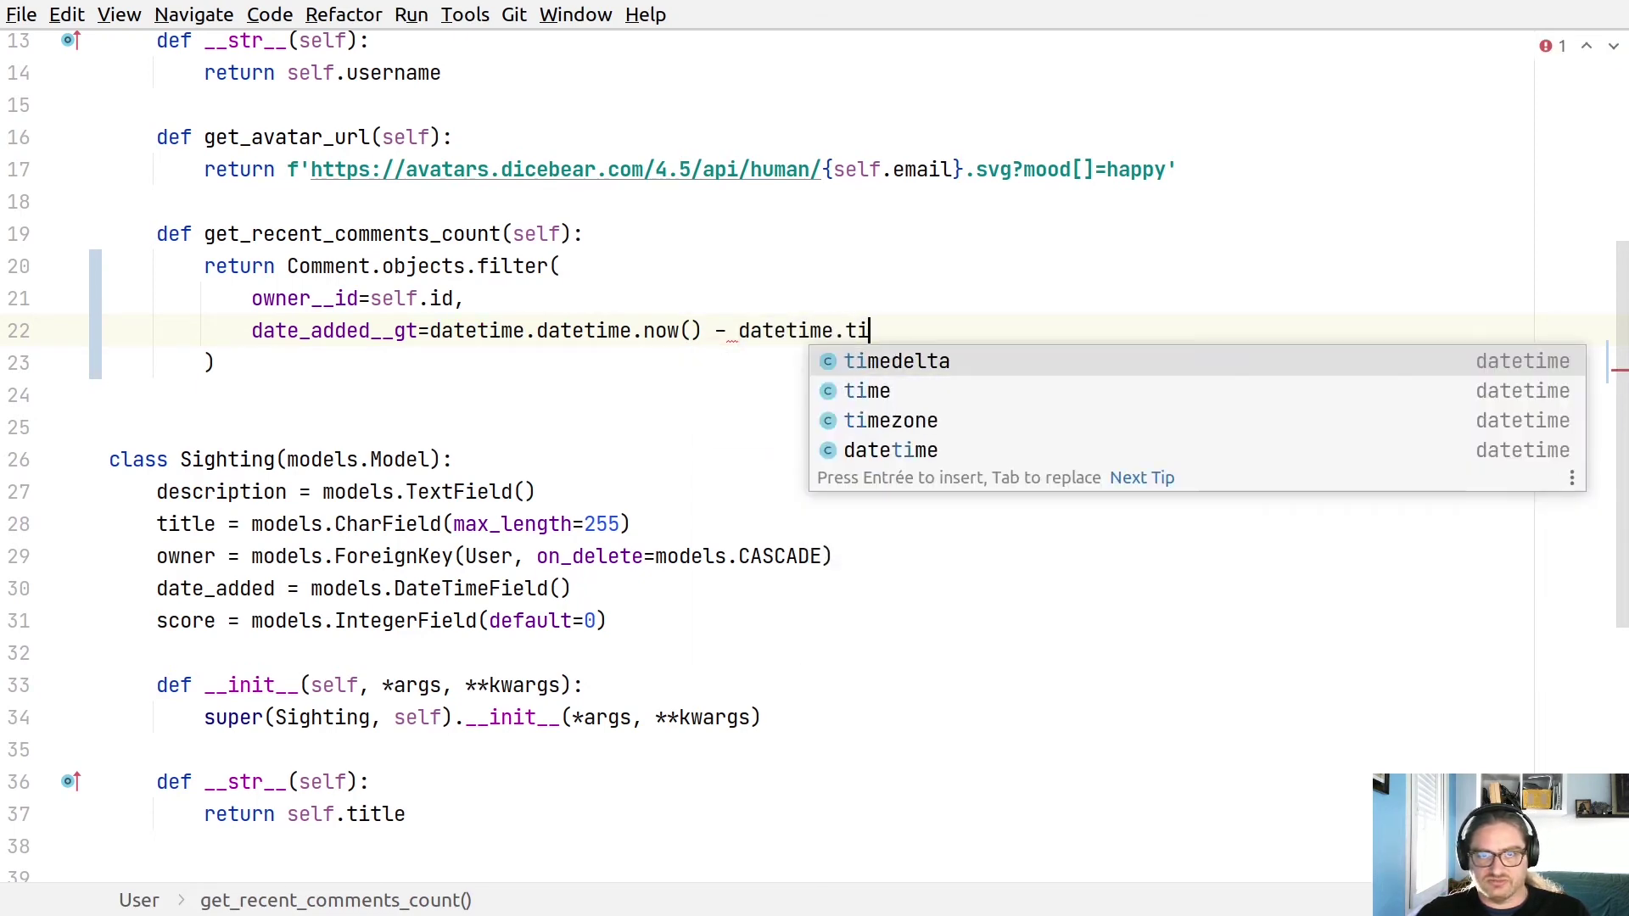
pyautogui.press('Tab')
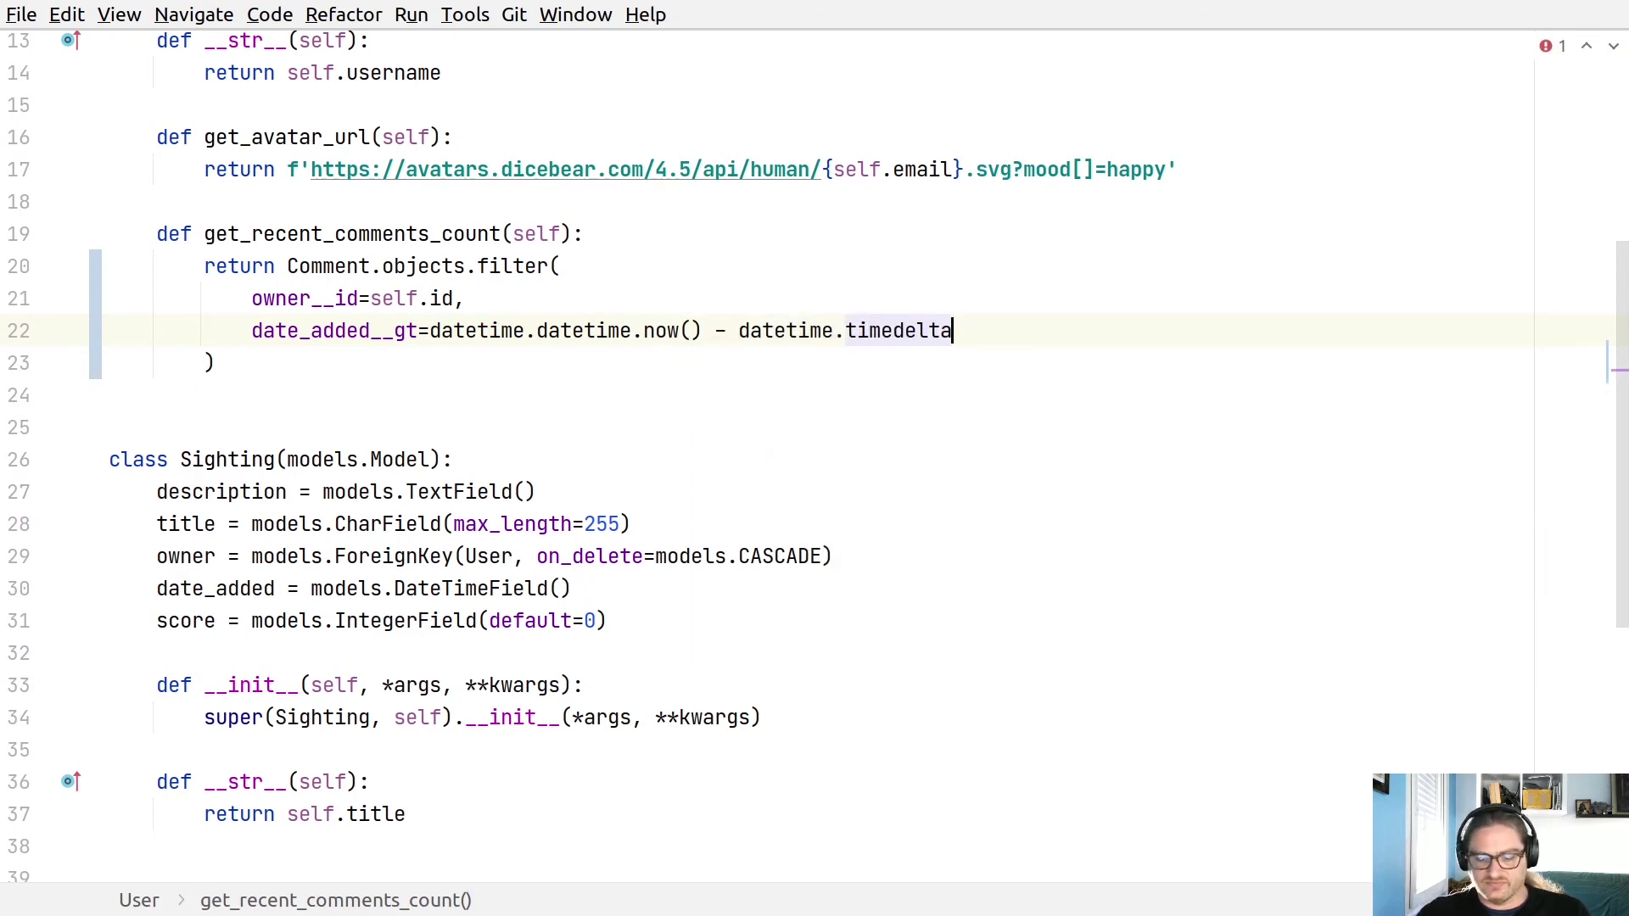
pyautogui.write('(')
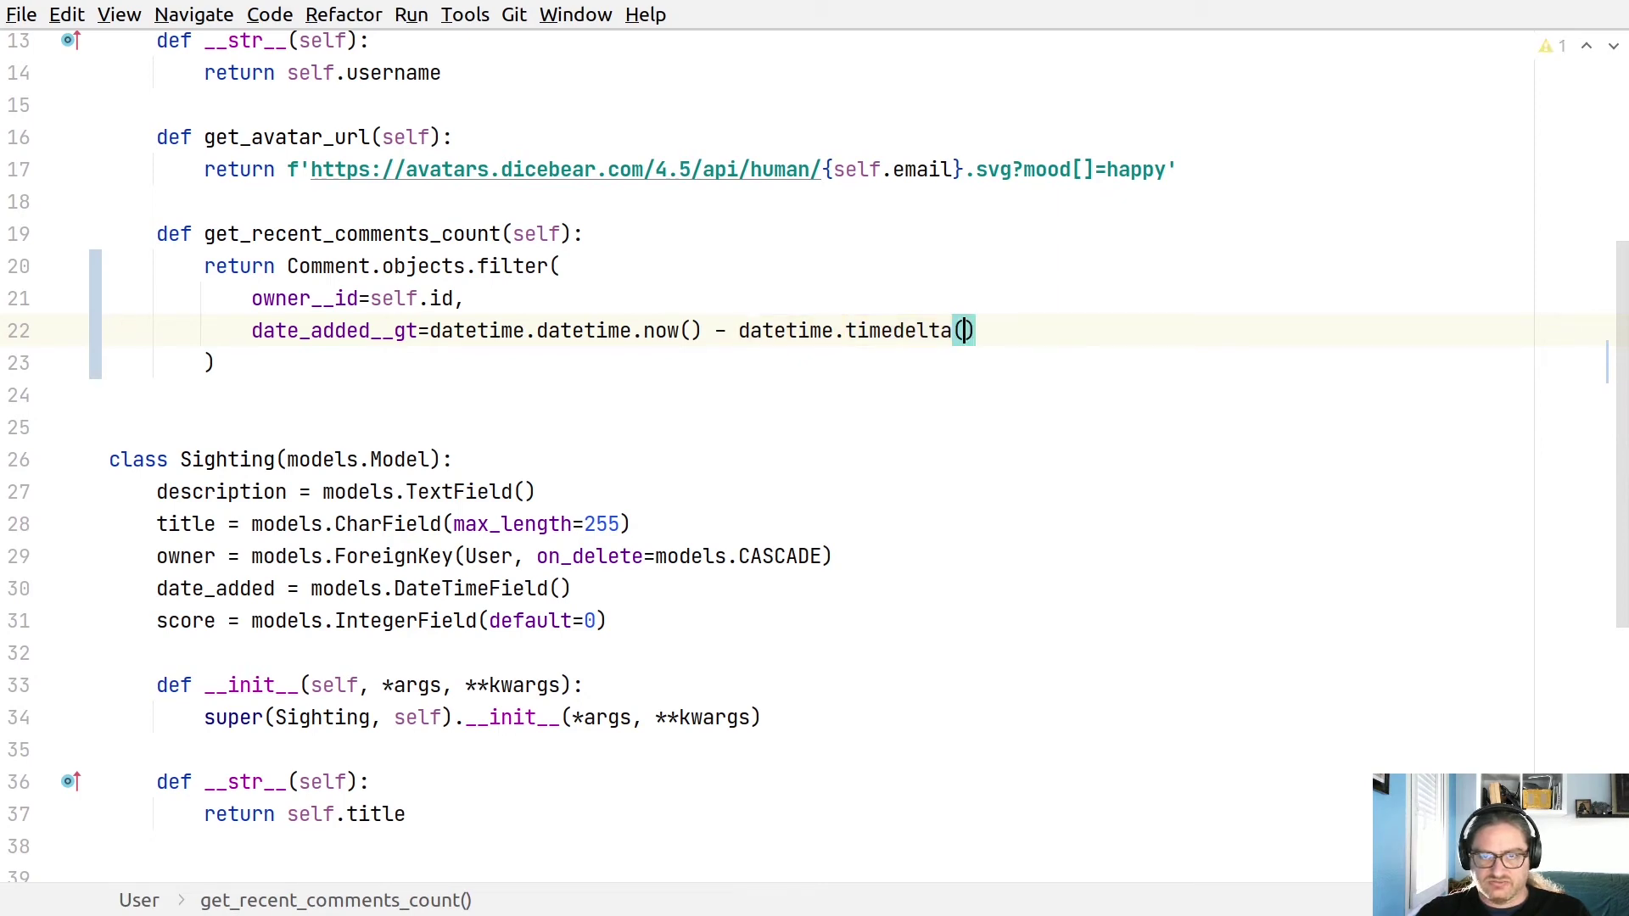
pyautogui.write('day')
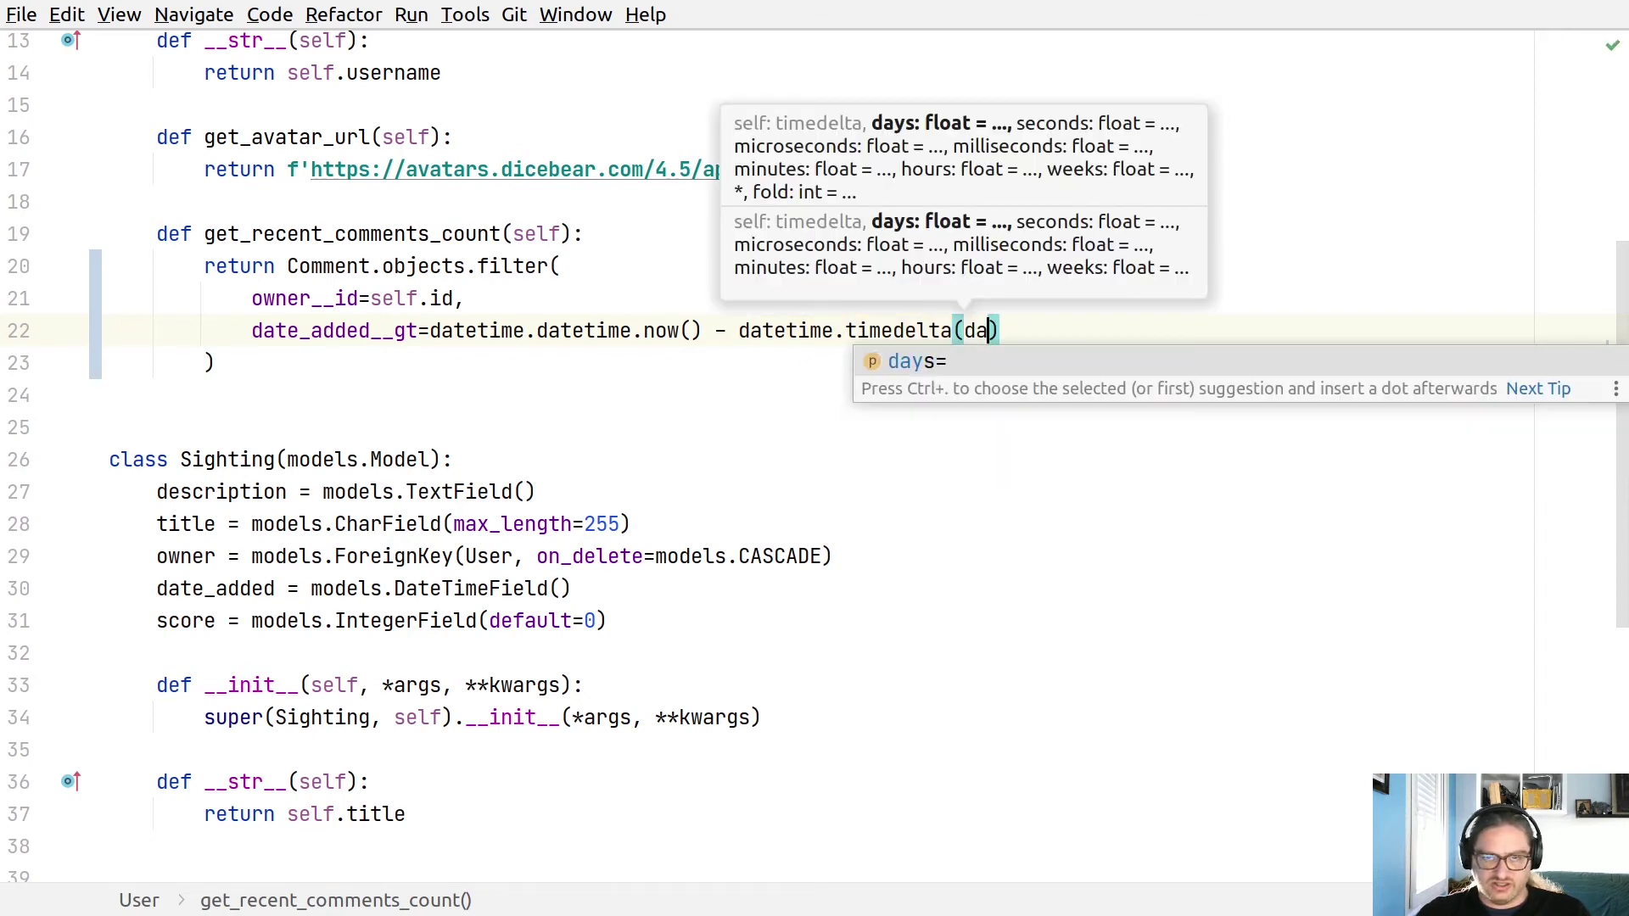
pyautogui.write('s')
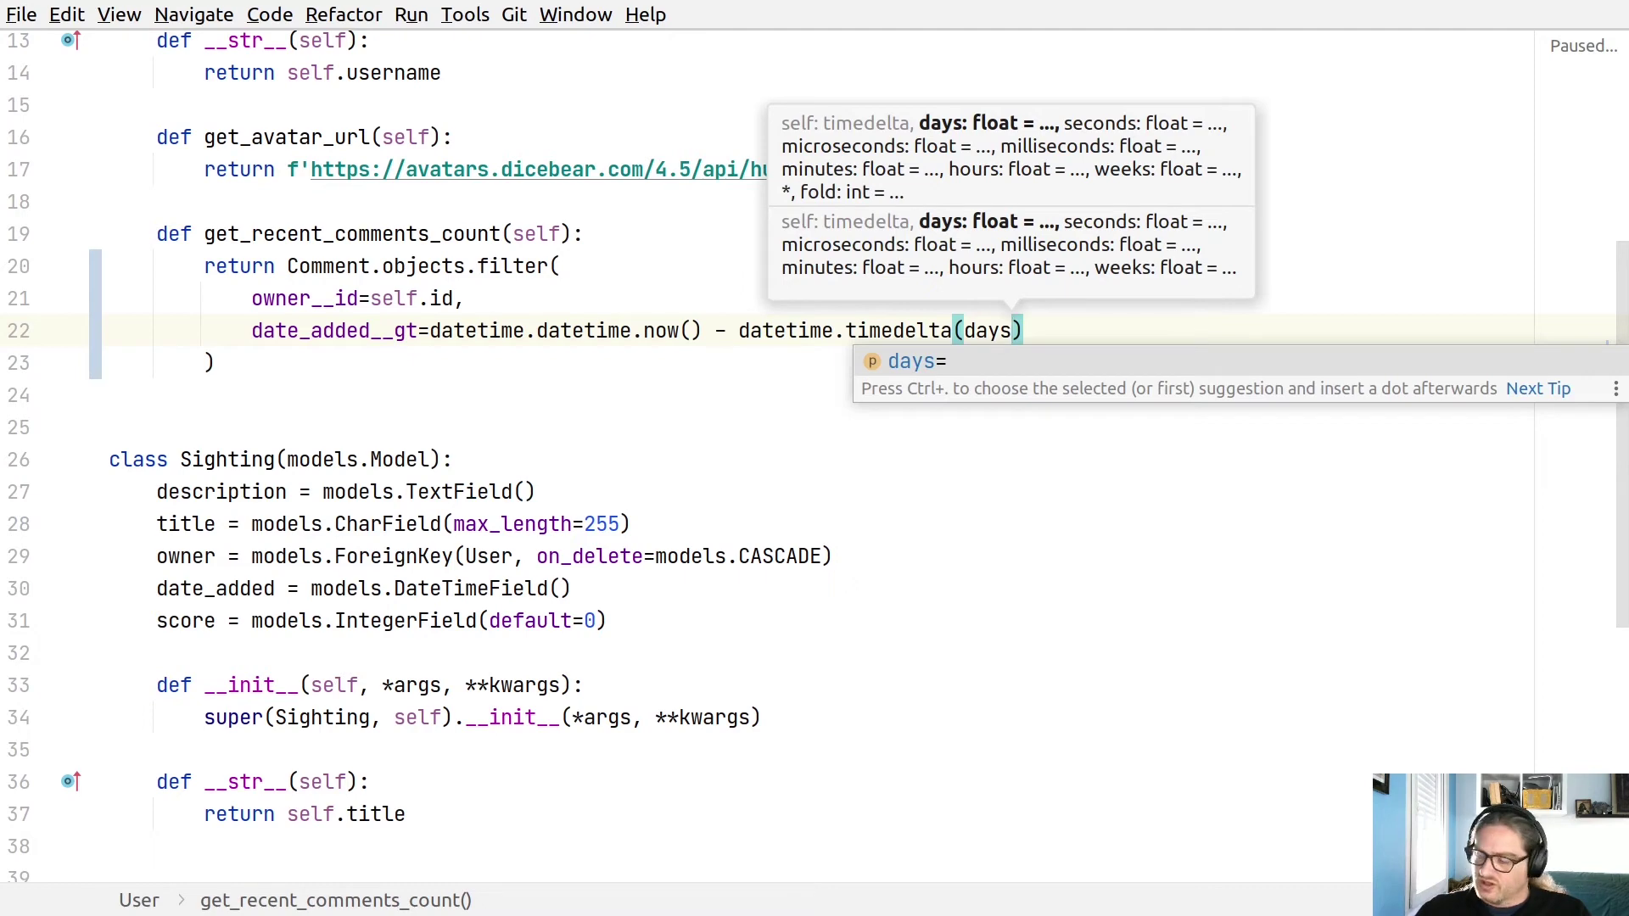
pyautogui.write('=')
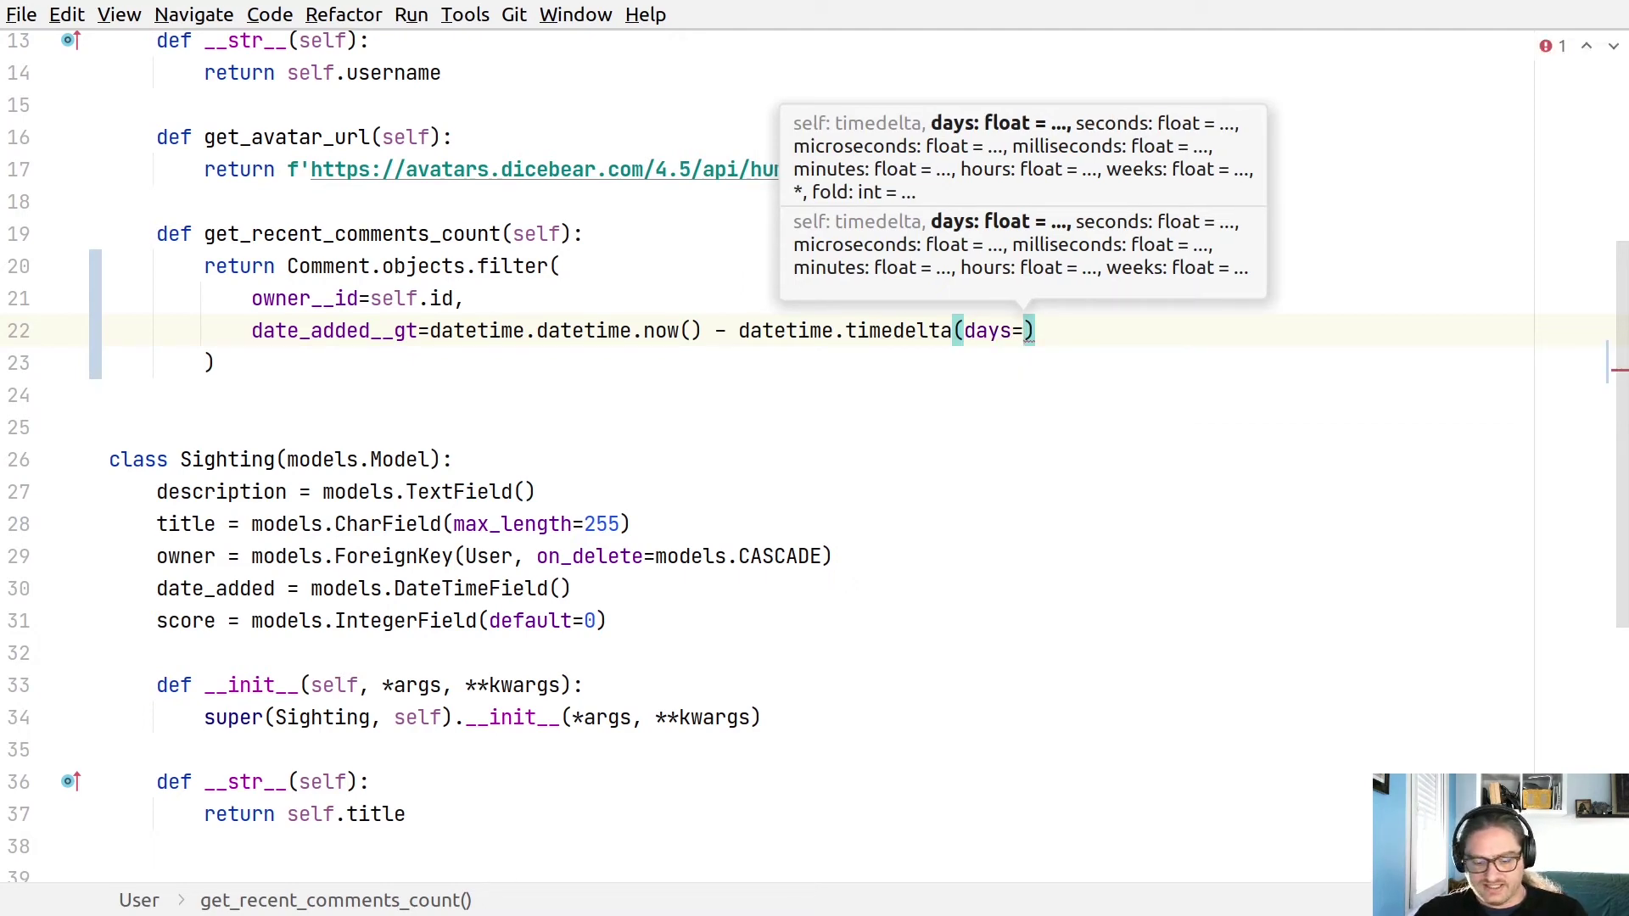
pyautogui.write('3 *')
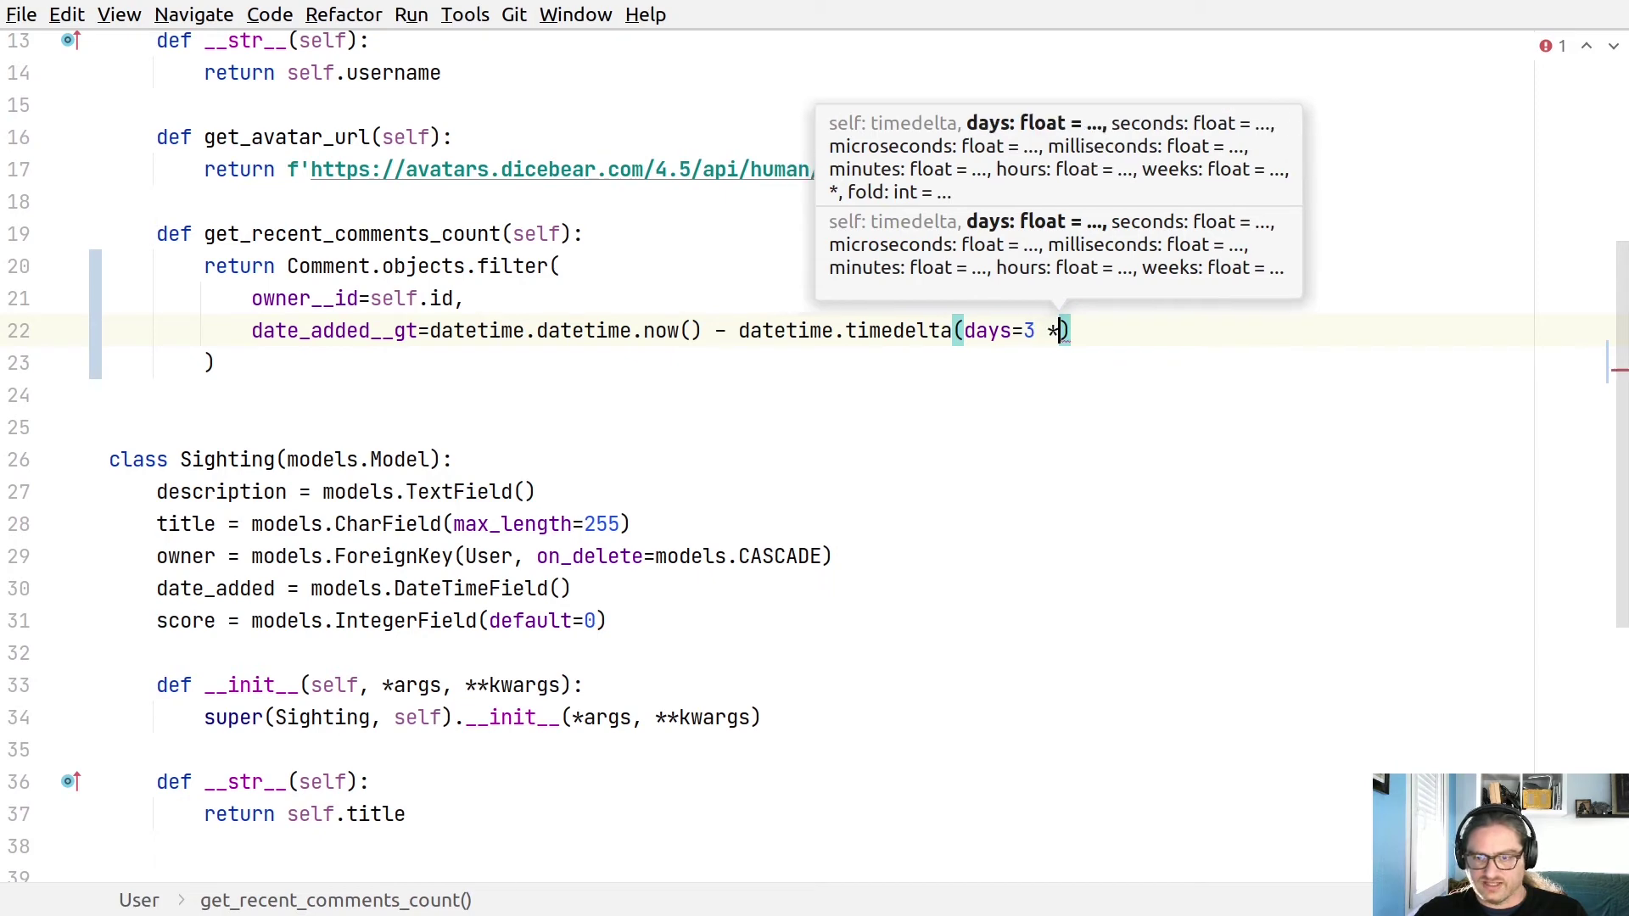
pyautogui.write(' 30')
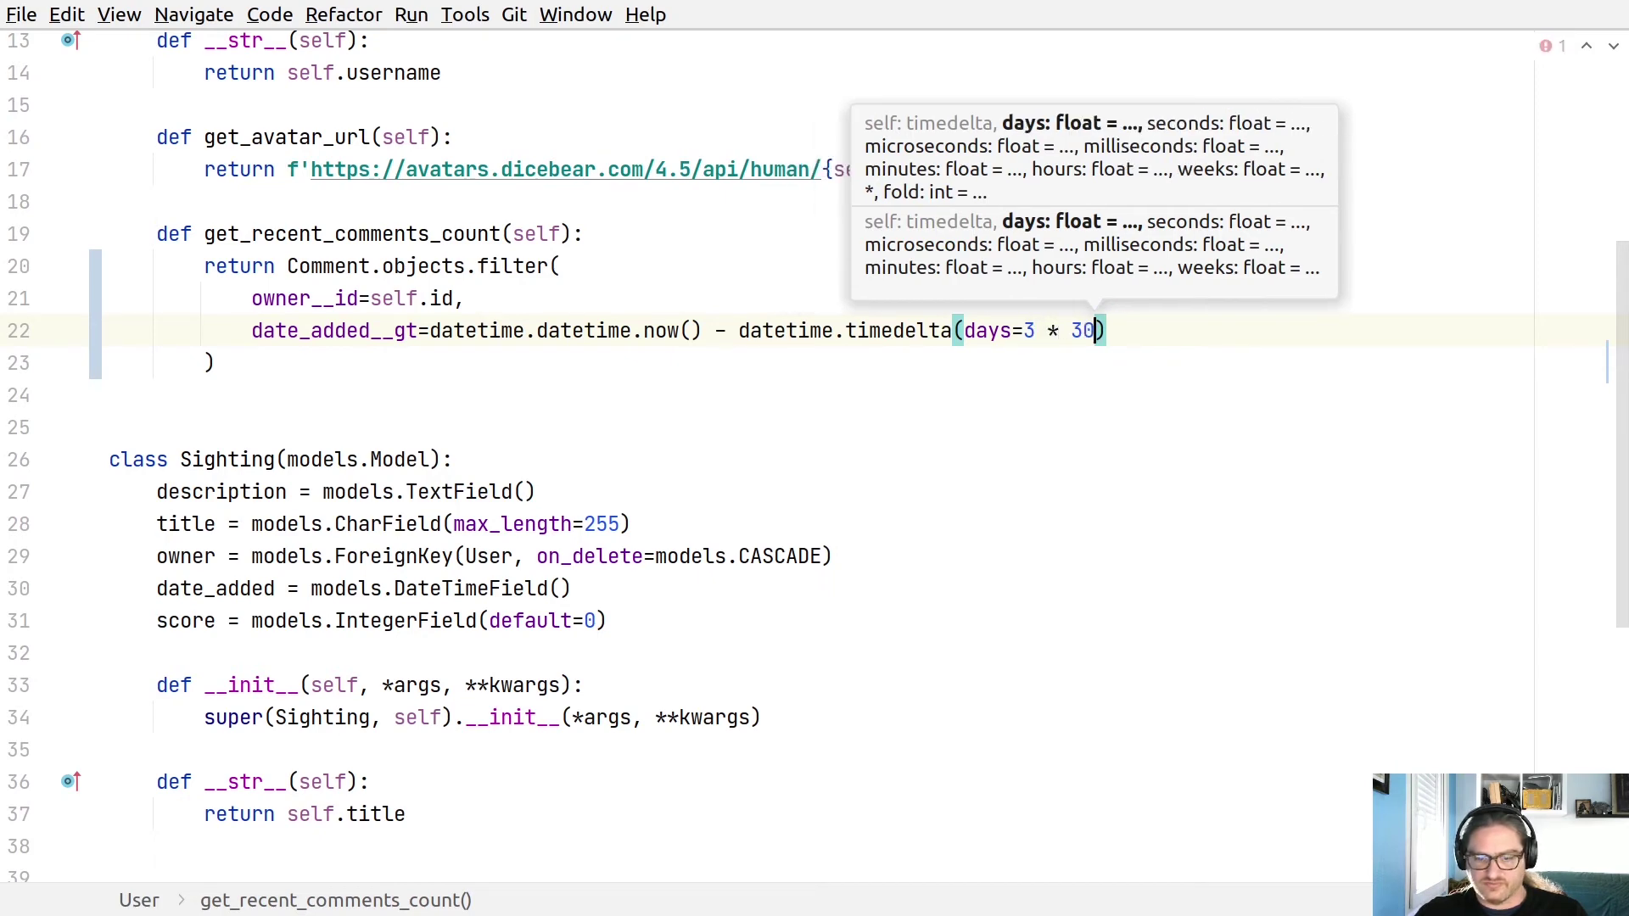
pyautogui.press('Down')
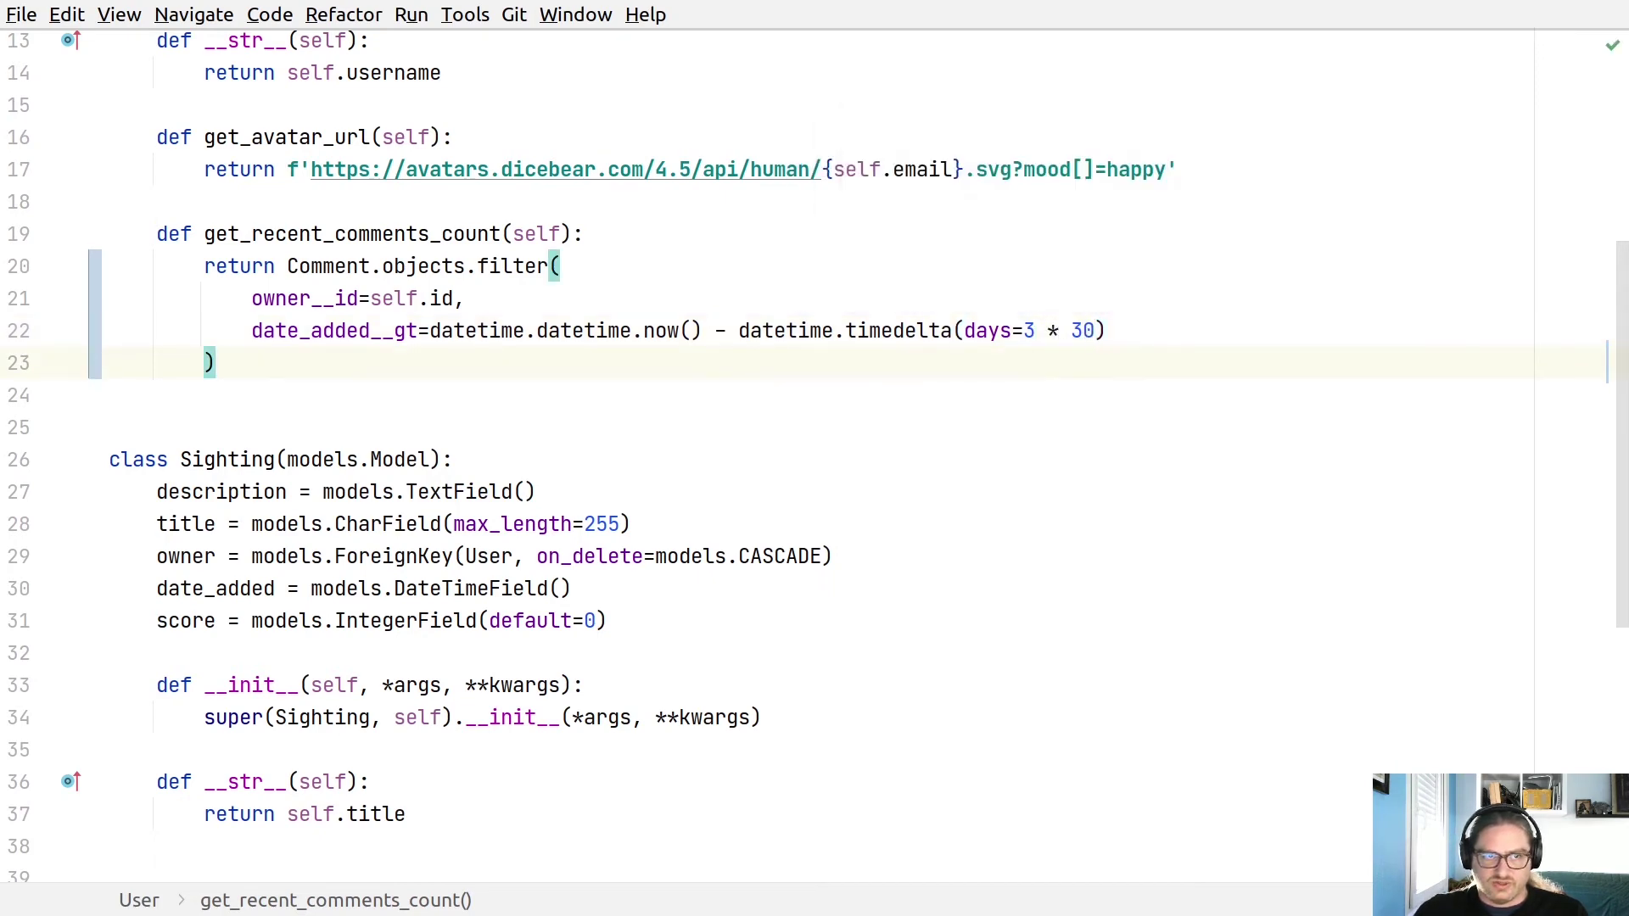
pyautogui.write('.coun')
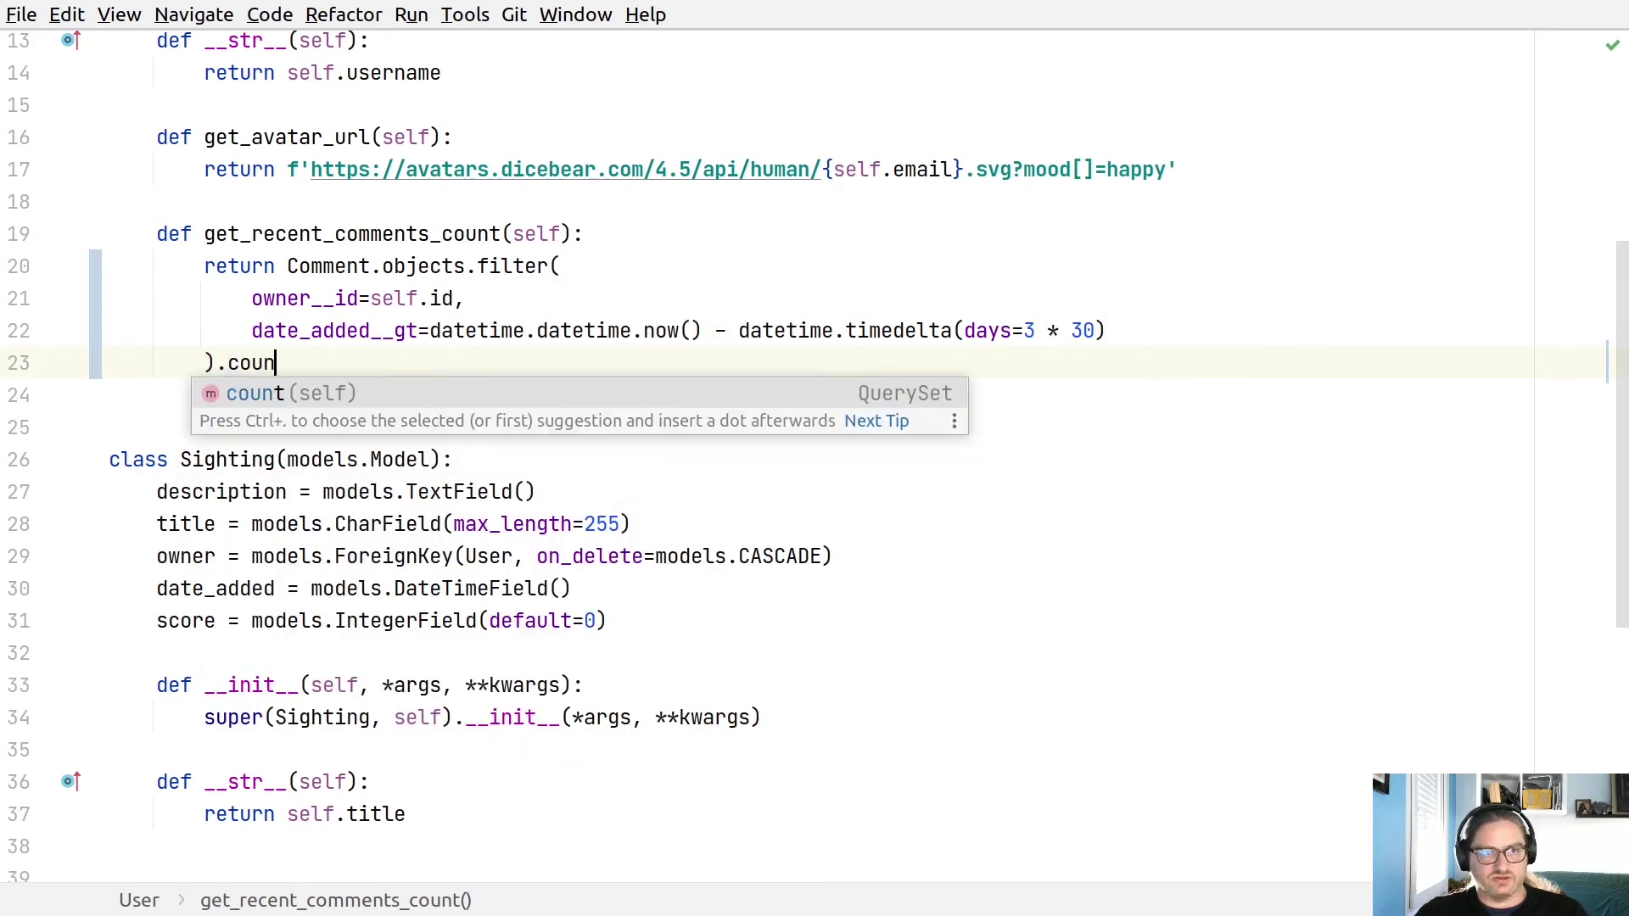
# Append .count() to the filter query so the method returns the recent comment count
pyautogui.press('Tab')
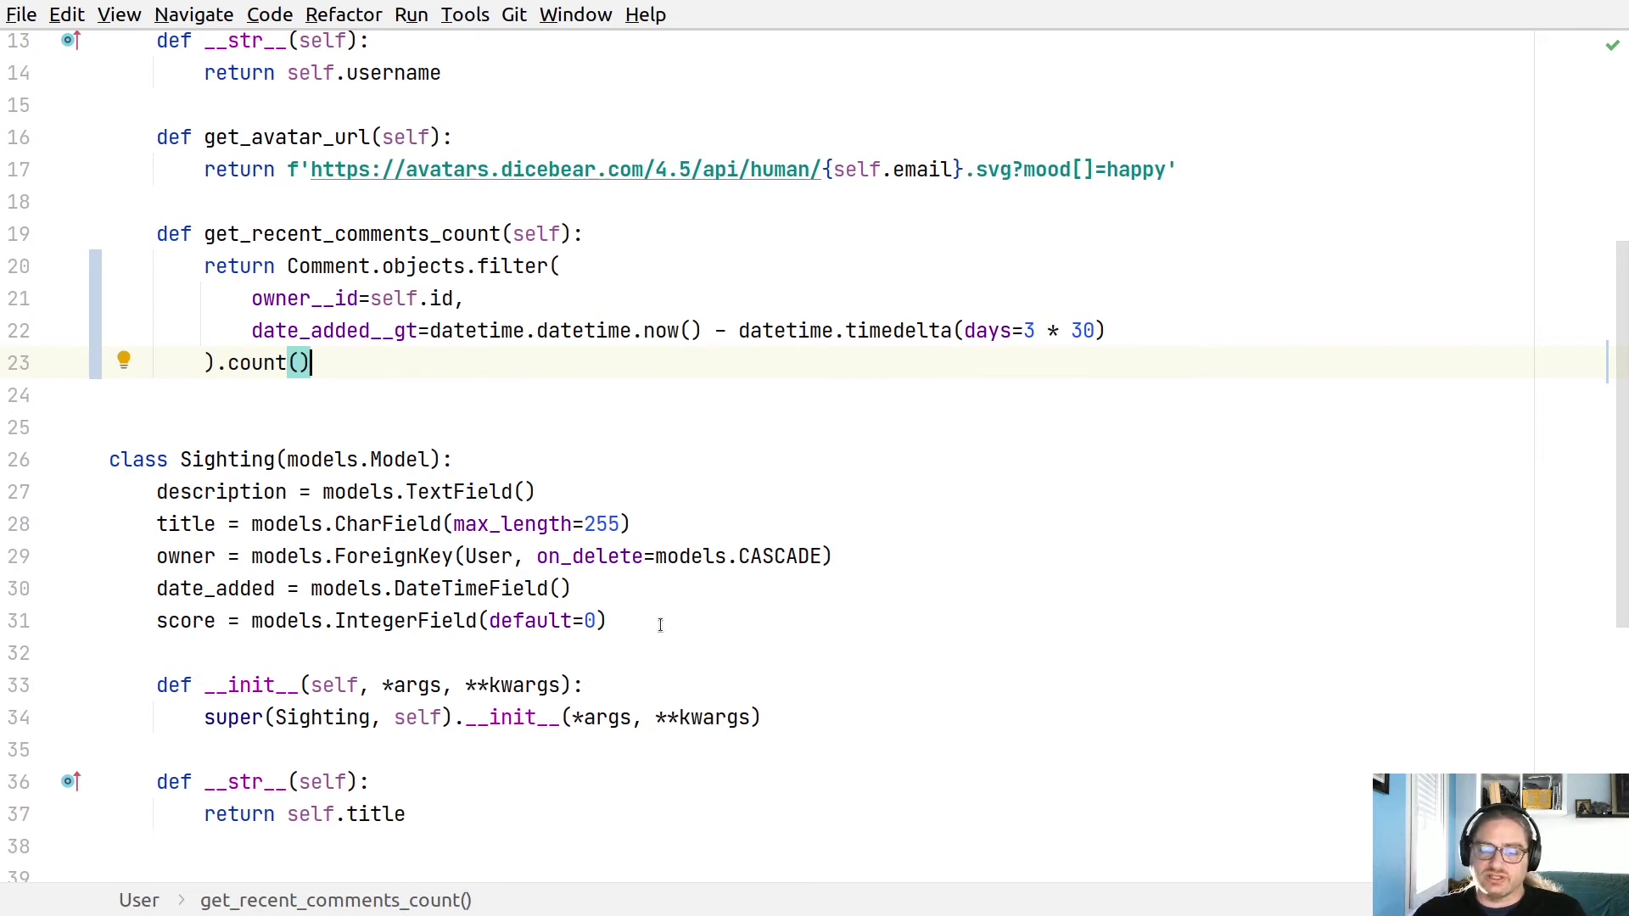
pyautogui.scroll(-2, 660, 623)
pyautogui.scroll(2, 659, 623)
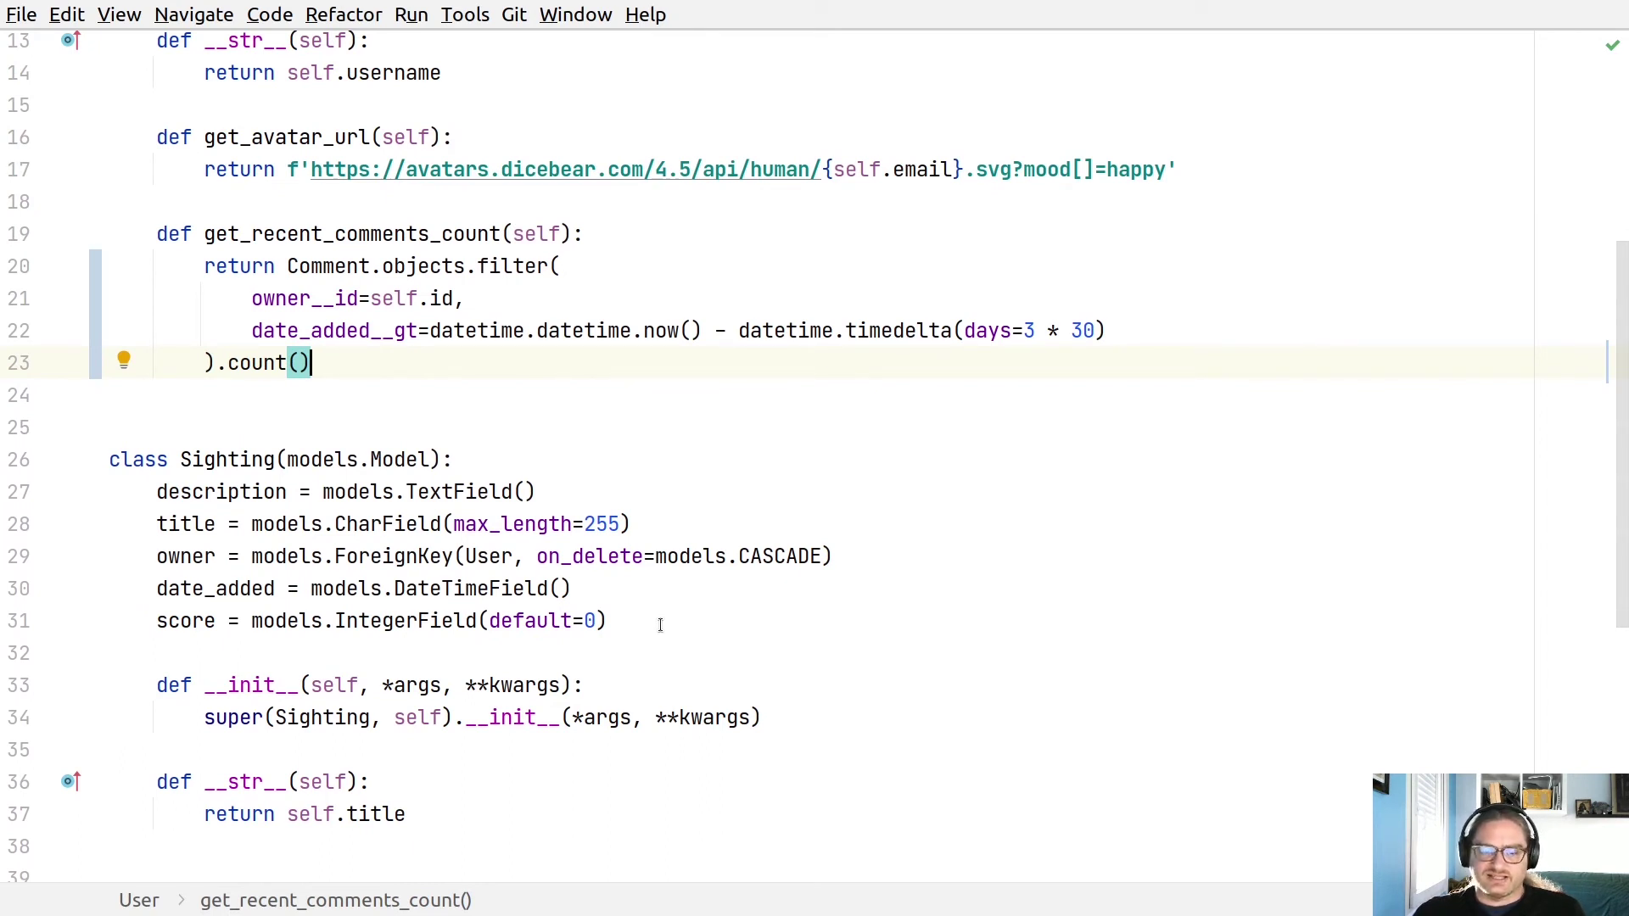
pyautogui.hotkey('alt', 'Tab')
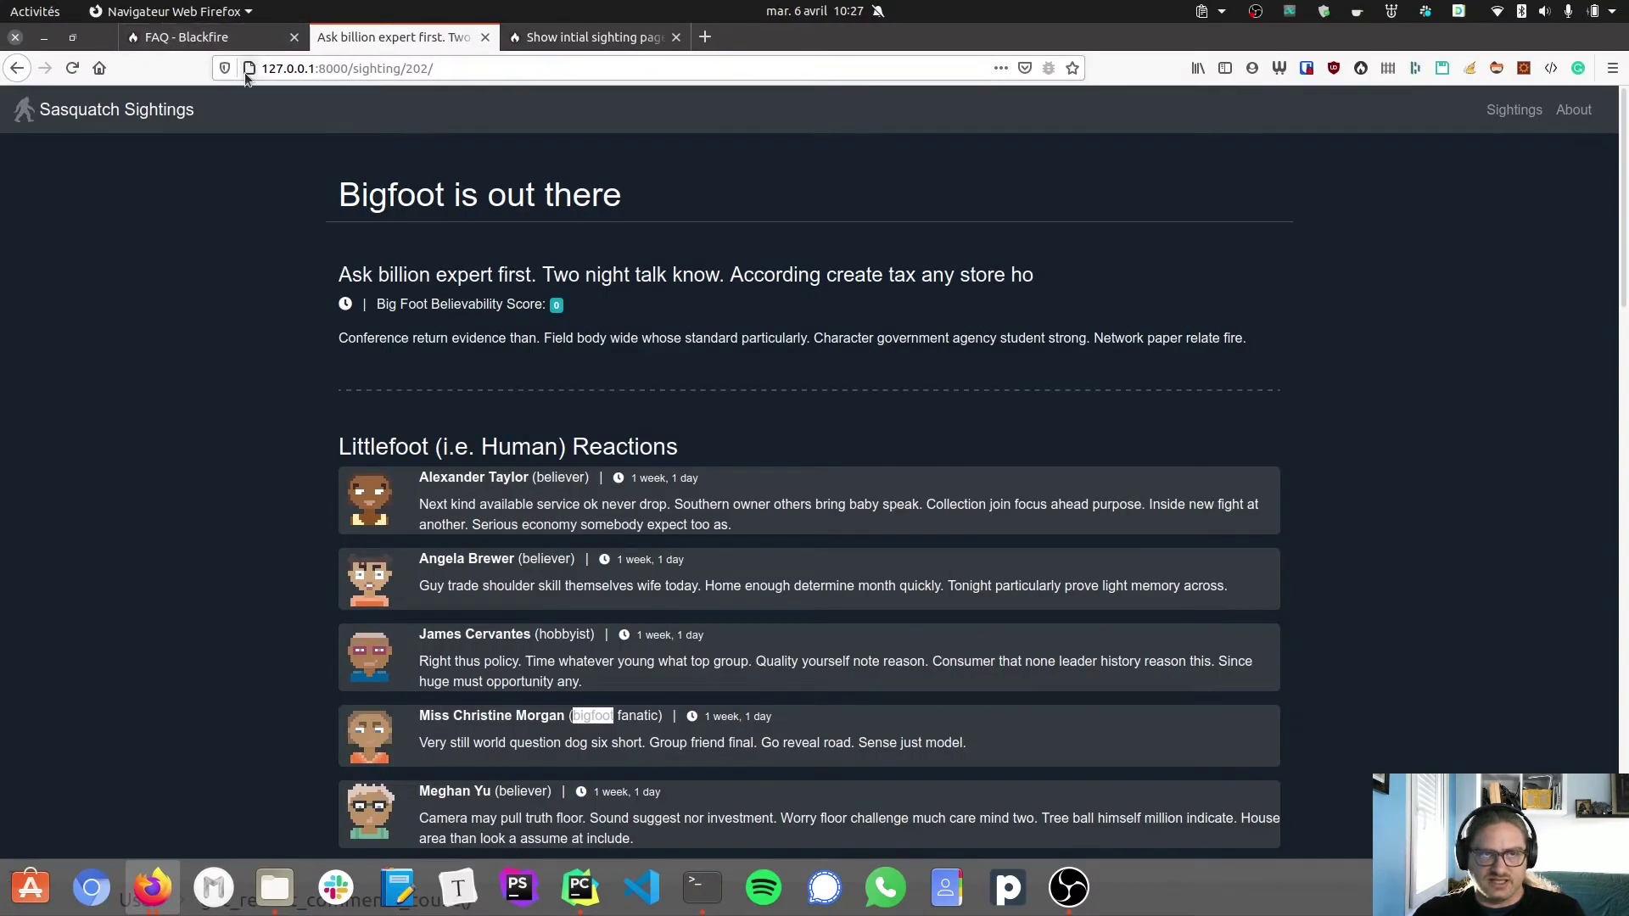
# Reload sighting 202's page and open the Blackfire extension panel
pyautogui.press('F5')
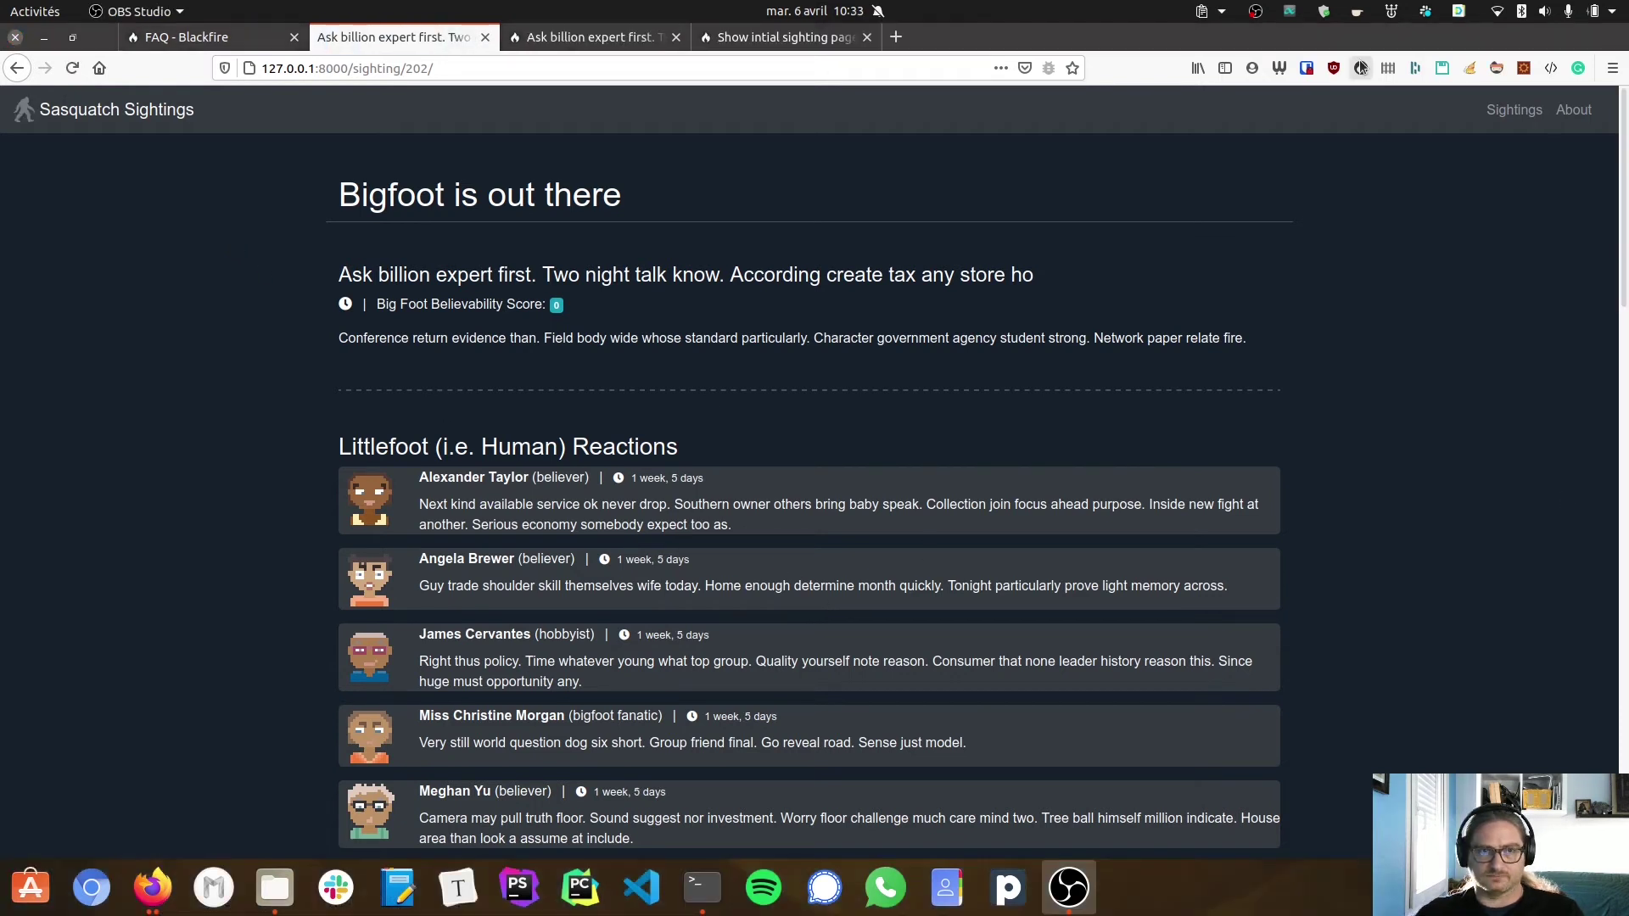
pyautogui.click(1361, 68)
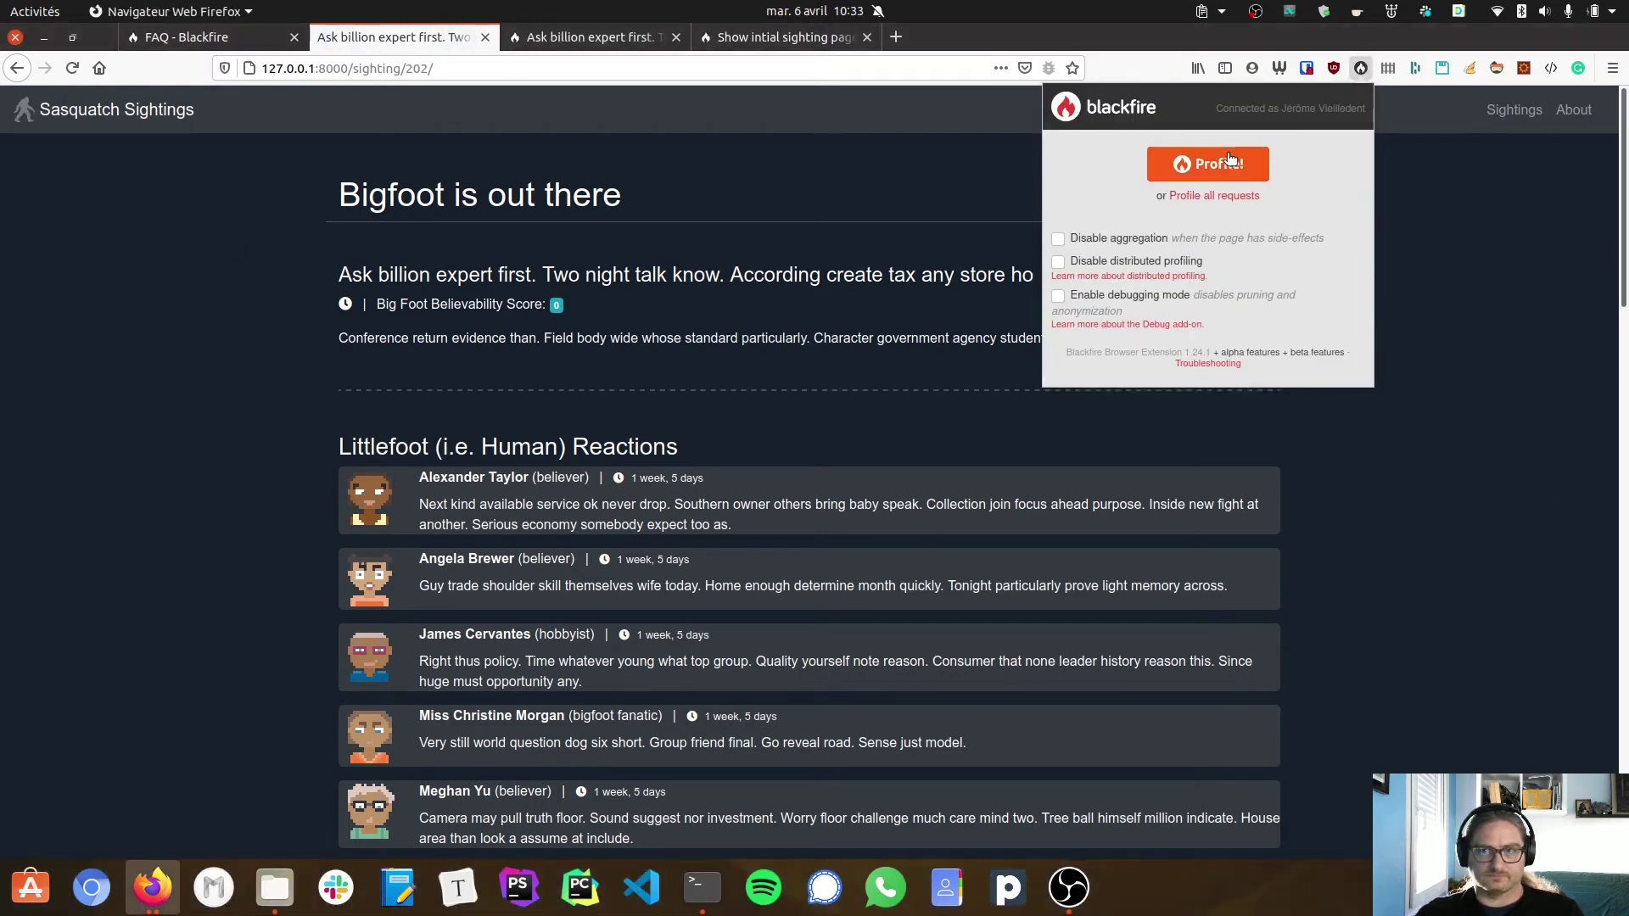
# Profile sighting 202's page, getting 580 ms, 599 KB and 56 SQL queries
pyautogui.click(1208, 165)
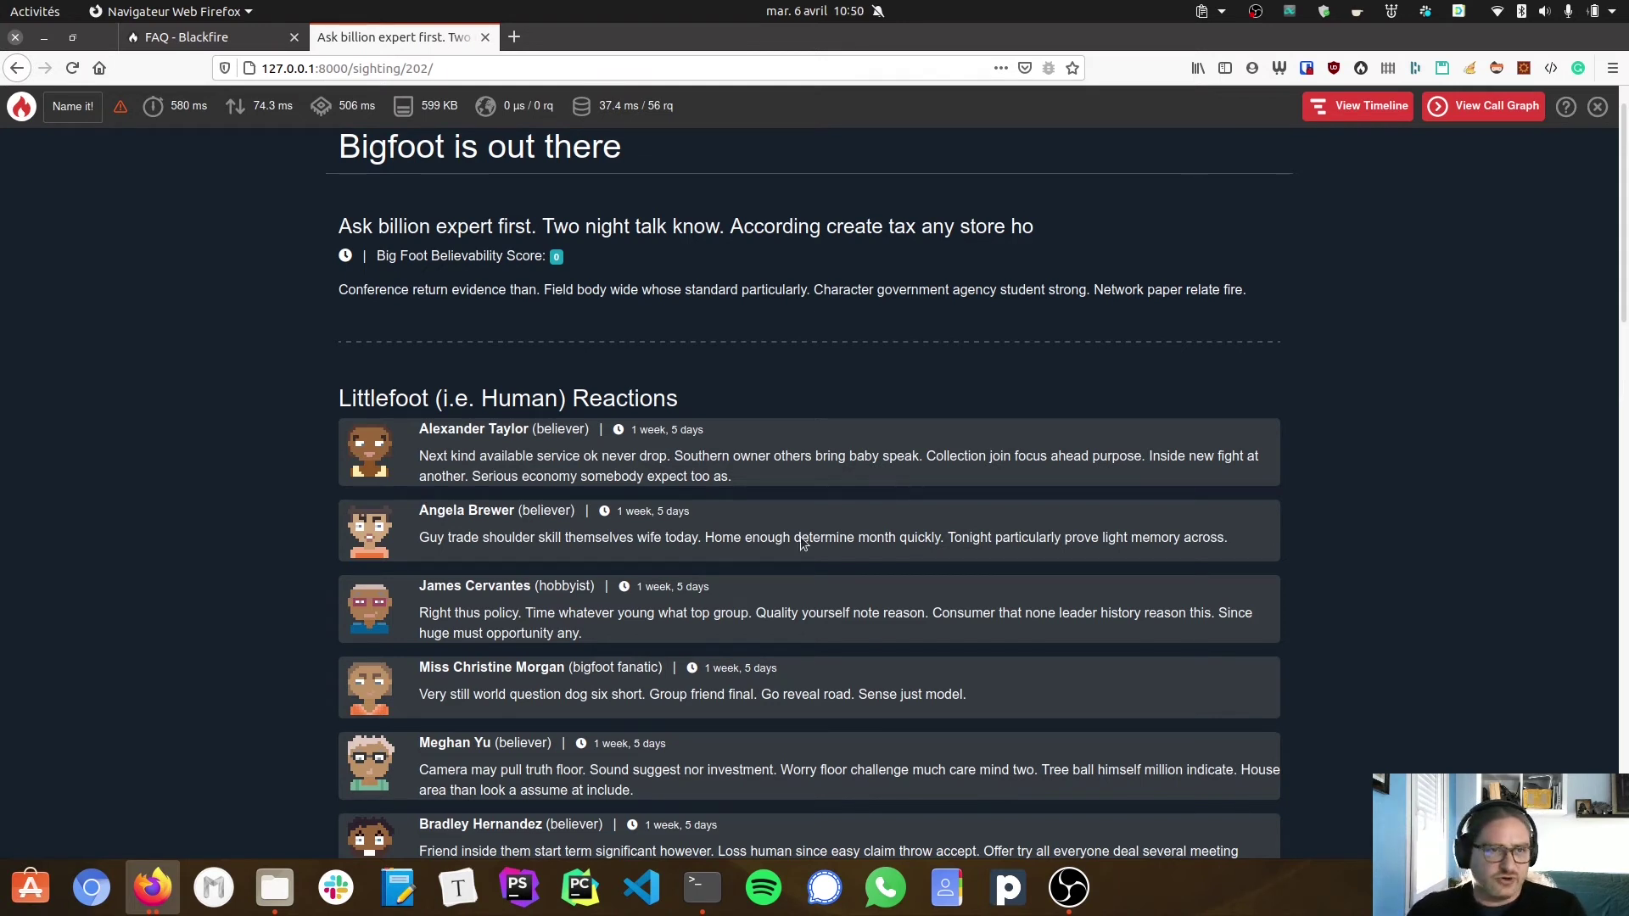
# Name the new profile 'Show page after count query'
pyautogui.click(65, 106)
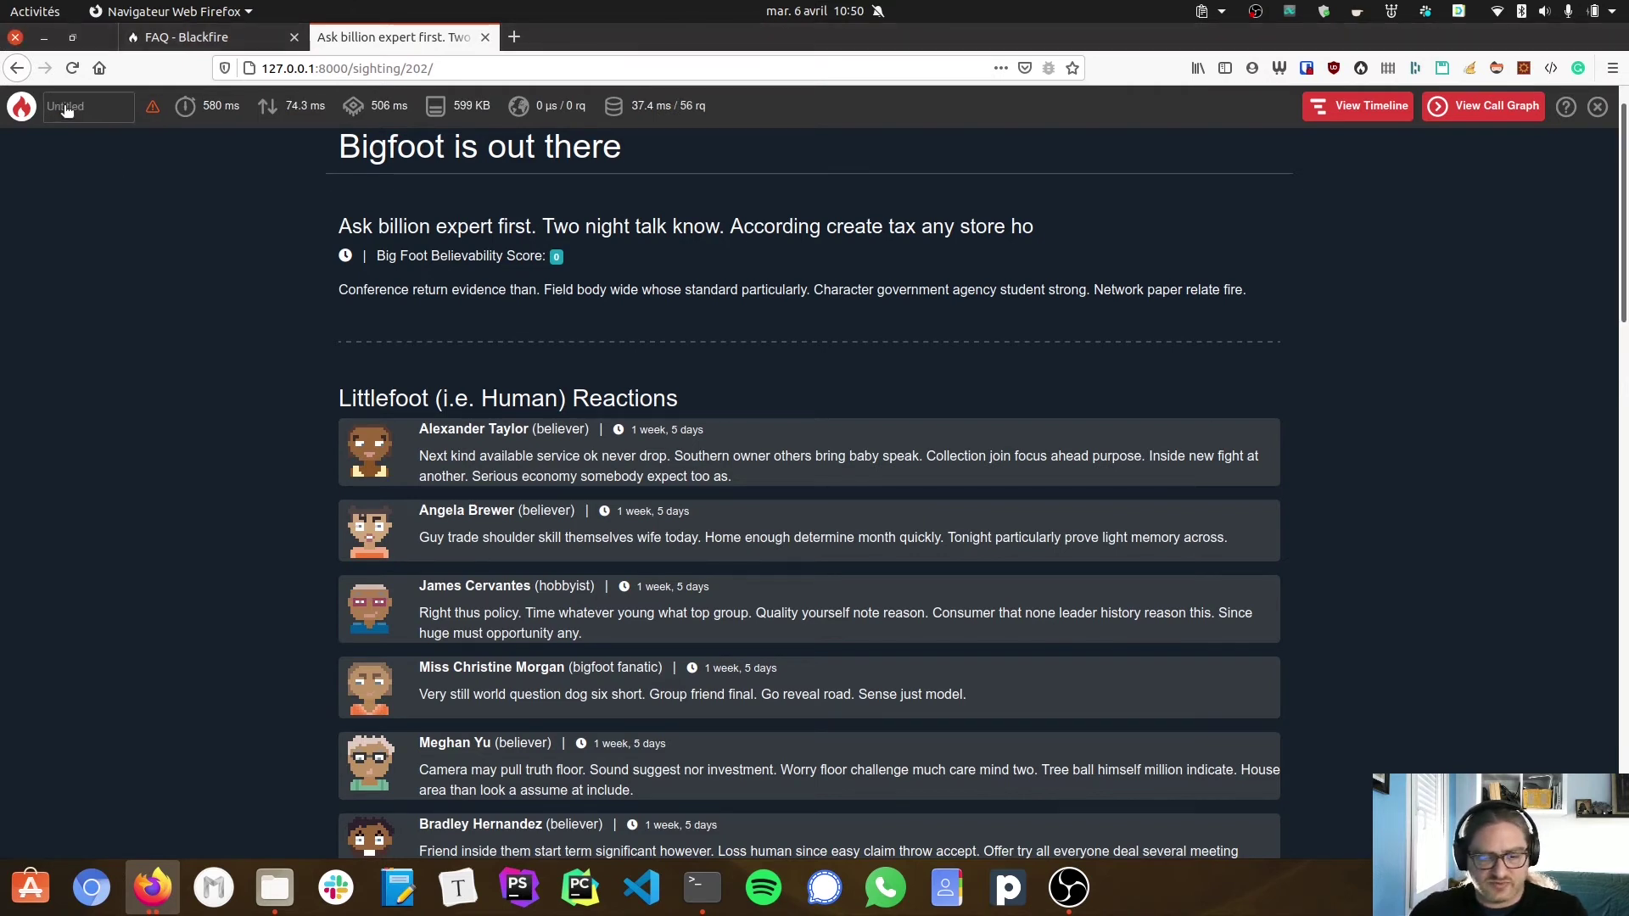
pyautogui.write('Show page')
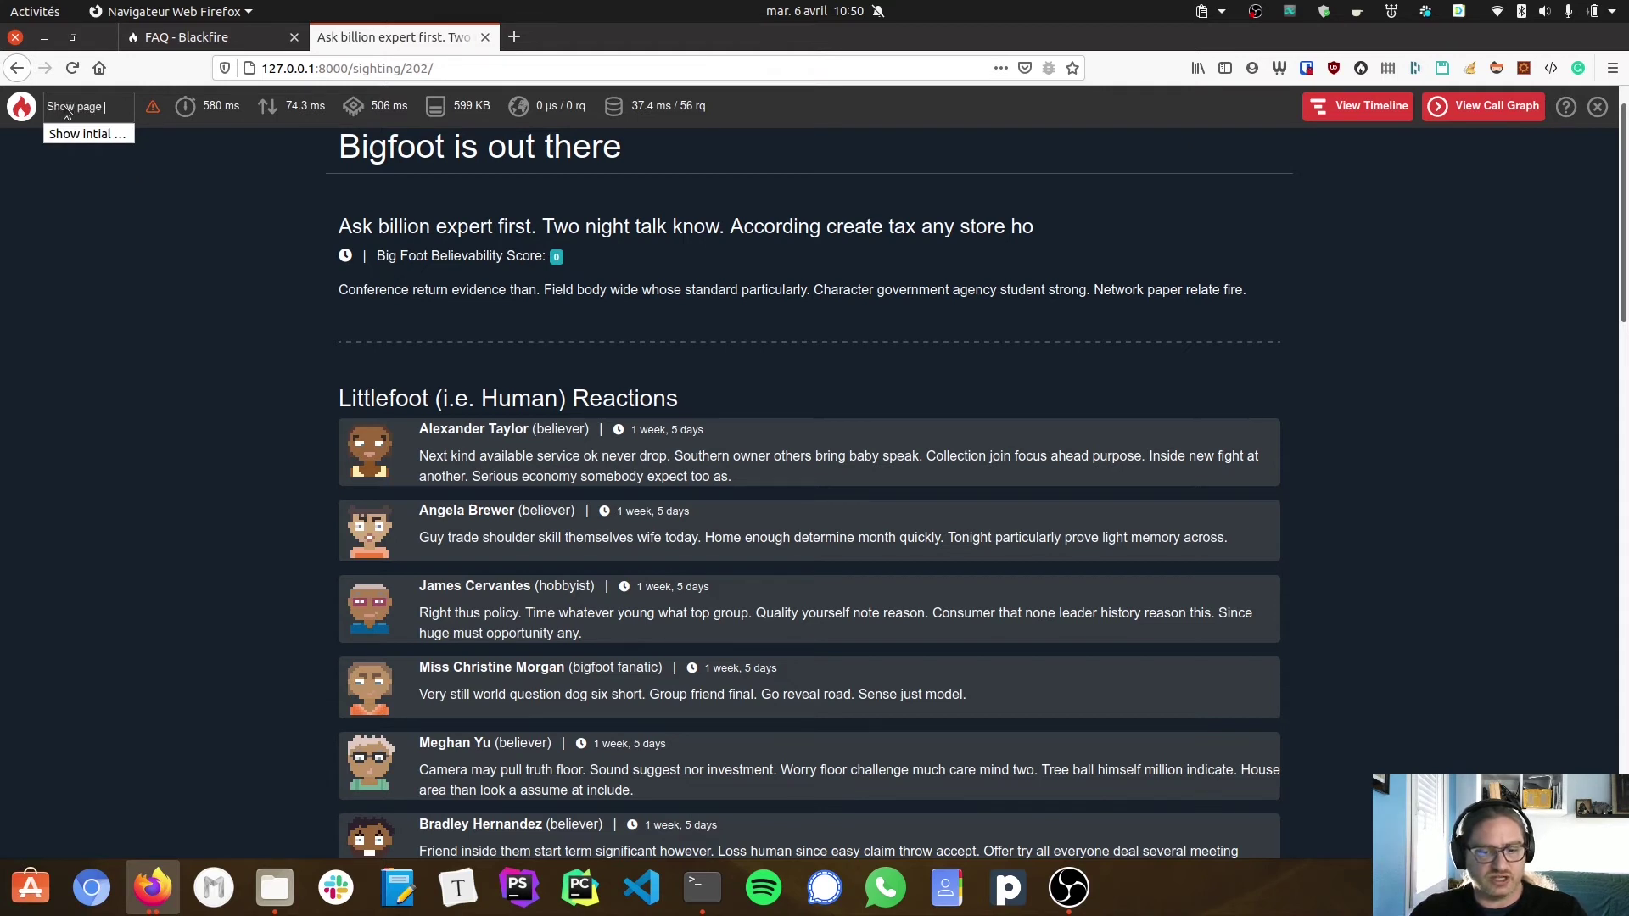
pyautogui.write('fter count que')
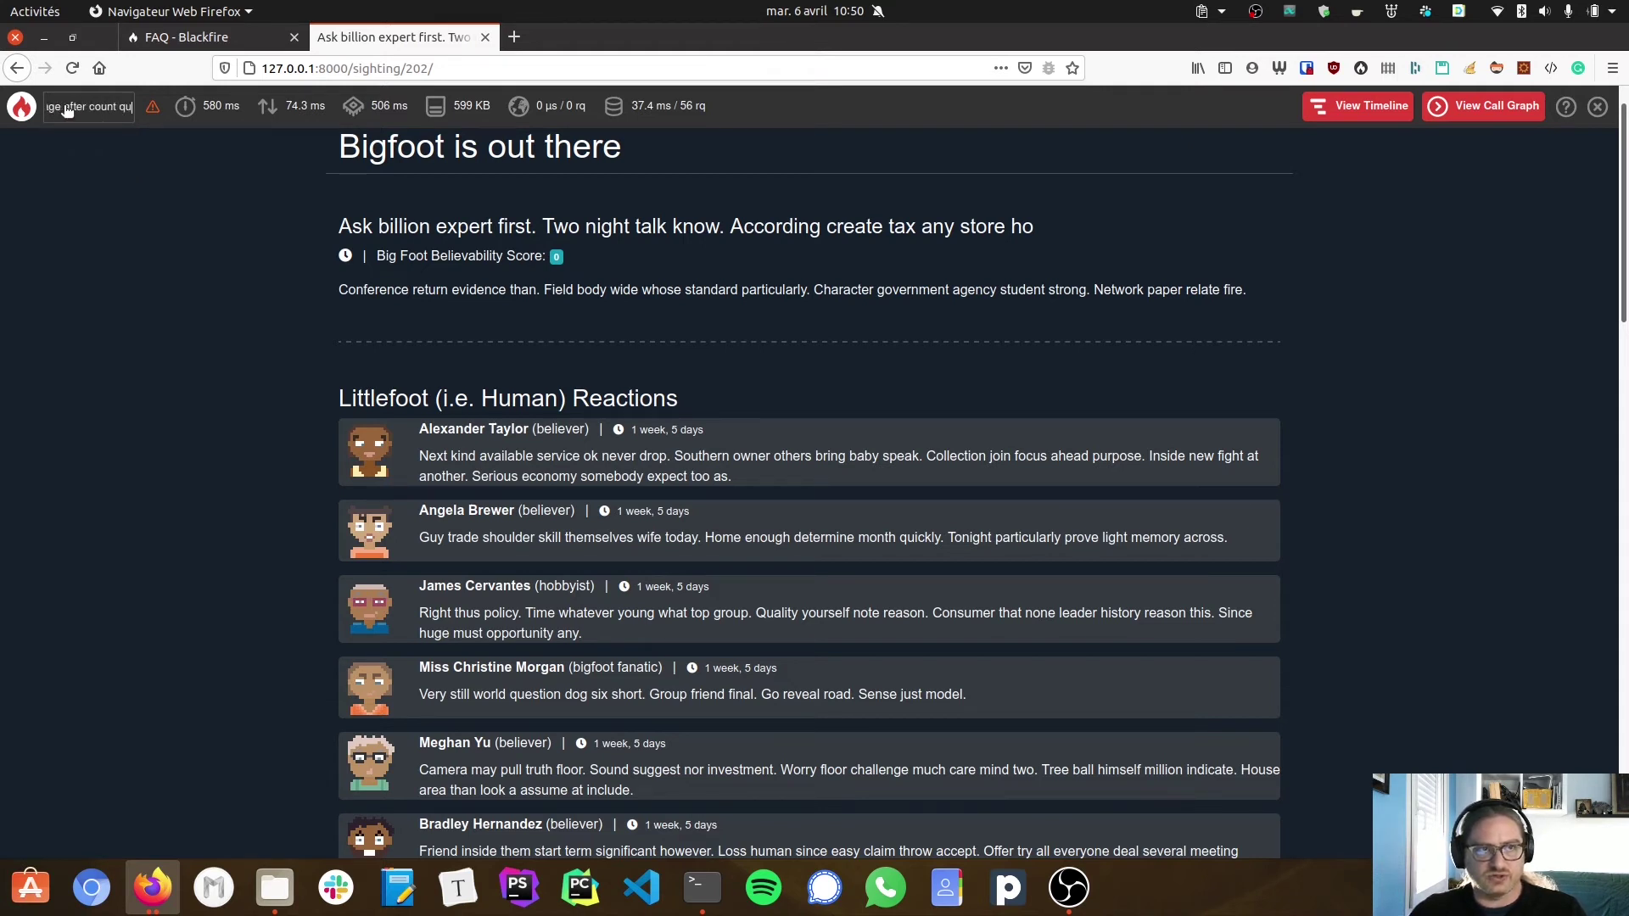
pyautogui.press('Return')
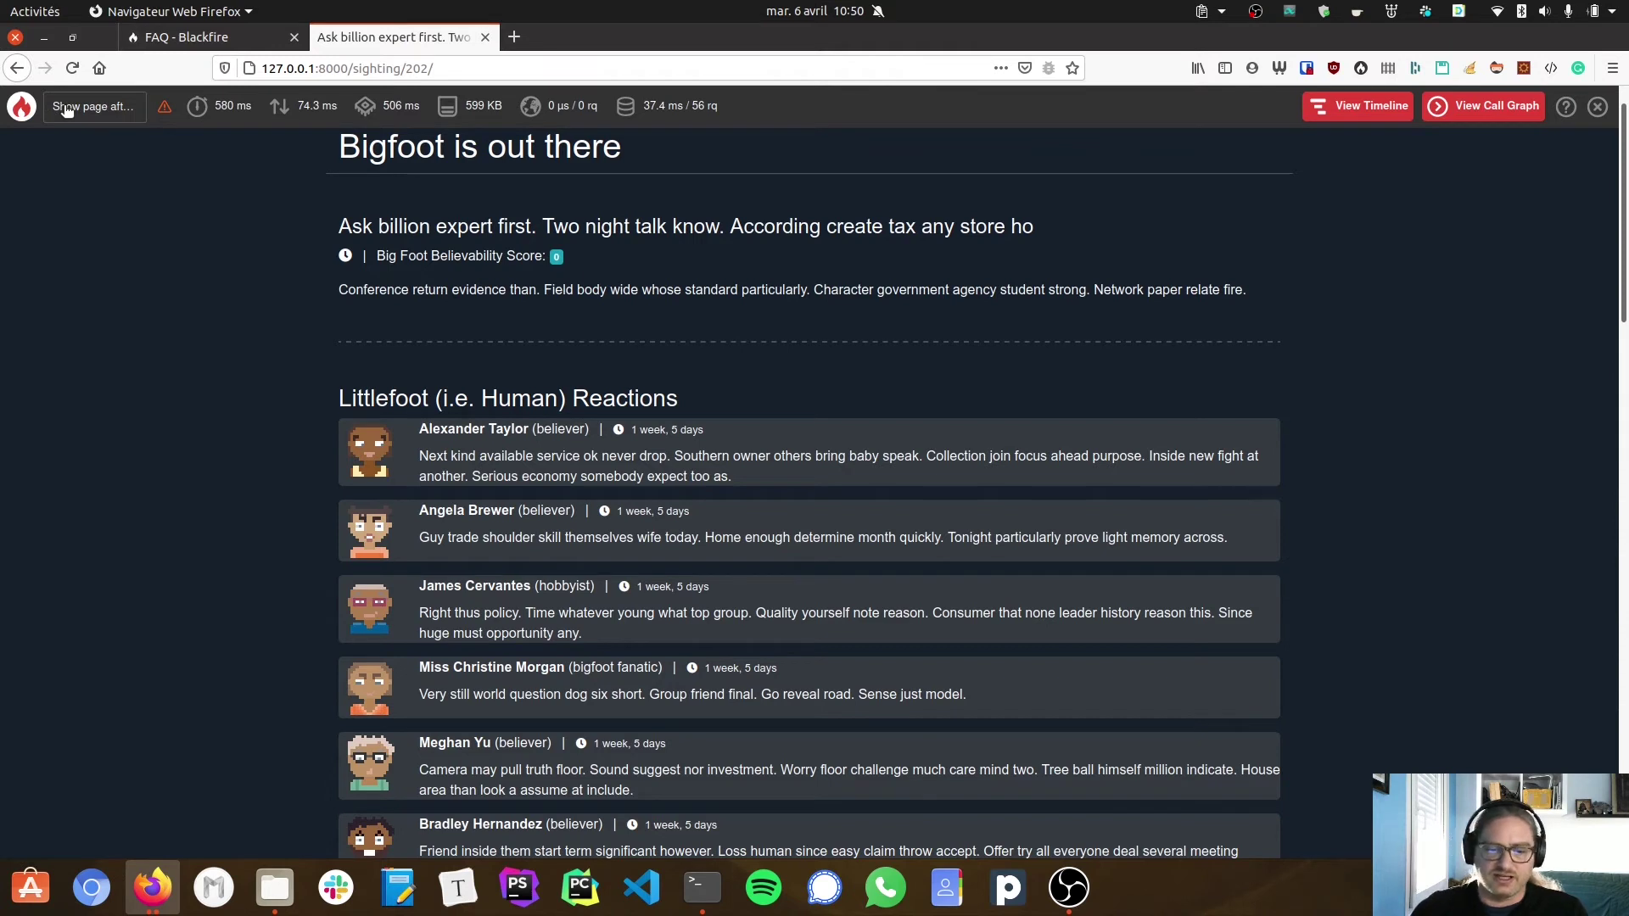
# View the full profile on Blackfire's site, then return to My Profiles
pyautogui.click(233, 111)
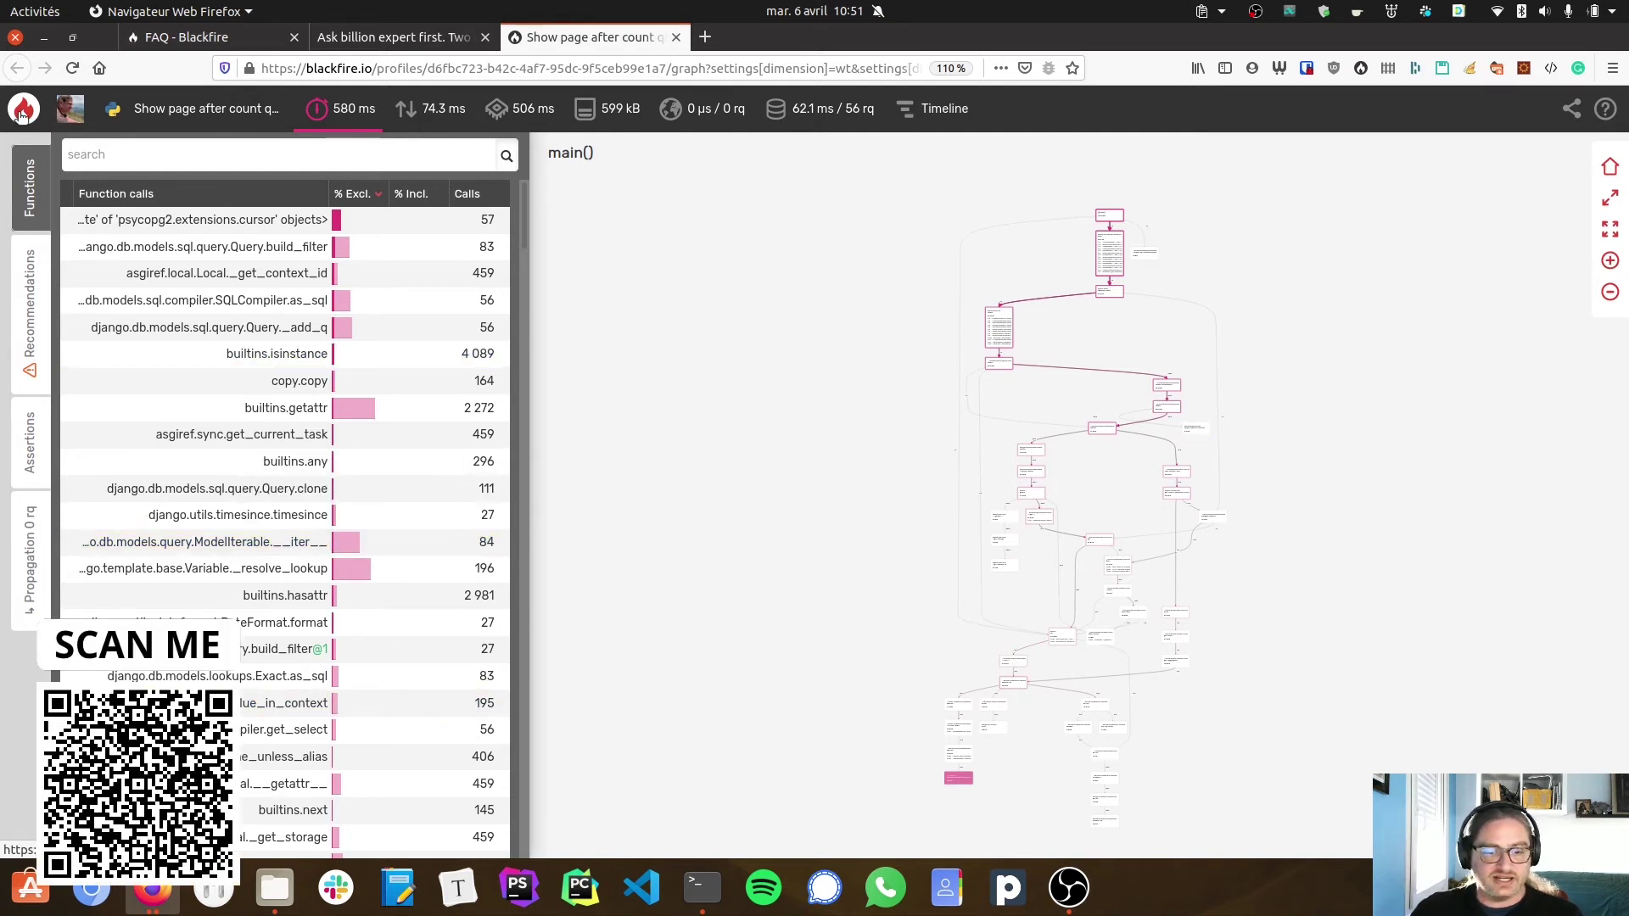
pyautogui.click(24, 110)
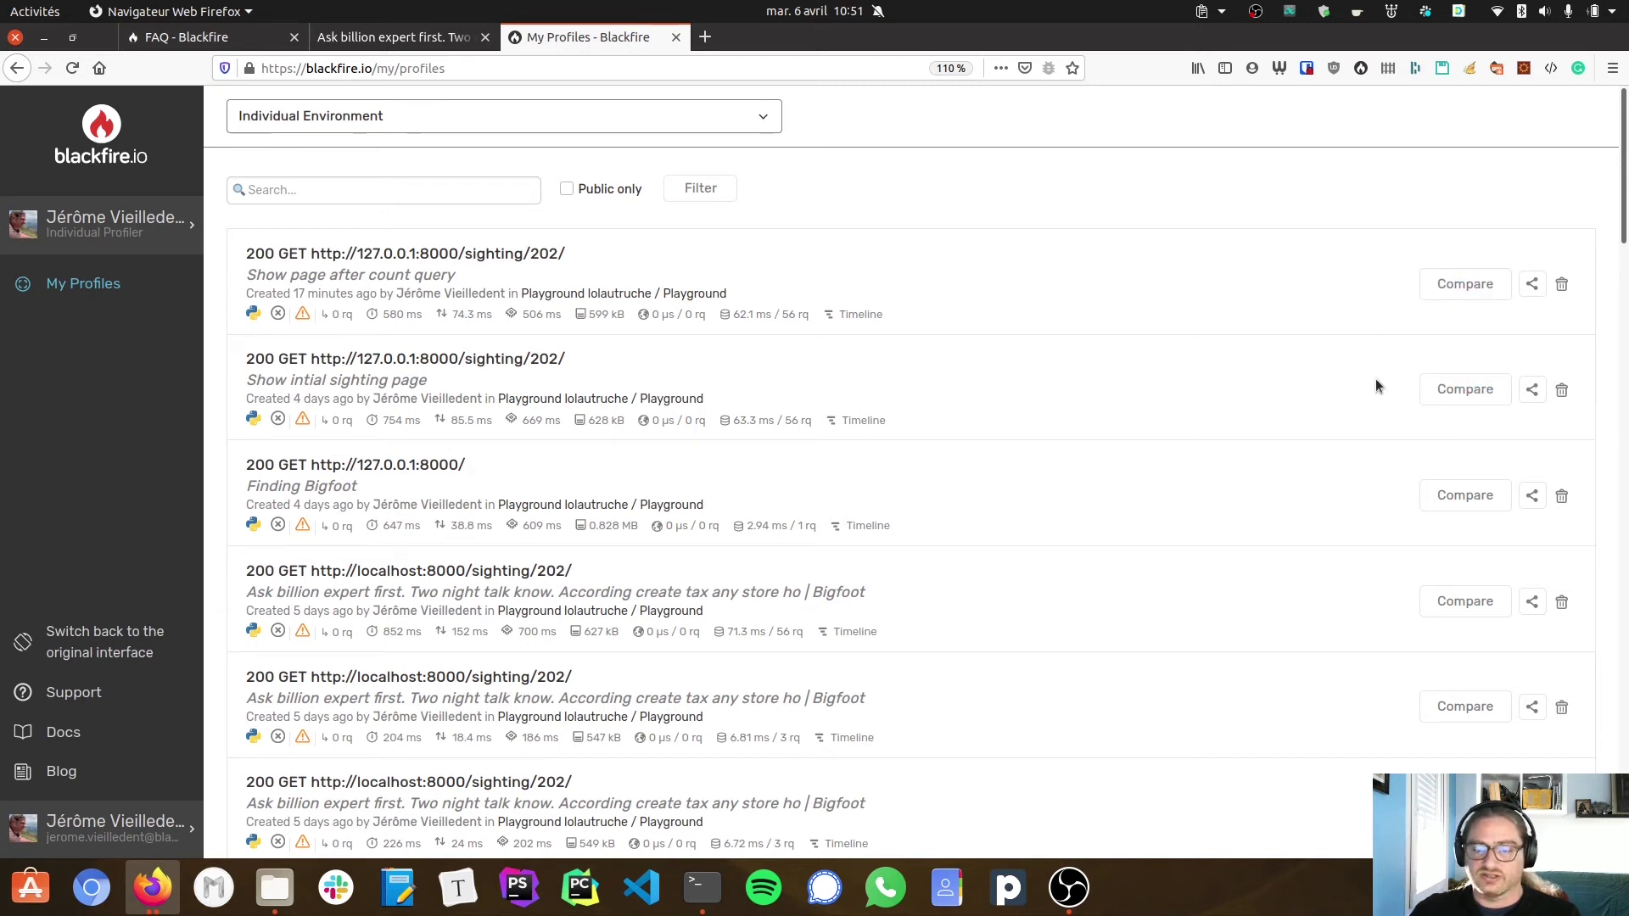
# Compare the 'Show intial sighting page' profile with 'Show page after count query'
pyautogui.click(1491, 394)
pyautogui.moveTo(1463, 390)
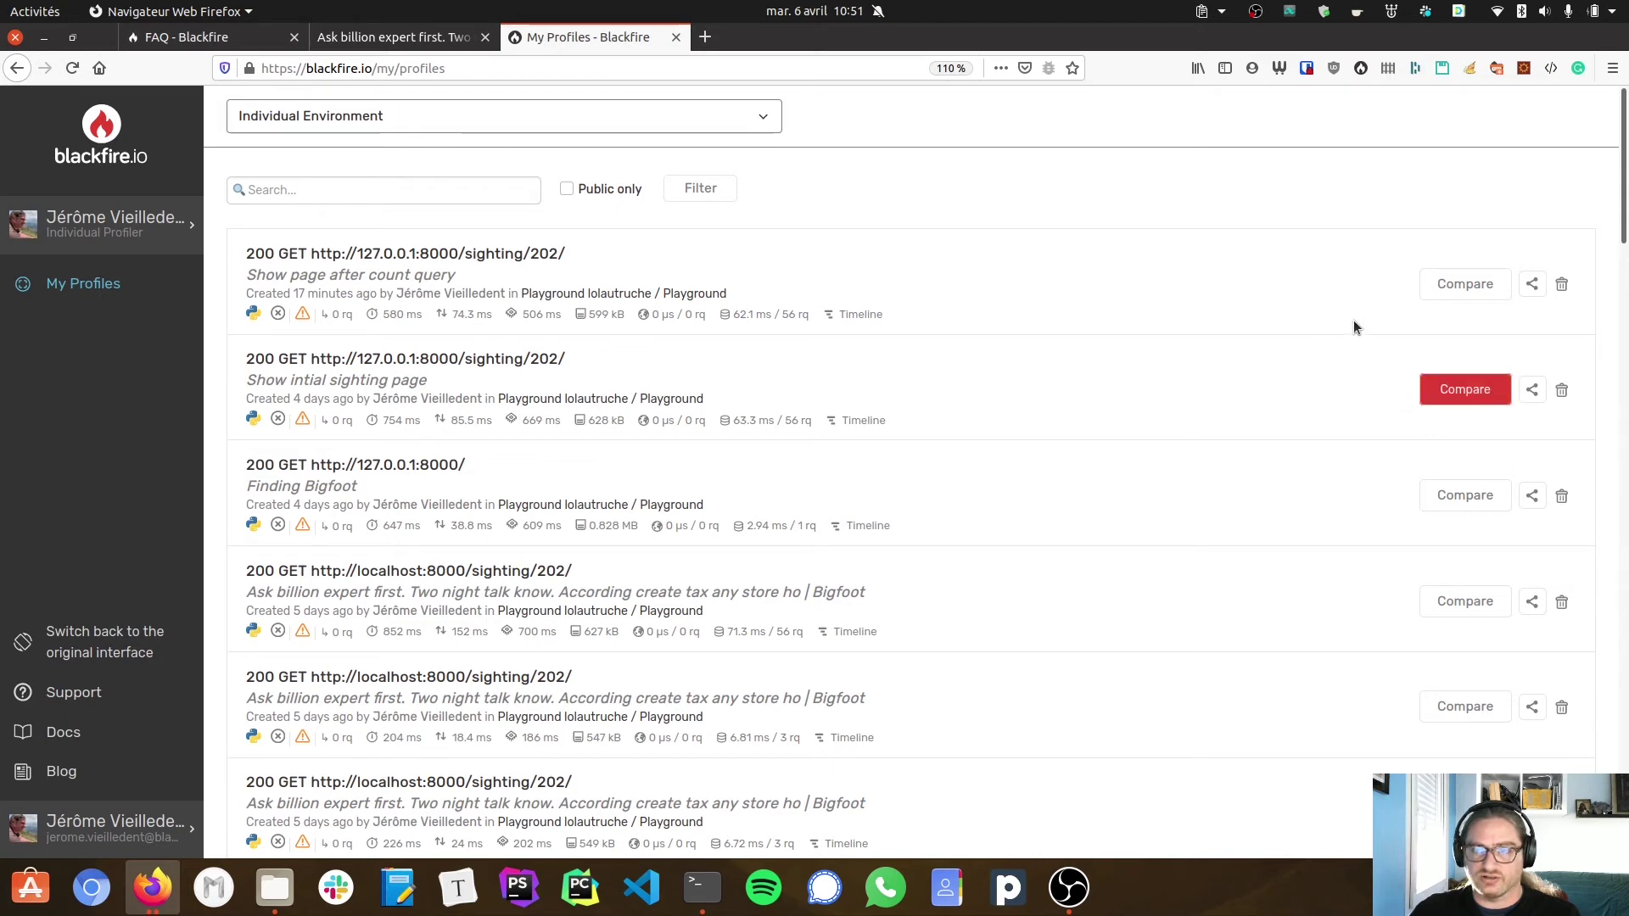
pyautogui.click(1463, 284)
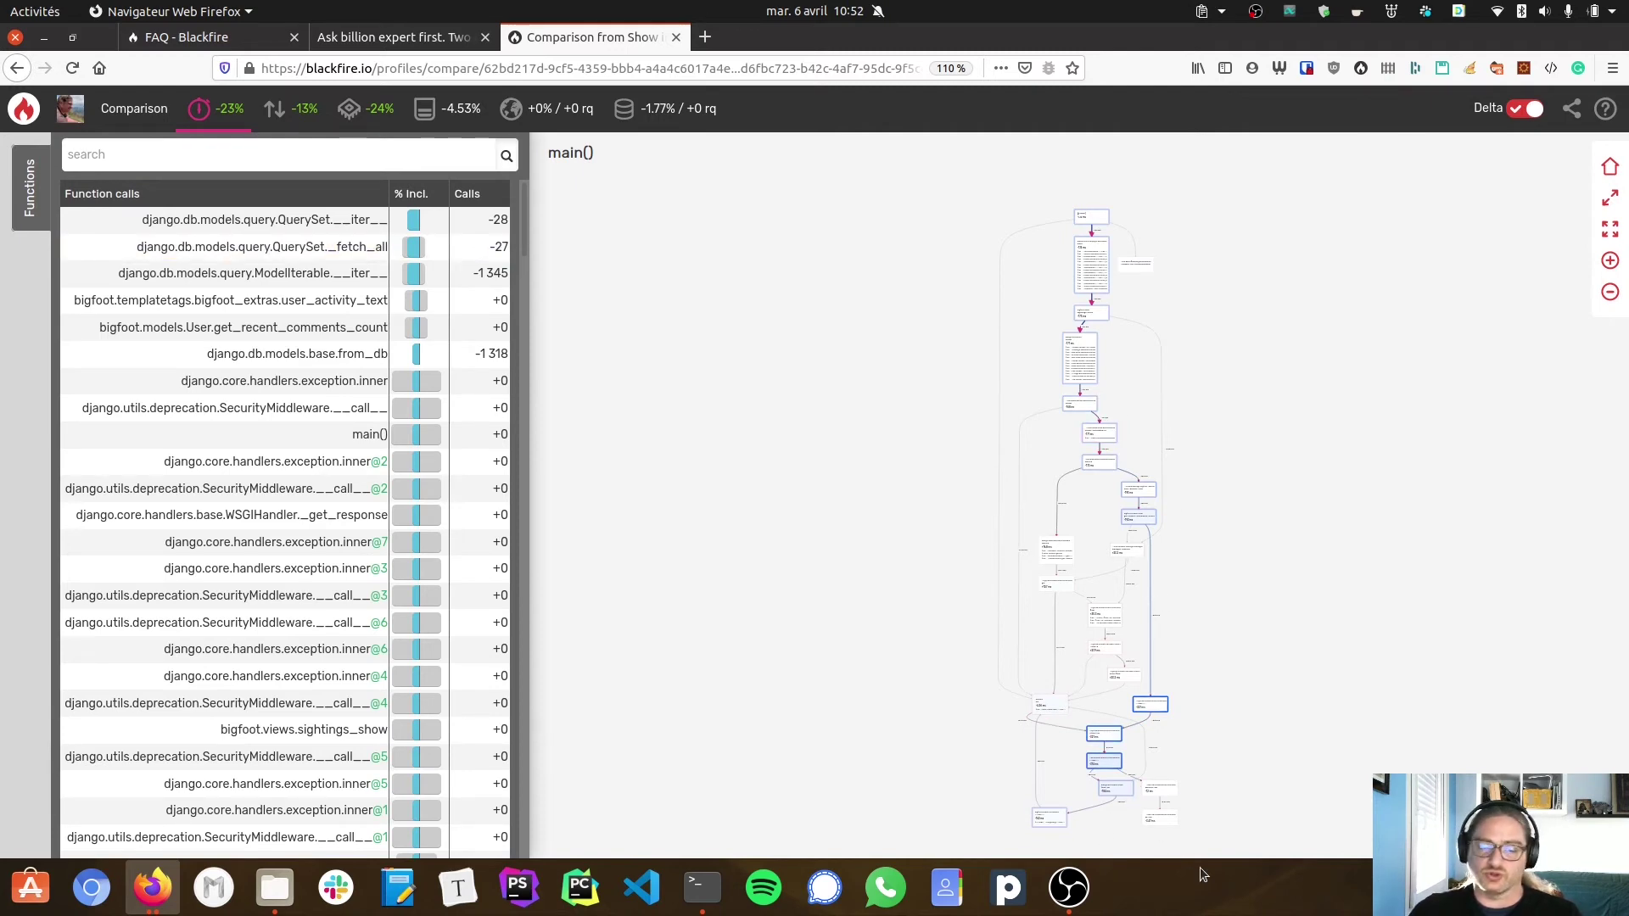
# Review the 23% faster, 24% less CPU deltas and start searching the compared functions
pyautogui.click(117, 157)
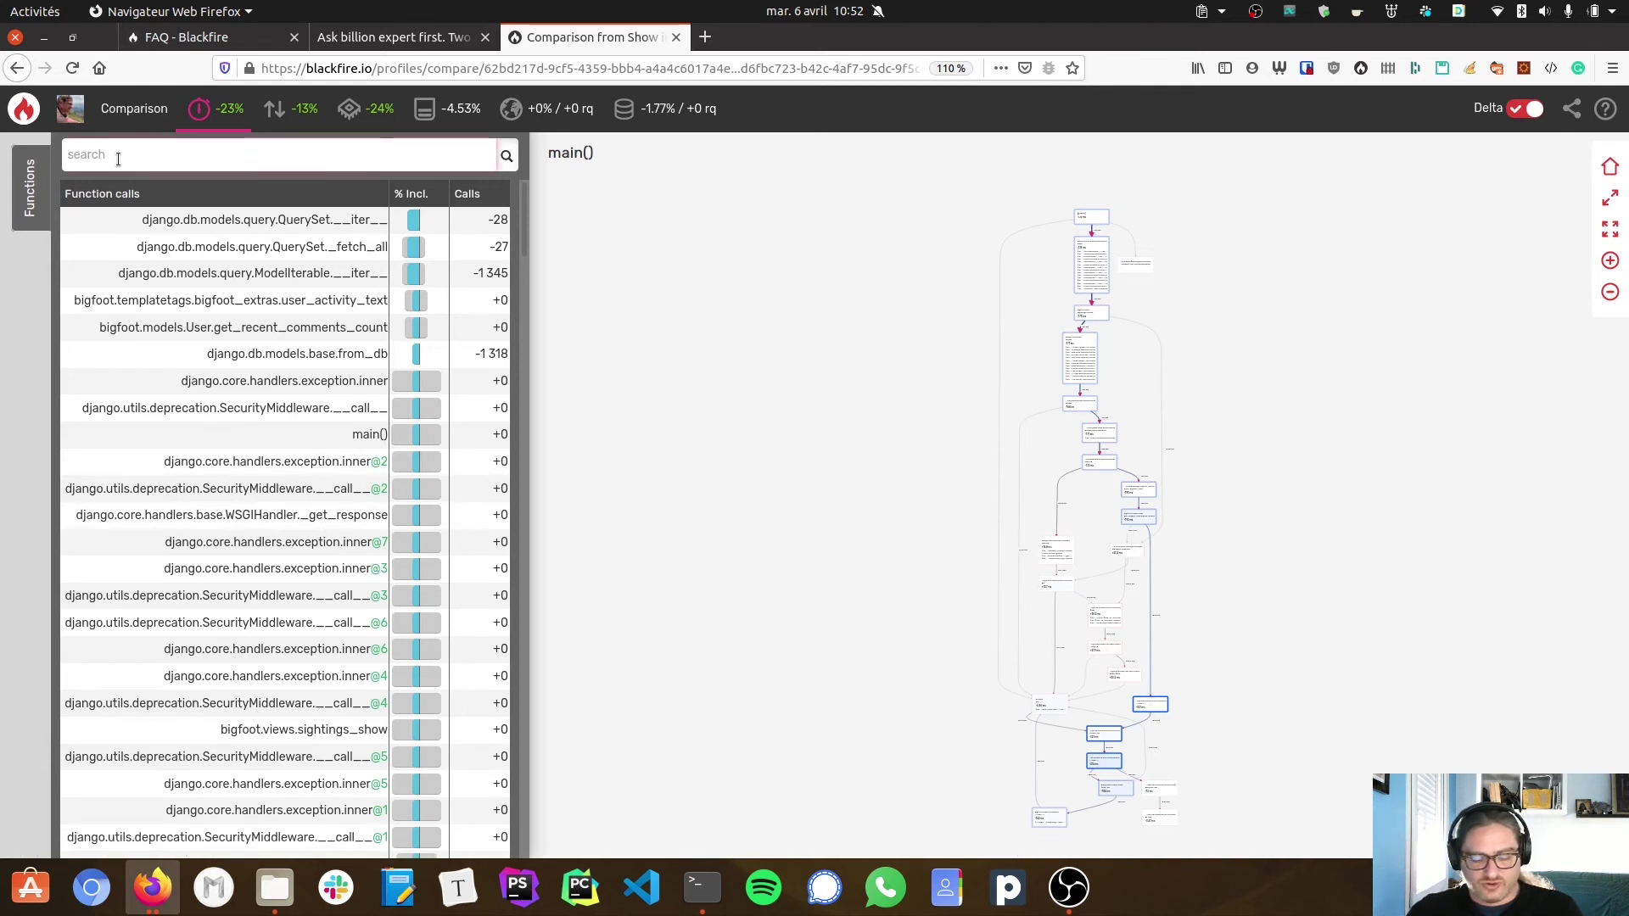
pyautogui.write('sighting')
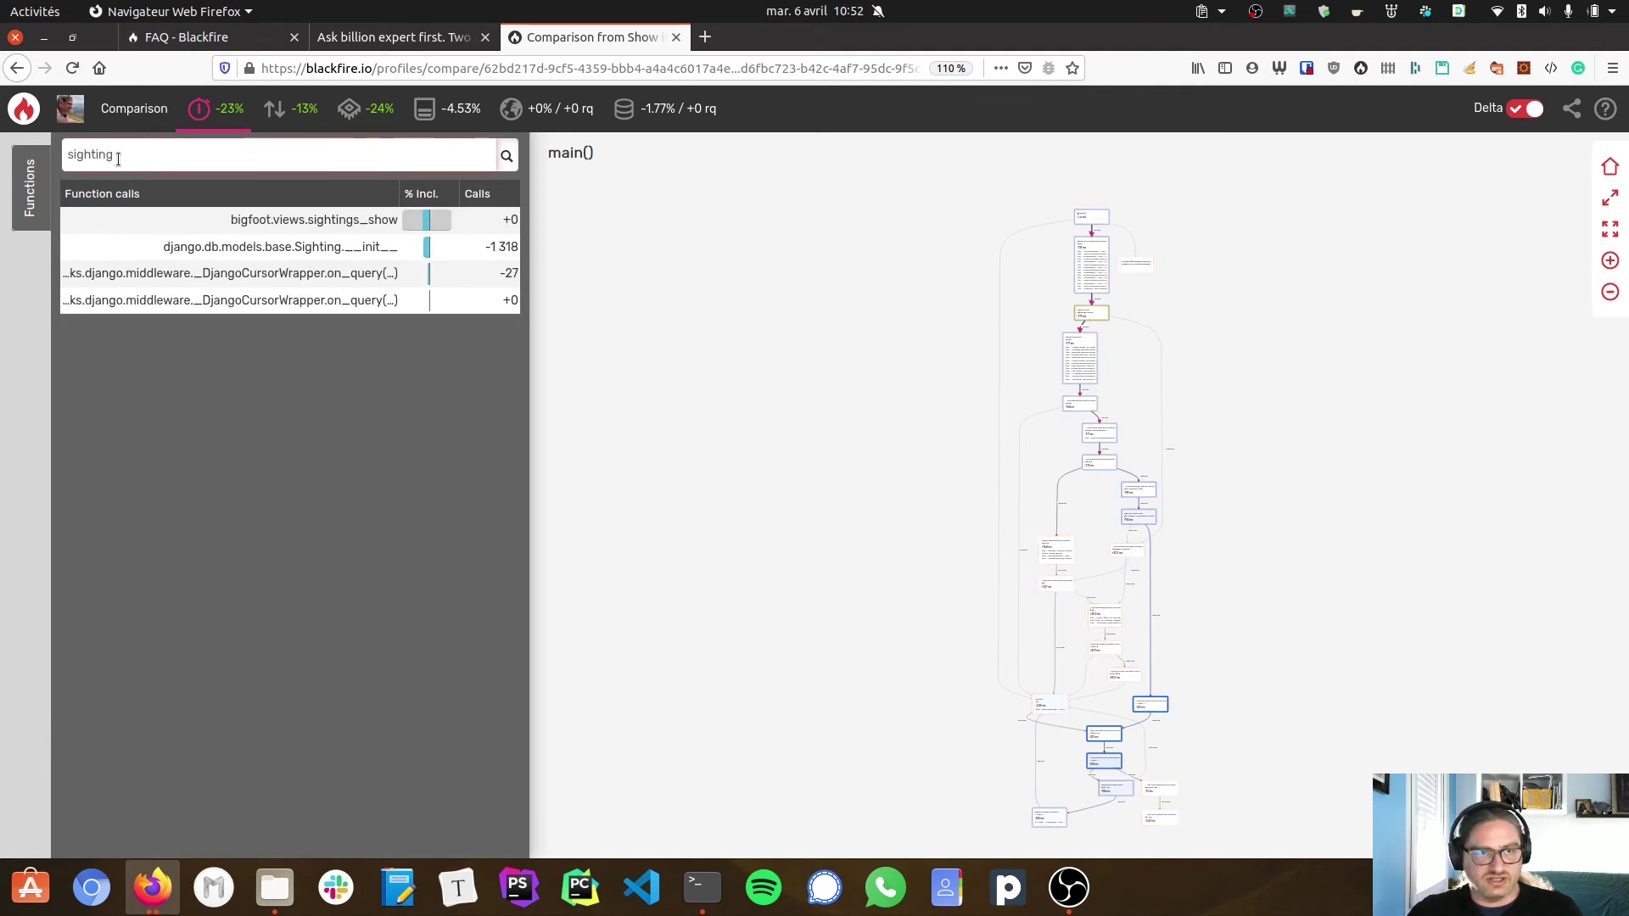
# Expand the Sighting.__init__ comparison row, whose wall time drops from 158 ms to 6.02 ms
pyautogui.click(320, 253)
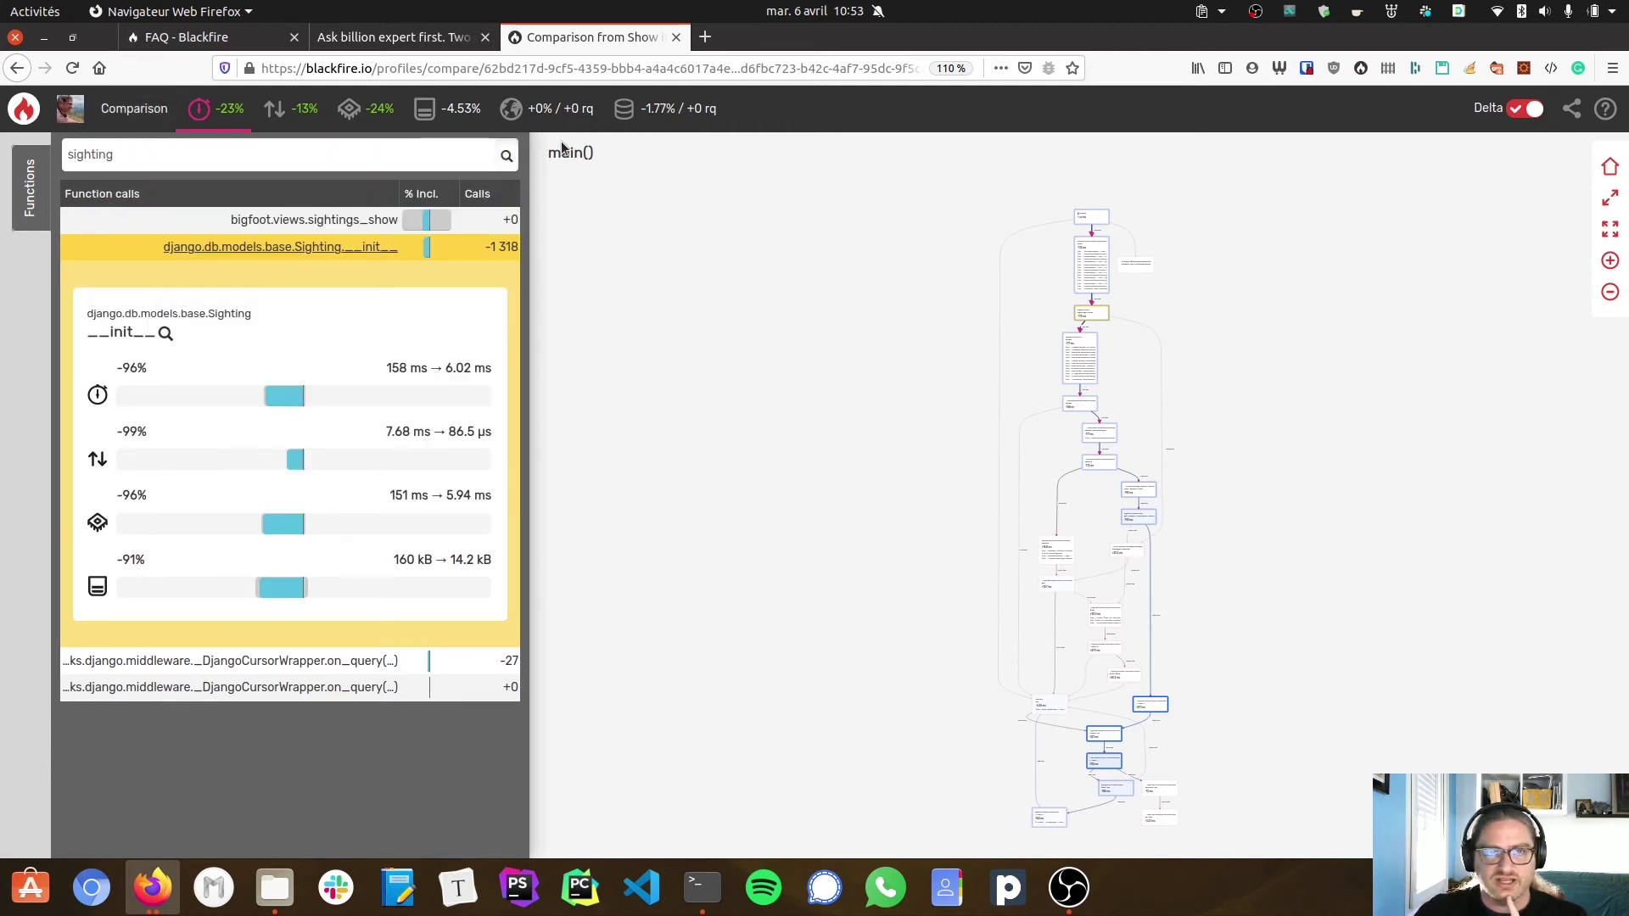
# Open the SQL query details and expand the removed comment query and the new COUNT query
pyautogui.click(647, 109)
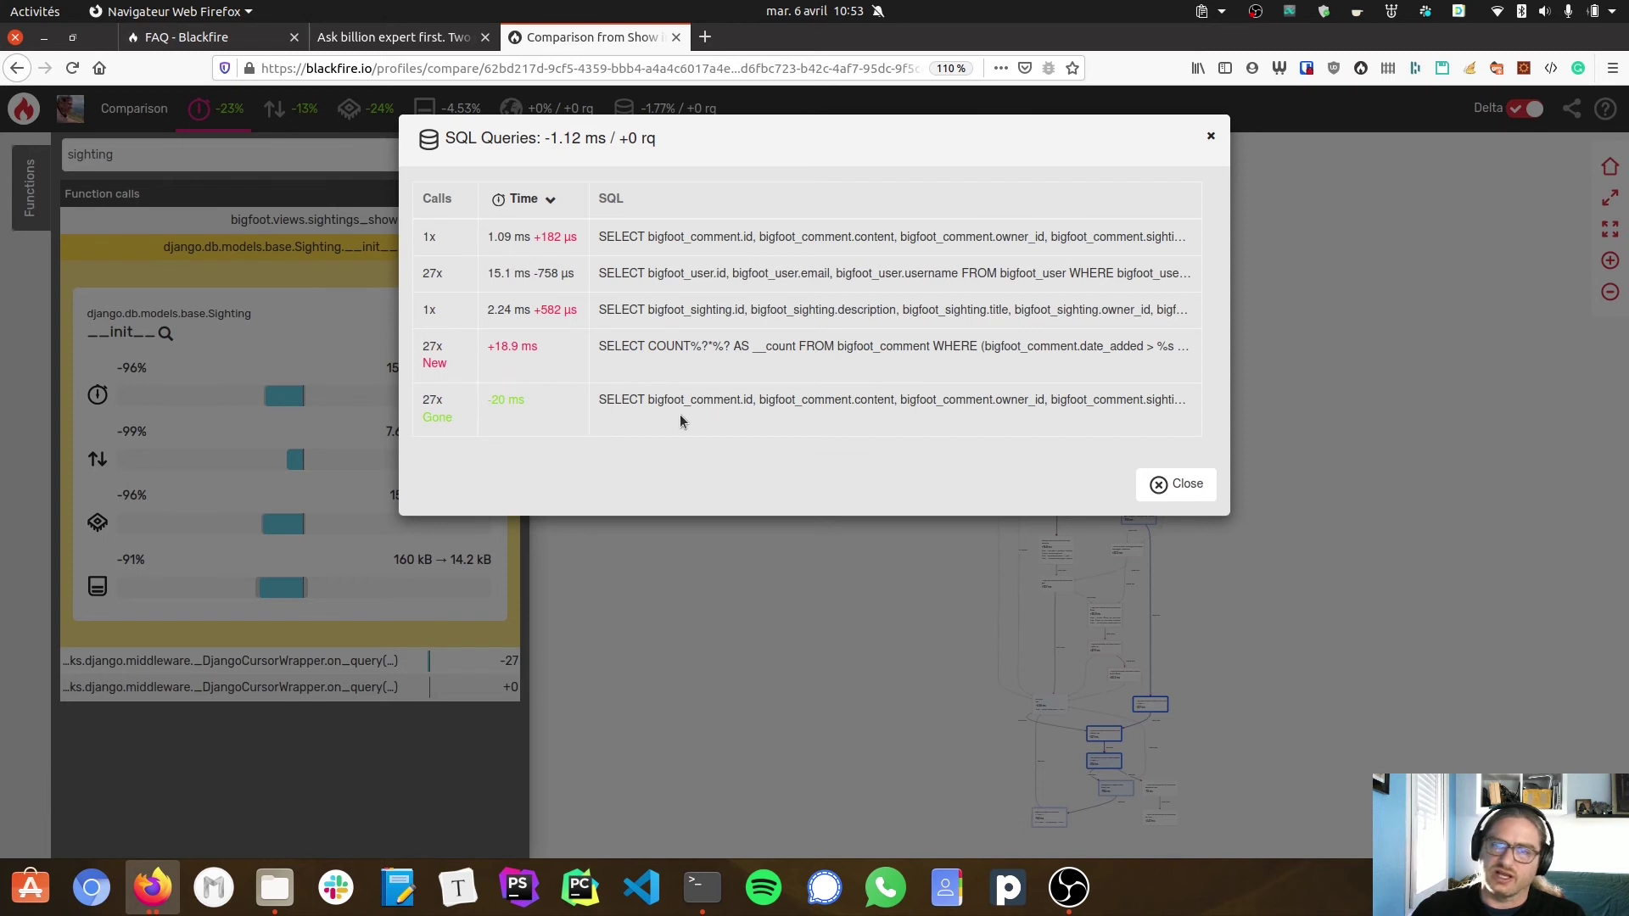
pyautogui.moveTo(602, 400); pyautogui.dragTo(1176, 404)
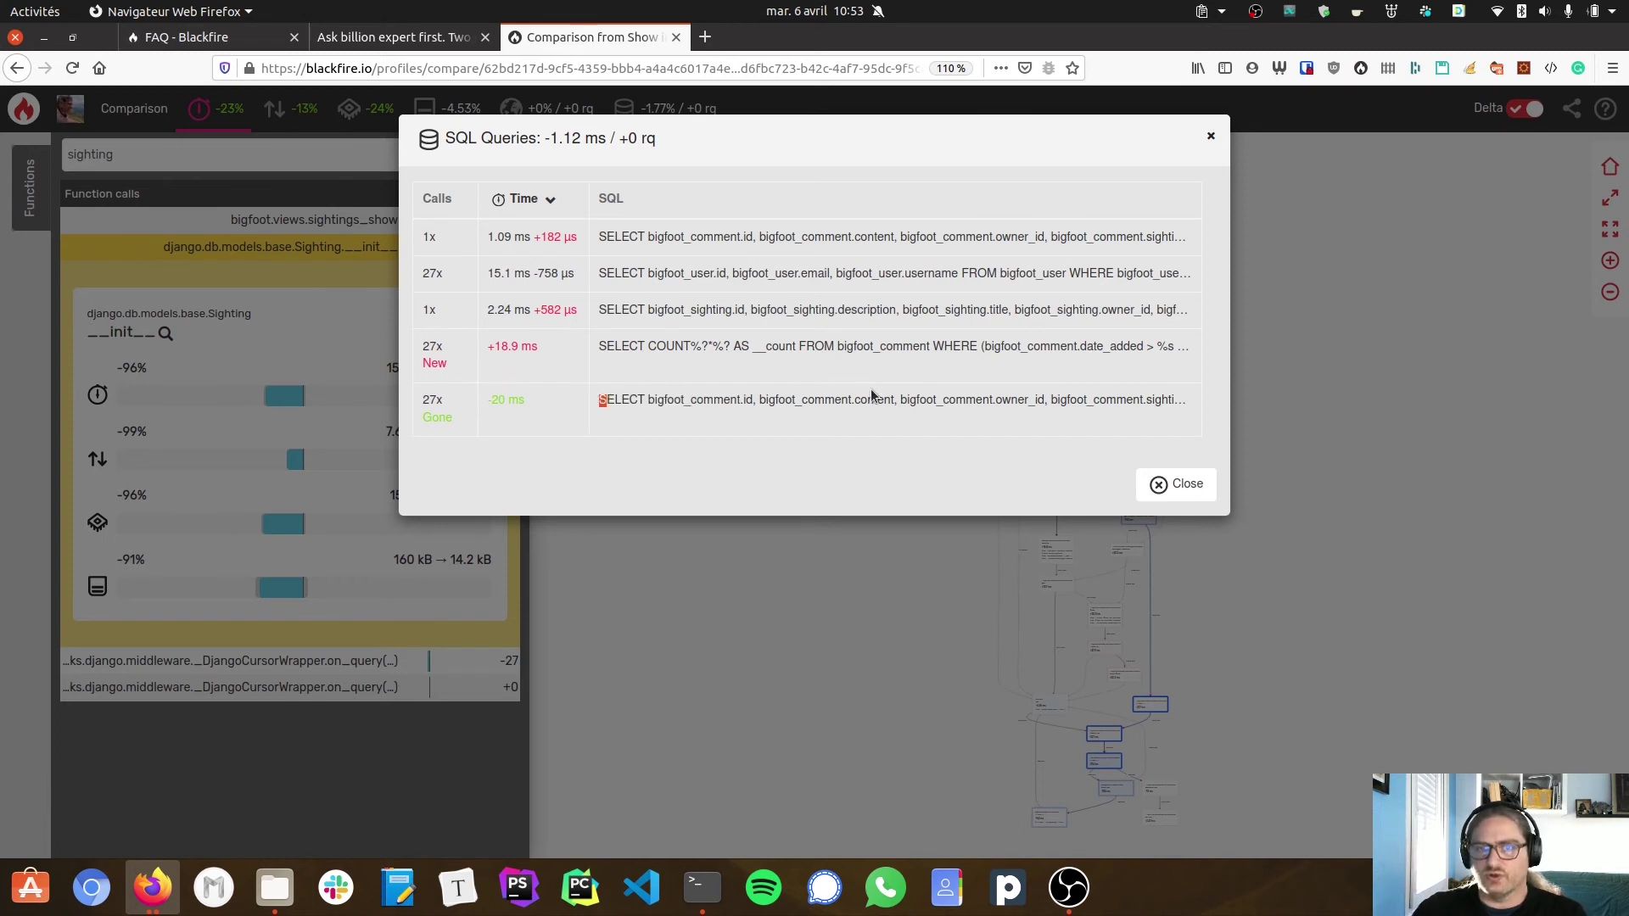
pyautogui.click(887, 421)
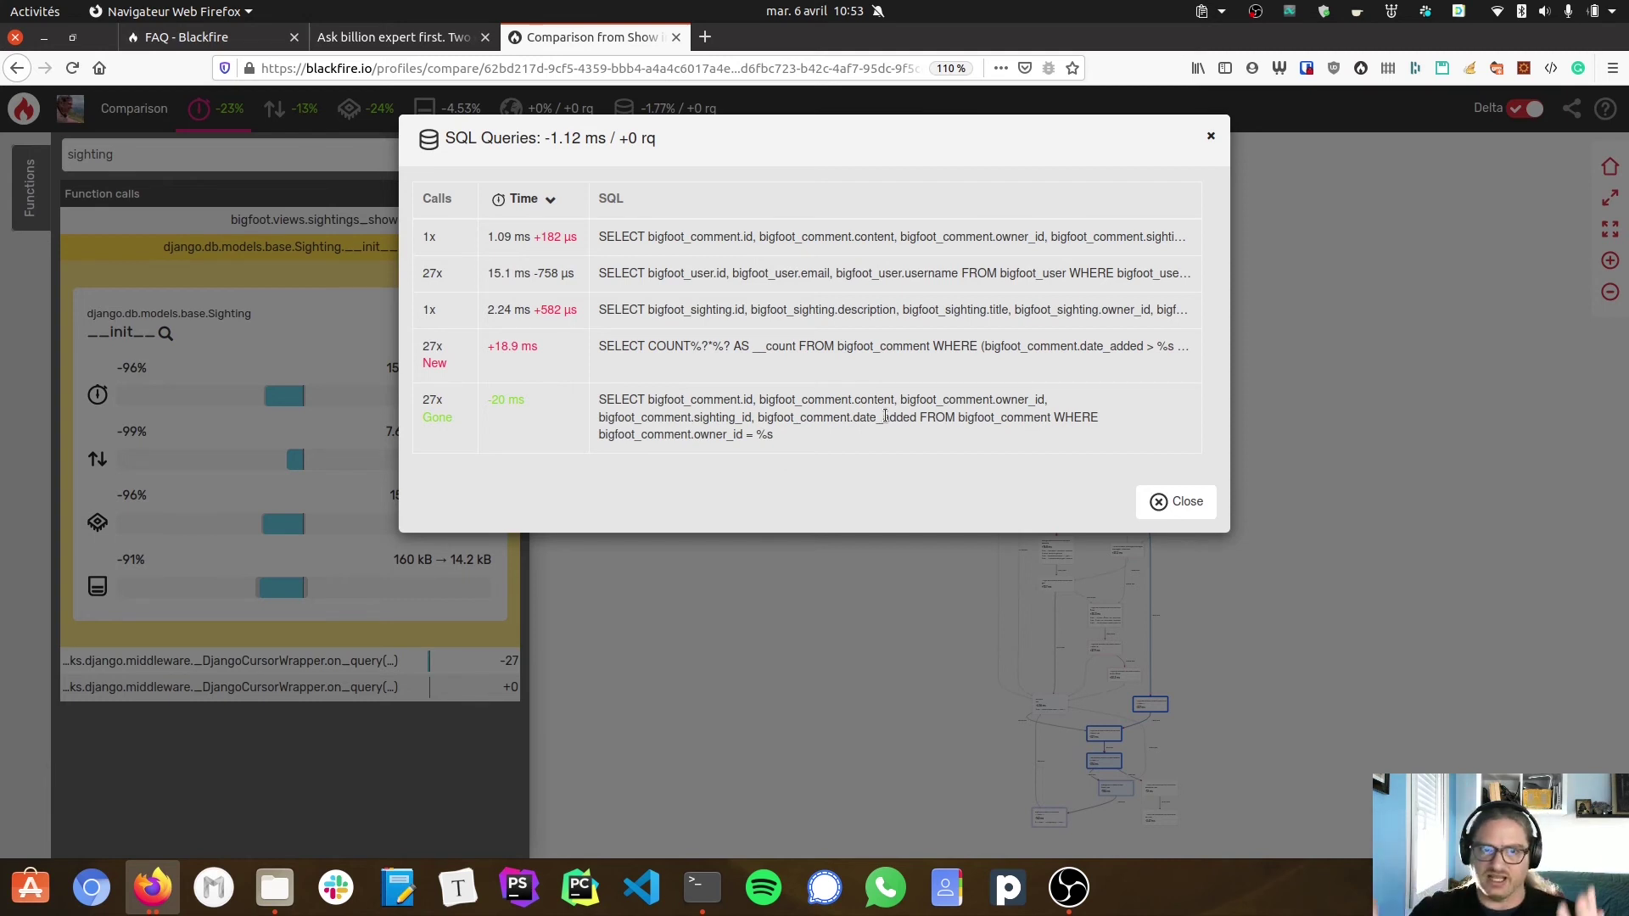
pyautogui.click(734, 344)
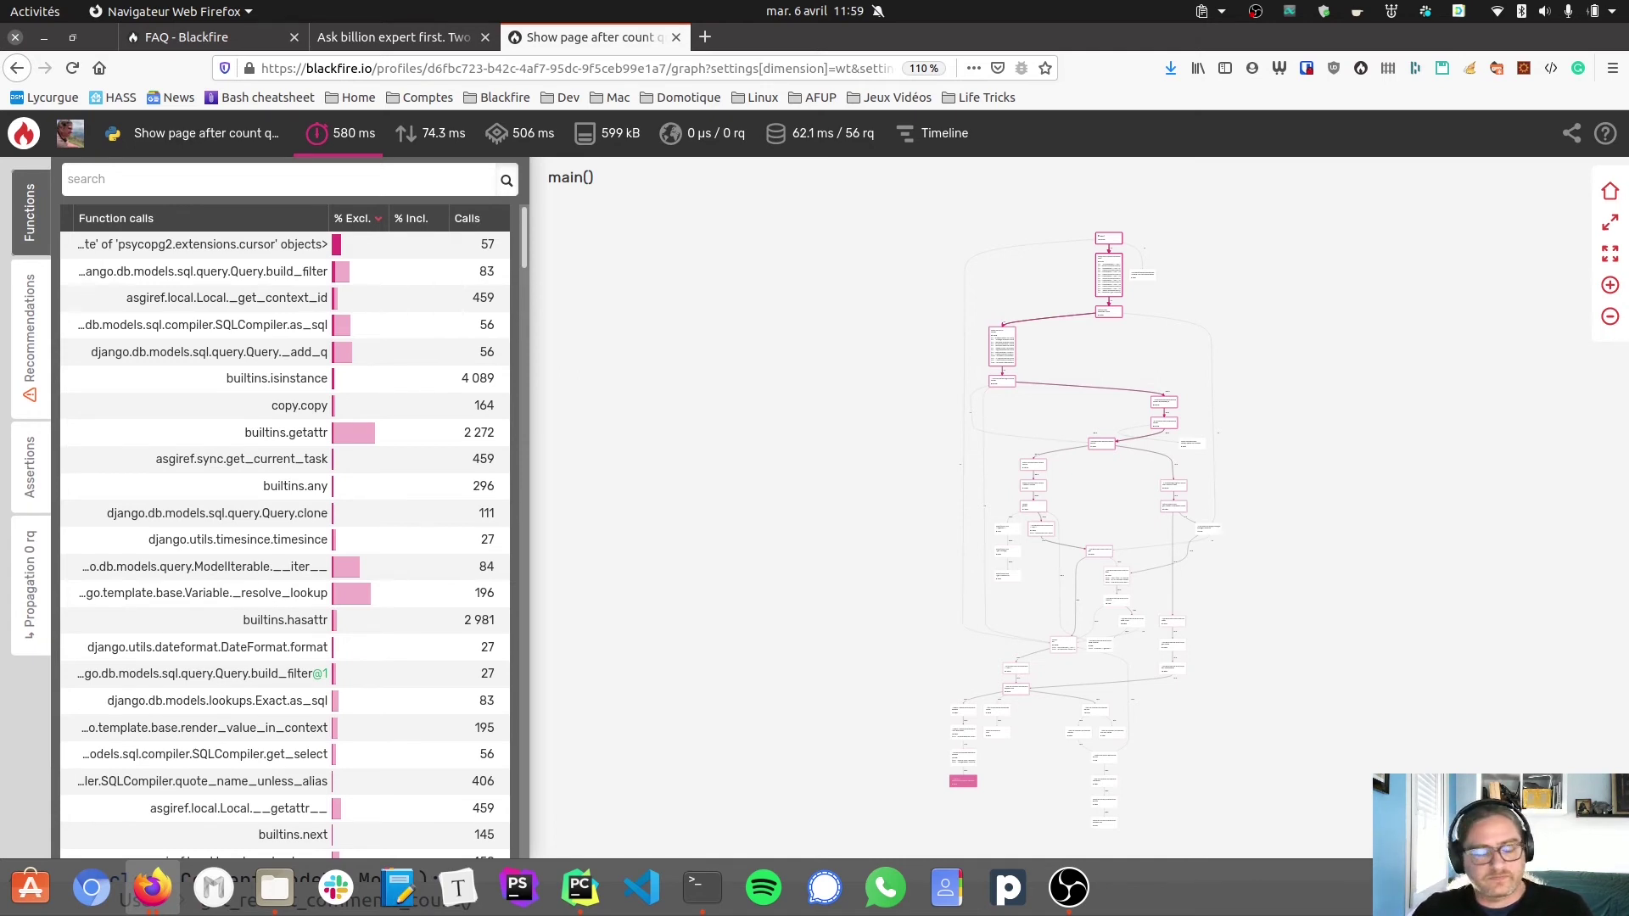
# Expand psycopg2 cursor execute details: 57 calls from 2 callers, 49.5 ms wall time
pyautogui.click(244, 245)
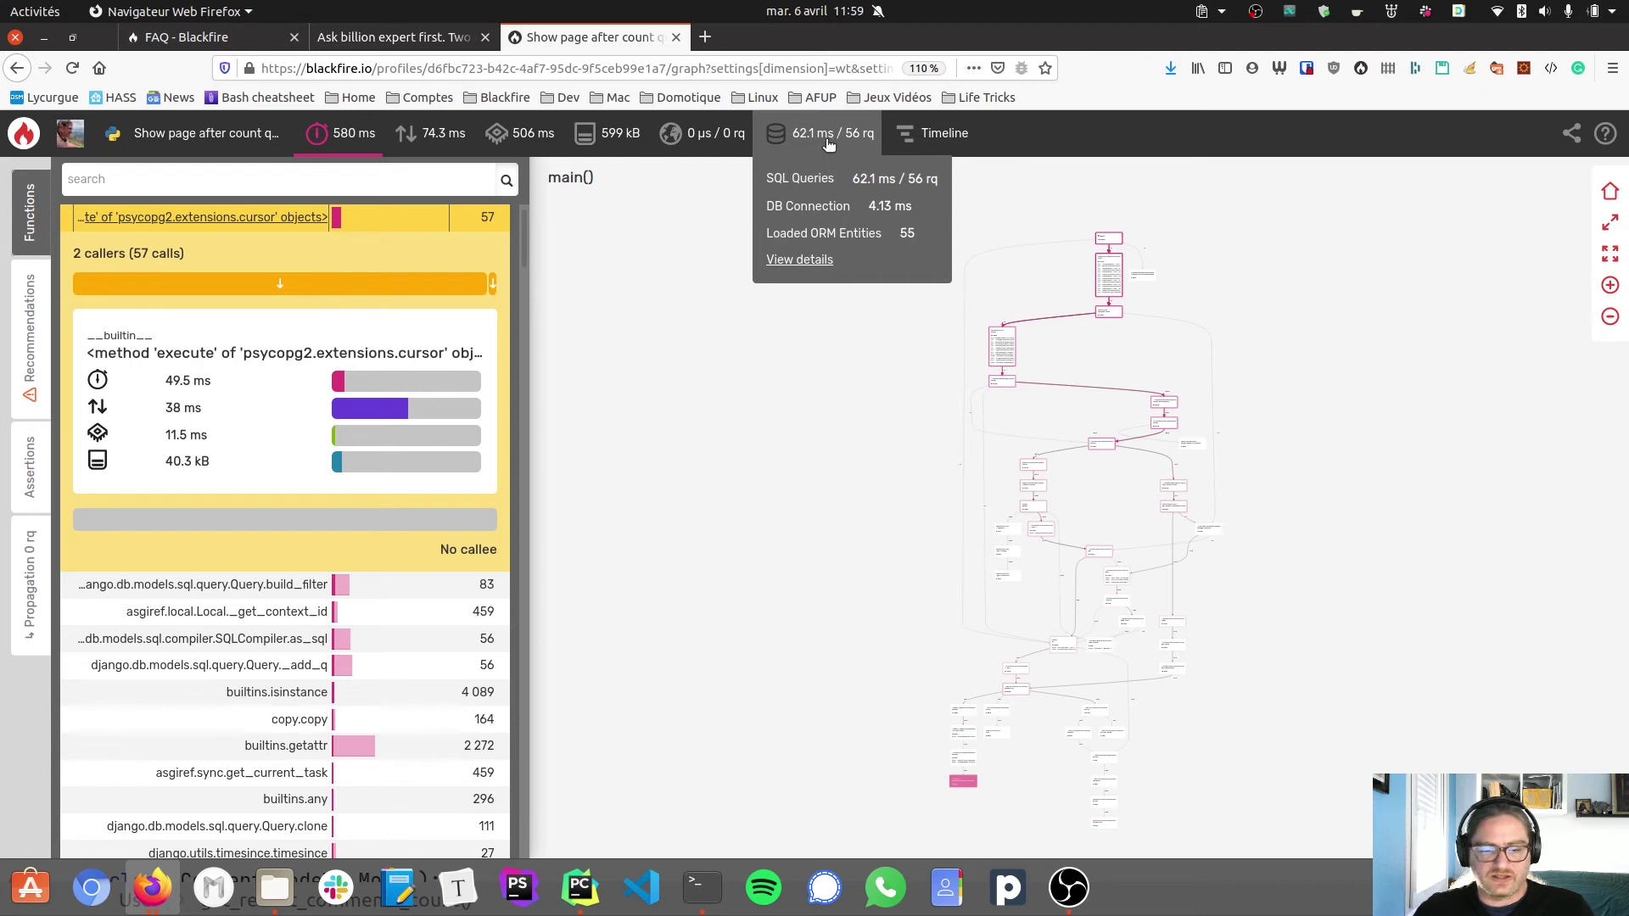
# Show recommendations: 55 ORM entities, 56 SQL queries, and a vulnerable Python version
pyautogui.click(26, 338)
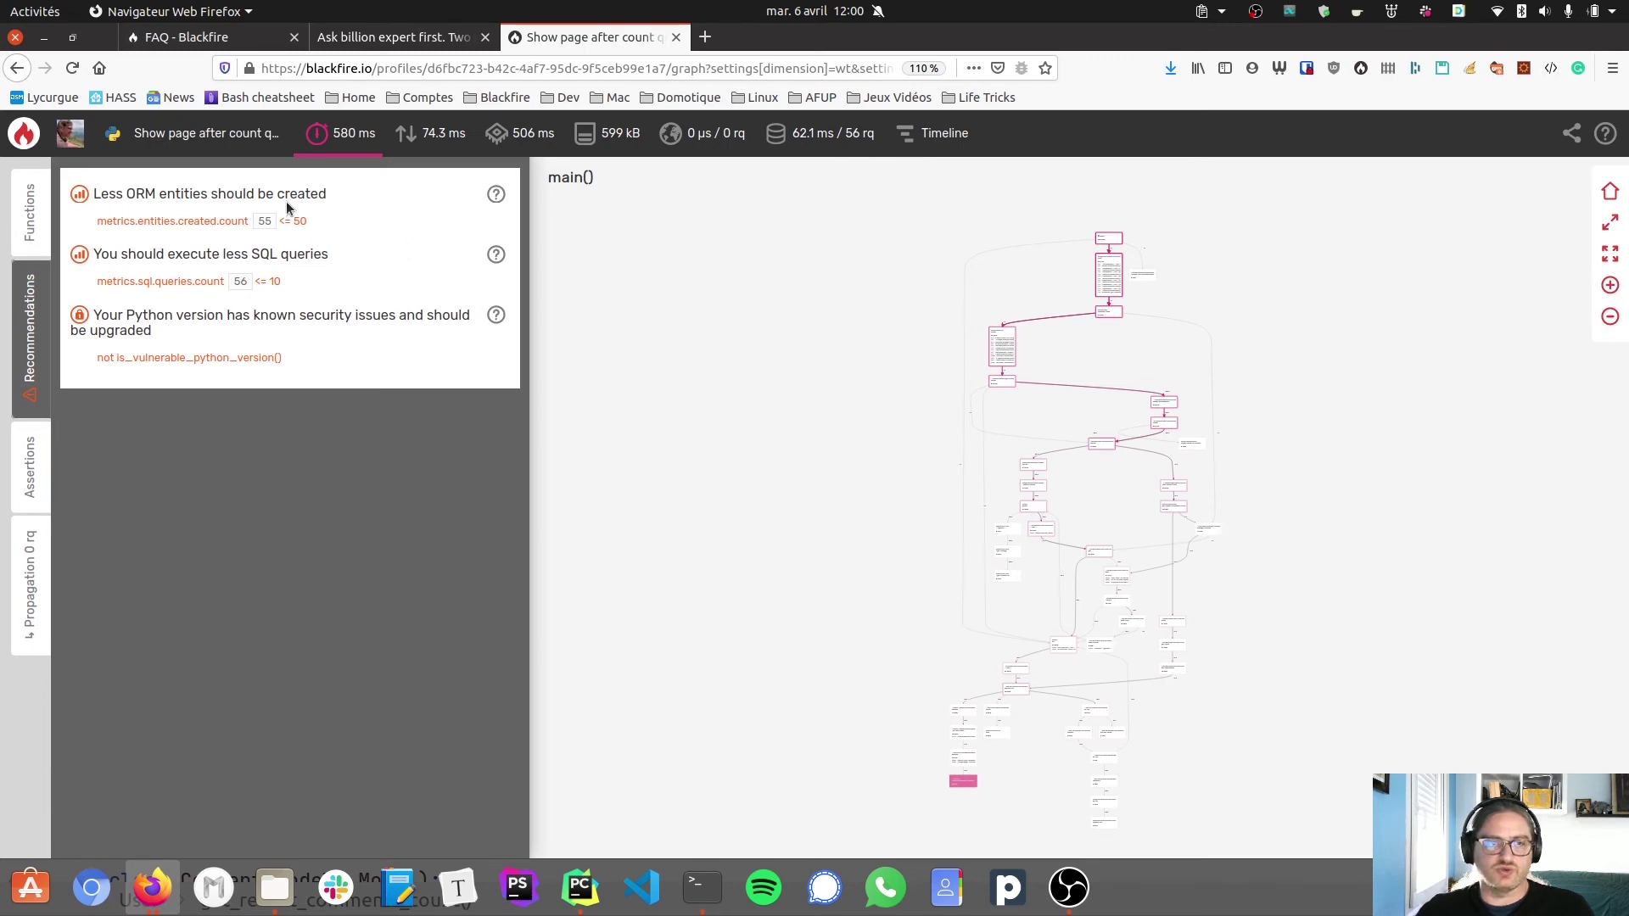
pyautogui.click(496, 258)
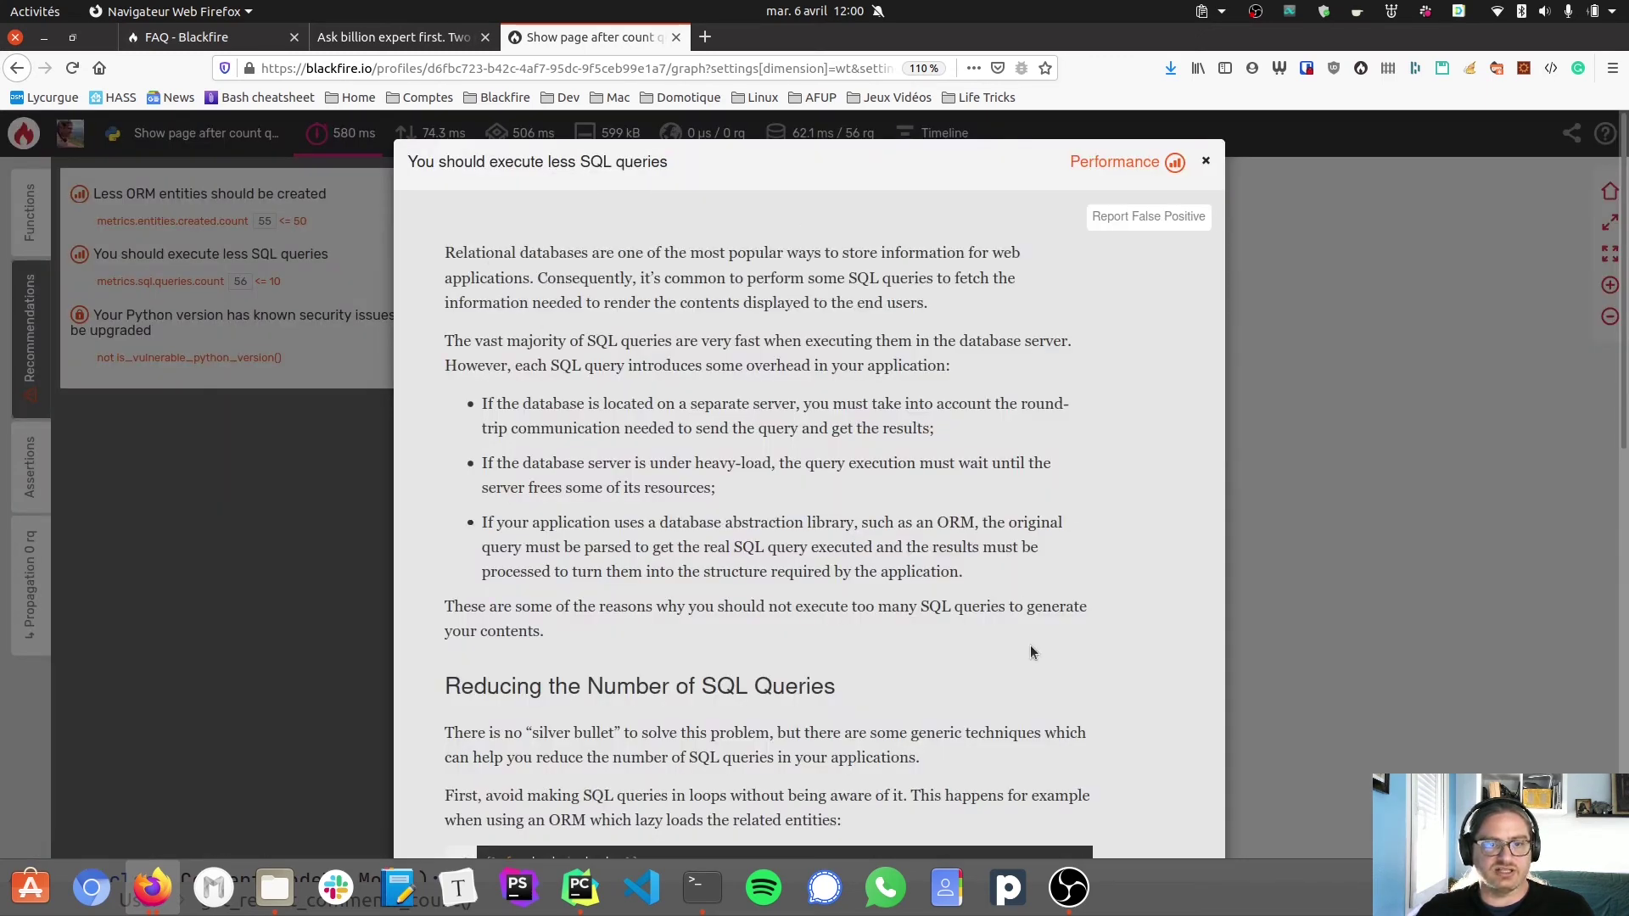
pyautogui.scroll(-2, 1029, 645)
pyautogui.scroll(-1, 1029, 645)
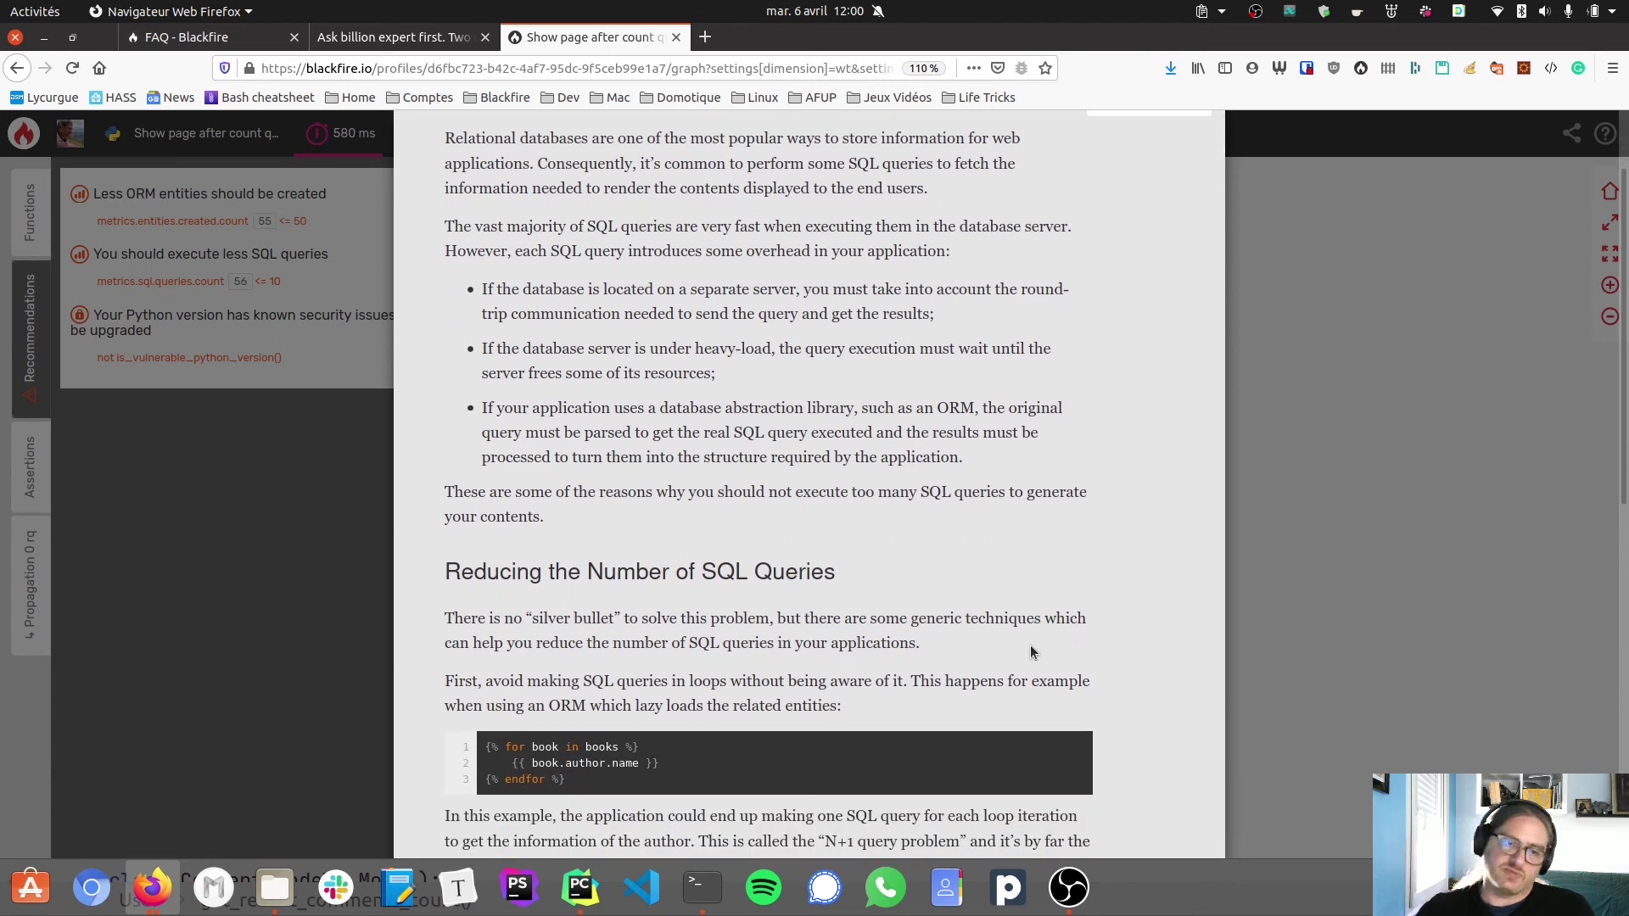
pyautogui.scroll(-2, 1029, 644)
pyautogui.scroll(-1, 1030, 645)
pyautogui.scroll(-2, 1030, 646)
pyautogui.scroll(-2, 1030, 646)
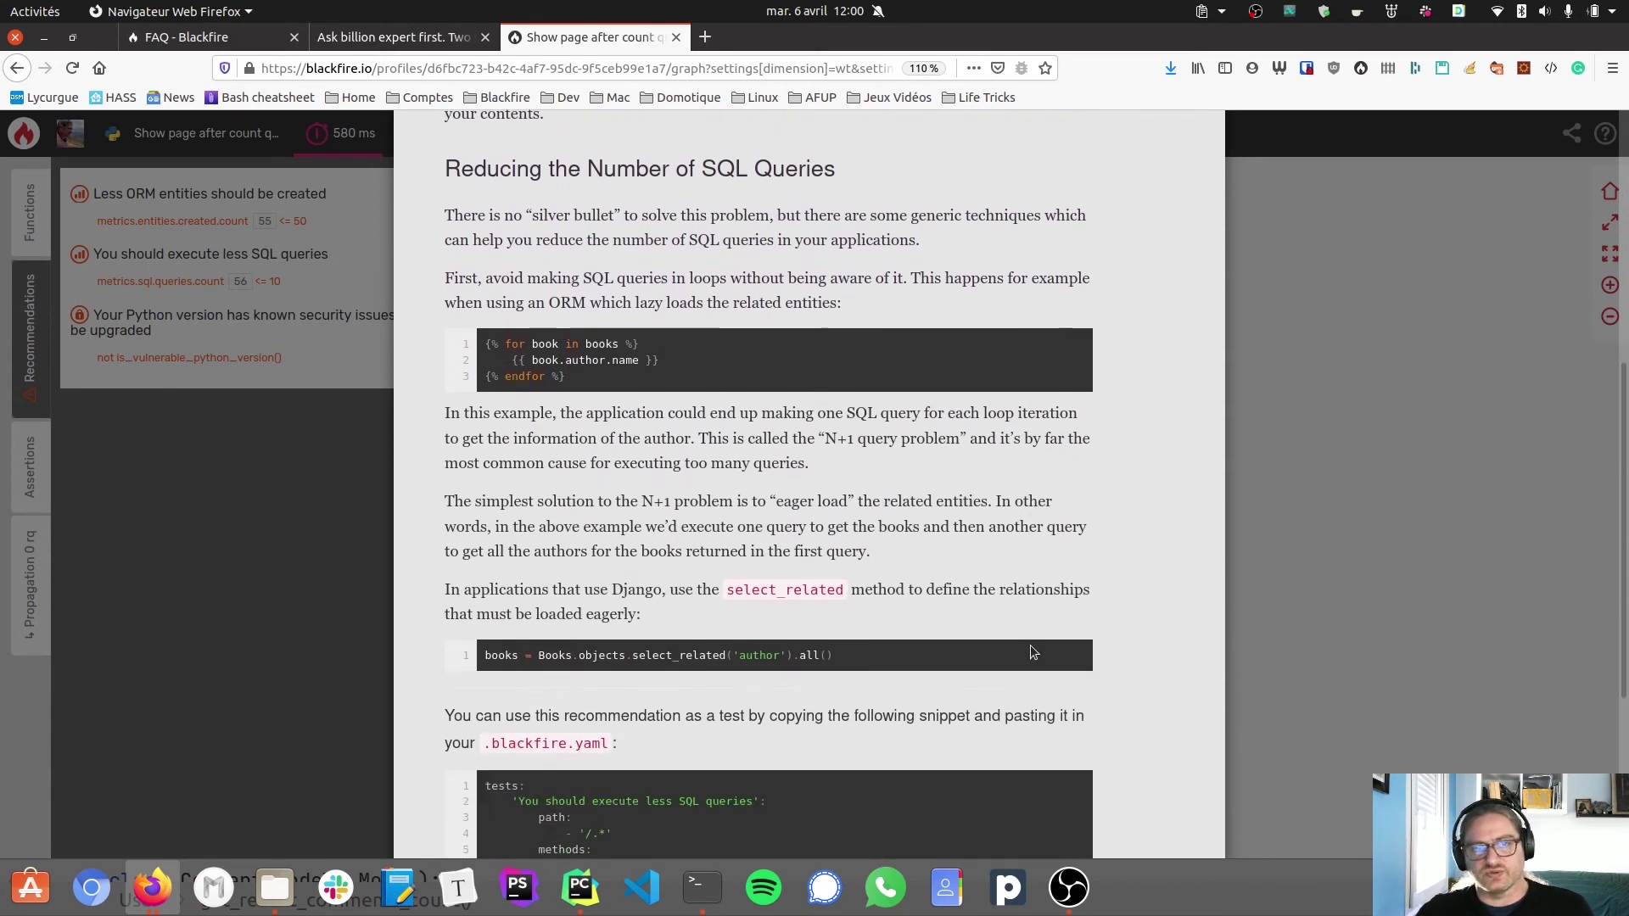
pyautogui.scroll(-1, 1029, 646)
pyautogui.scroll(-1, 1030, 645)
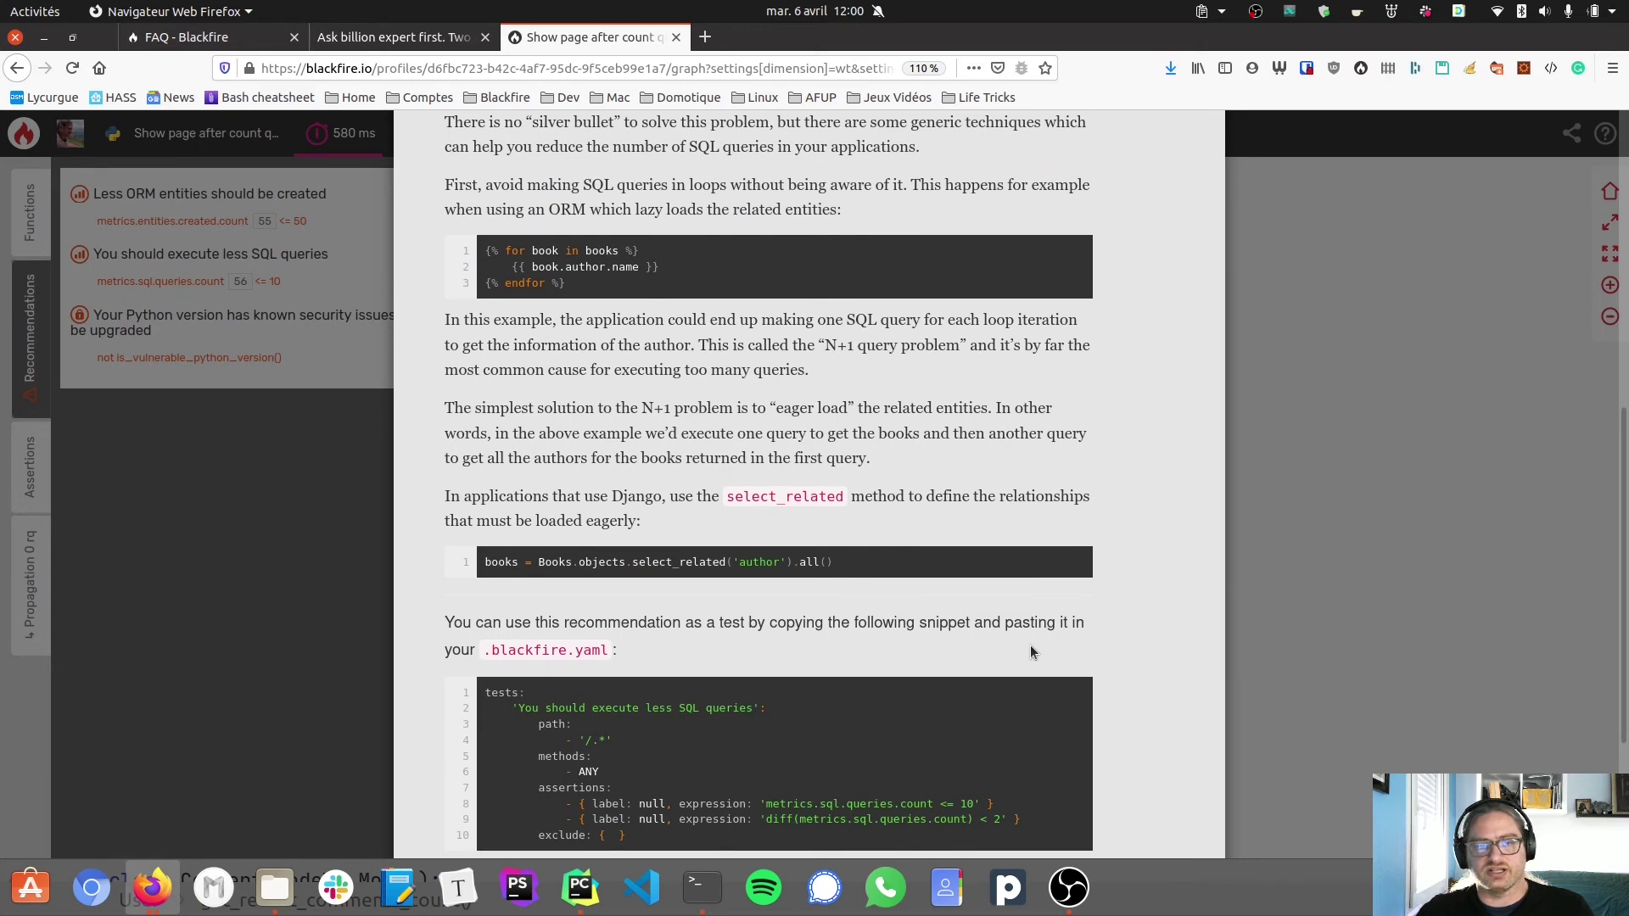
pyautogui.scroll(3, 1030, 645)
pyautogui.scroll(1, 1029, 646)
pyautogui.scroll(-2, 1029, 644)
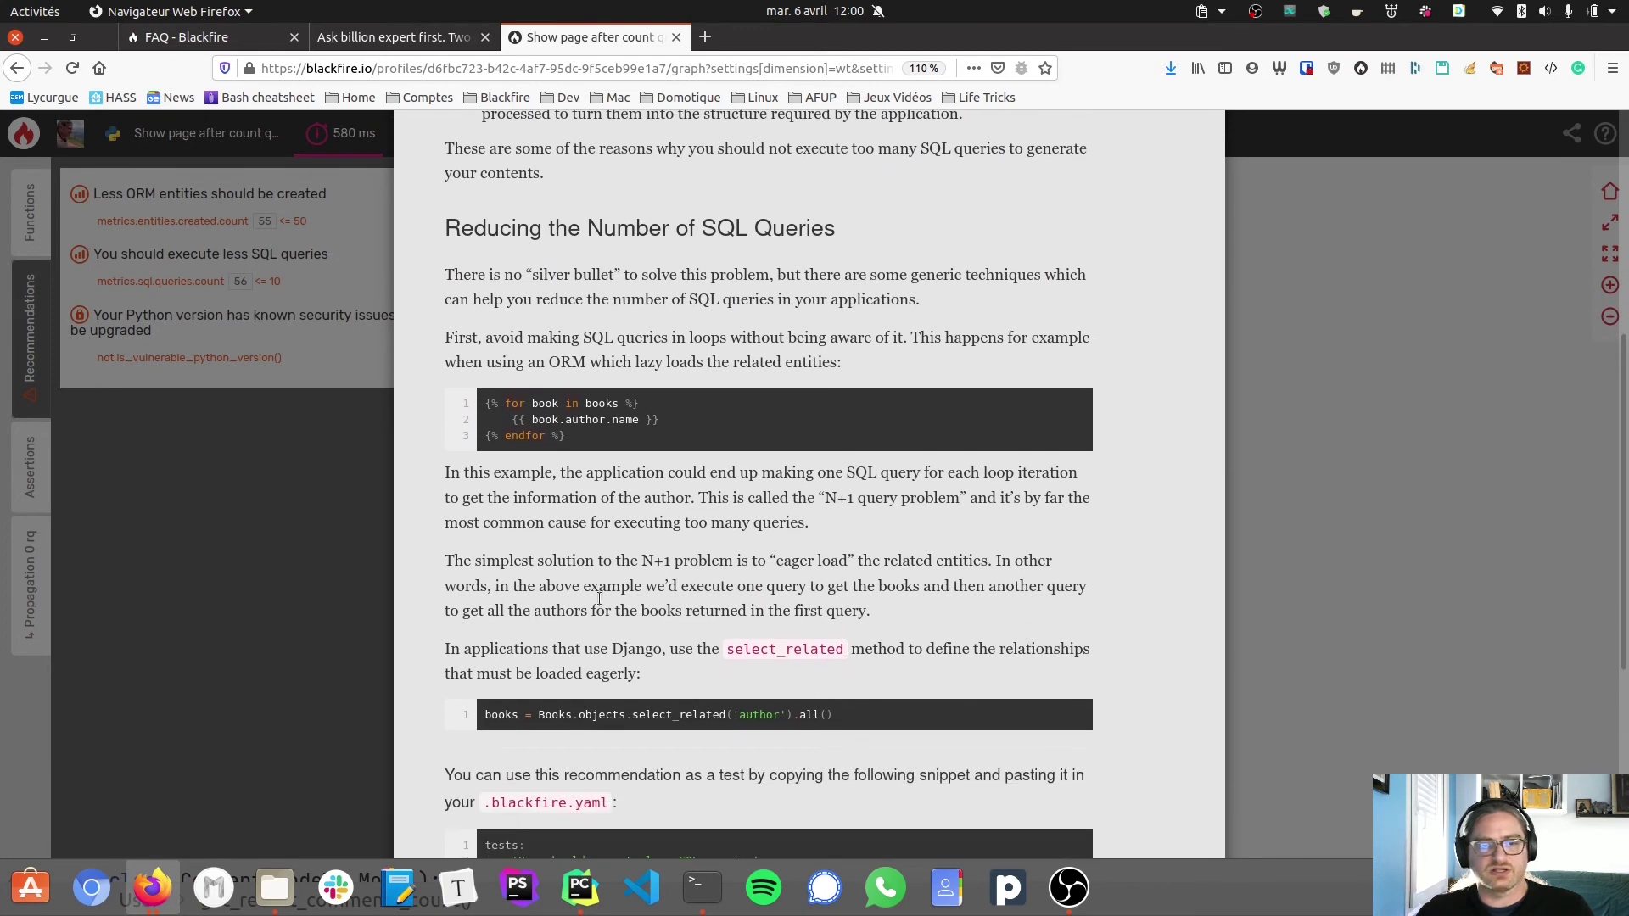
pyautogui.scroll(-1, 427, 582)
pyautogui.click(222, 467)
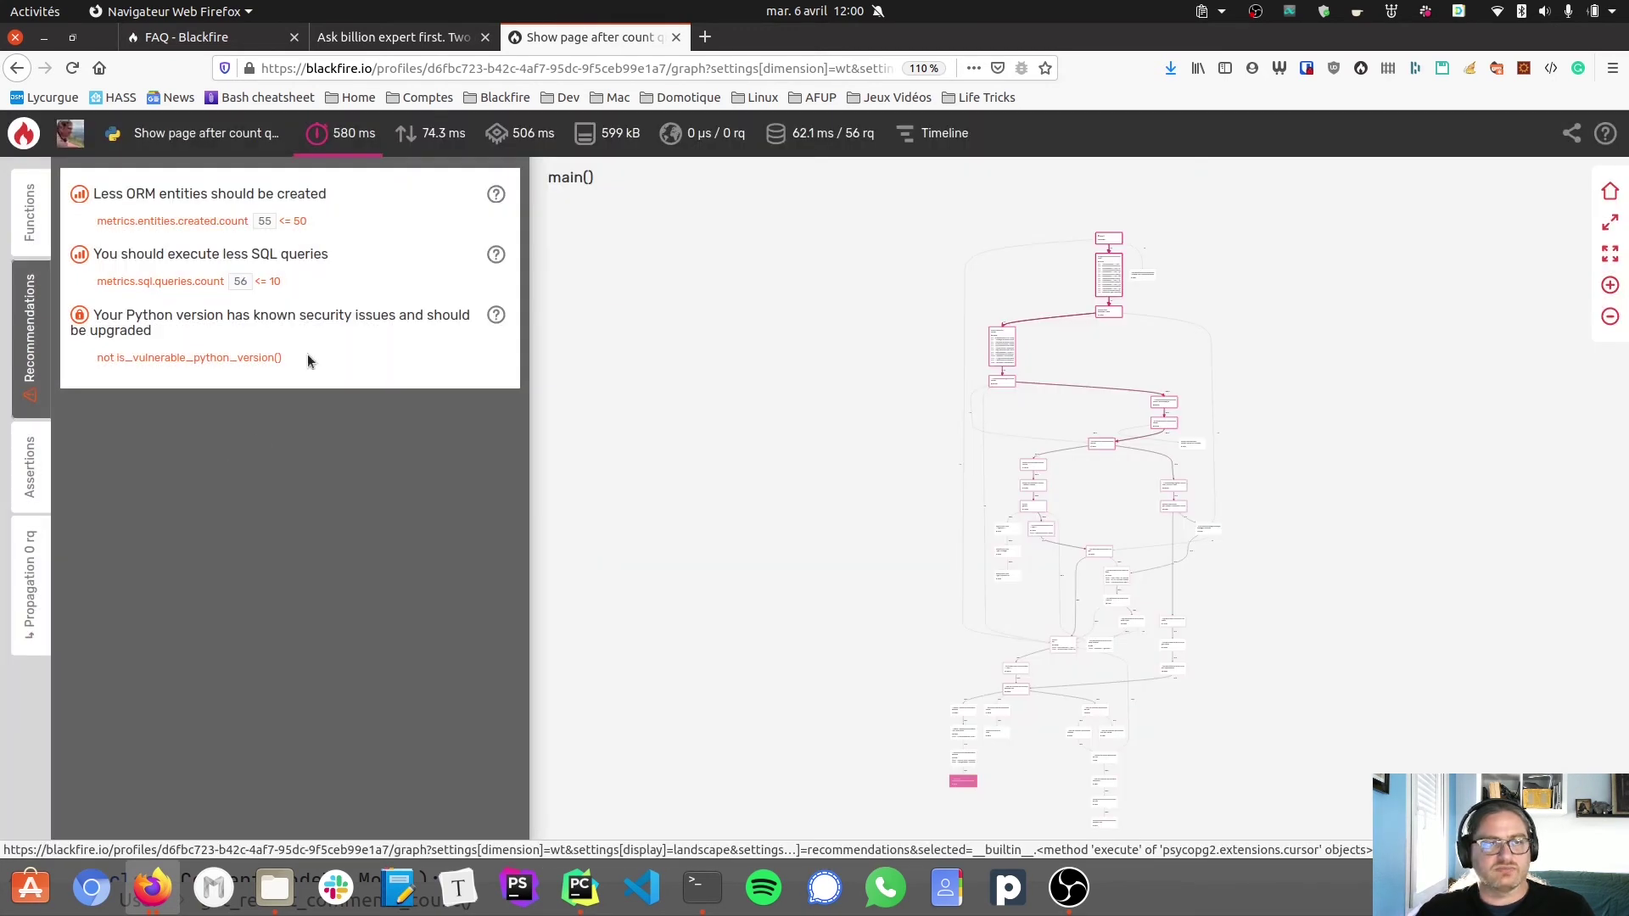
pyautogui.click(498, 195)
pyautogui.scroll(-1, 992, 607)
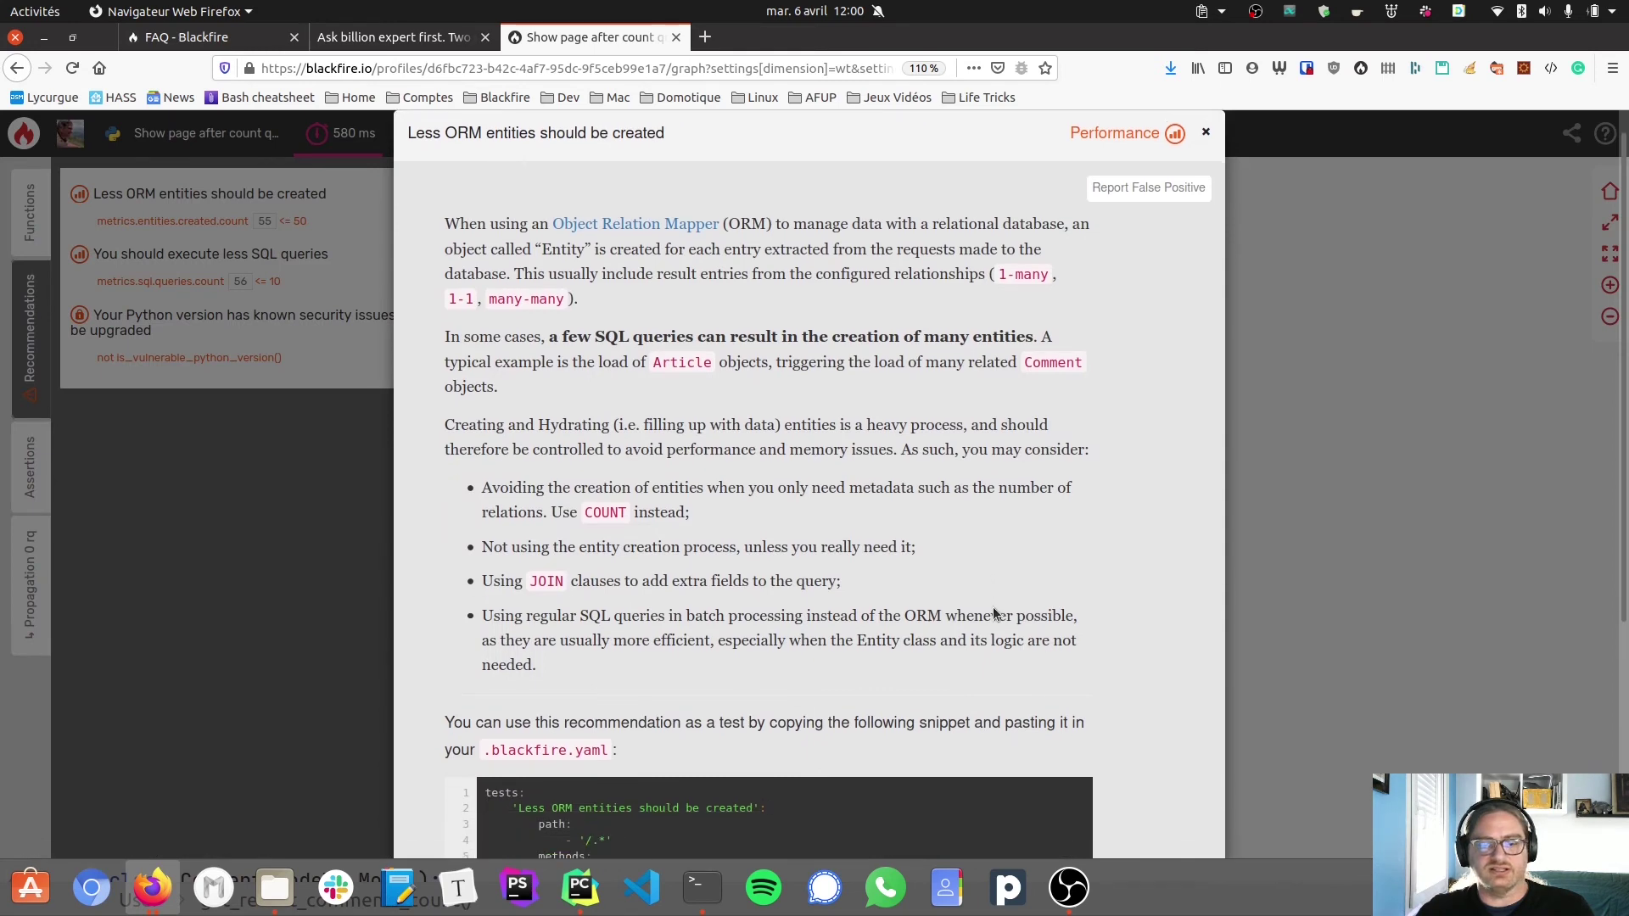
pyautogui.scroll(-4, 993, 607)
pyautogui.scroll(-2, 992, 606)
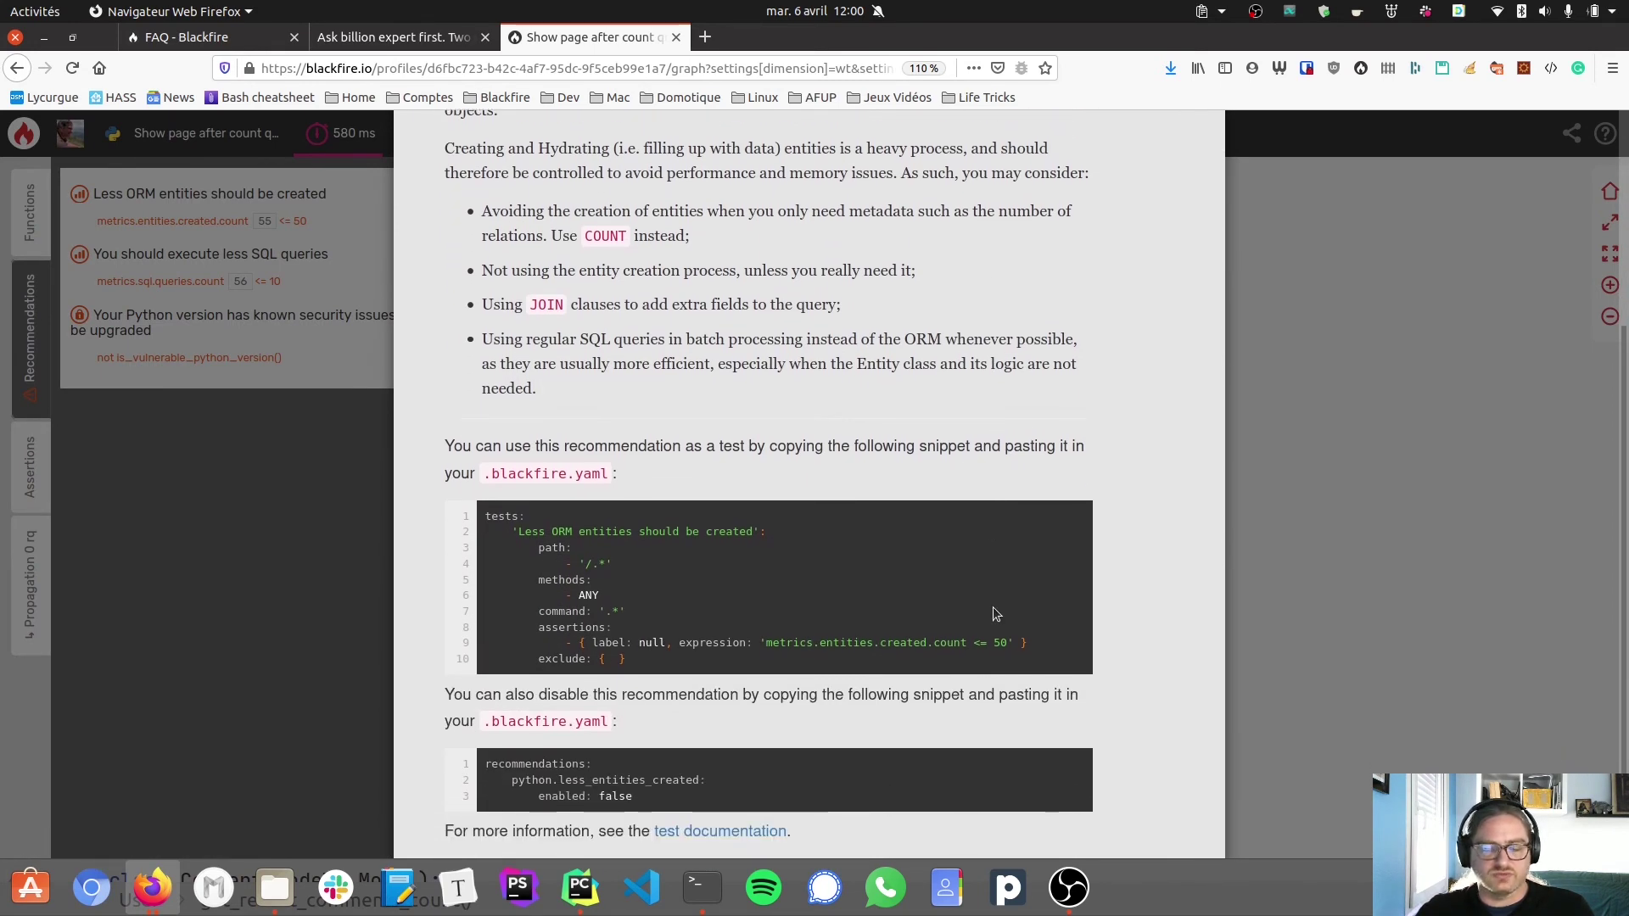
pyautogui.click(194, 507)
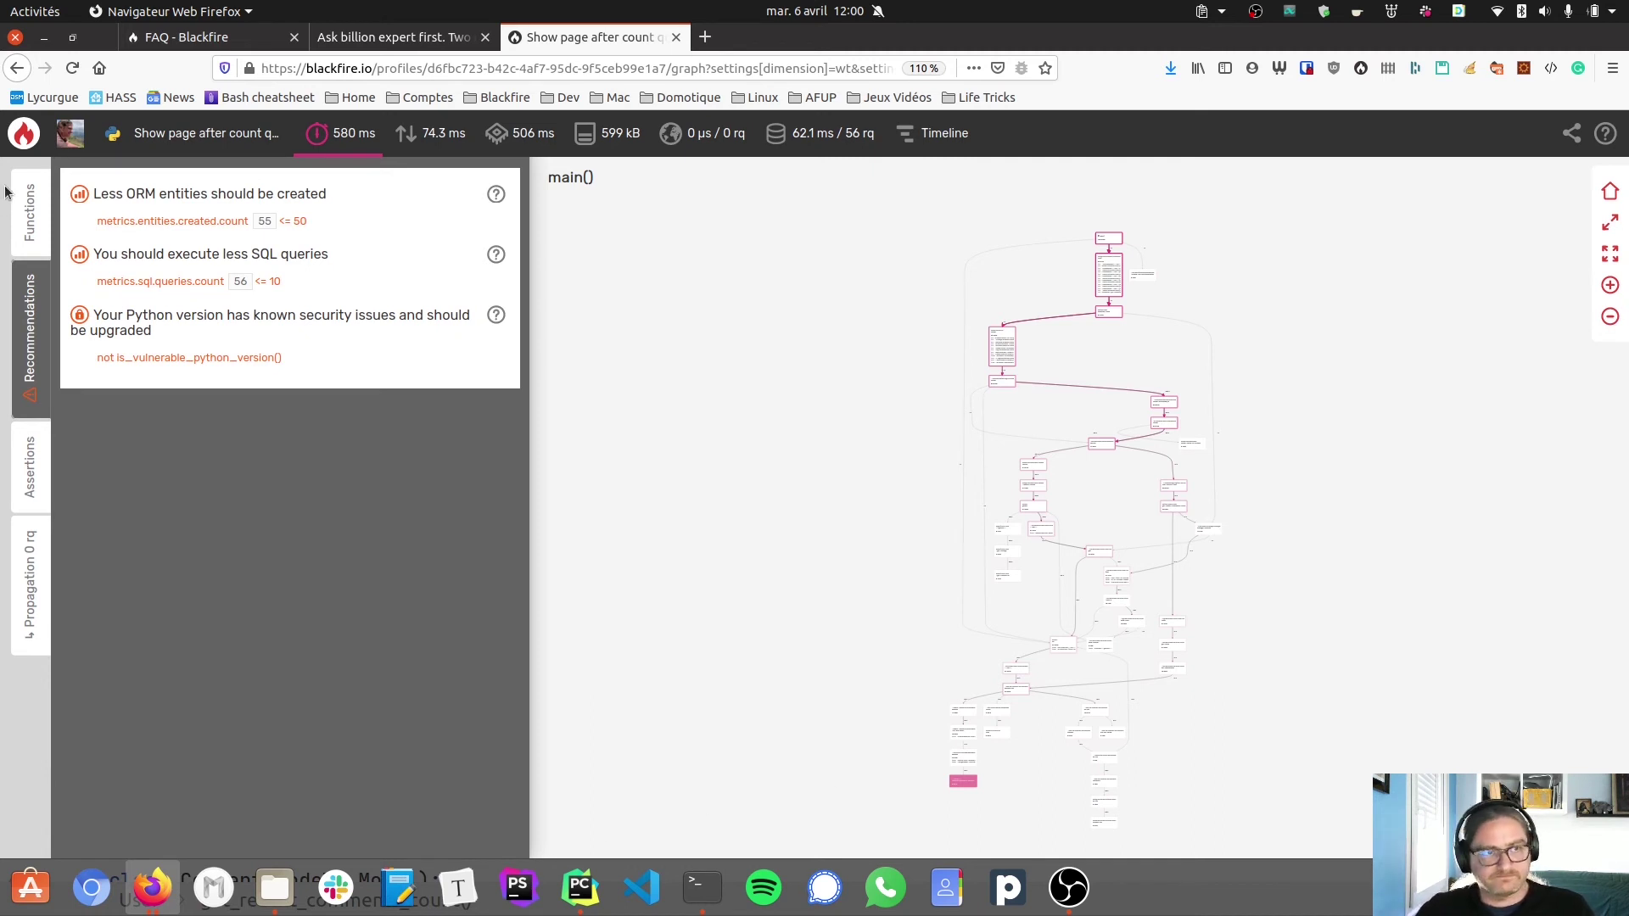
# Return to the functions list, pan up to the execute node's callers, then reset the graph view
pyautogui.click(29, 210)
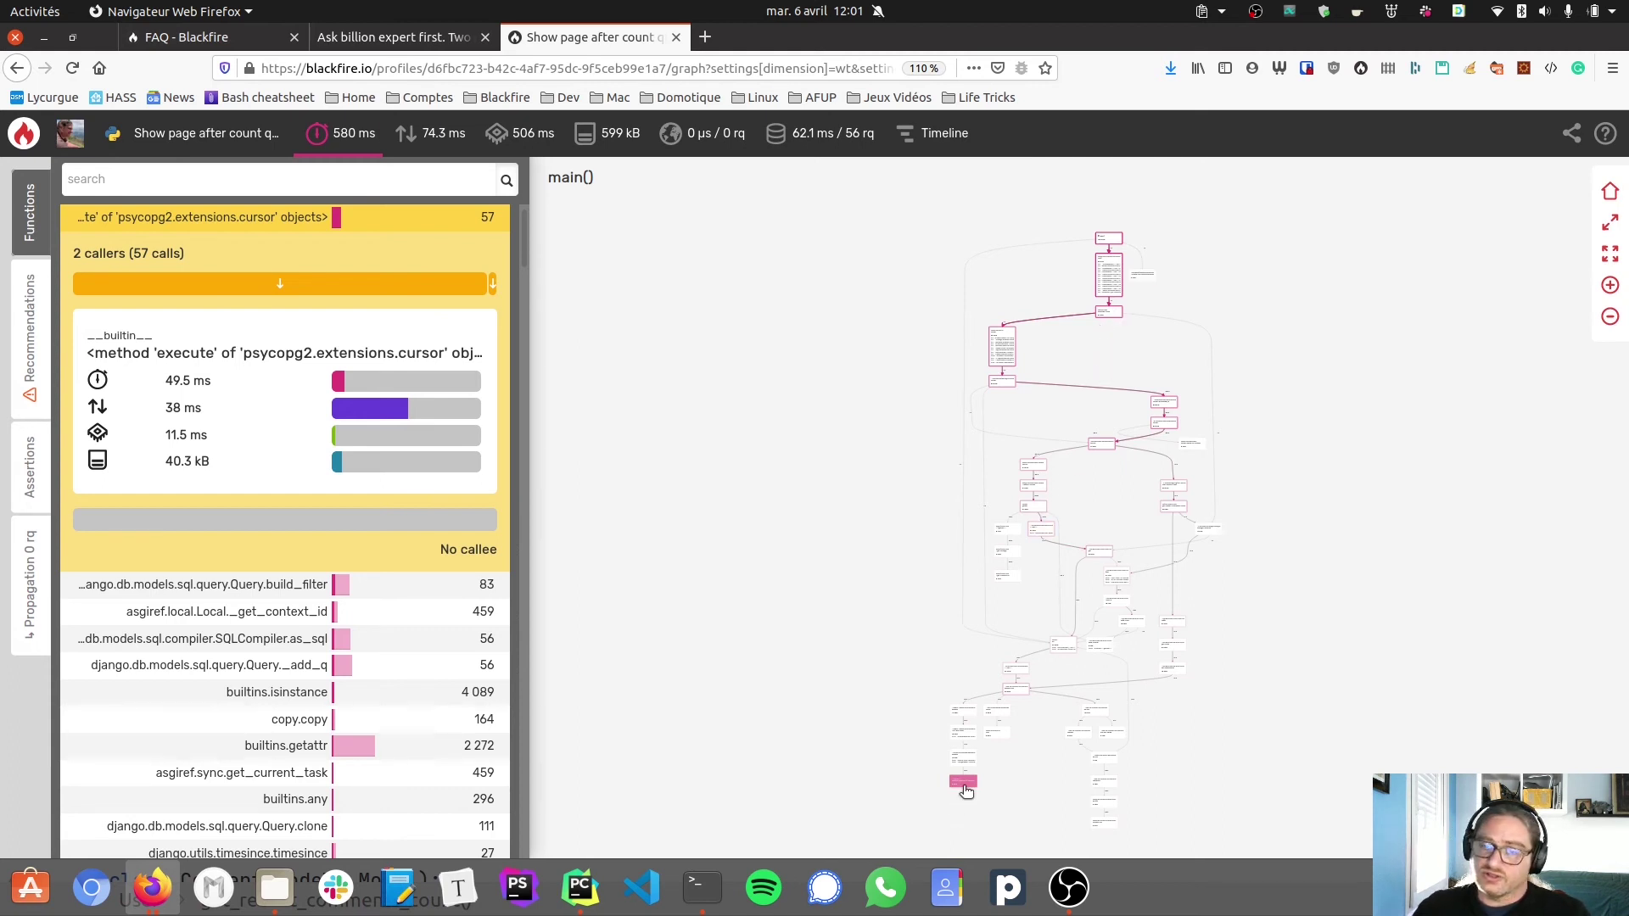
pyautogui.scroll(5, 967, 792)
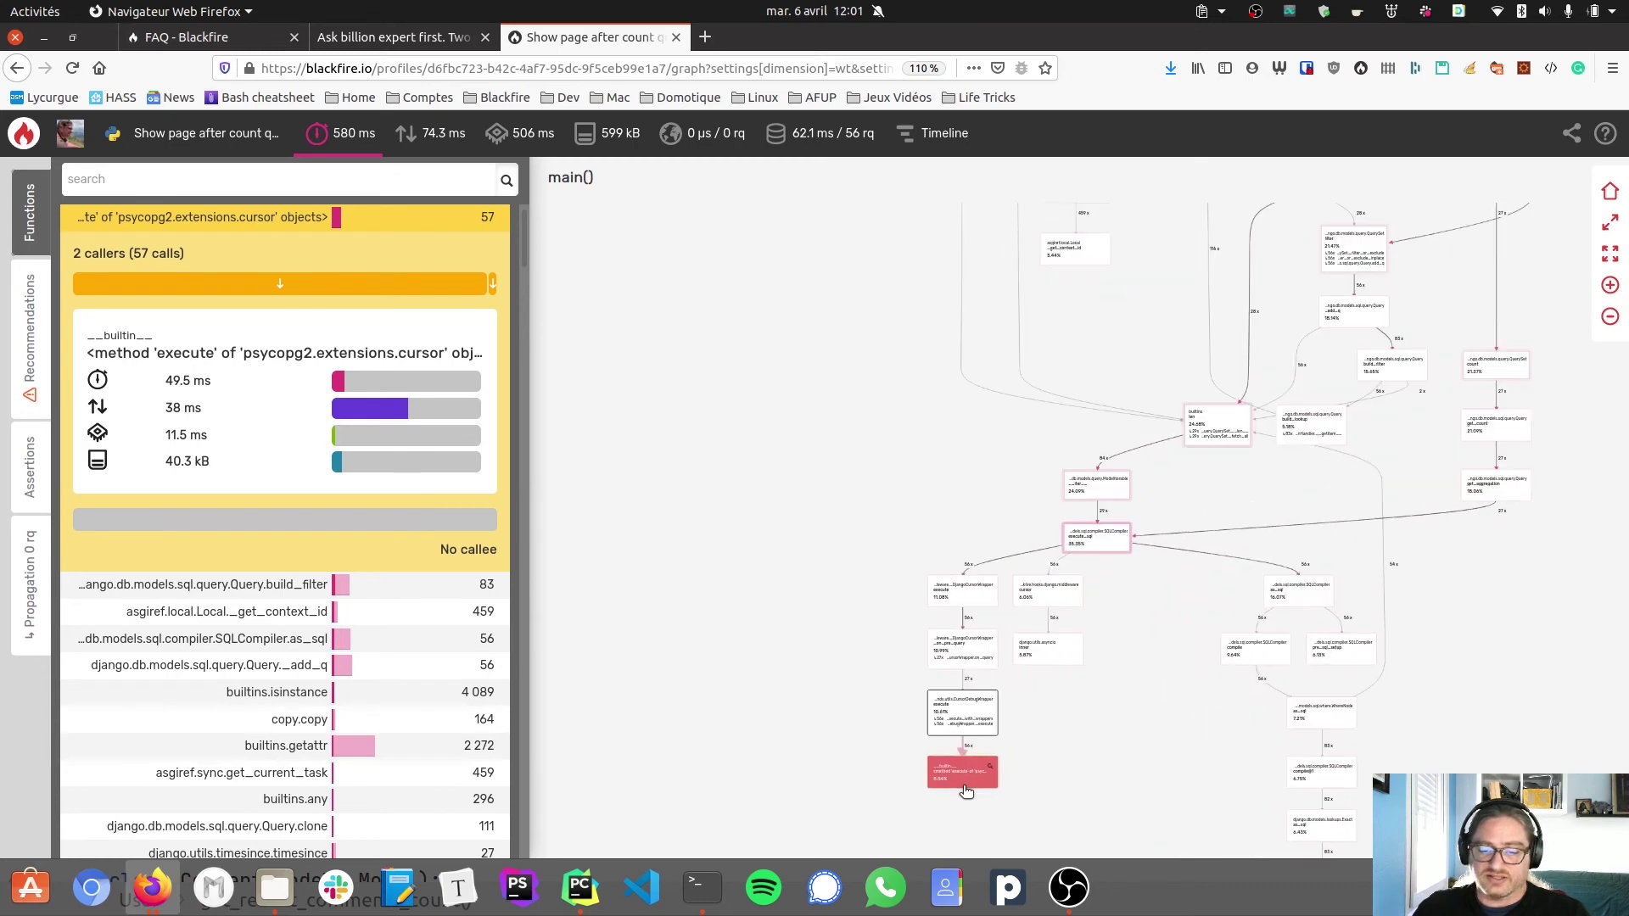
pyautogui.scroll(3, 966, 792)
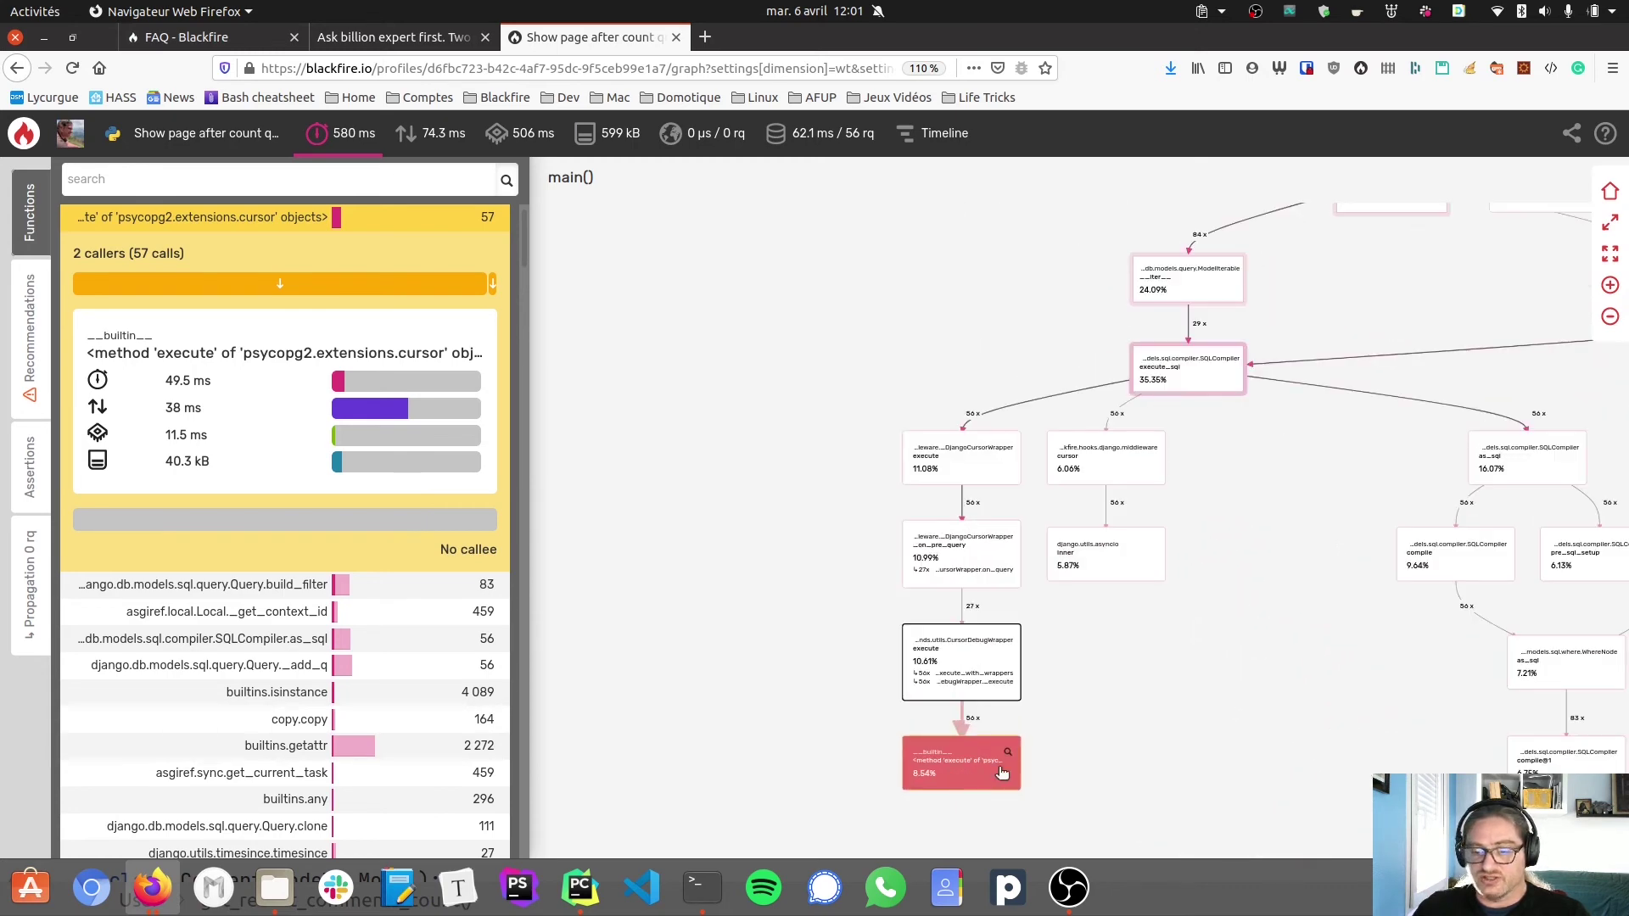
pyautogui.scroll(2, 1333, 660)
pyautogui.moveTo(1334, 659); pyautogui.dragTo(1308, 701)
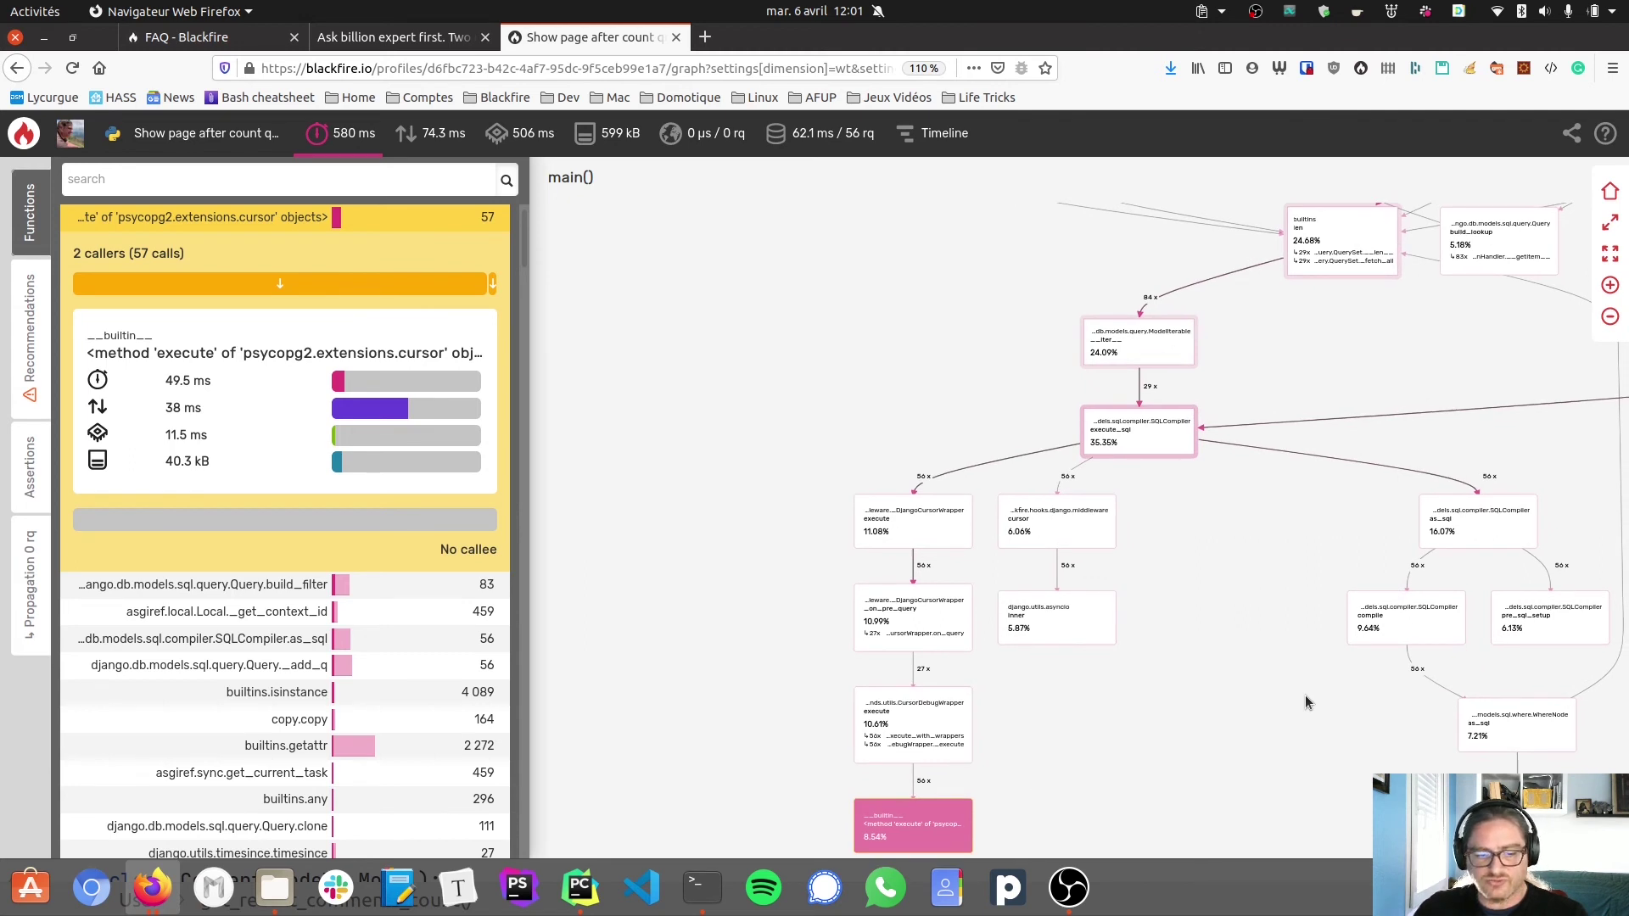
pyautogui.moveTo(1304, 694); pyautogui.dragTo(1228, 766)
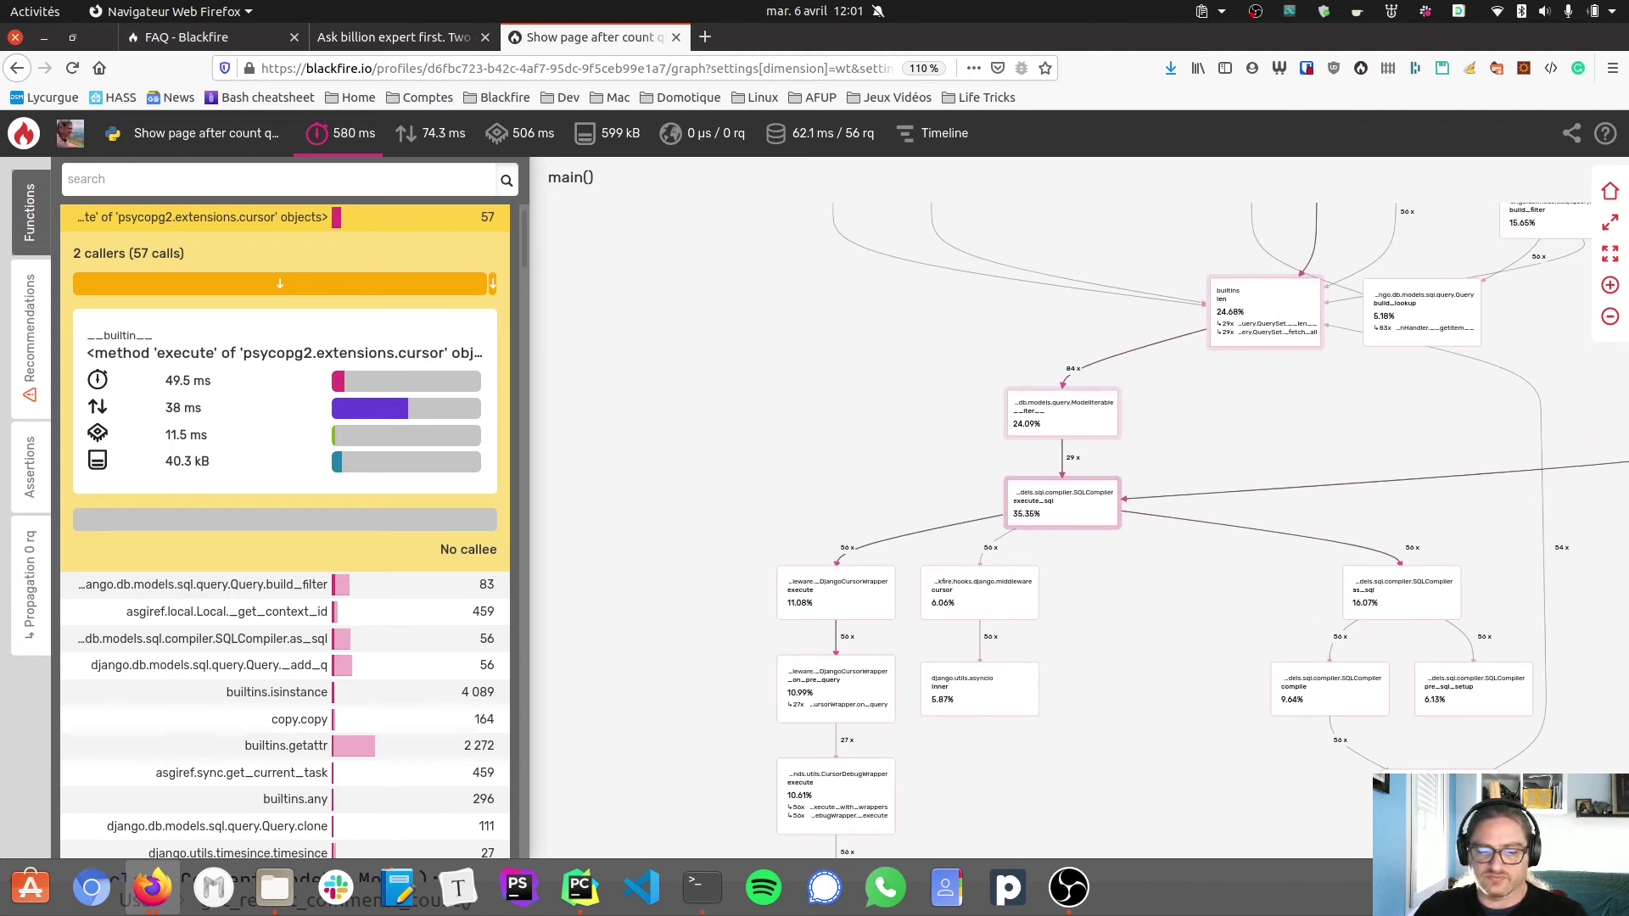
pyautogui.click(1610, 191)
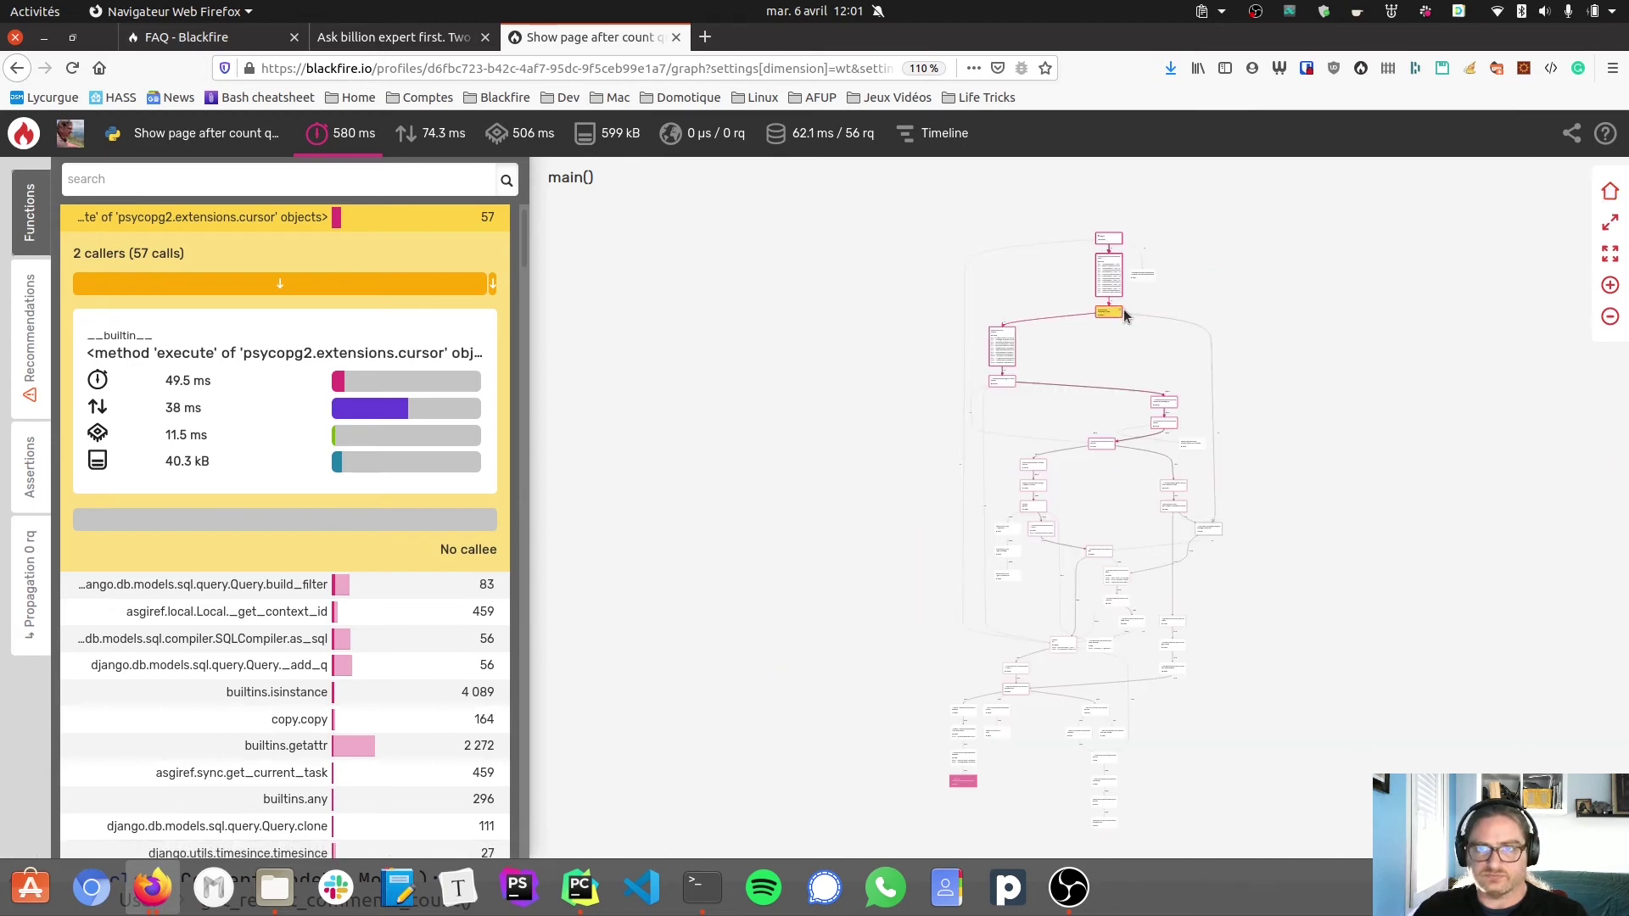
# Select main() and pan through template rendering to user_activity_text and get_recent_comments_count
pyautogui.click(1107, 238)
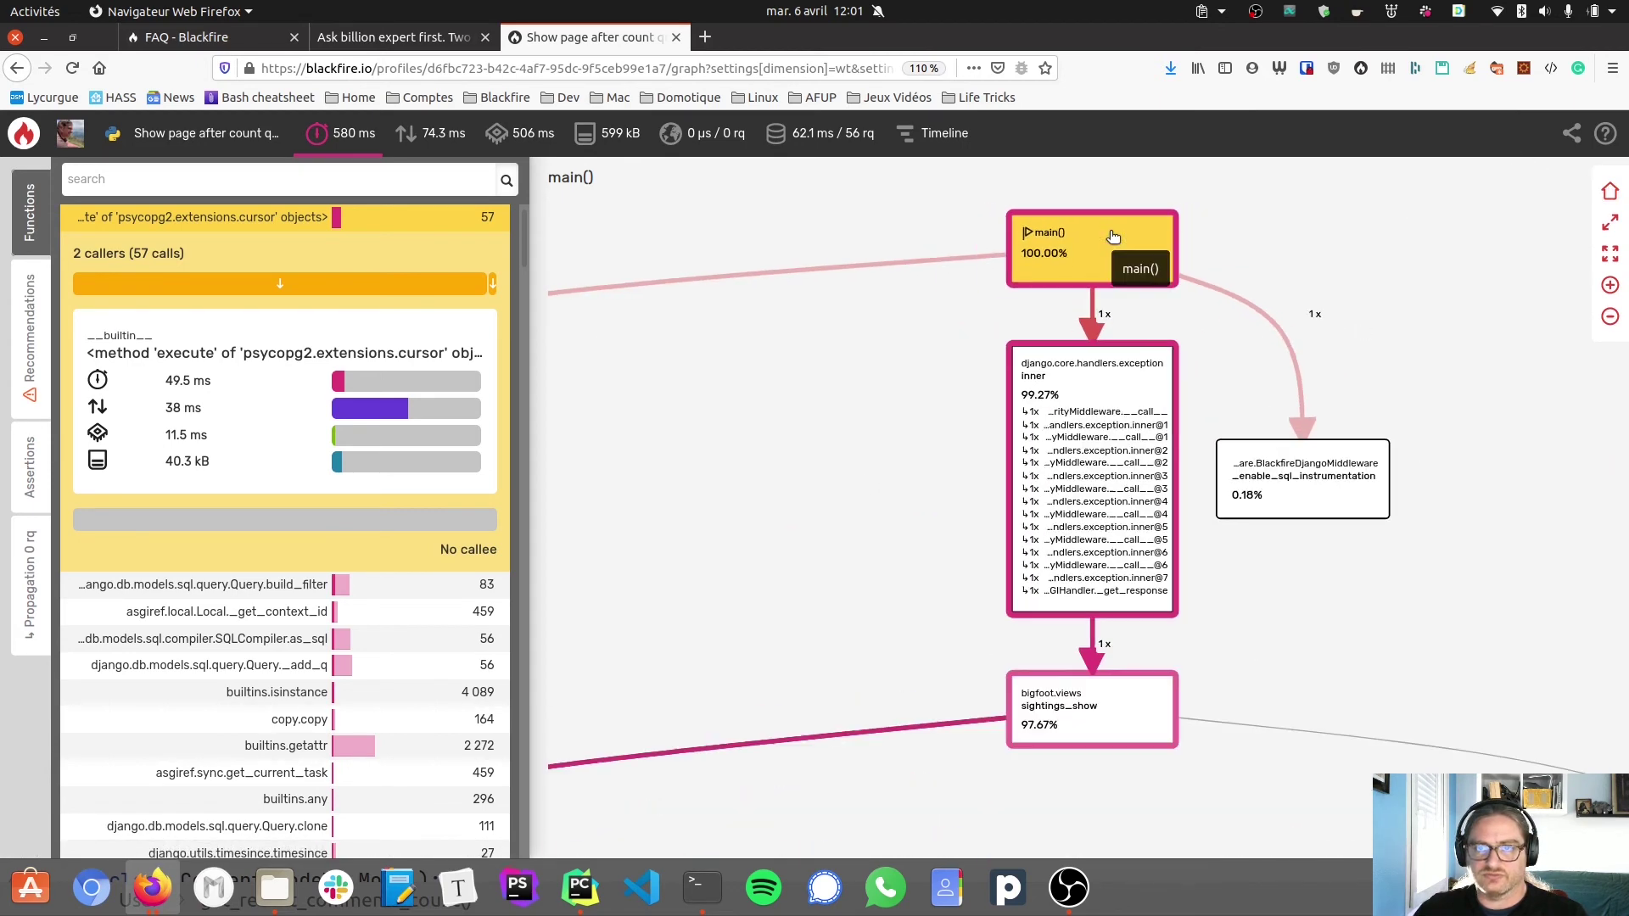
pyautogui.moveTo(870, 556); pyautogui.dragTo(814, 531)
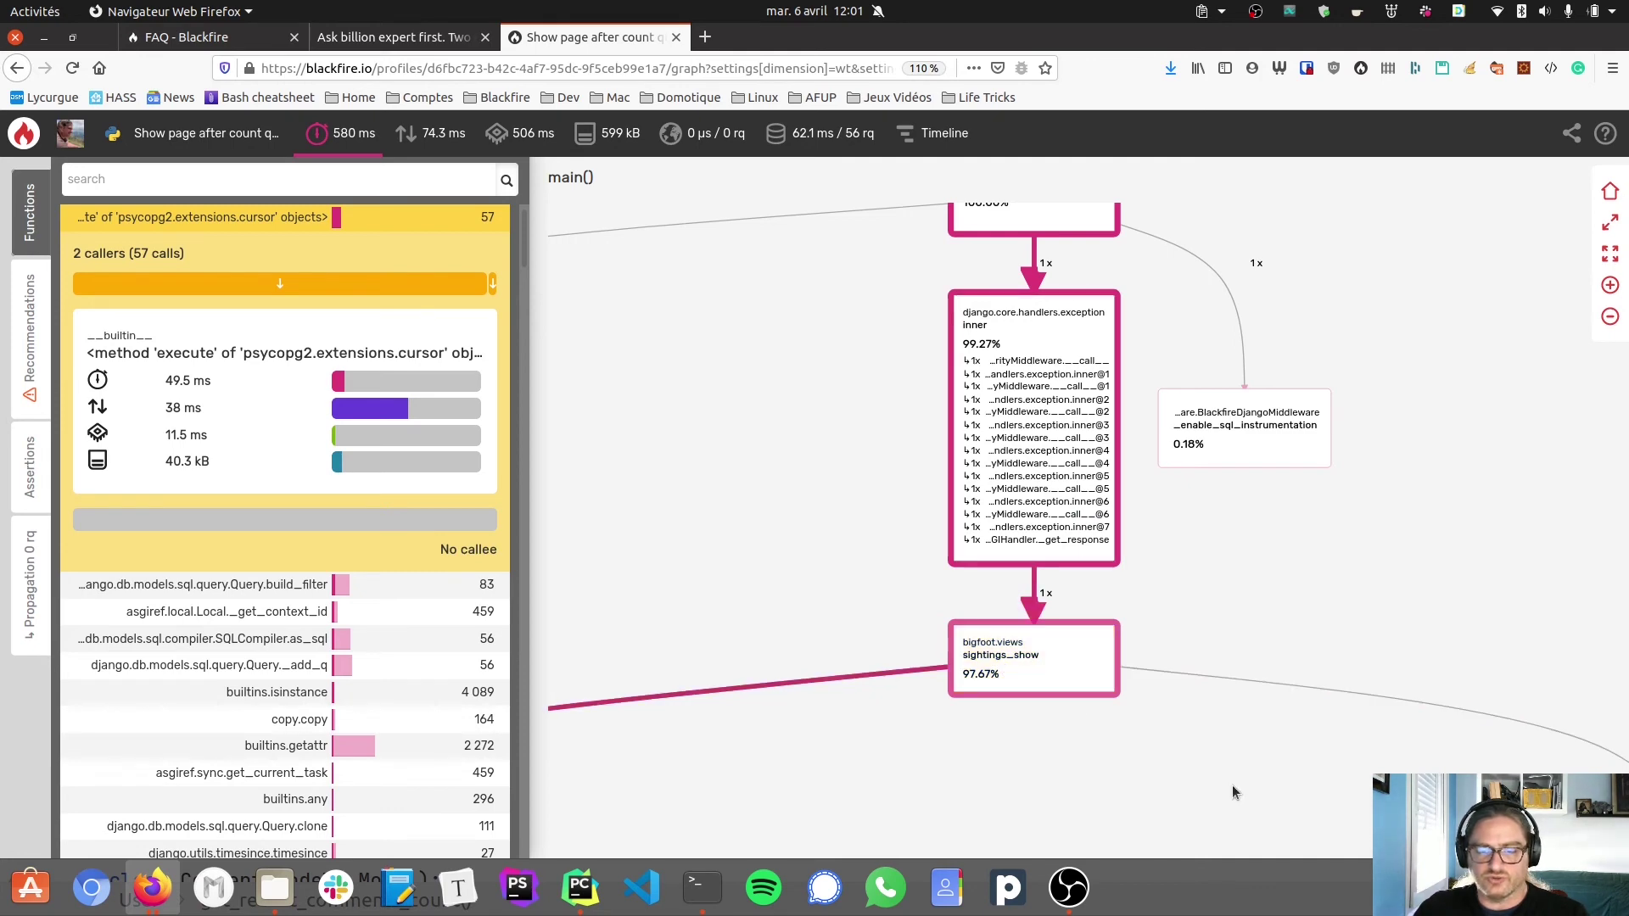
pyautogui.scroll(-1, 1230, 786)
pyautogui.moveTo(1230, 786); pyautogui.dragTo(1444, 449)
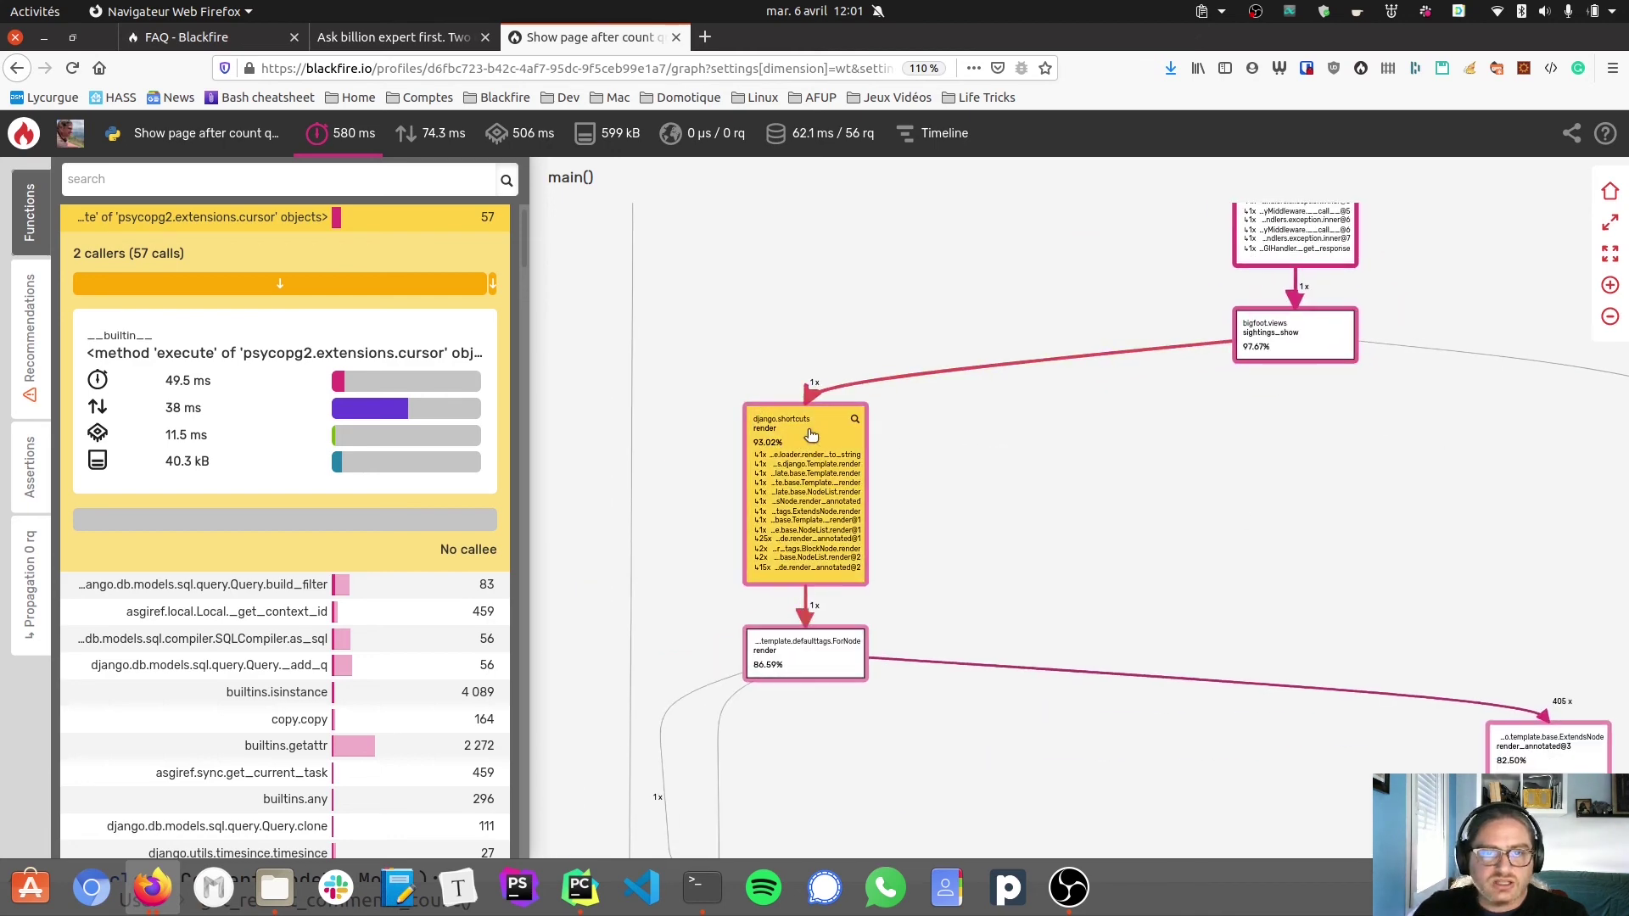
pyautogui.moveTo(1025, 608); pyautogui.dragTo(926, 337)
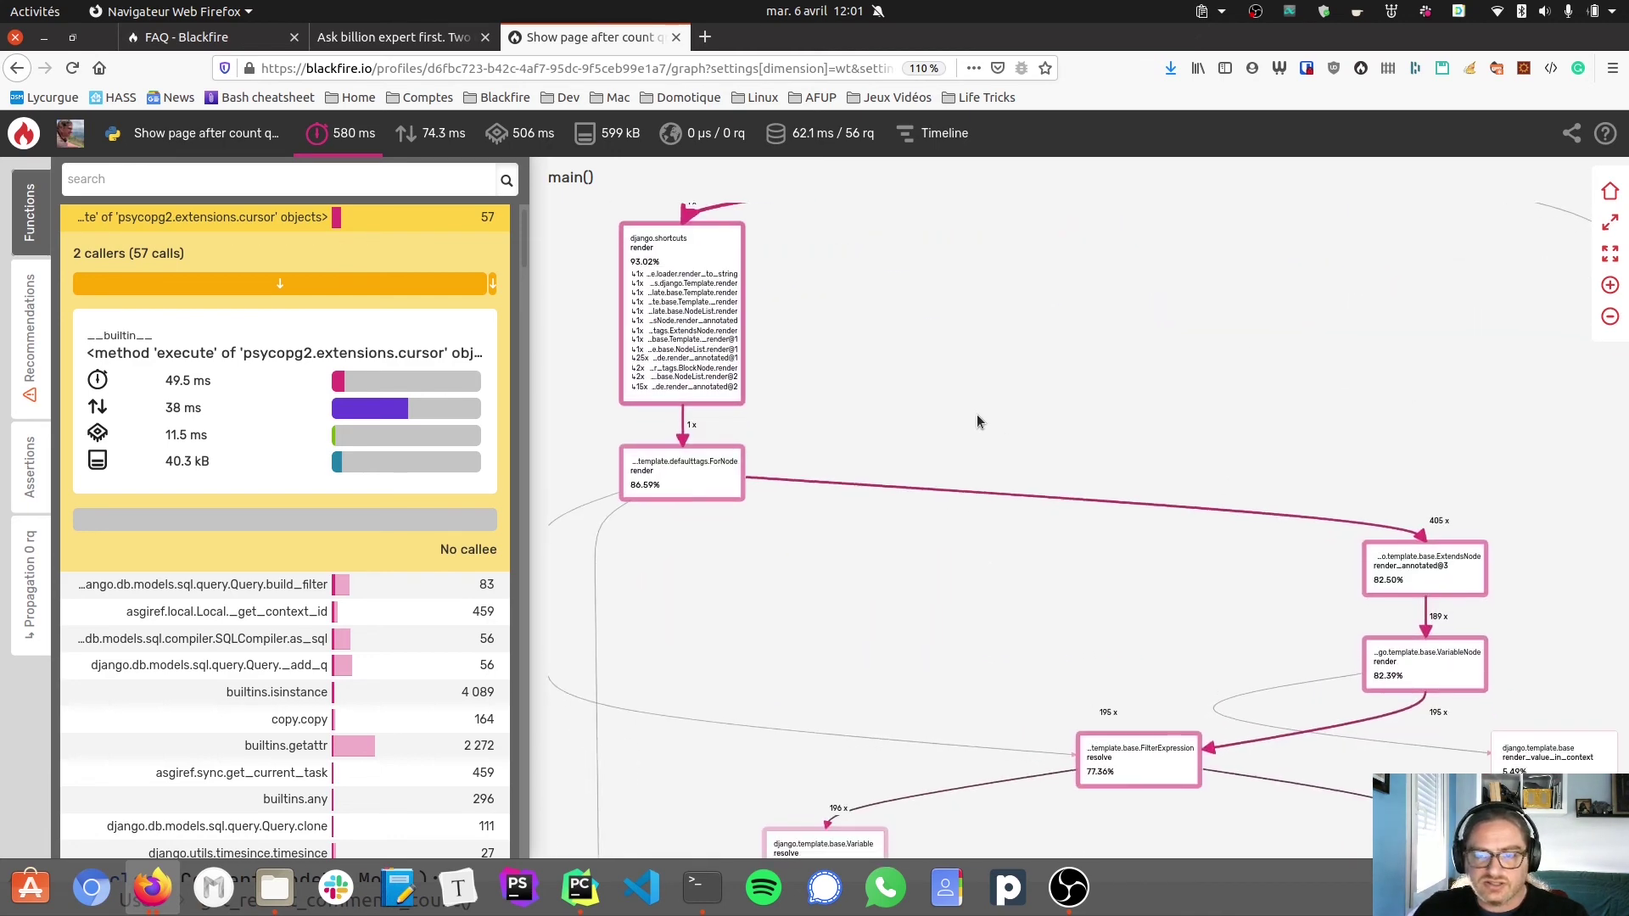
pyautogui.moveTo(1275, 779)
pyautogui.mouseDown()
pyautogui.moveTo(1093, 506)
pyautogui.moveTo(917, 585)
pyautogui.mouseUp()
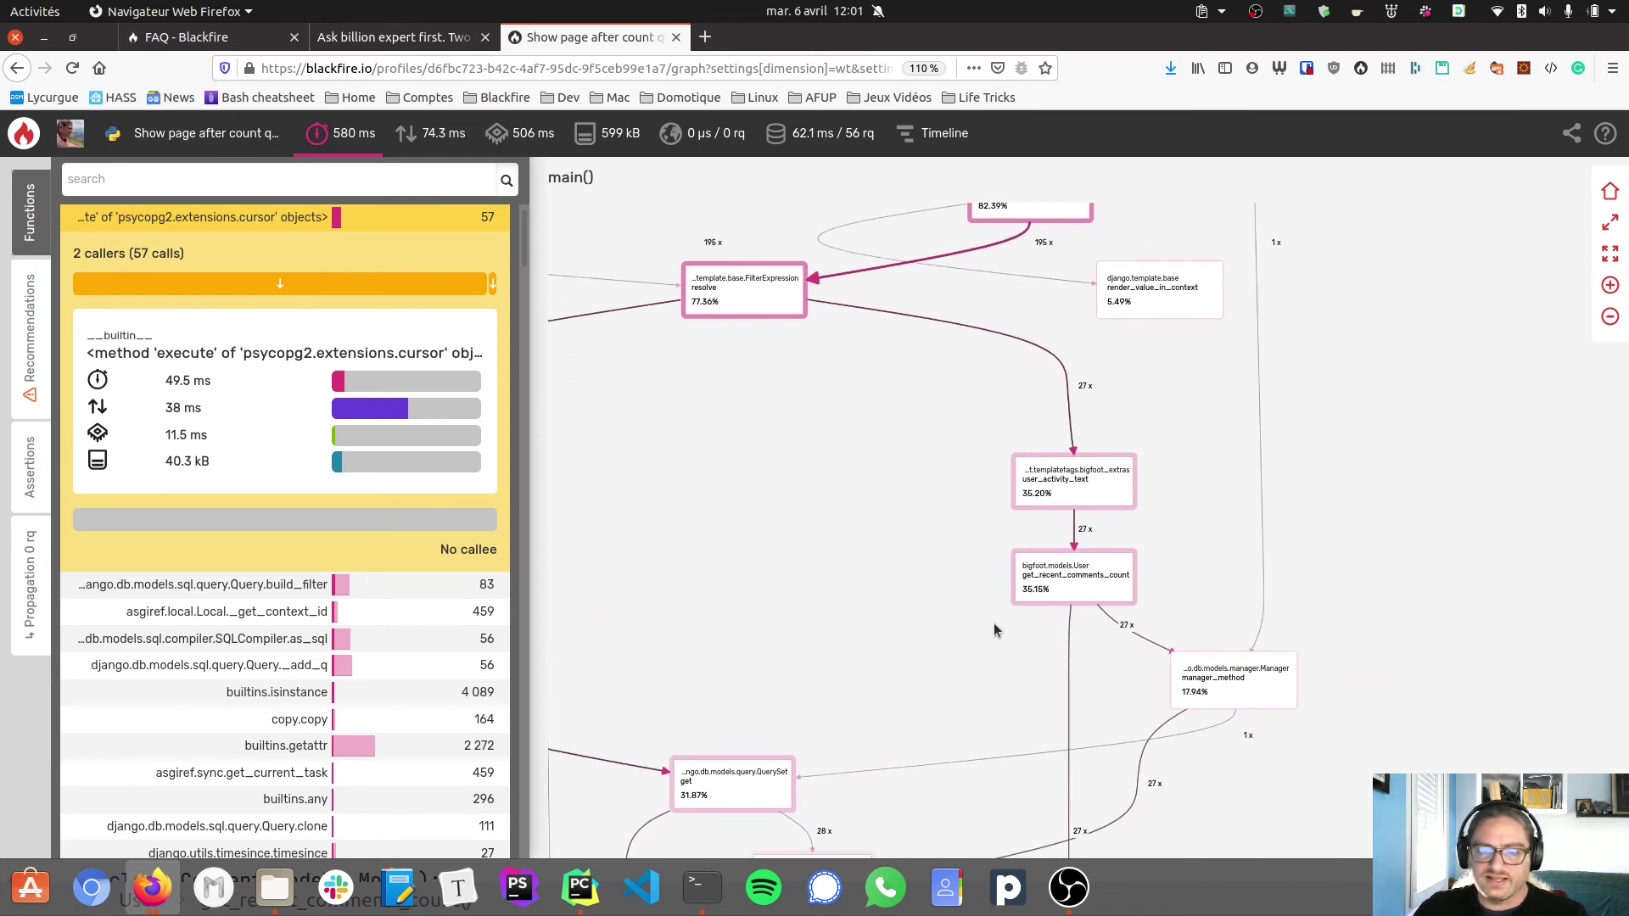
pyautogui.scroll(1, 1084, 496)
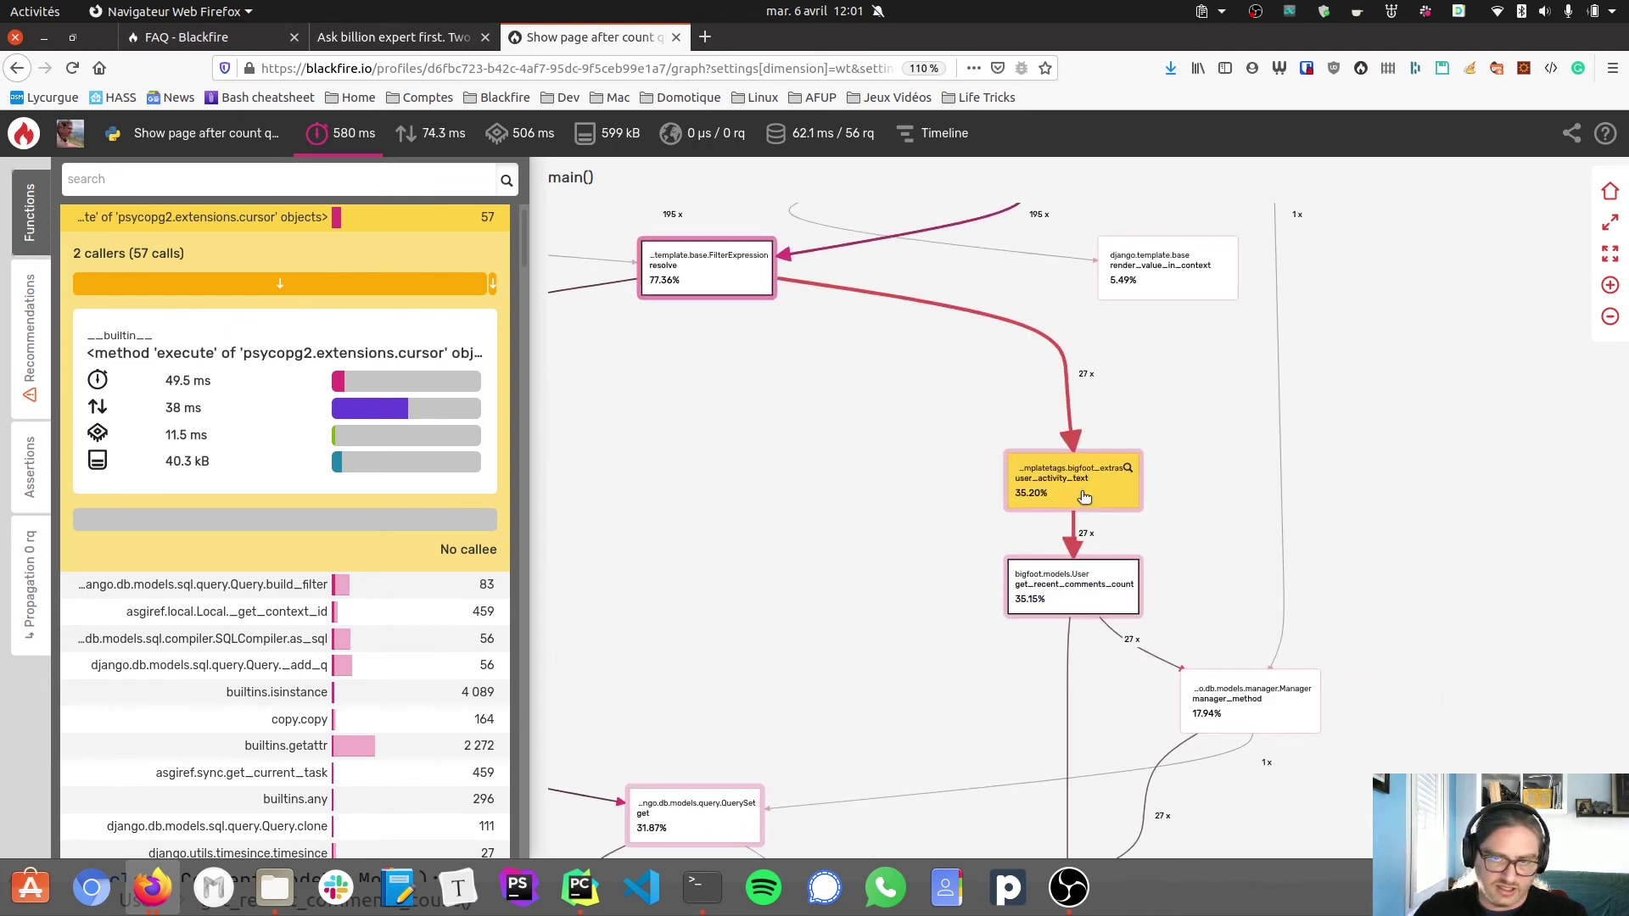
pyautogui.scroll(1, 1085, 497)
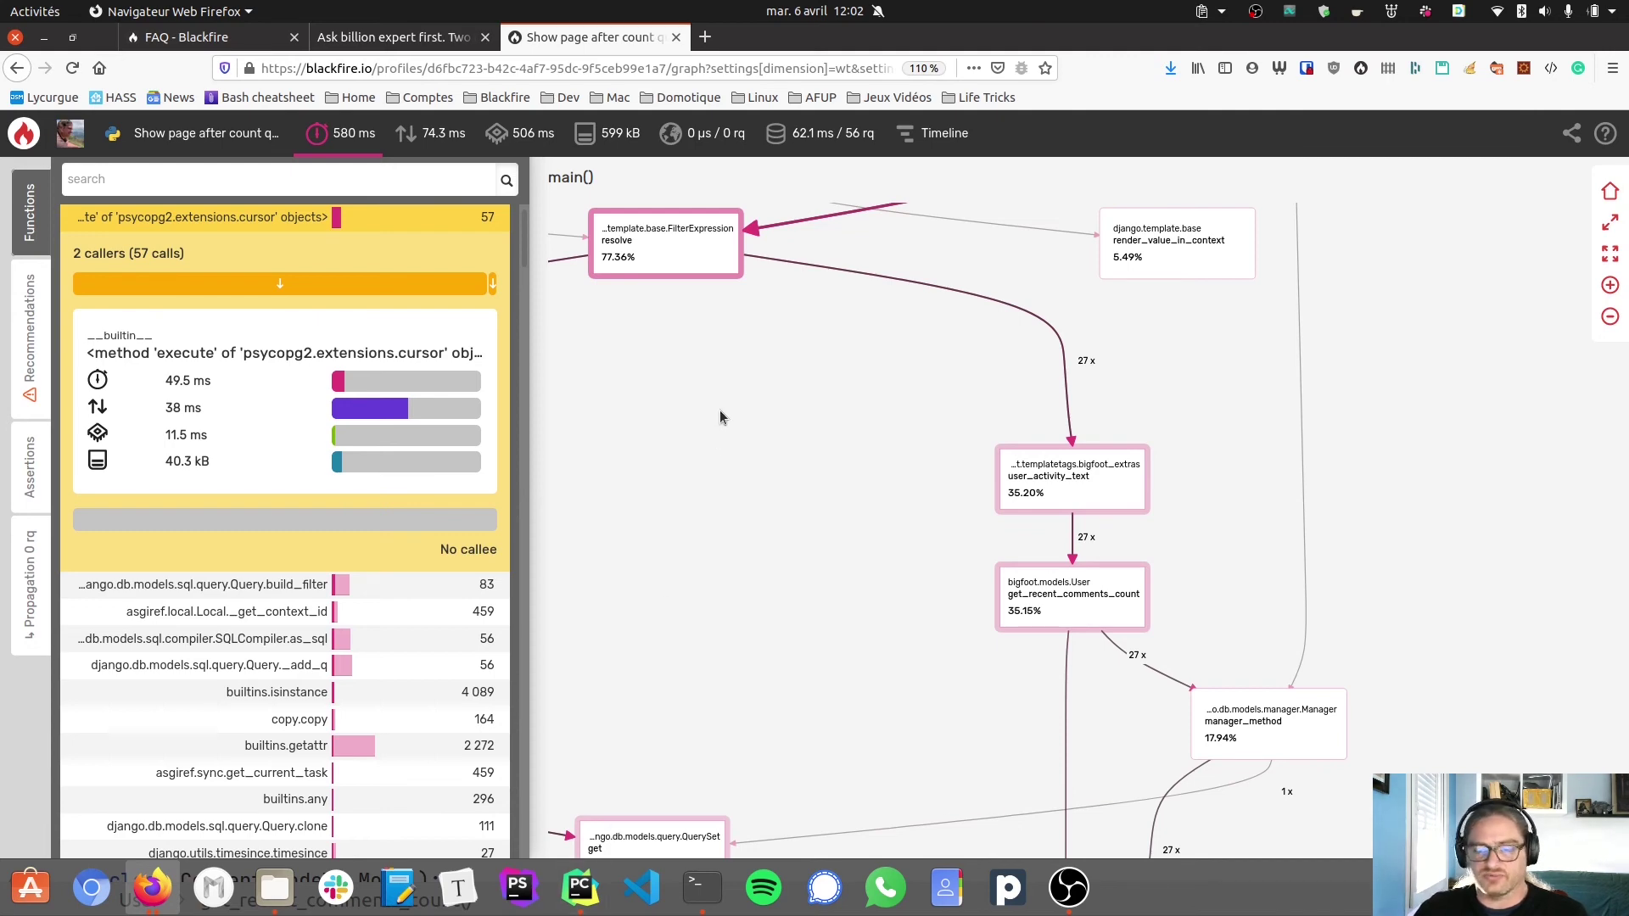
pyautogui.moveTo(770, 553)
pyautogui.mouseDown()
pyautogui.moveTo(854, 830)
pyautogui.moveTo(923, 823)
pyautogui.mouseUp()
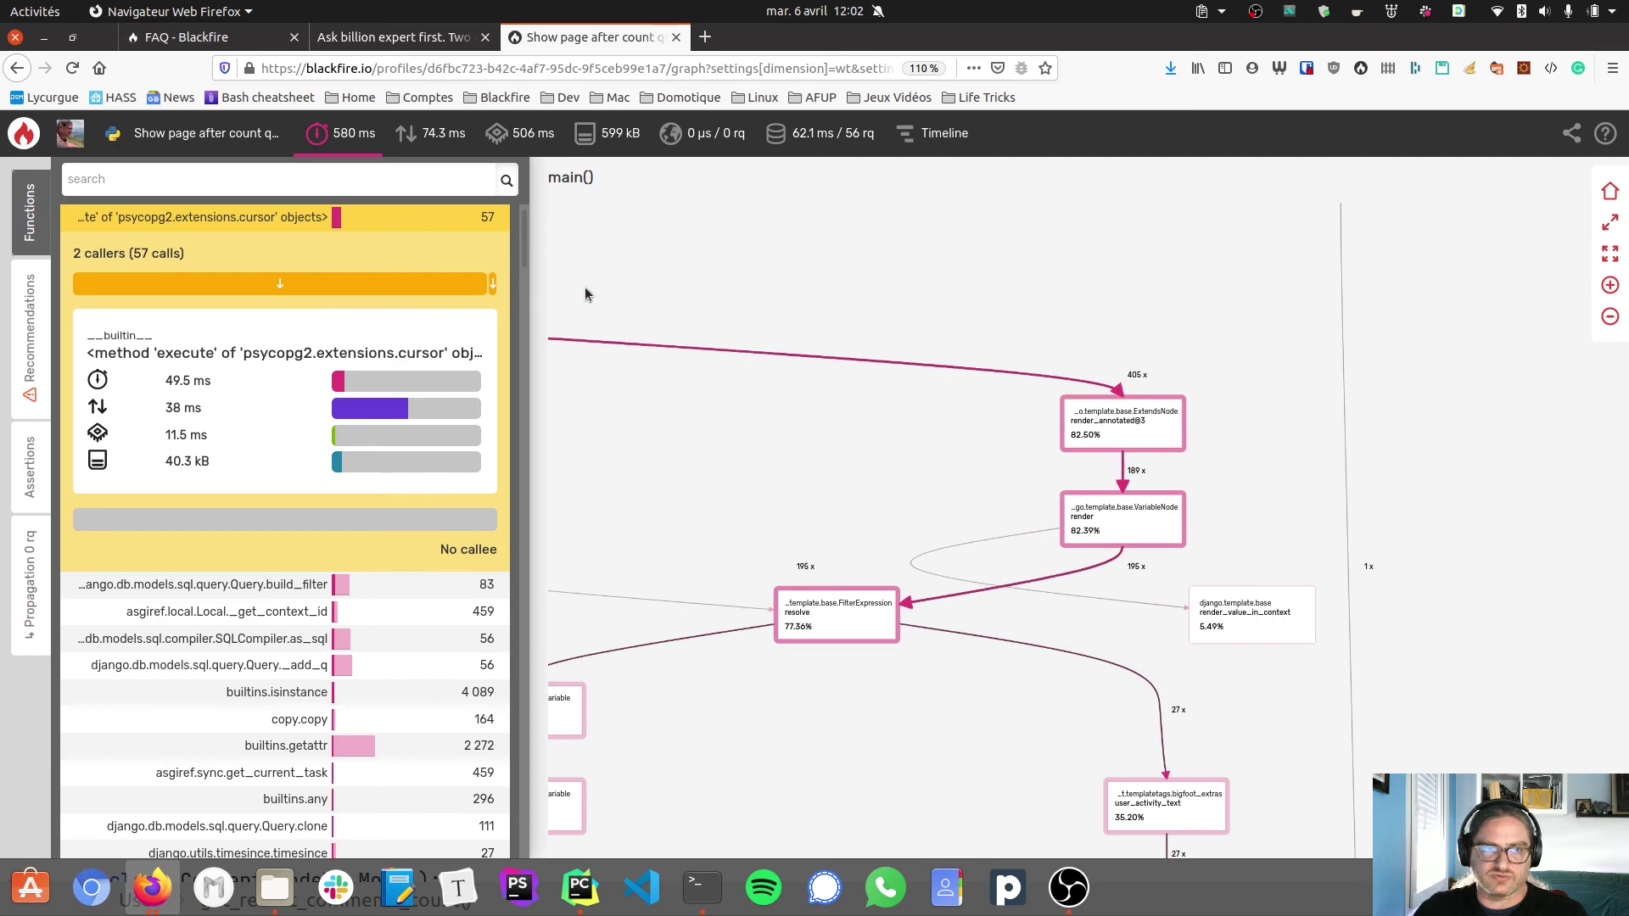
# Compare the I/O, CPU and memory views, return to I/O, and expand psycopg2 cursor execute
pyautogui.click(408, 132)
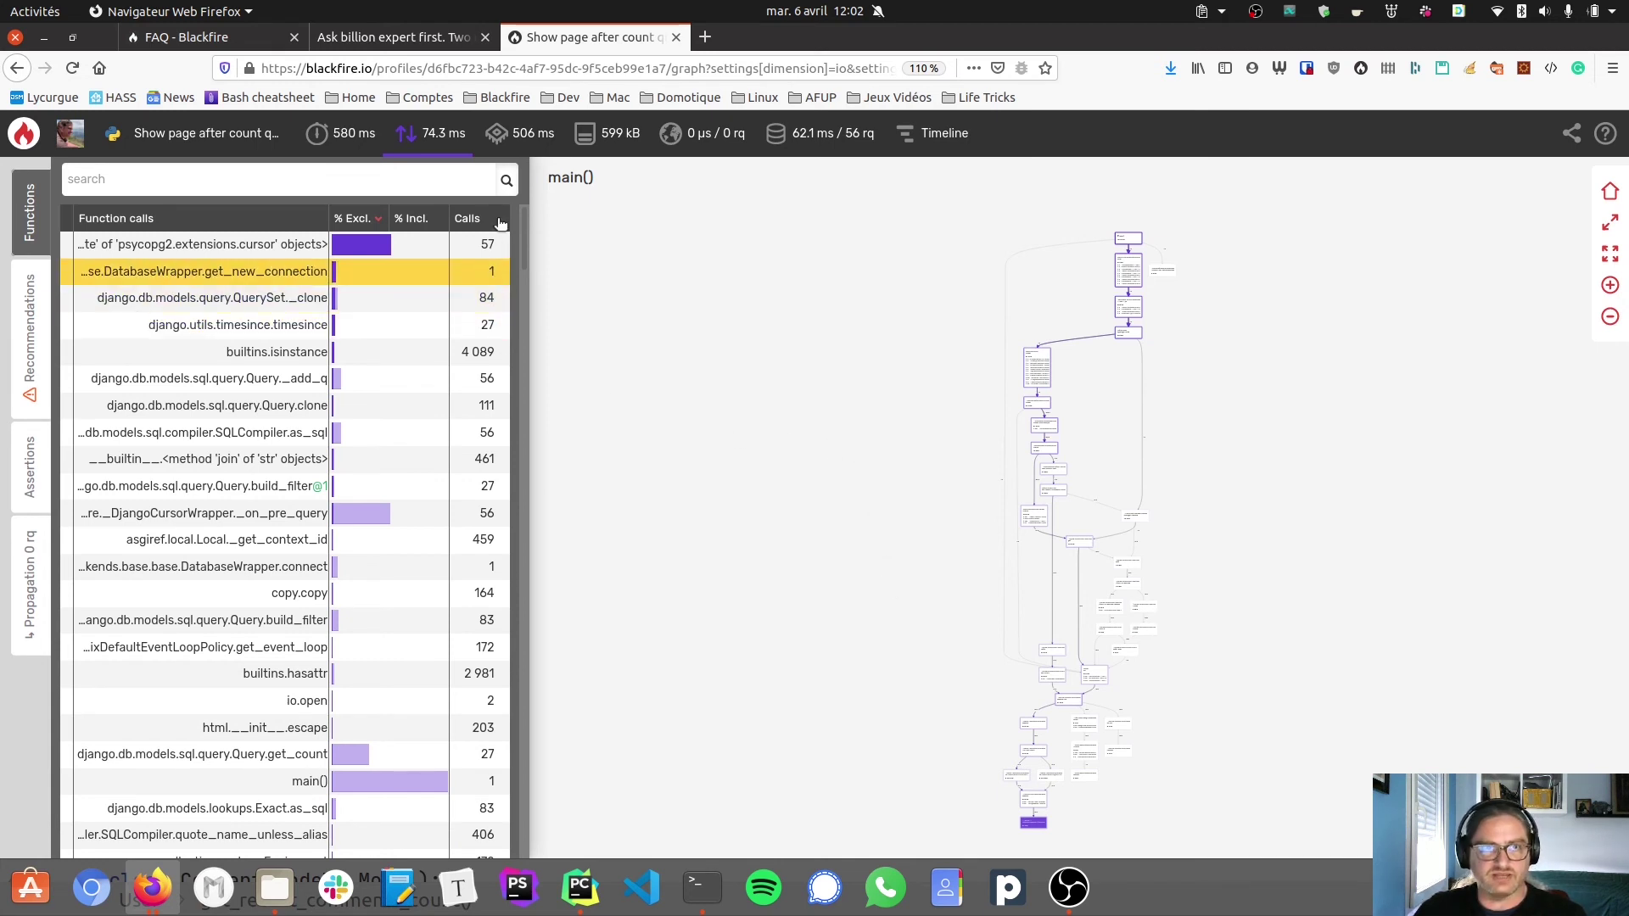
pyautogui.click(514, 138)
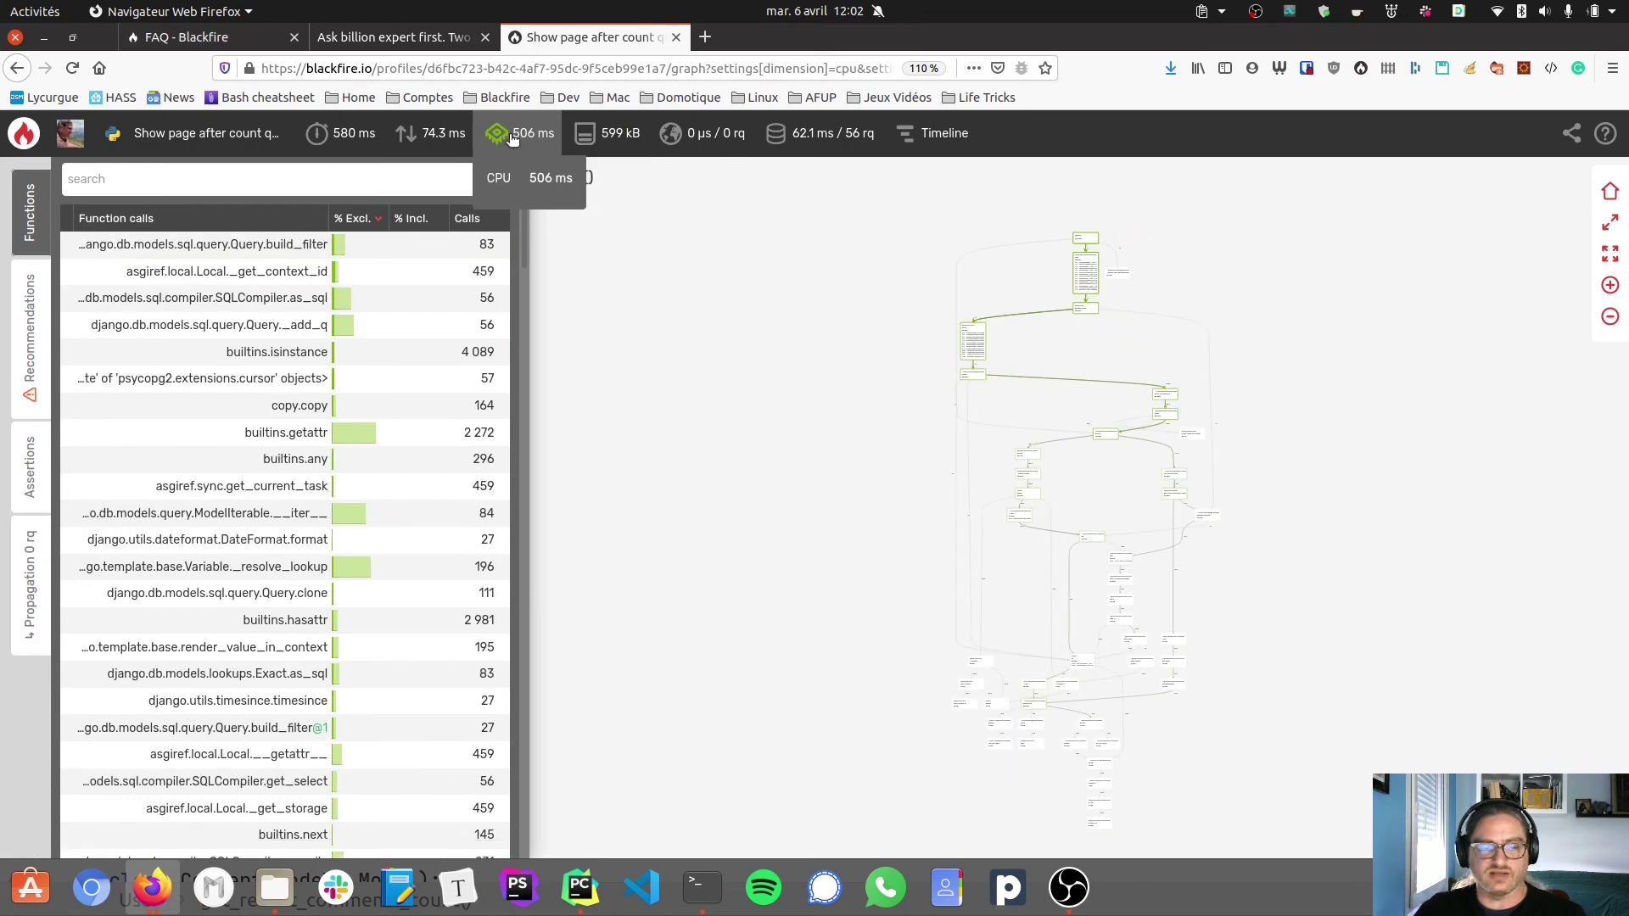
pyautogui.click(609, 127)
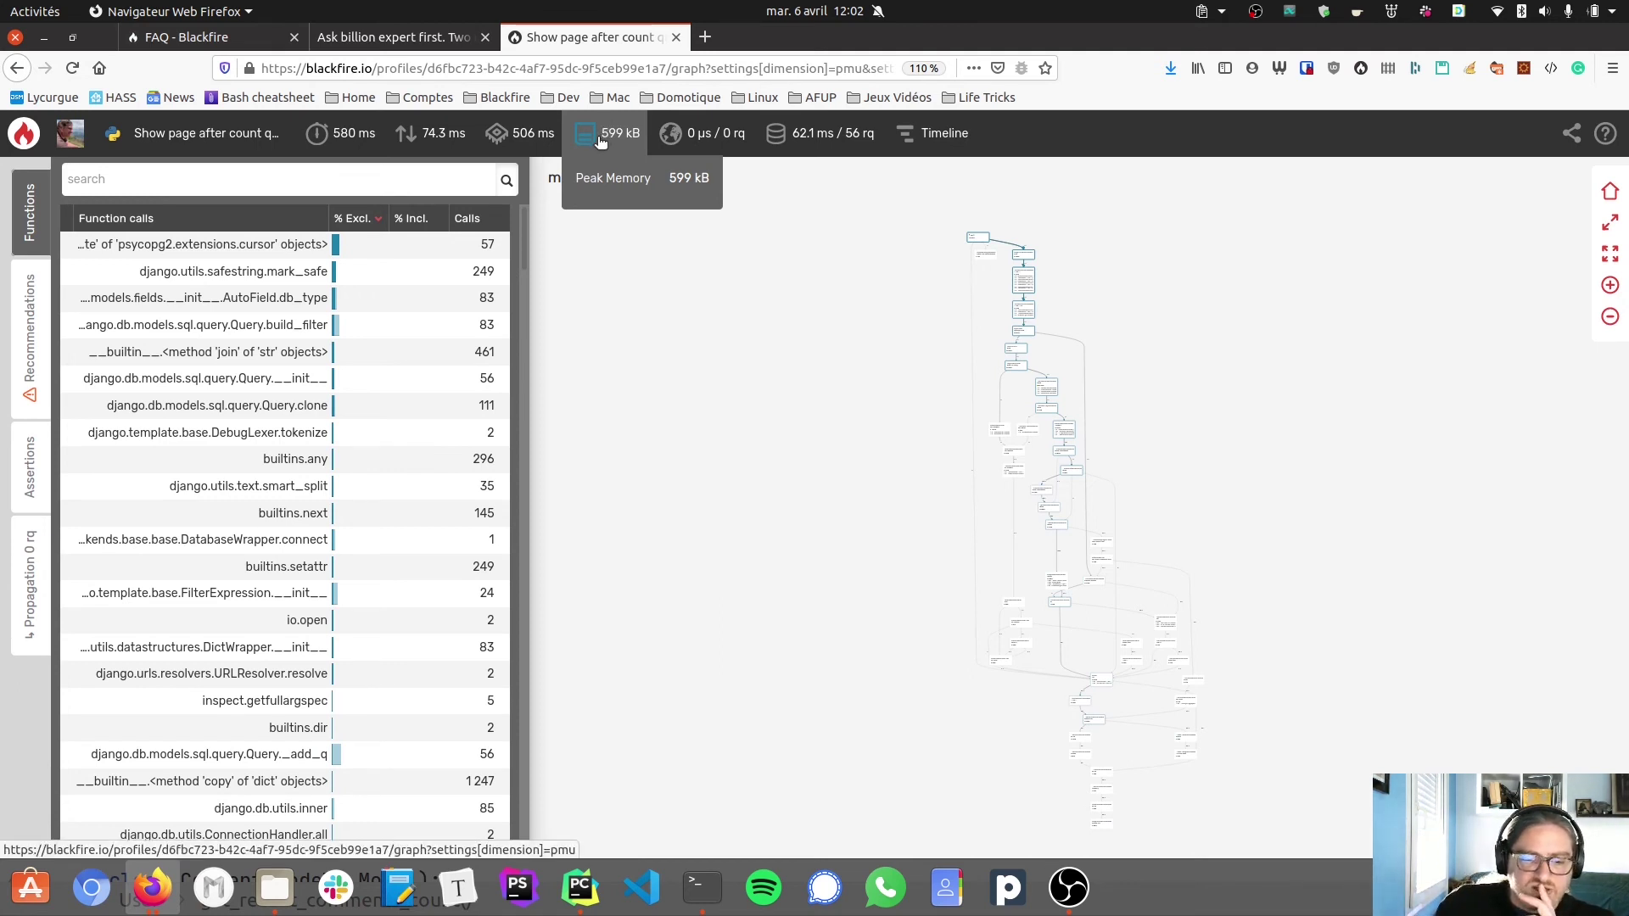
pyautogui.click(423, 138)
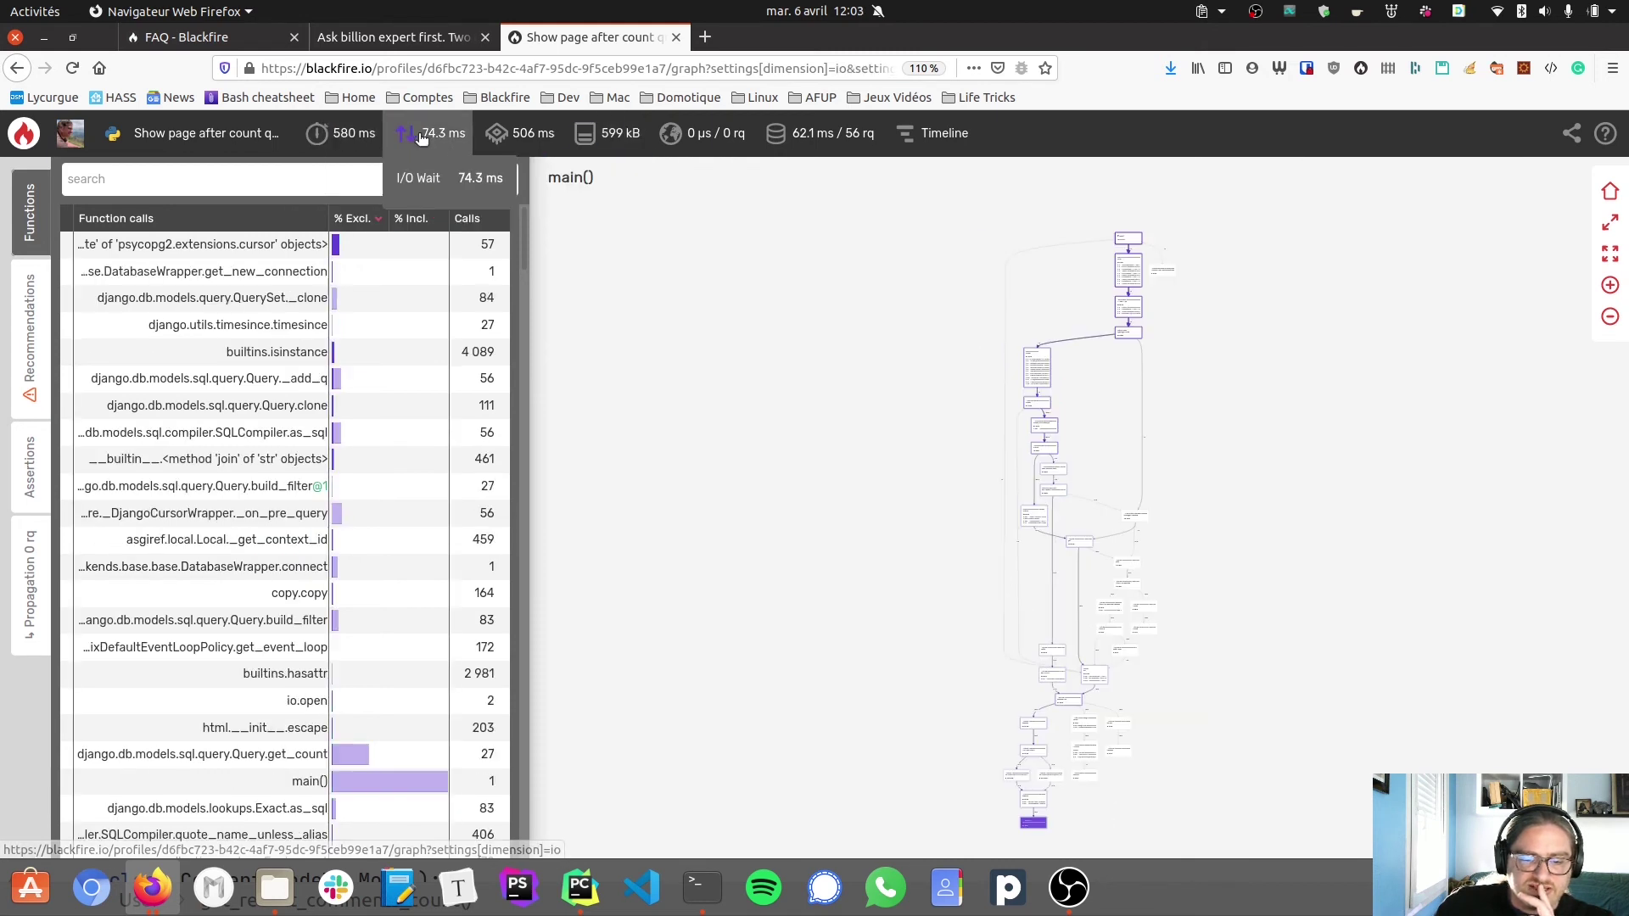
pyautogui.click(254, 246)
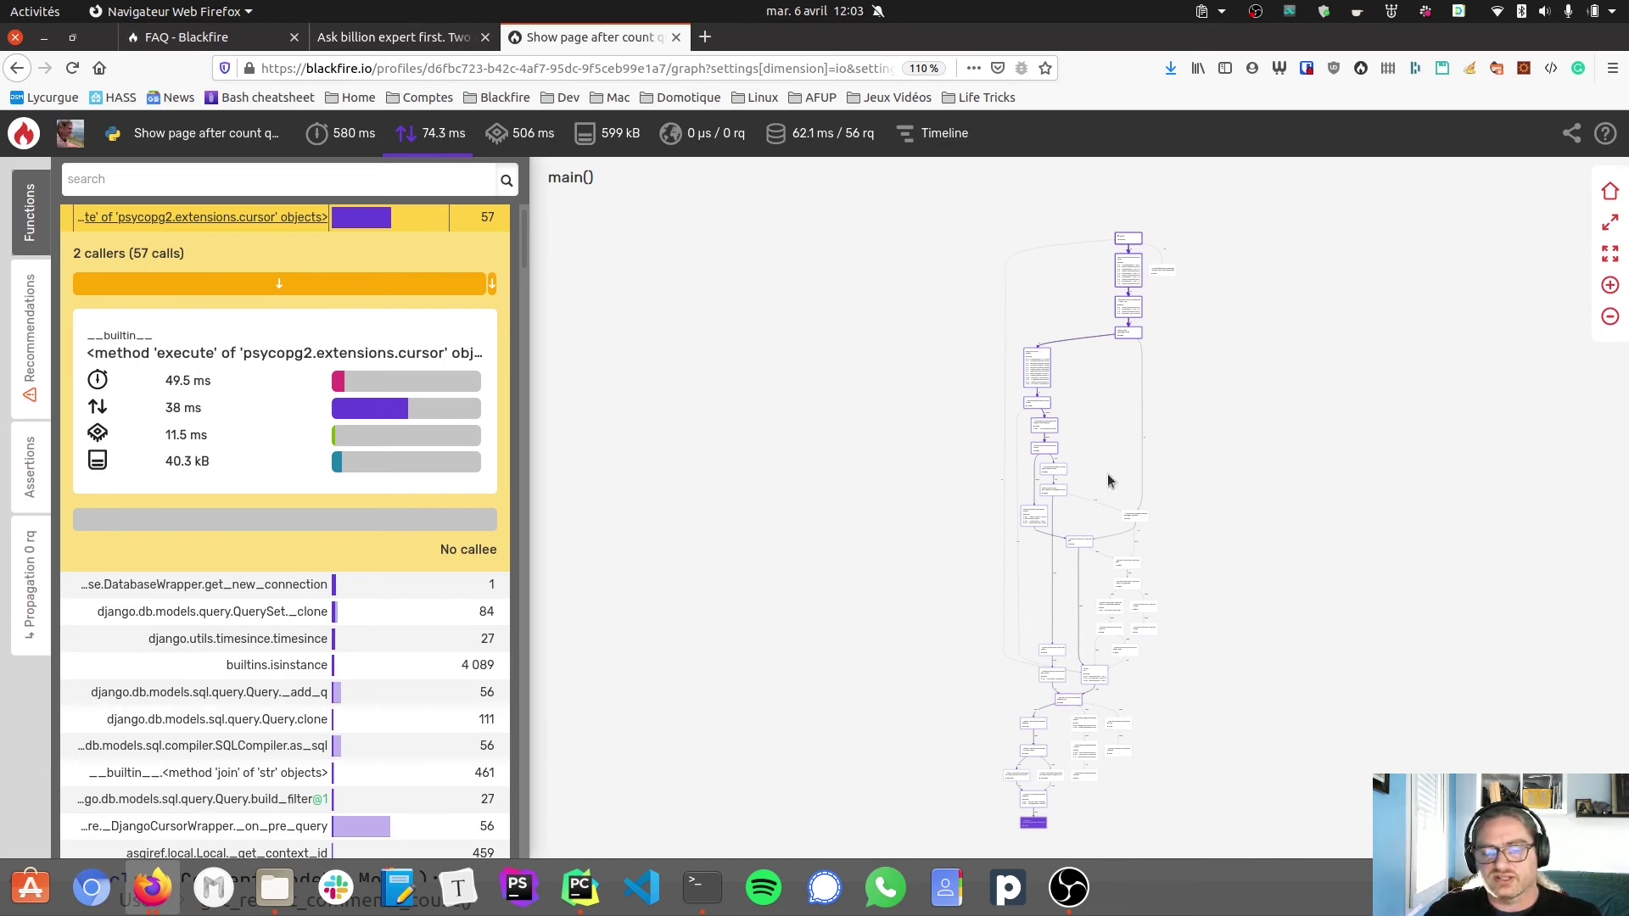
pyautogui.scroll(4, 1092, 570)
pyautogui.scroll(3, 1091, 570)
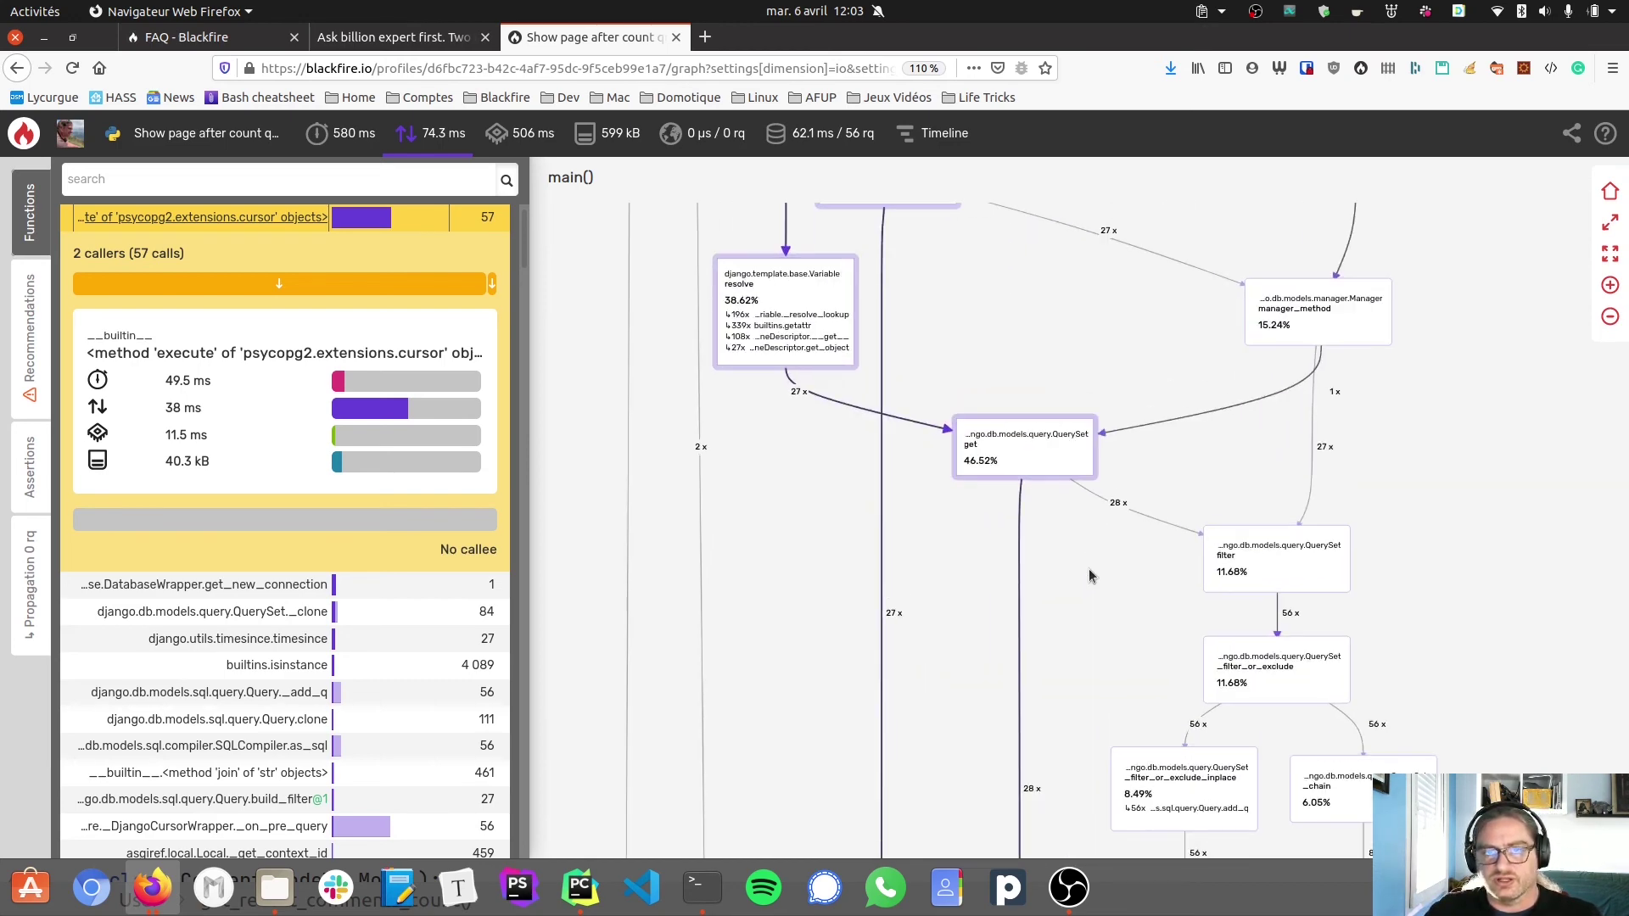
pyautogui.scroll(2, 1084, 608)
# Pan around the QuerySet get and template render nodes and switch back to the time view
pyautogui.moveTo(725, 728); pyautogui.dragTo(726, 599)
pyautogui.moveTo(764, 407); pyautogui.dragTo(906, 516)
pyautogui.scroll(5, 1044, 369)
pyautogui.scroll(3, 1022, 518)
pyautogui.moveTo(1022, 512); pyautogui.dragTo(1014, 667)
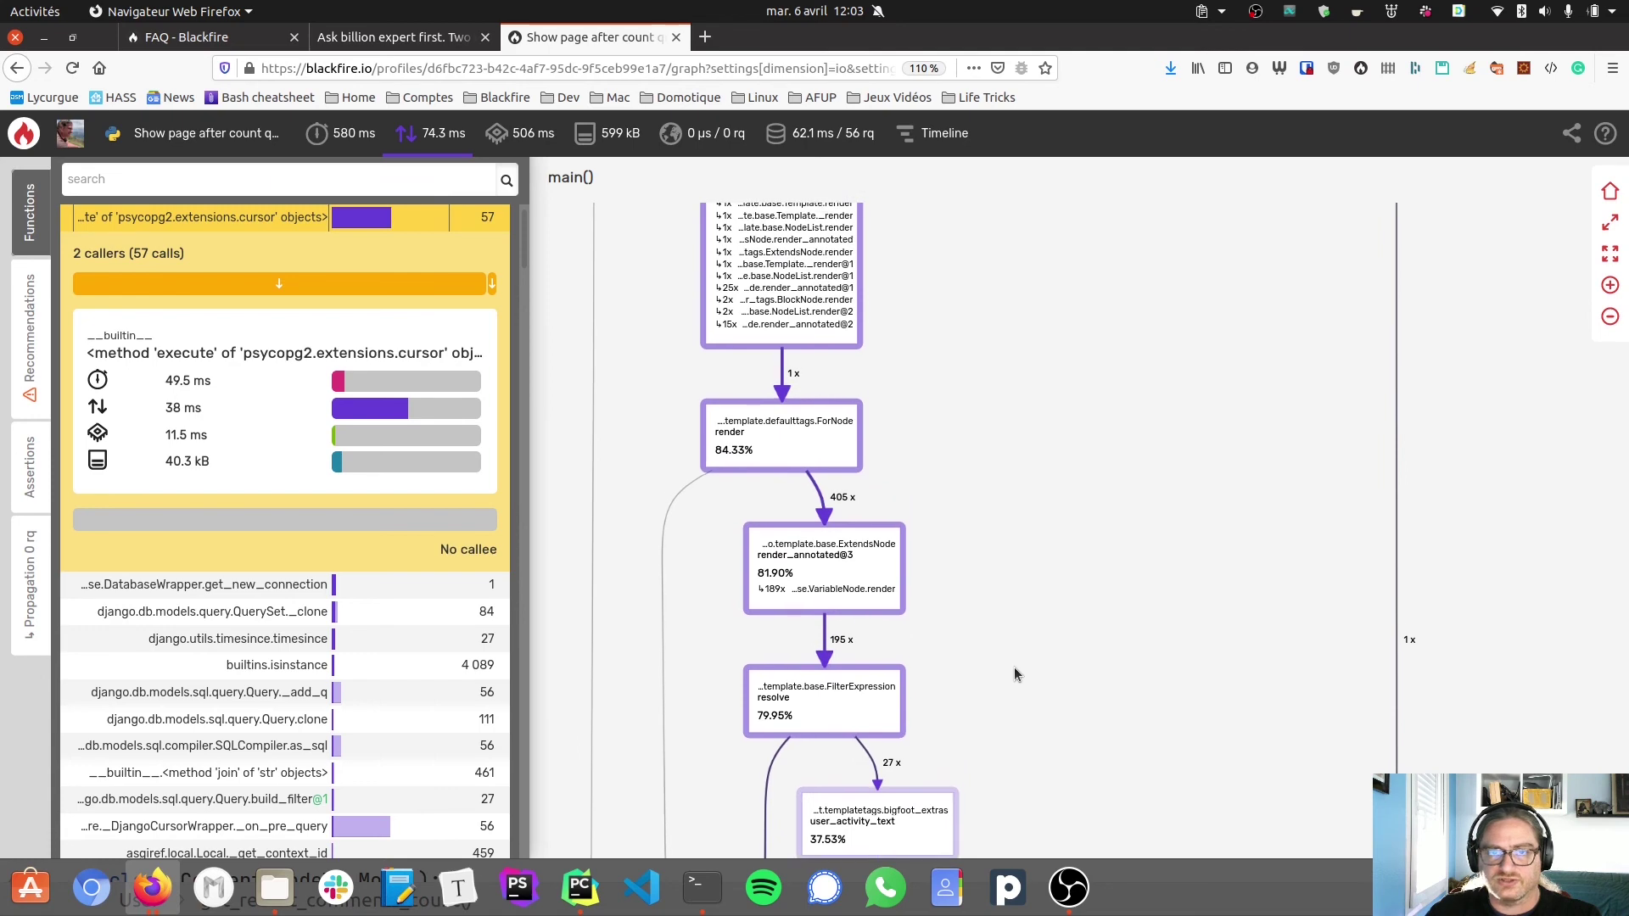
pyautogui.moveTo(344, 132)
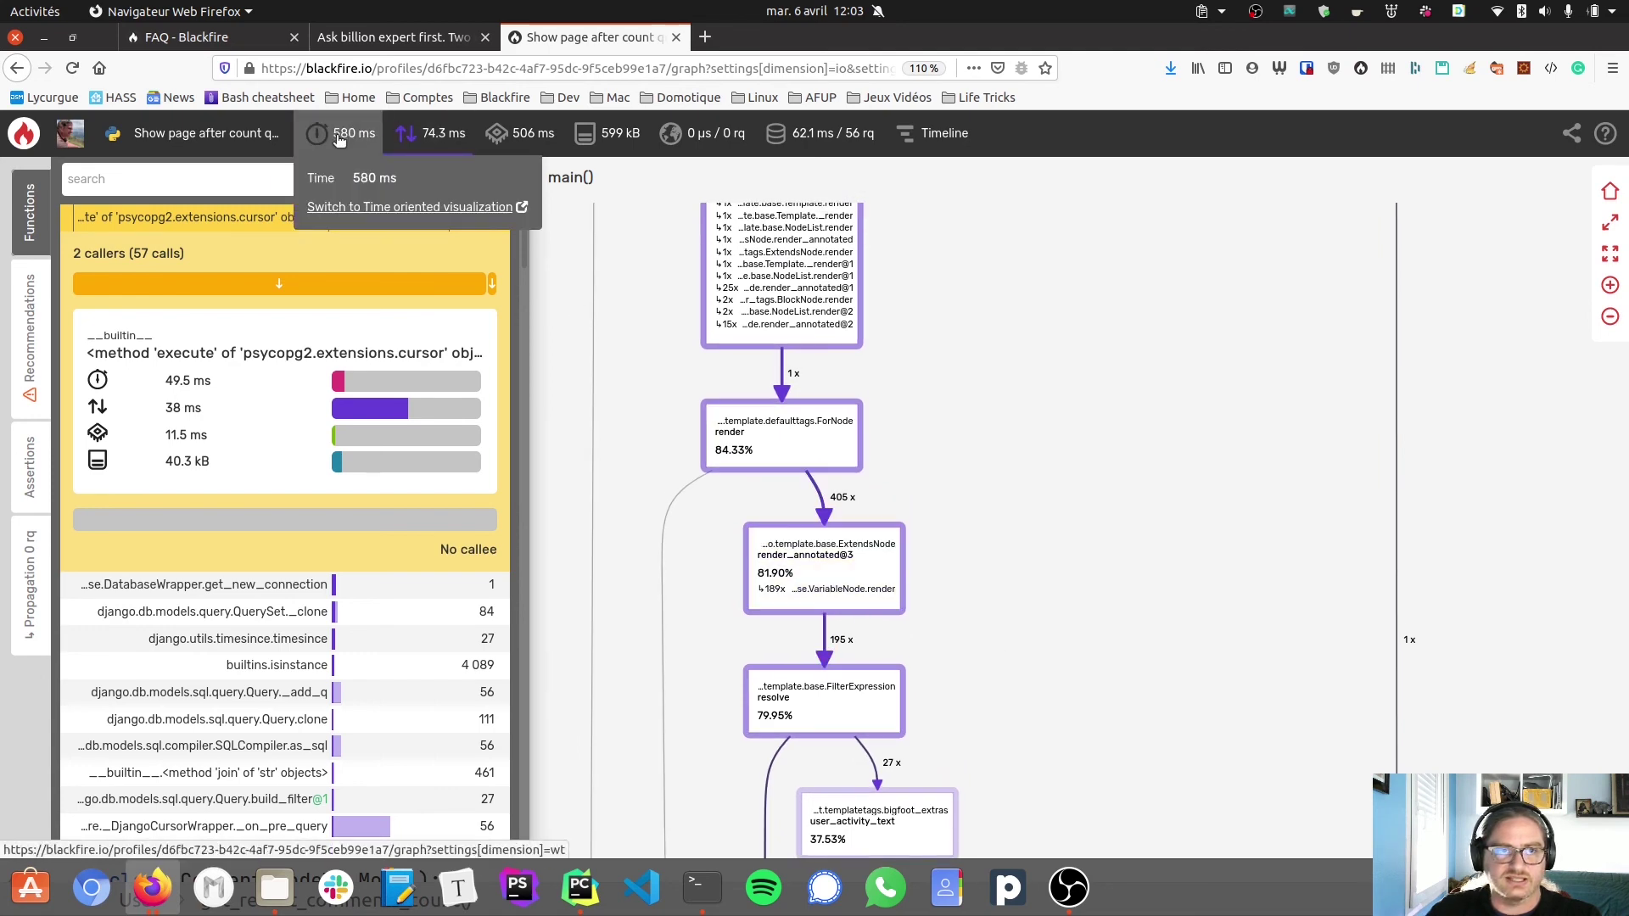
pyautogui.click(437, 212)
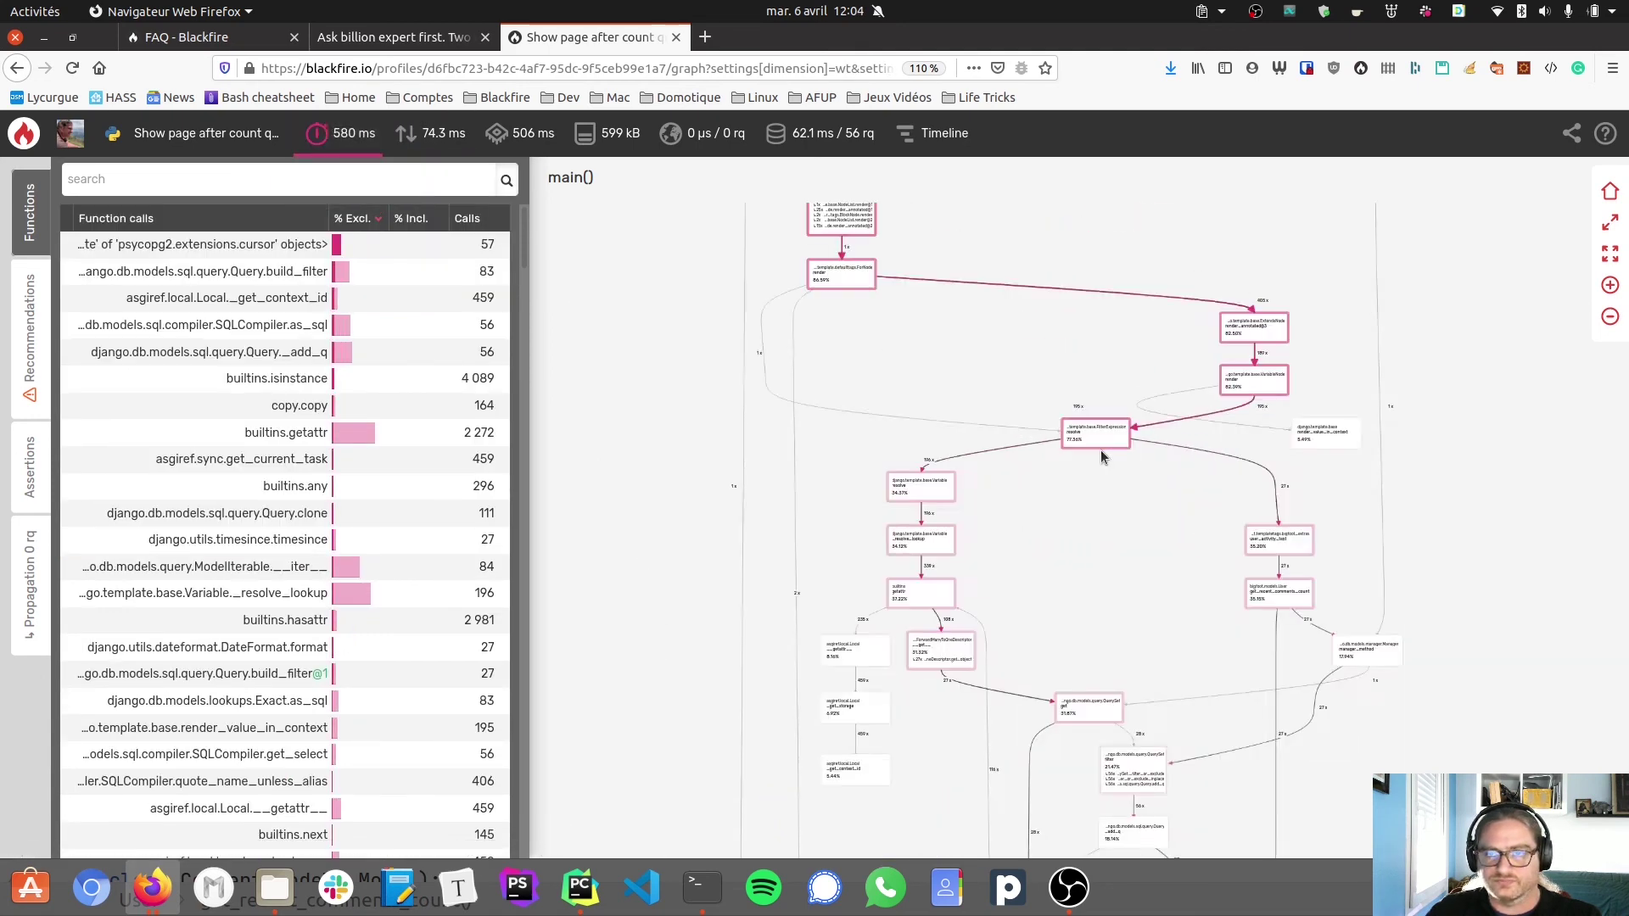
pyautogui.scroll(5, 1101, 450)
# Show get_recent_comments_count details (204 ms, 27 calls) and bring PyCharm to the front
pyautogui.moveTo(1146, 593)
pyautogui.mouseDown()
pyautogui.moveTo(1181, 220)
pyautogui.moveTo(806, 766)
pyautogui.mouseUp()
pyautogui.scroll(-4, 806, 432)
pyautogui.scroll(5, 806, 255)
pyautogui.moveTo(1146, 764); pyautogui.dragTo(892, 509)
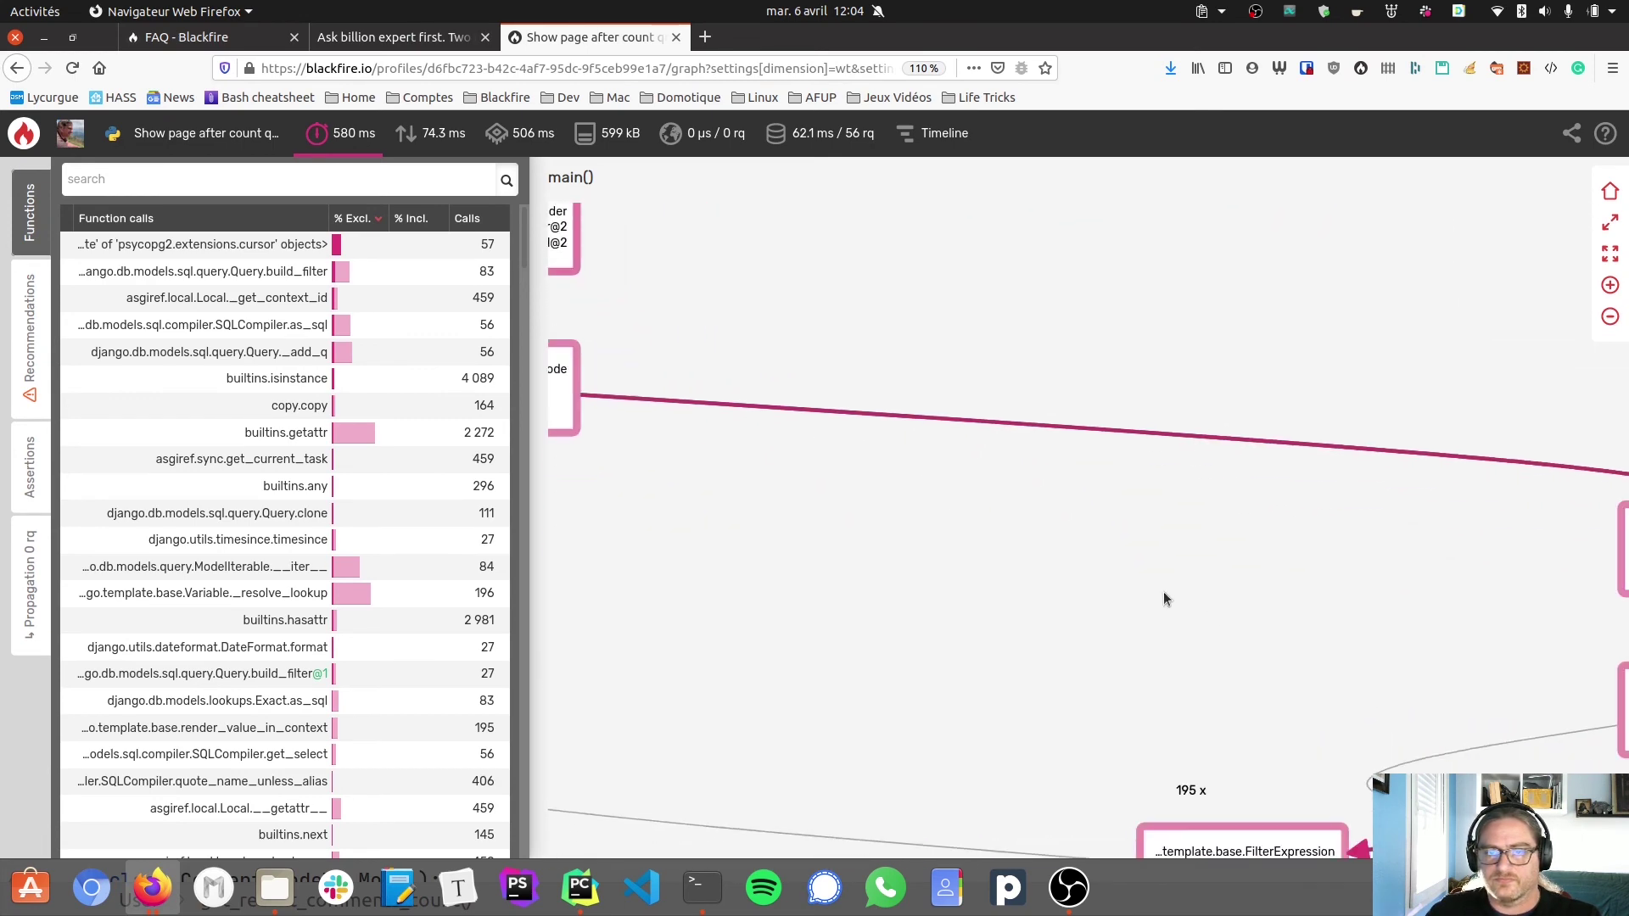
pyautogui.moveTo(890, 763)
pyautogui.mouseDown()
pyautogui.moveTo(763, 491)
pyautogui.moveTo(816, 153)
pyautogui.mouseUp()
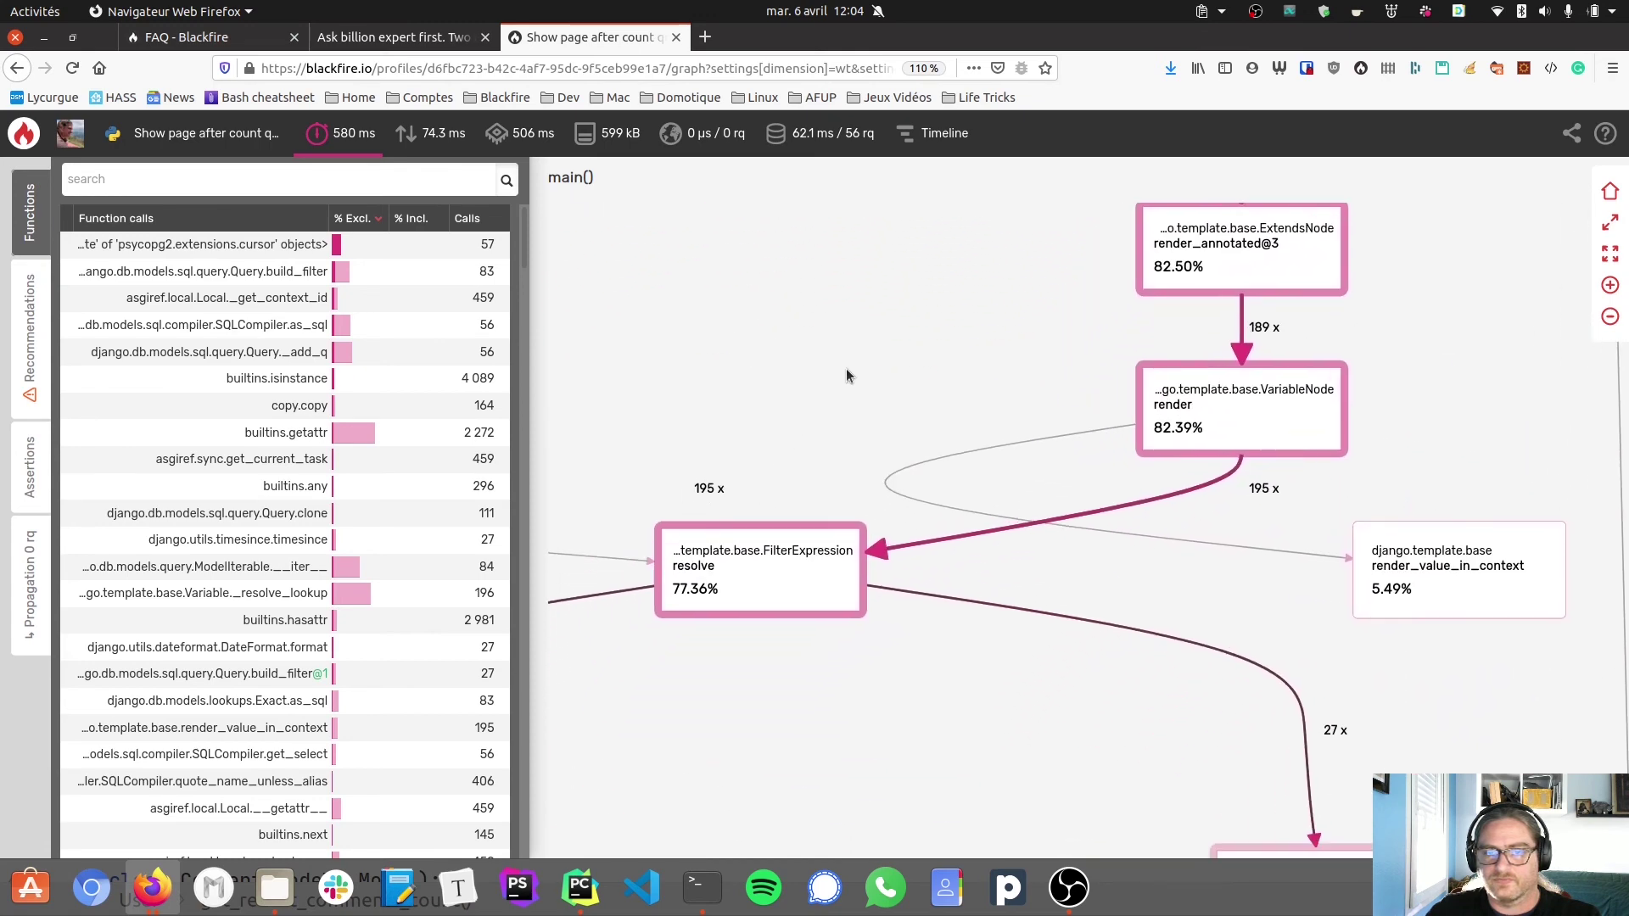
pyautogui.moveTo(915, 636); pyautogui.dragTo(858, 311)
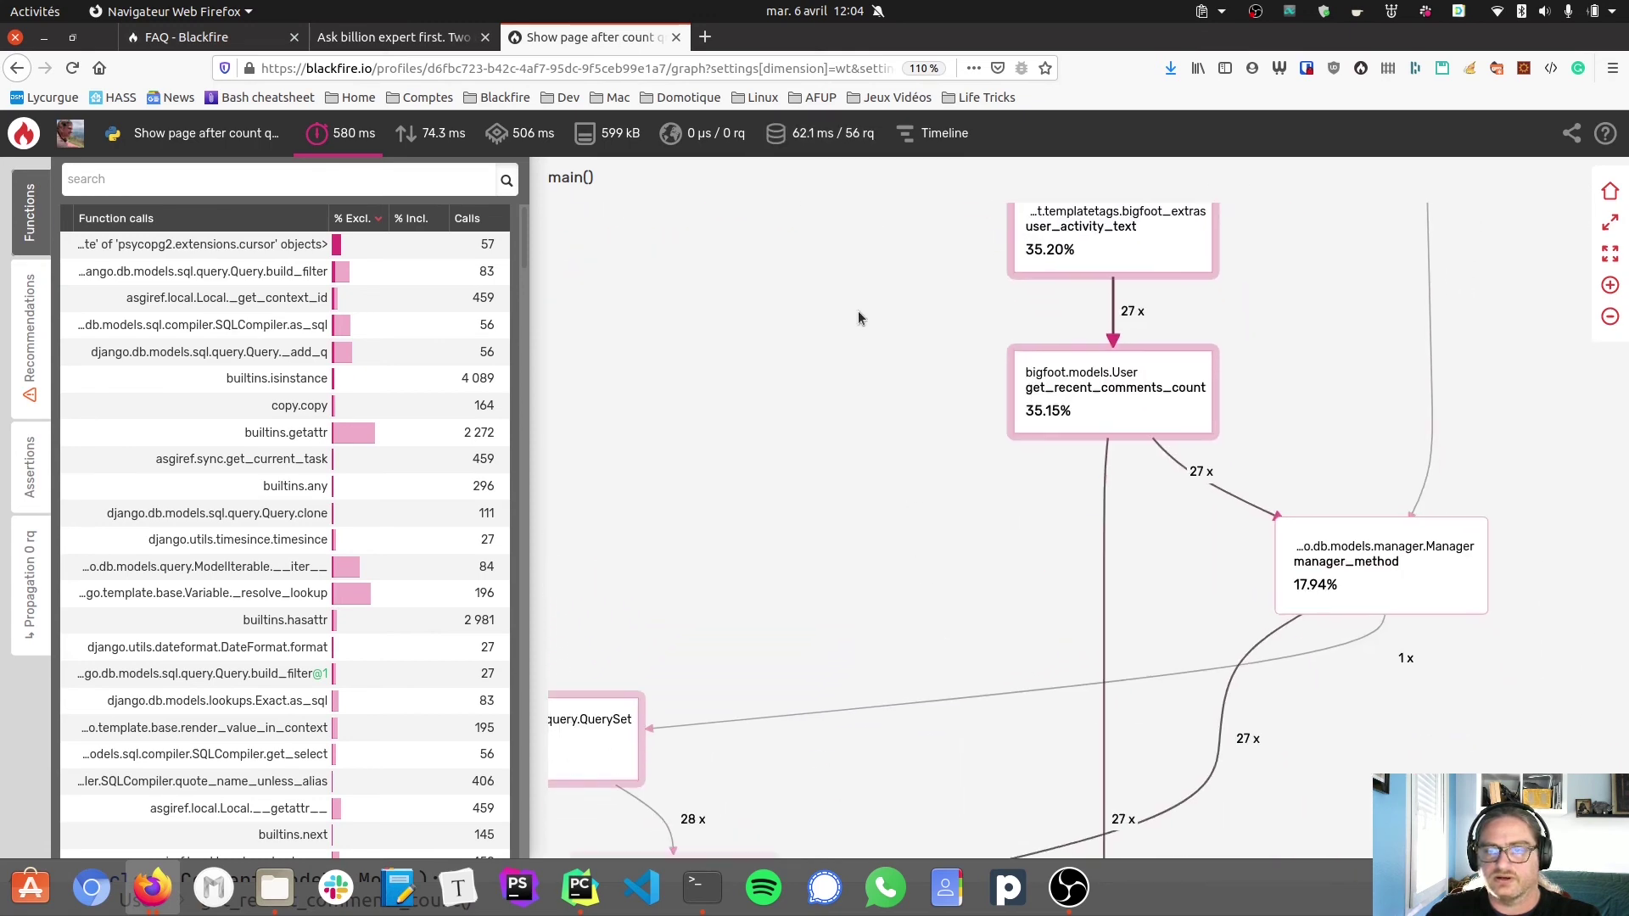
pyautogui.click(1149, 421)
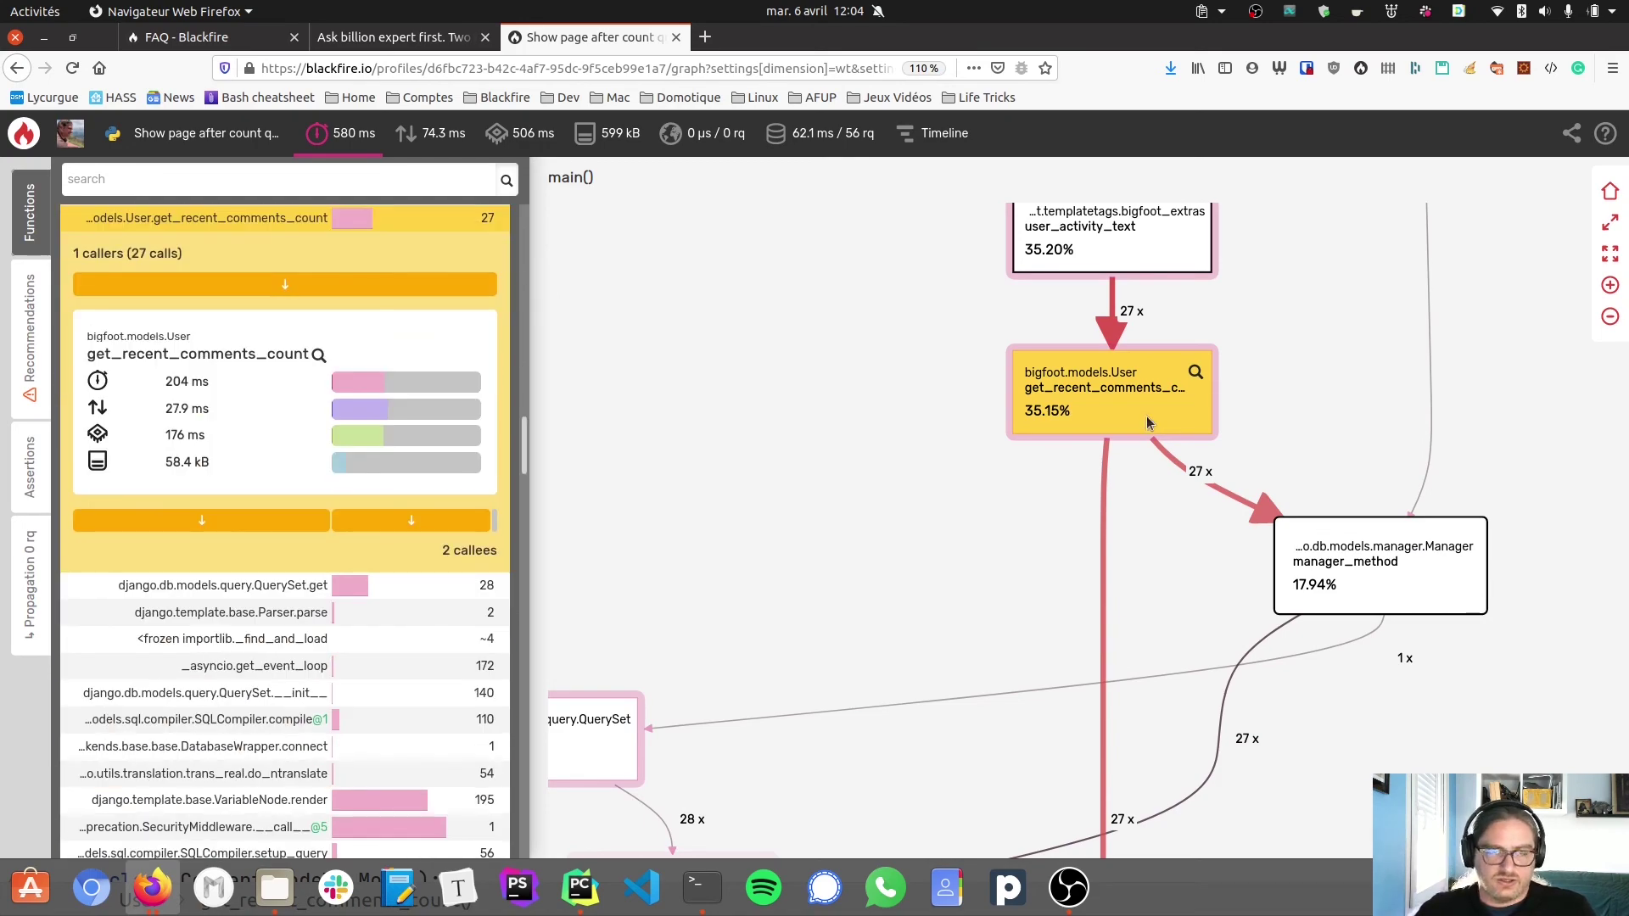
pyautogui.press('super')
pyautogui.click(803, 629)
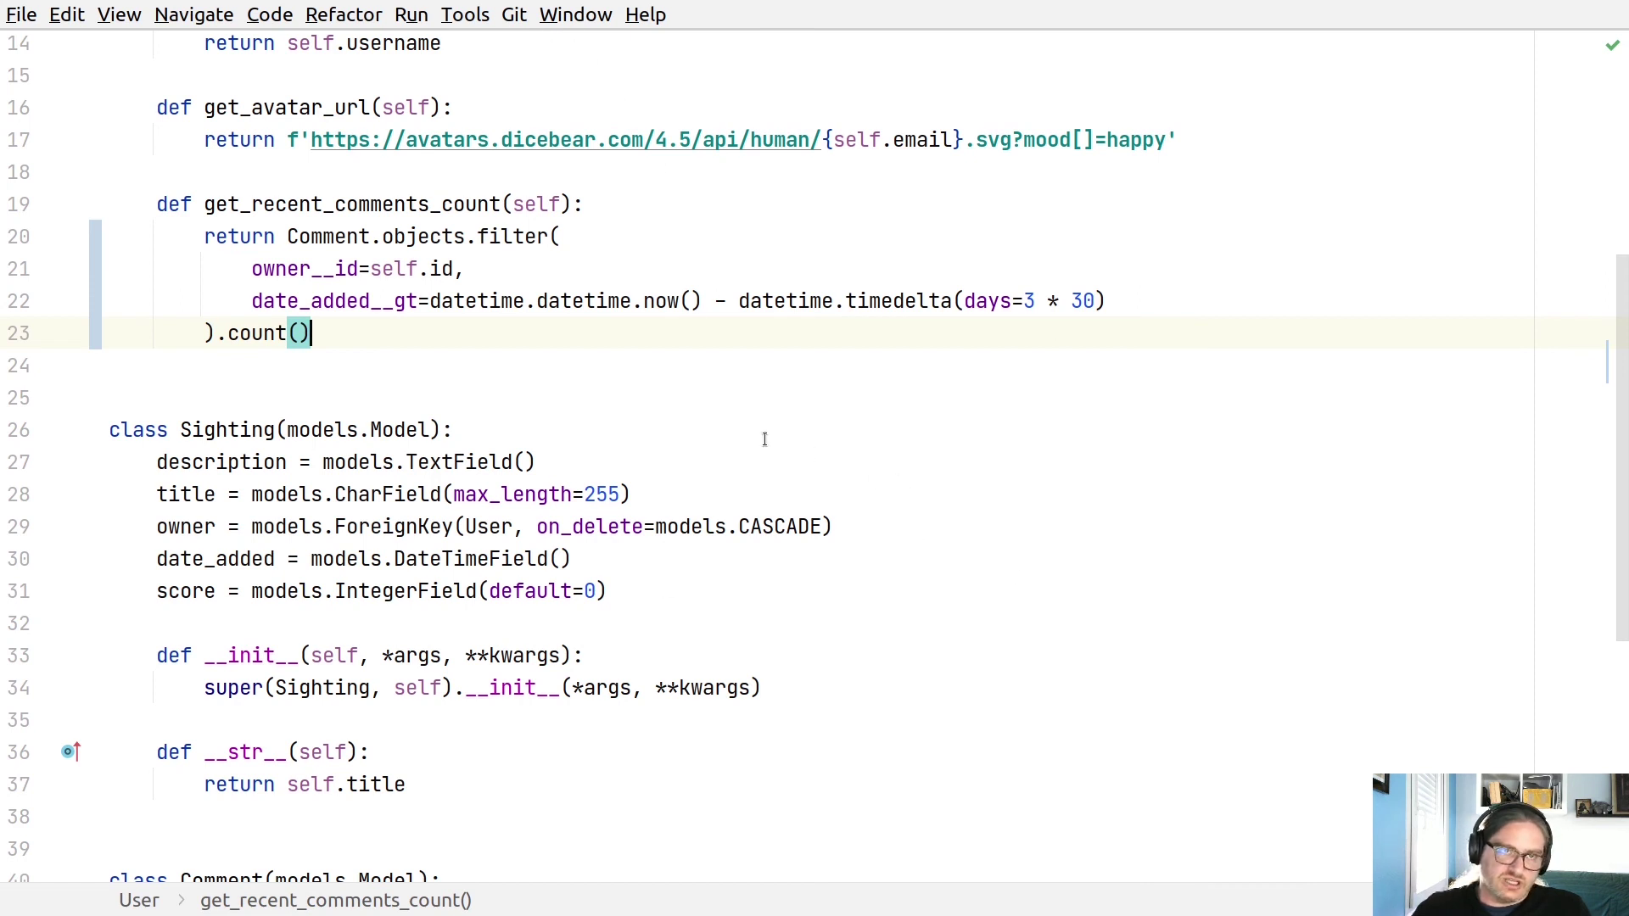
# Switch to bigfoot_extras.py and highlight user_activity_text and its get_recent_comments_count call
pyautogui.hotkey('ctrl', 'Tab')
pyautogui.hotkey('ctrl', 'Tab')
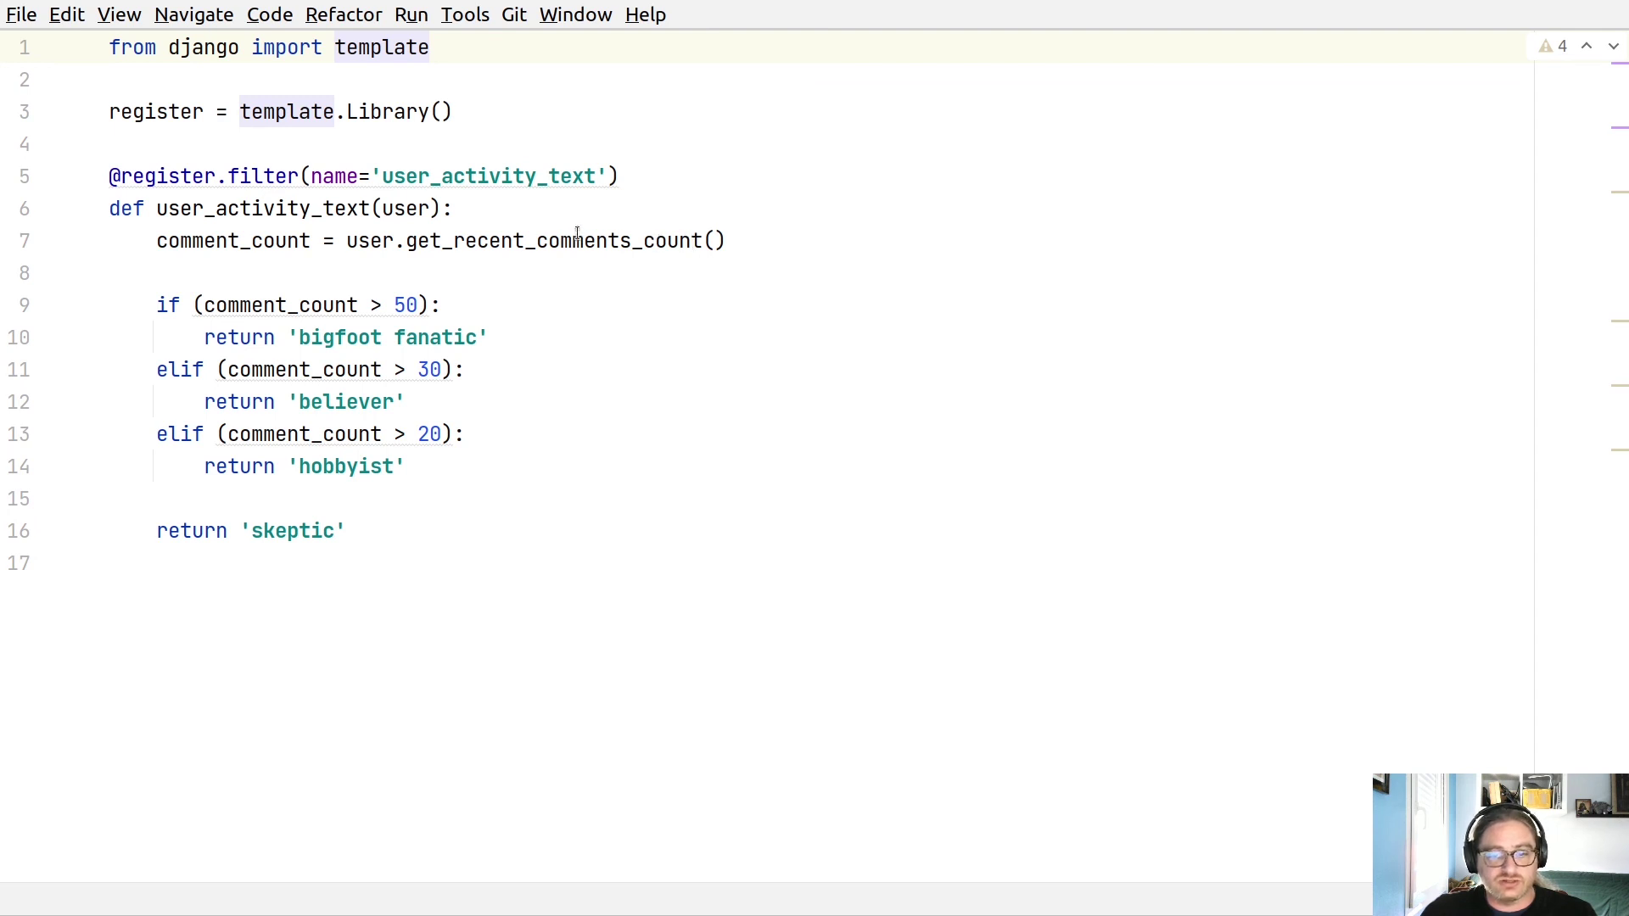
pyautogui.doubleClick(445, 175)
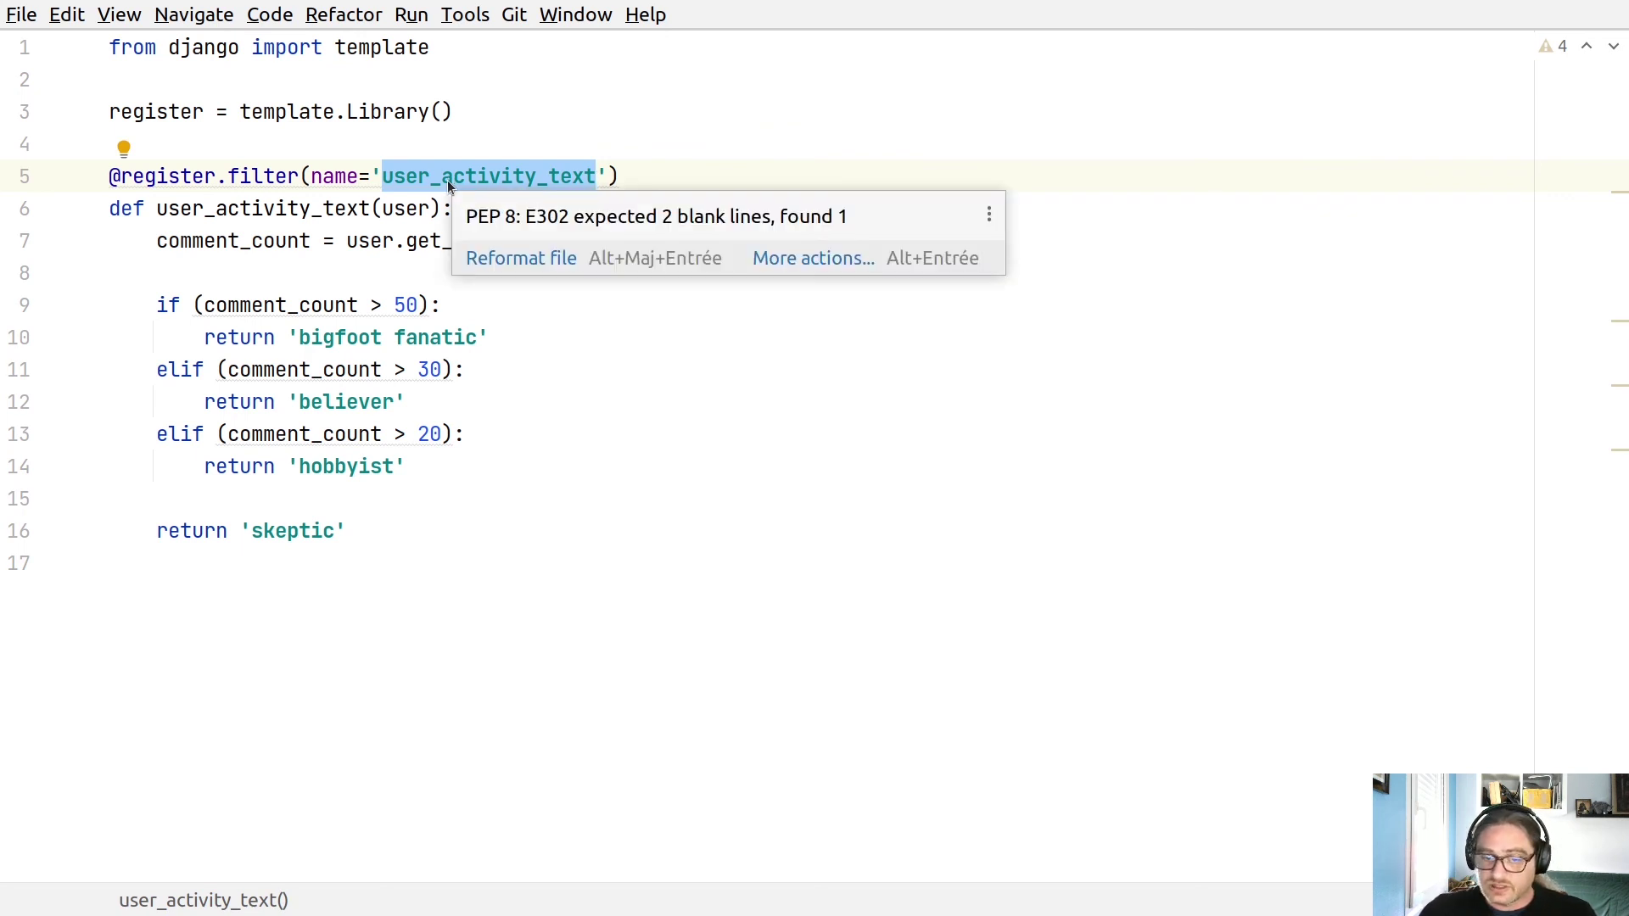
pyautogui.doubleClick(461, 240)
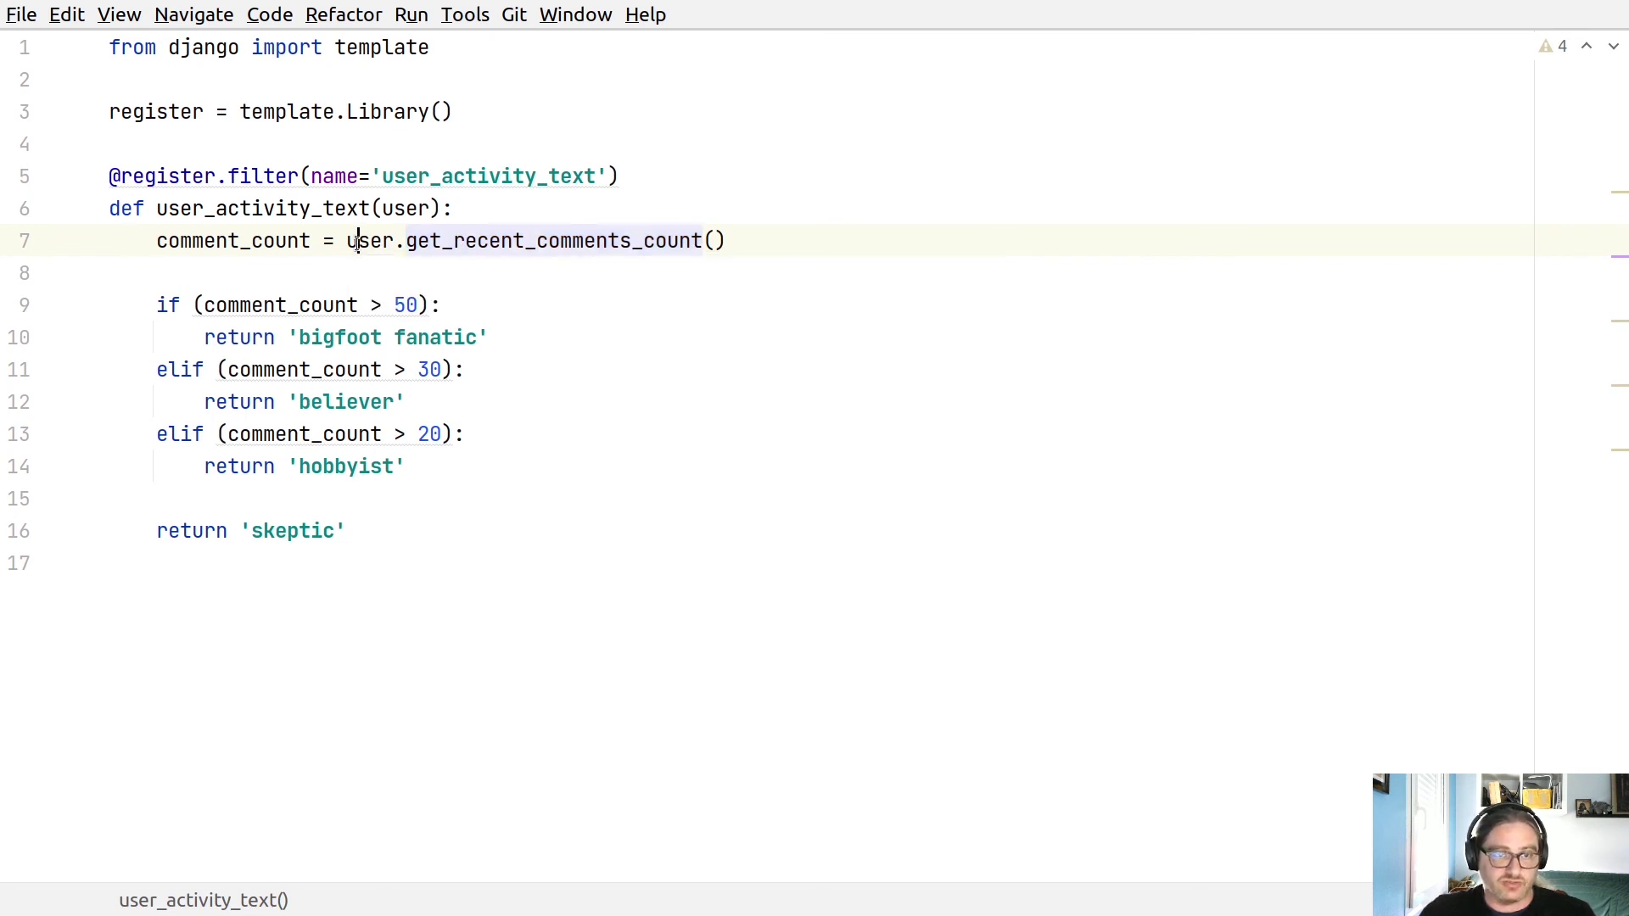
pyautogui.click(355, 241)
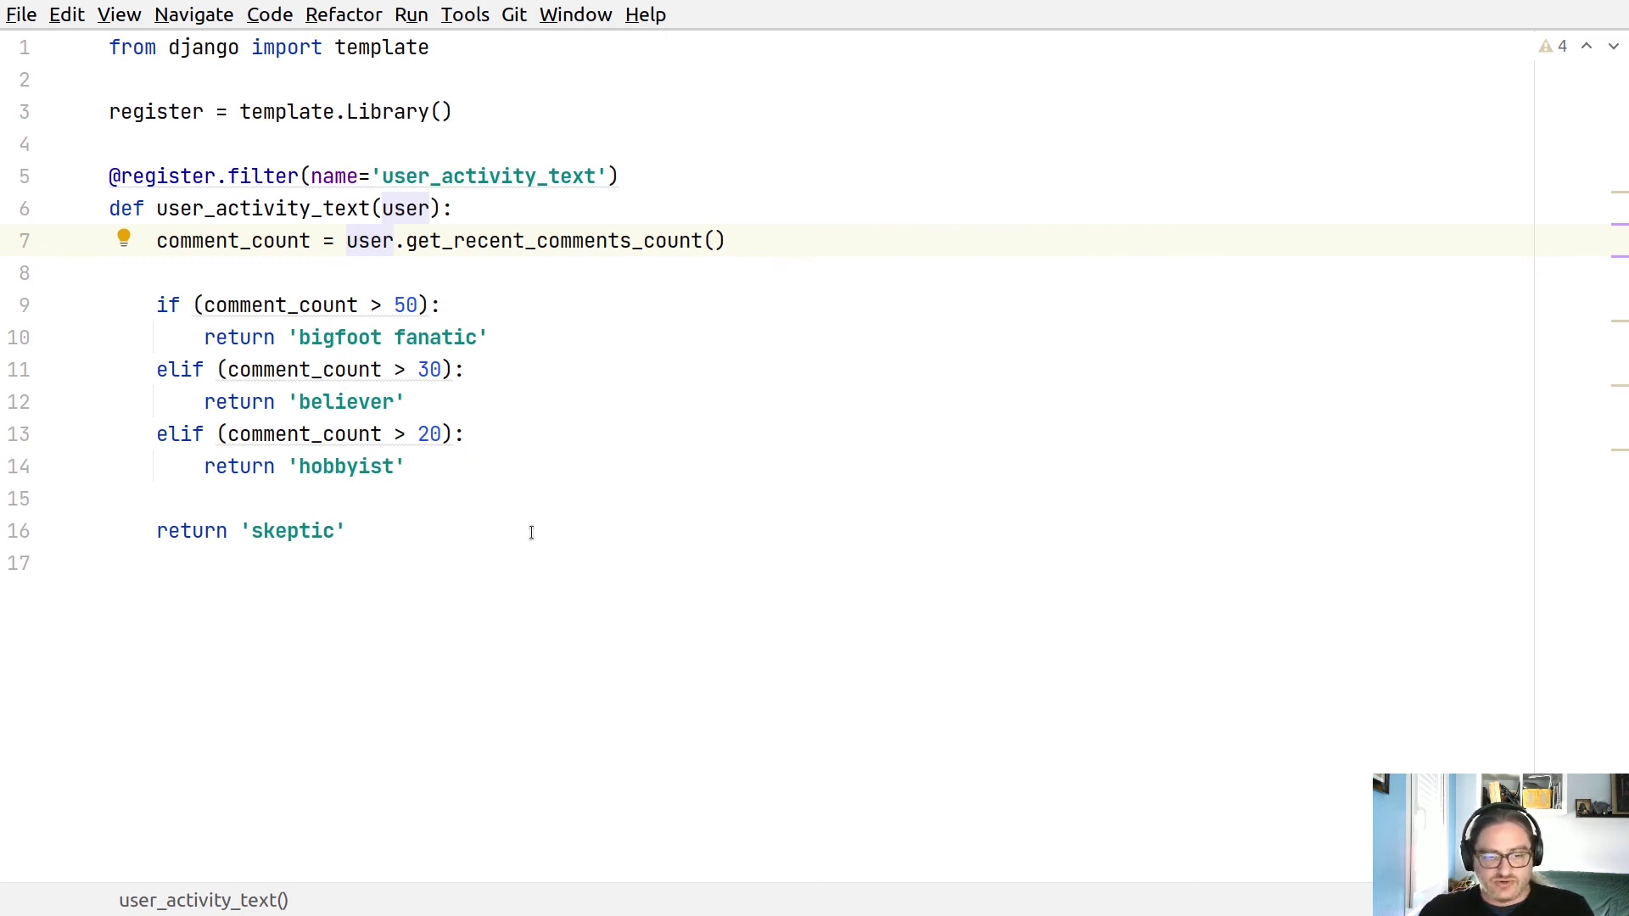
# Paste a LocMemCache CACHES block below DATABASES in settings.py, then return to bigfoot_extras.py
pyautogui.hotkey('ctrl', 'Tab')
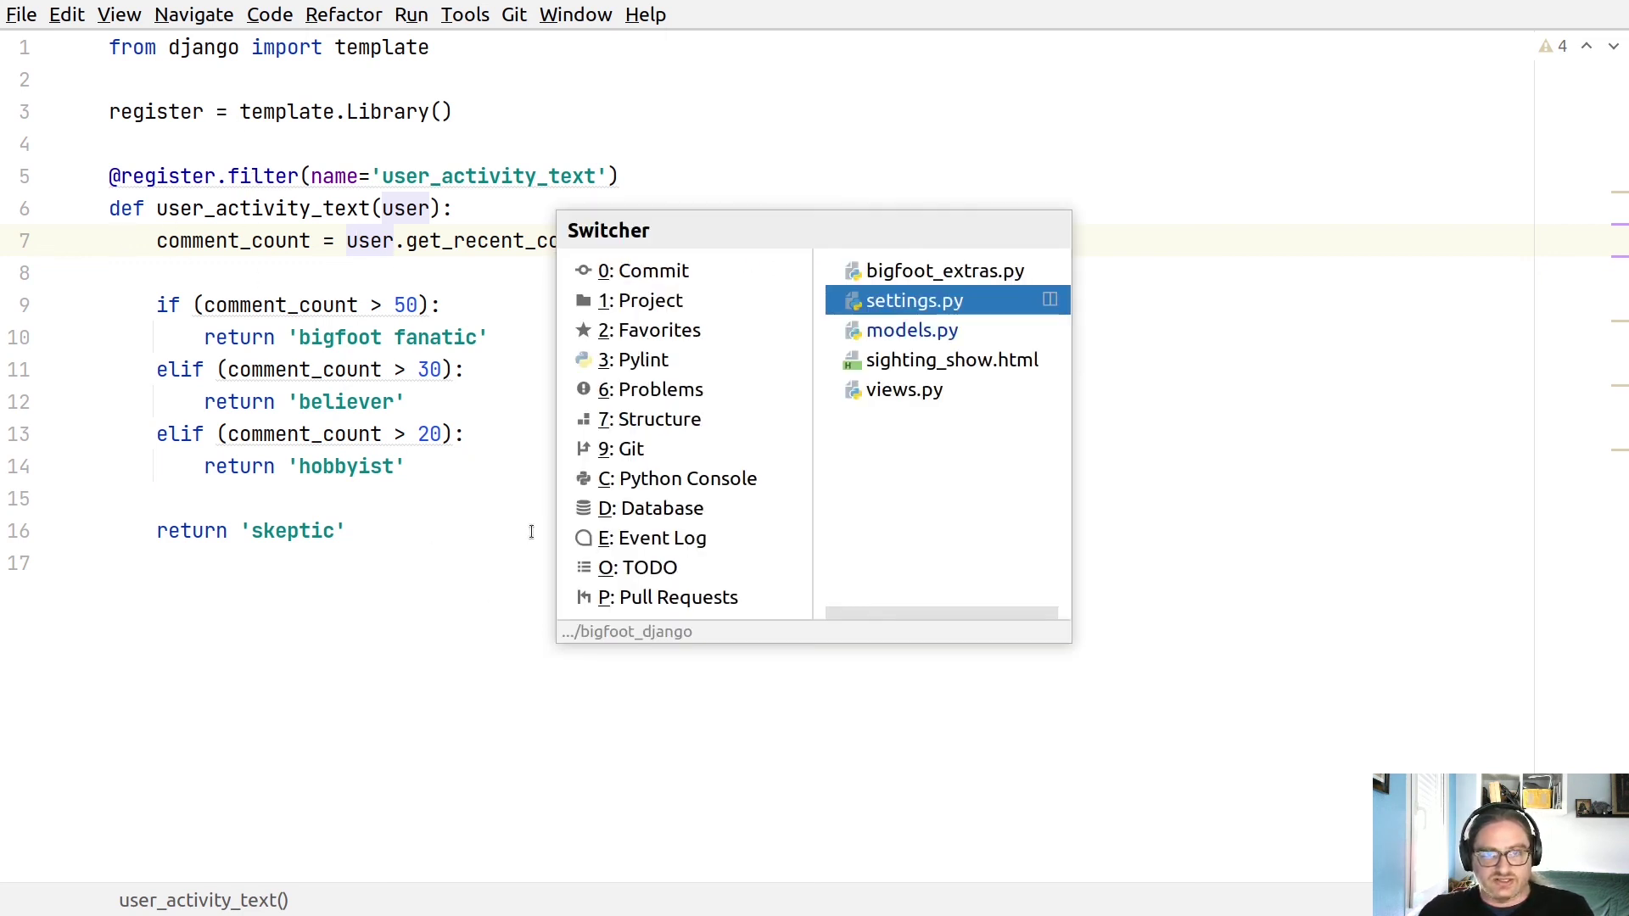
pyautogui.hotkey('ctrl', 'Tab')
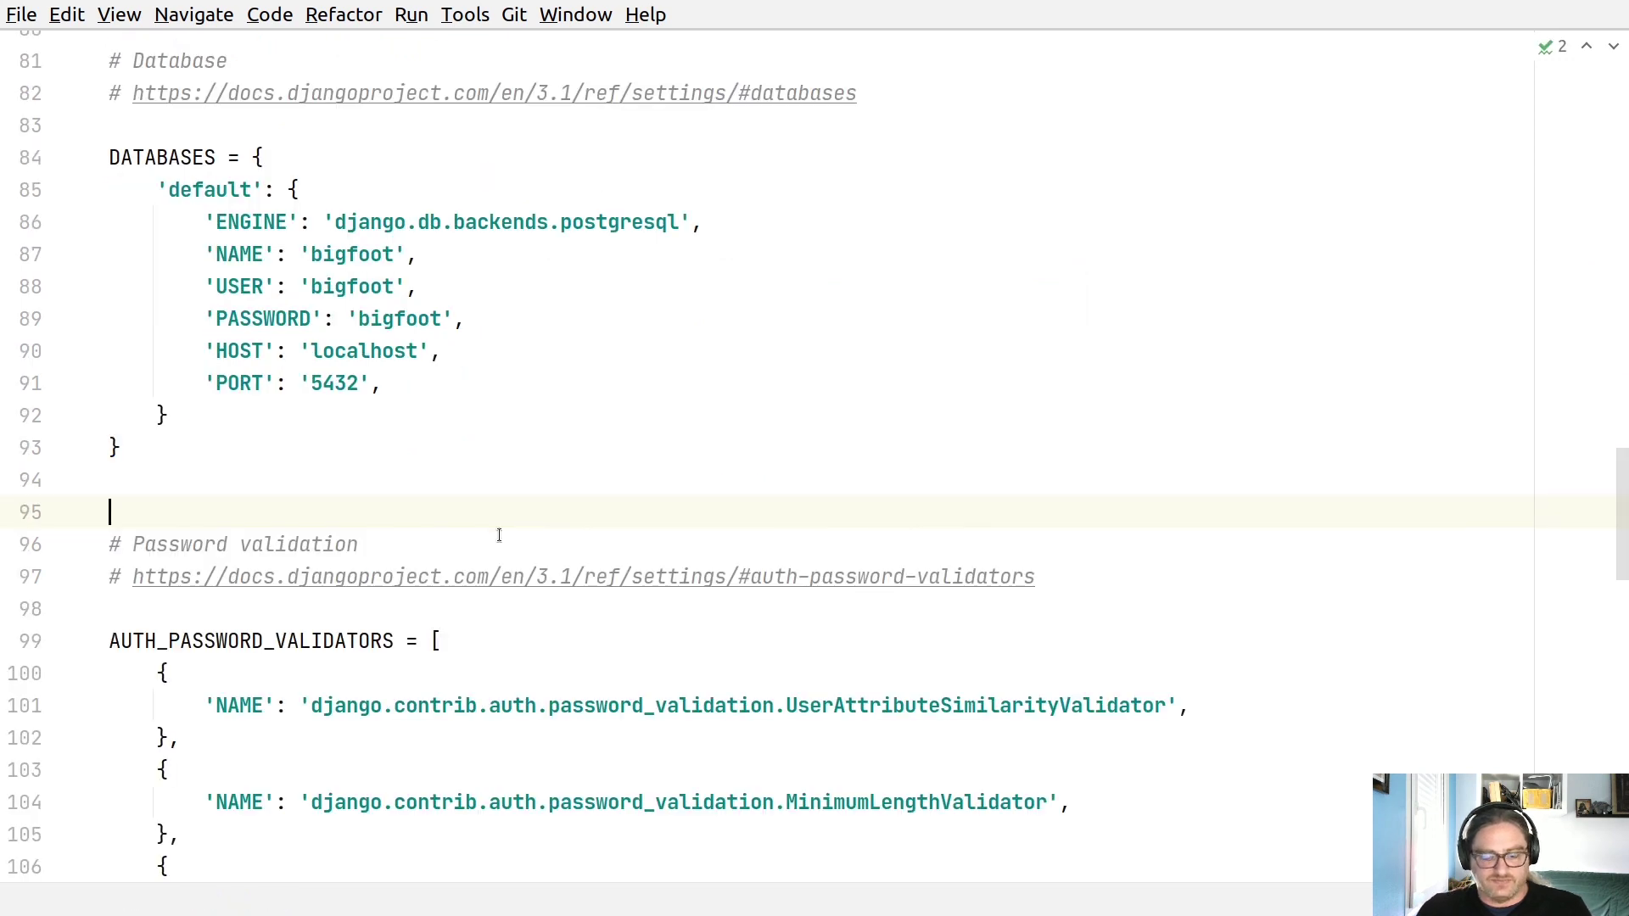
pyautogui.press('super+v')
pyautogui.press('Escape')
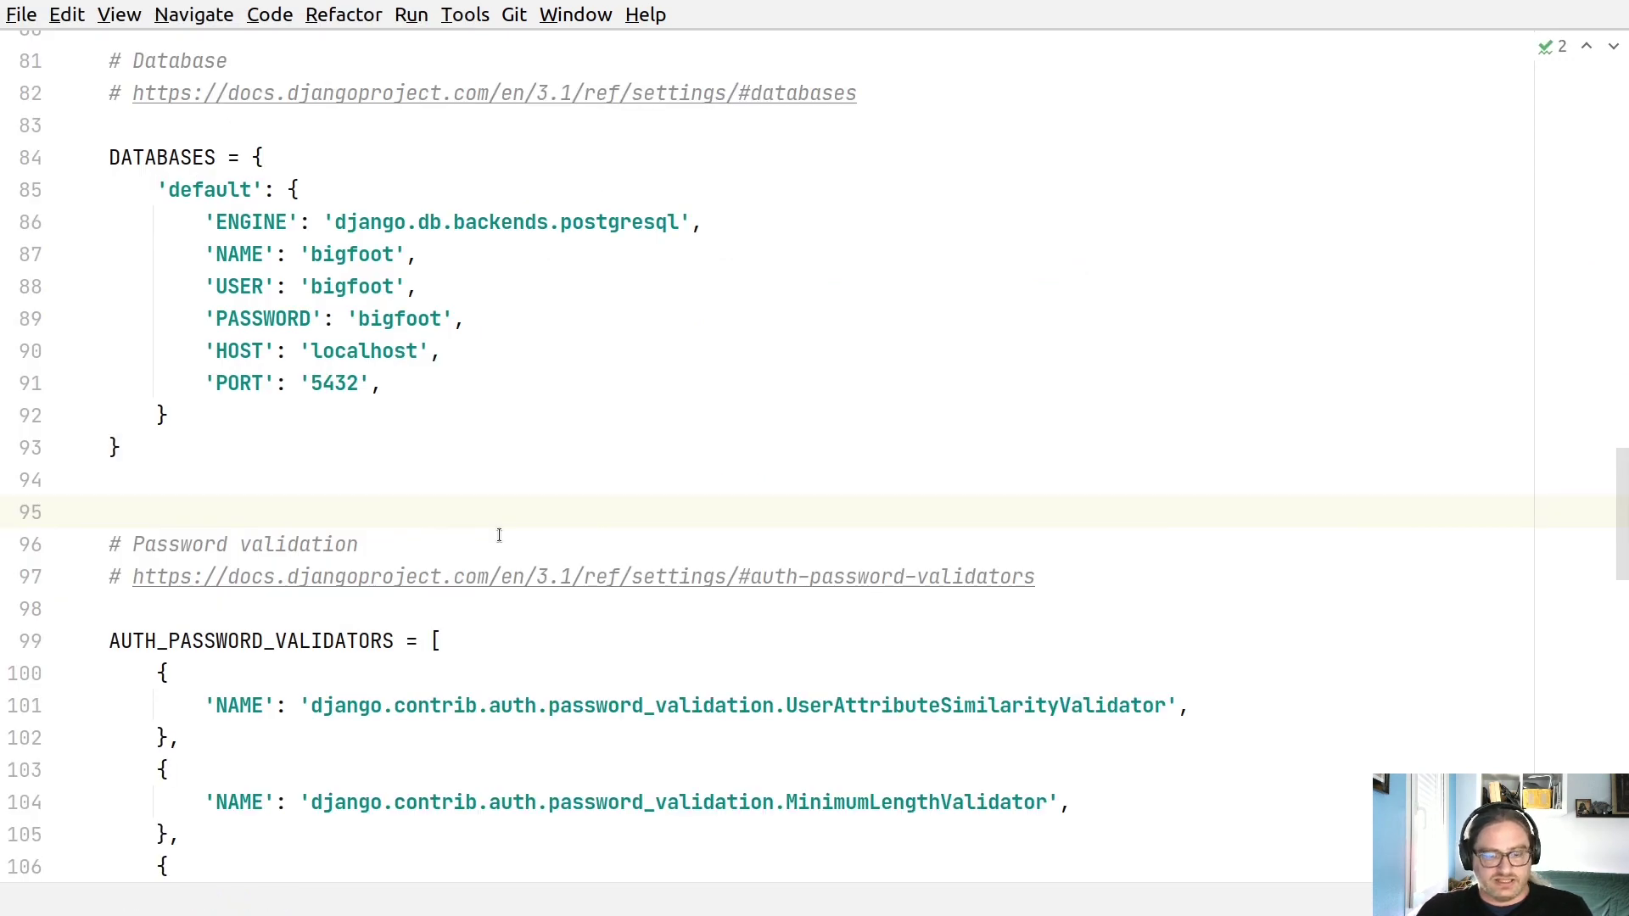
pyautogui.write("CACHES = {     'default': {         'BACKEND': 'django.core.cache.backends.locmem.LocMemCache',         'LOCATION': 'unique-snowflake',     } }")
pyautogui.press('Return')
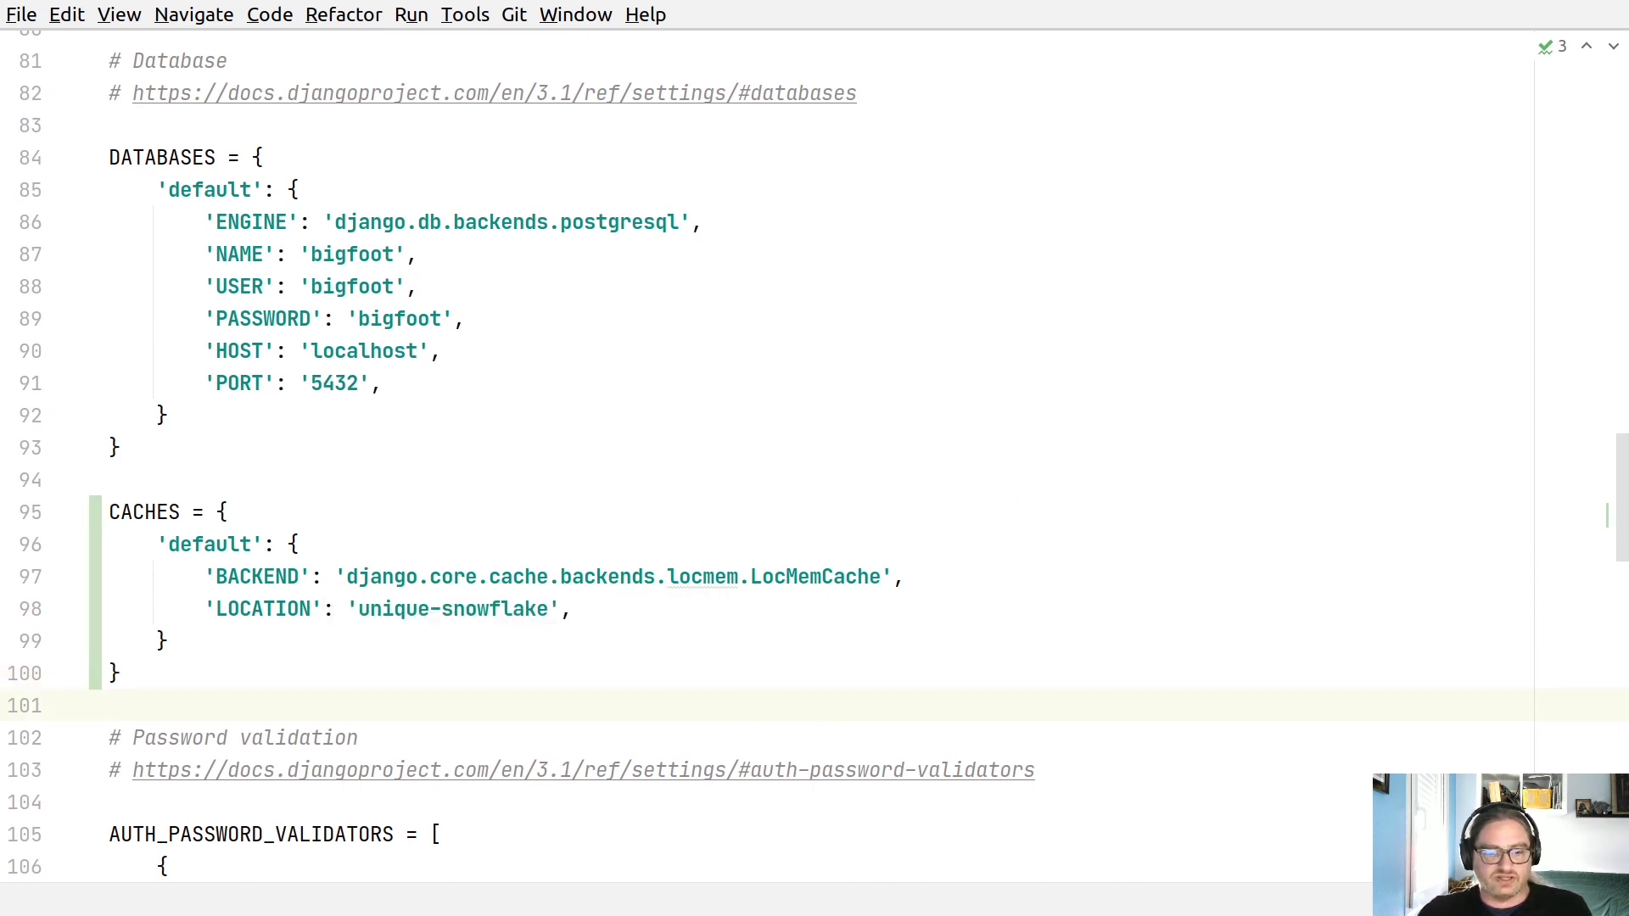
pyautogui.hotkey('ctrl', 'Tab')
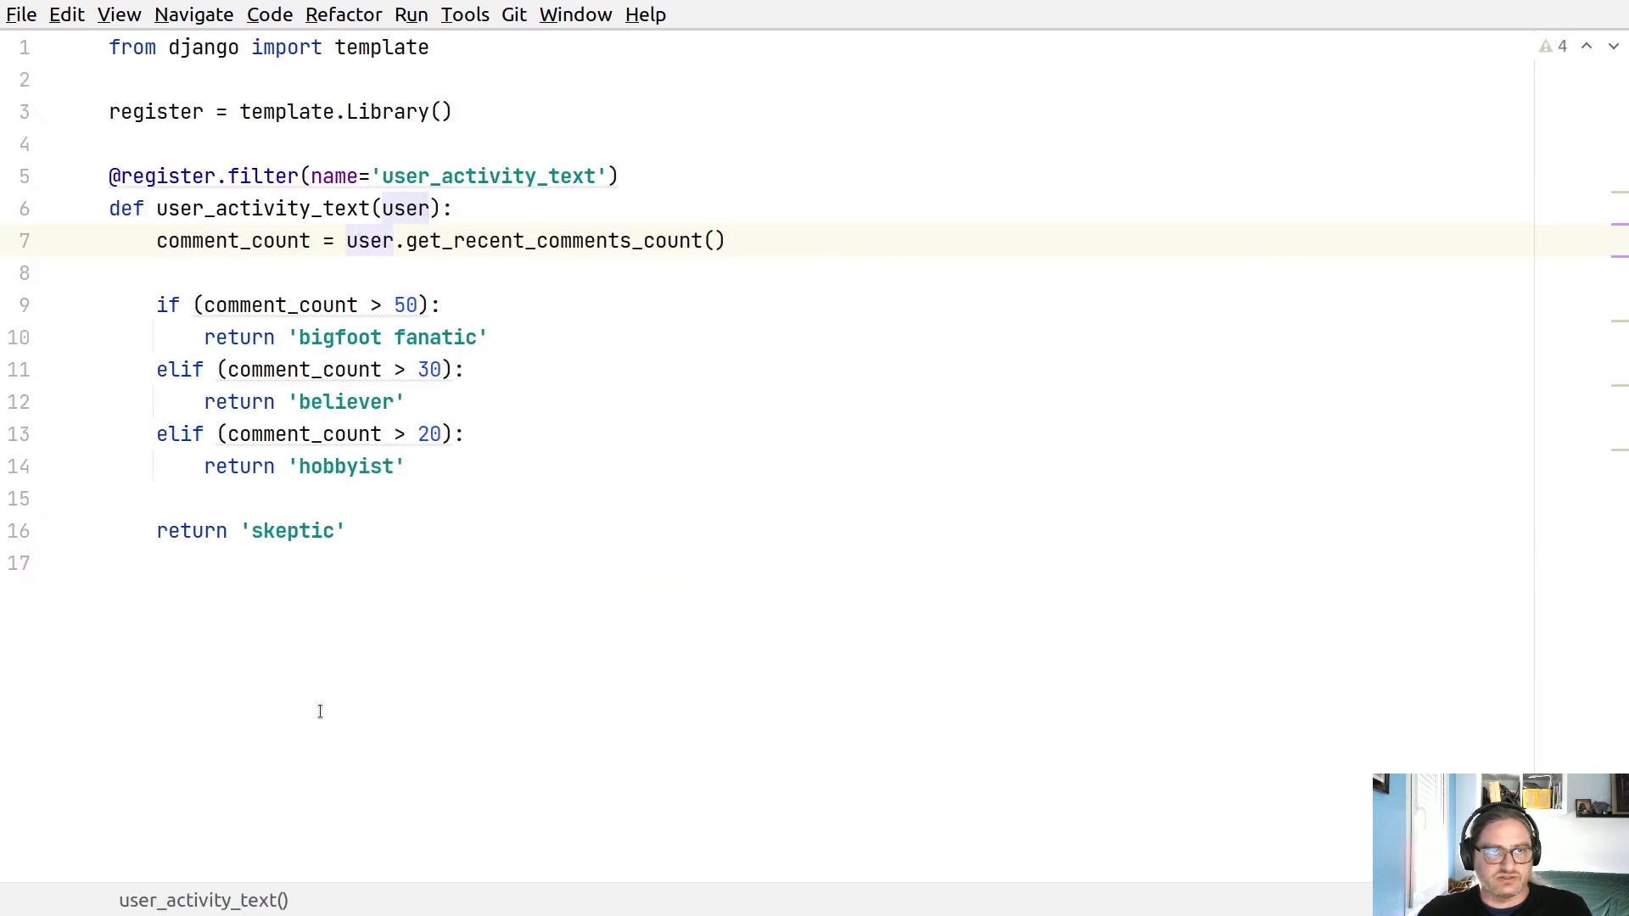
# Add 'from django.core.cache import cache' to the imports in bigfoot_extras.py
pyautogui.click(442, 46)
pyautogui.press('Return')
pyautogui.write('fr')
pyautogui.press('Tab')
pyautogui.write('djan')
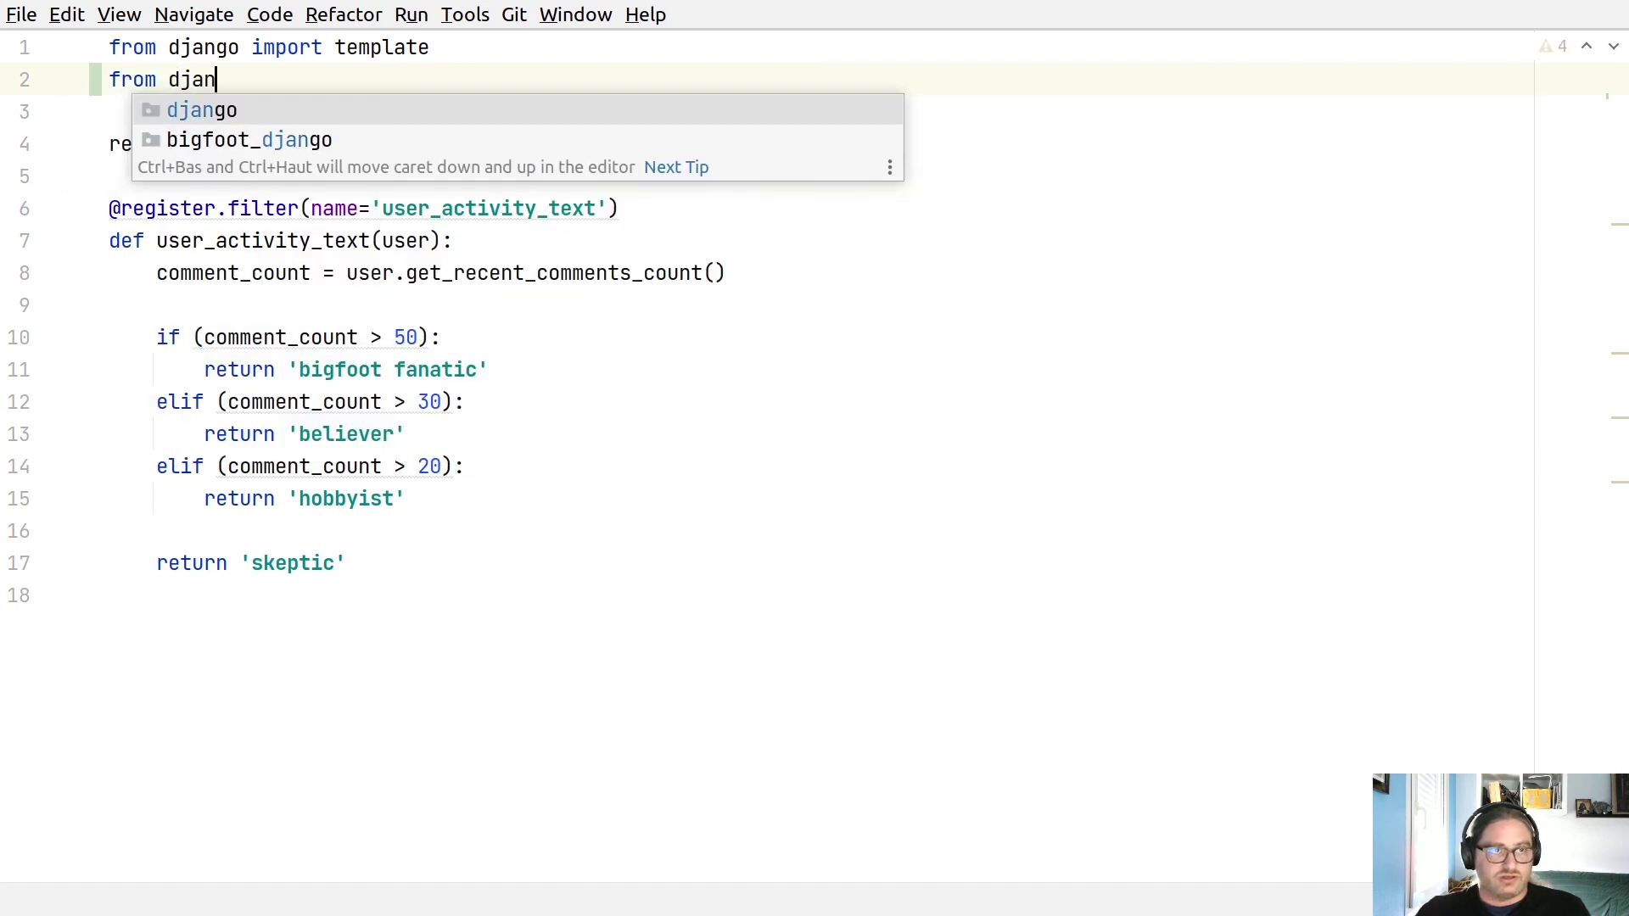
pyautogui.write('go.core.ca')
pyautogui.press('Tab')
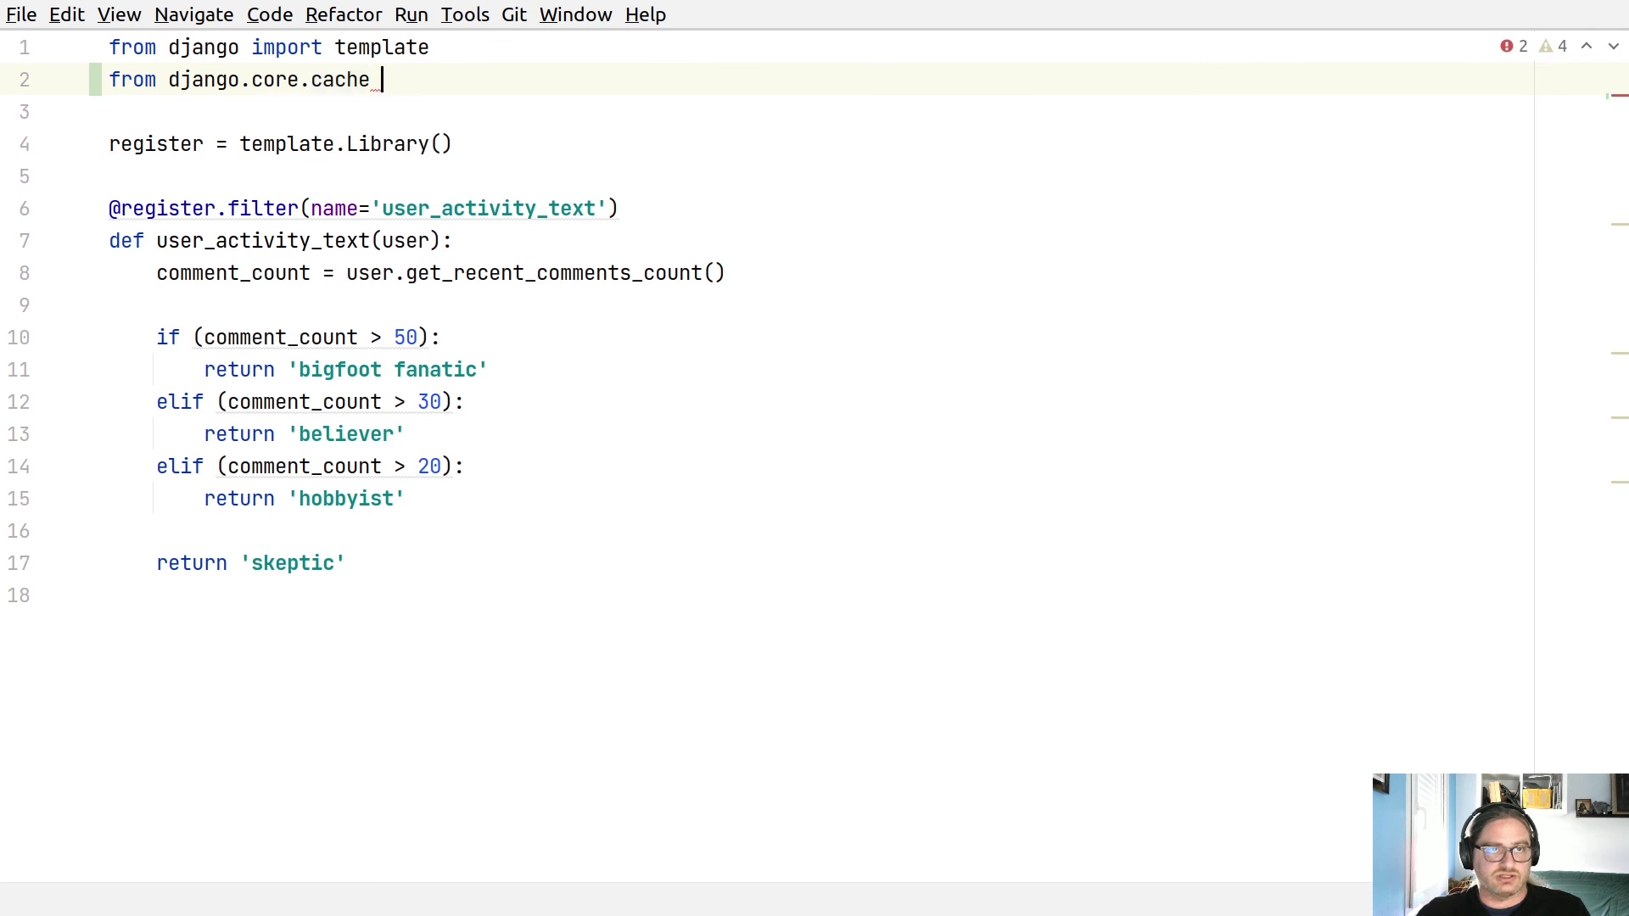
pyautogui.write('import cache')
pyautogui.press('Escape')
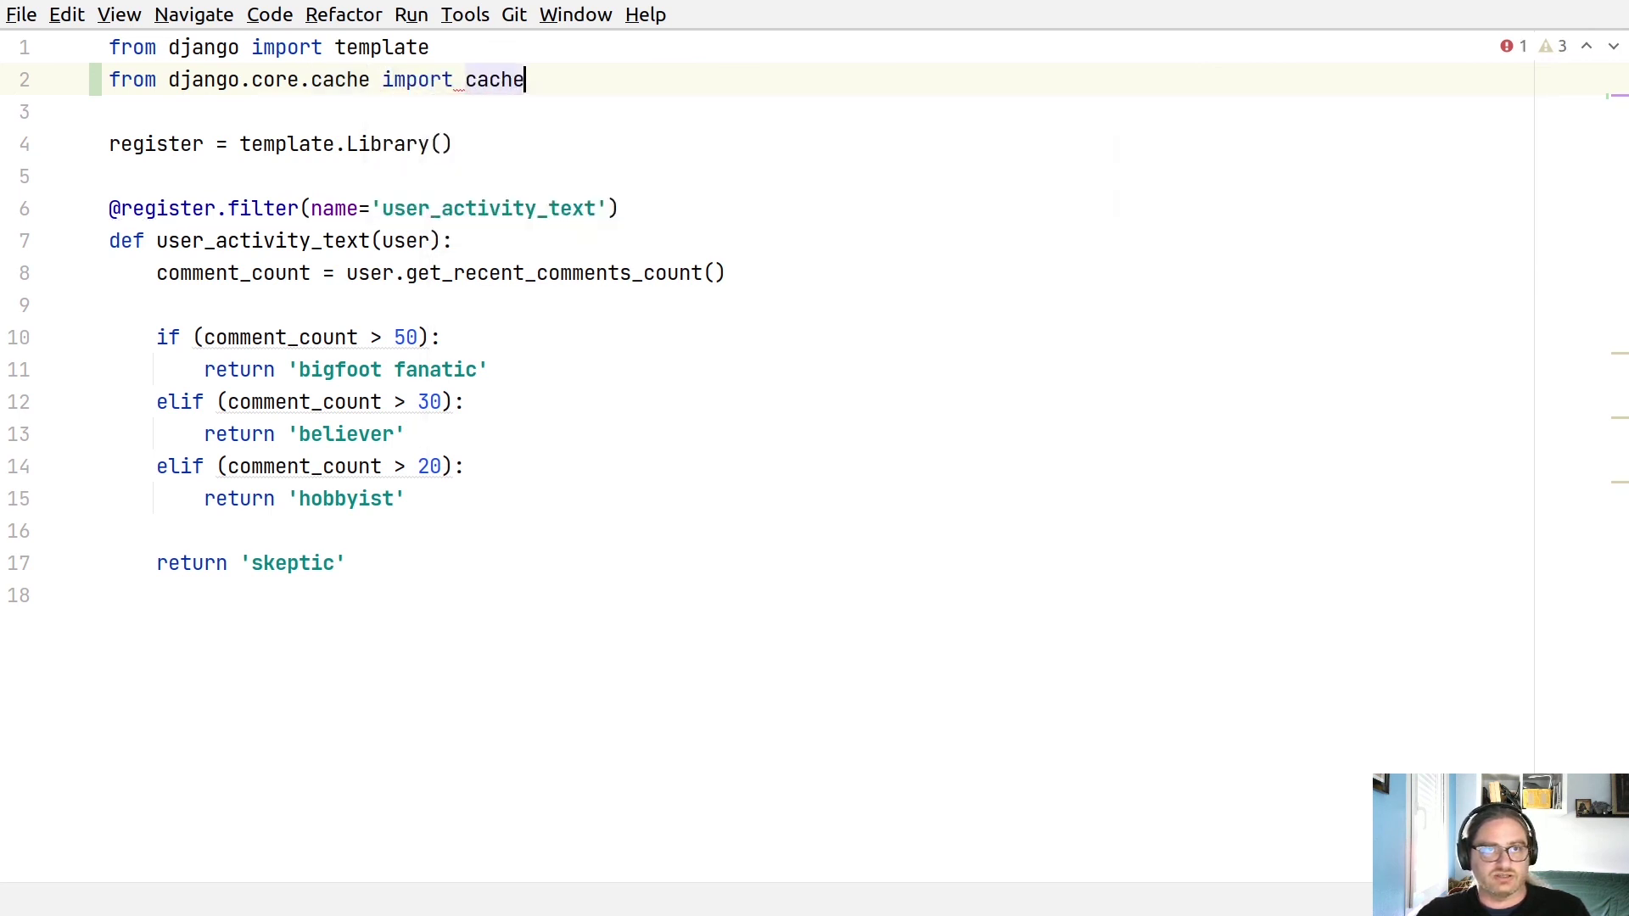
# Replace the comment count line with a per-user cache.get/cache.set block (3600 seconds), then return to Firefox
pyautogui.click(825, 273)
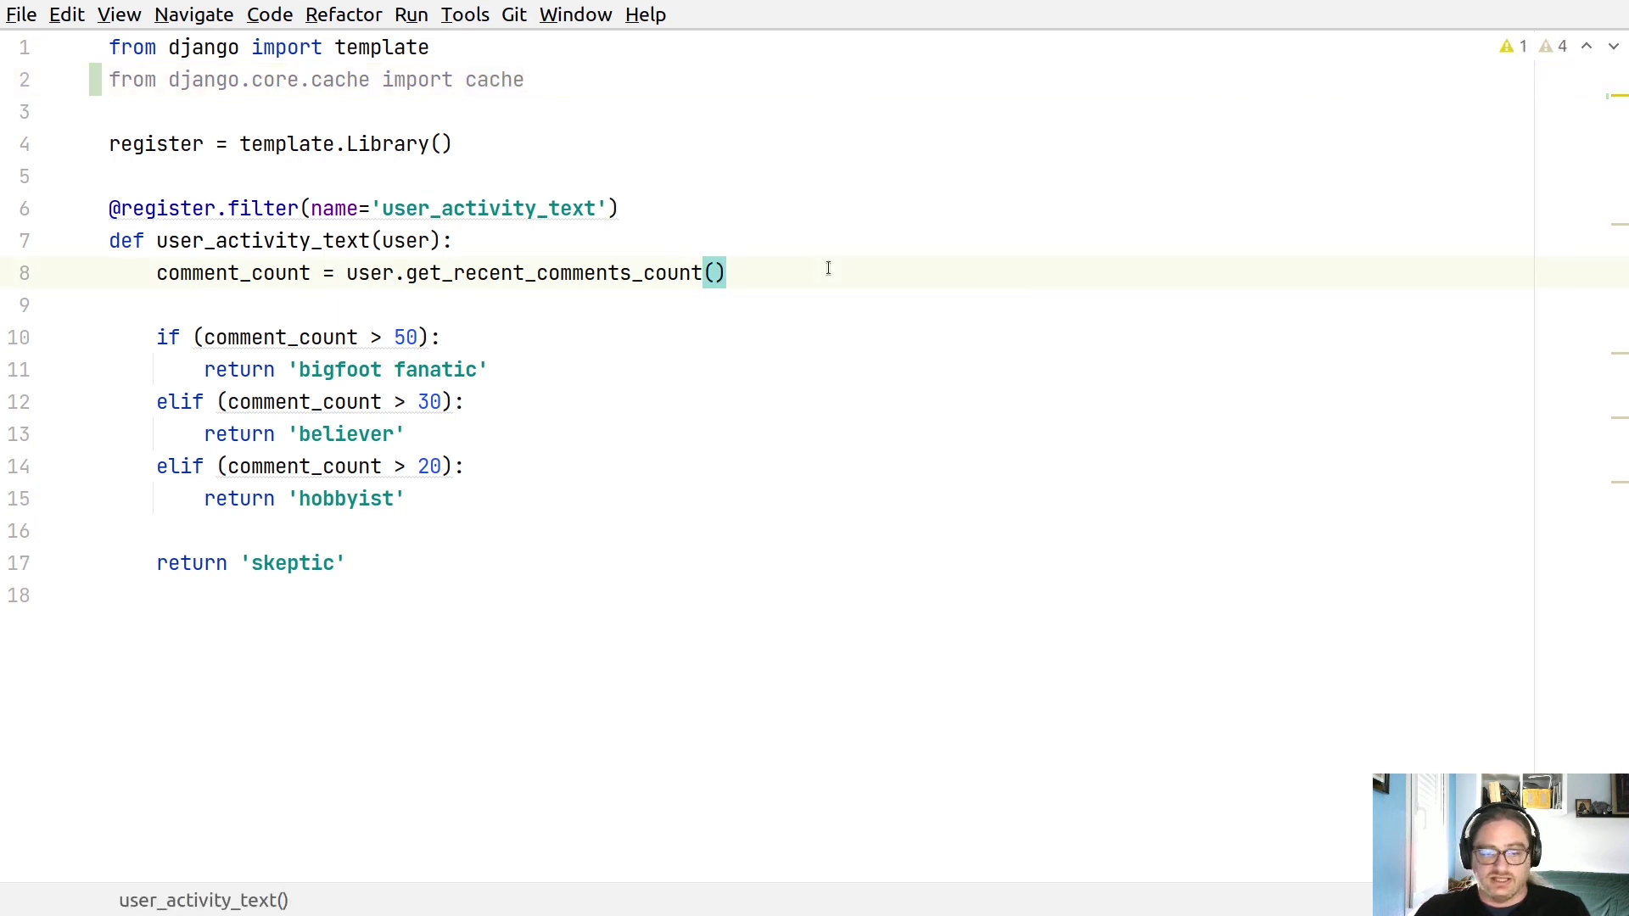
pyautogui.hotkey('shift', 'Home')
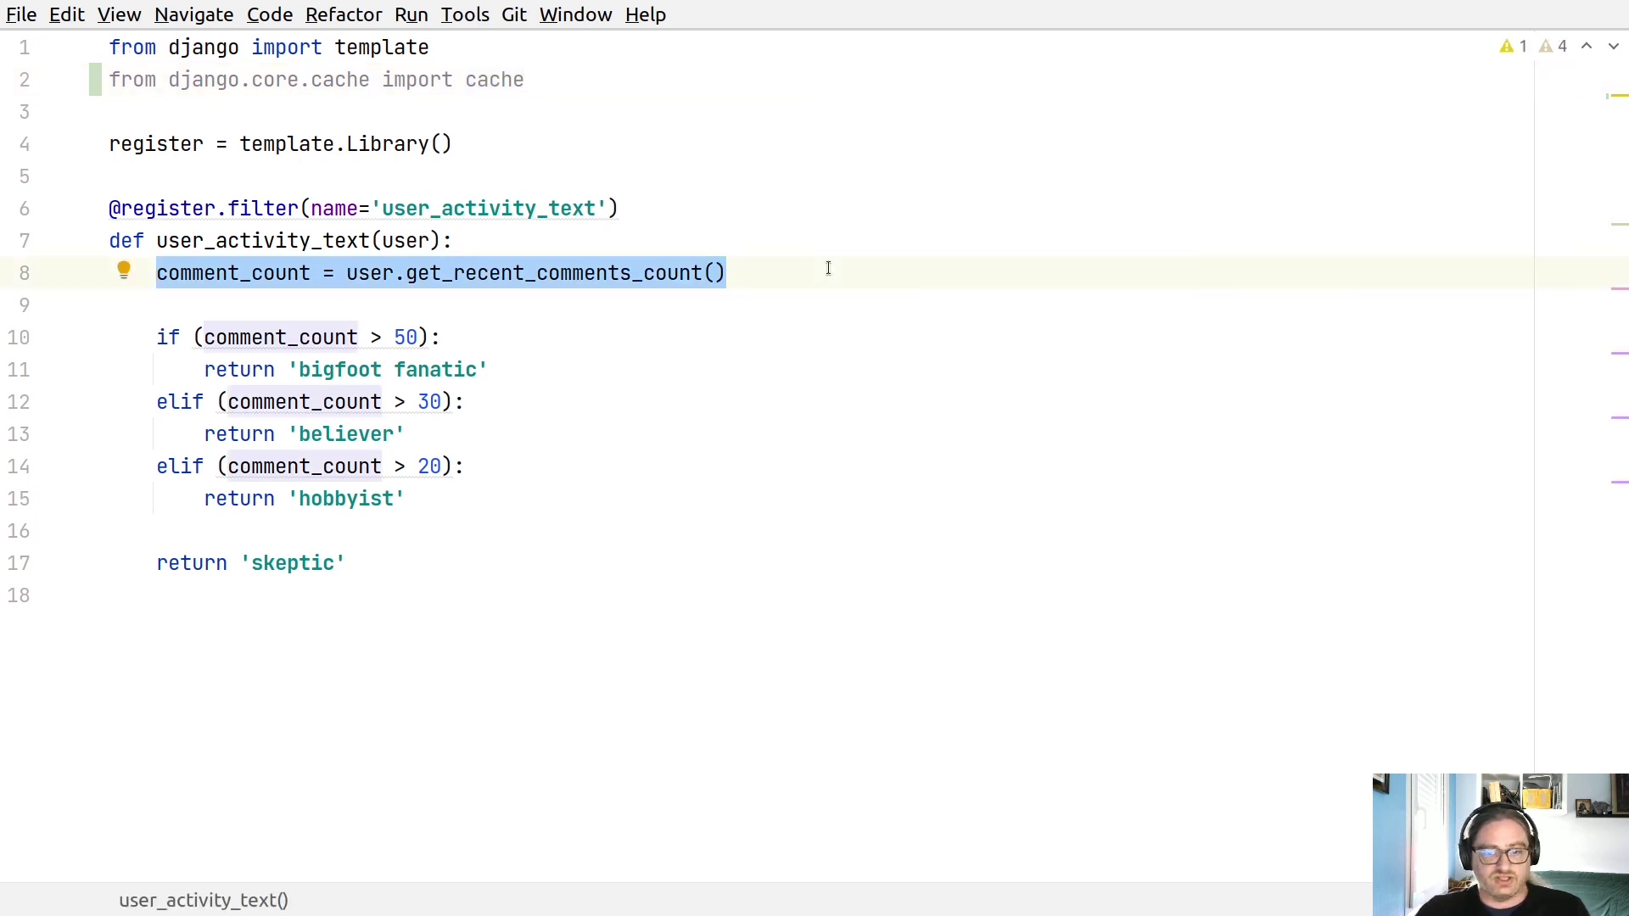
pyautogui.press('super+v')
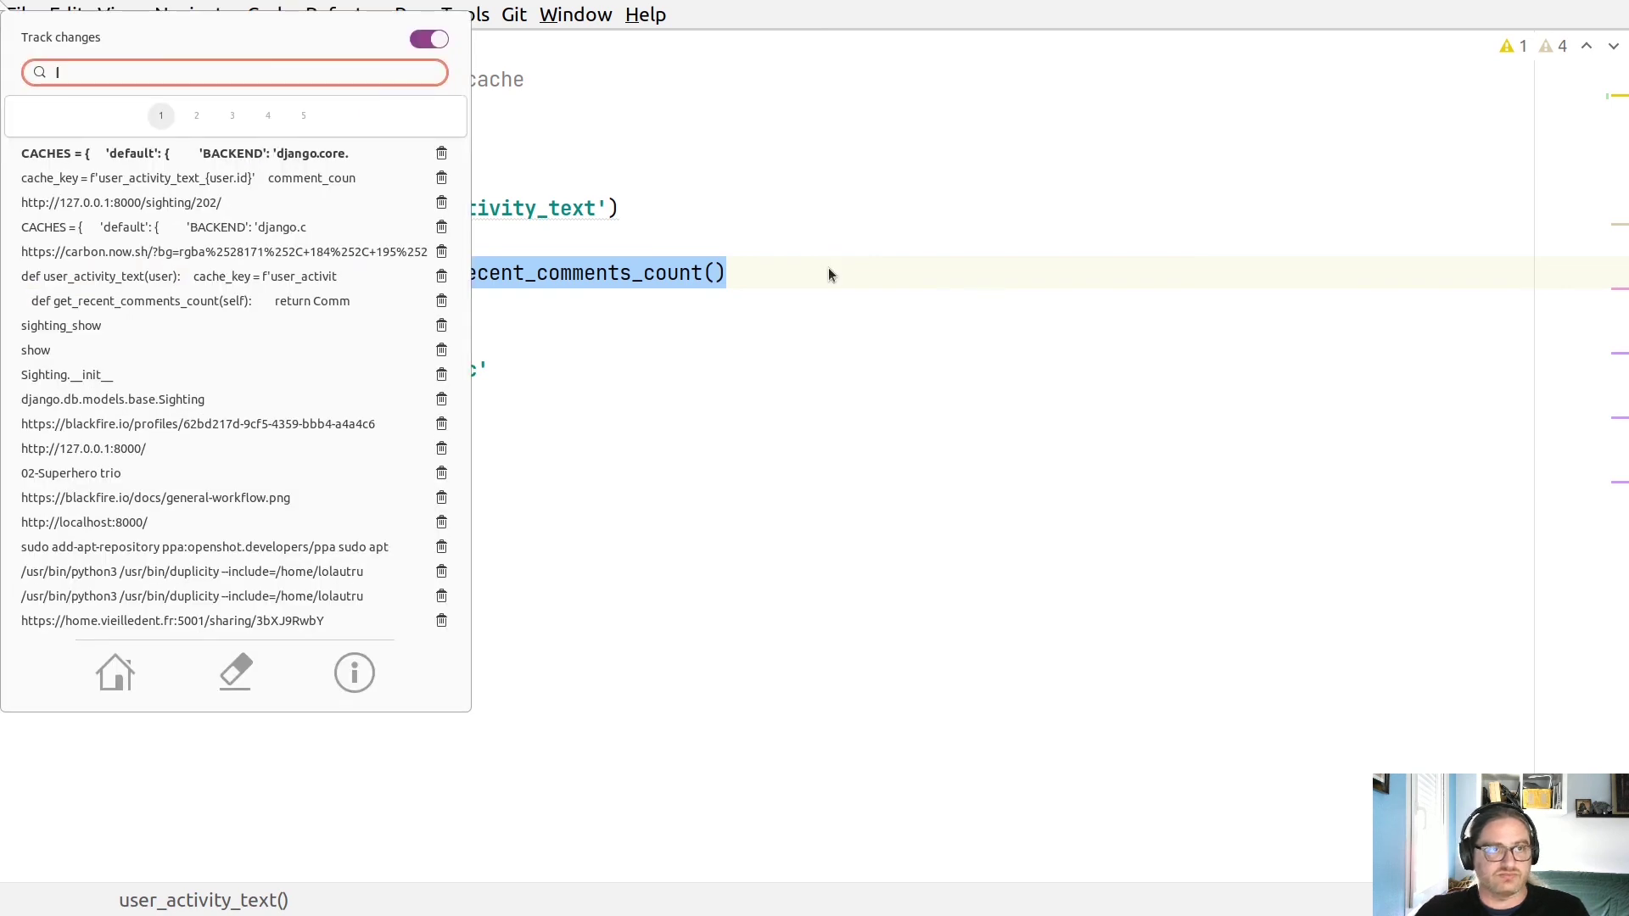
pyautogui.press('Return')
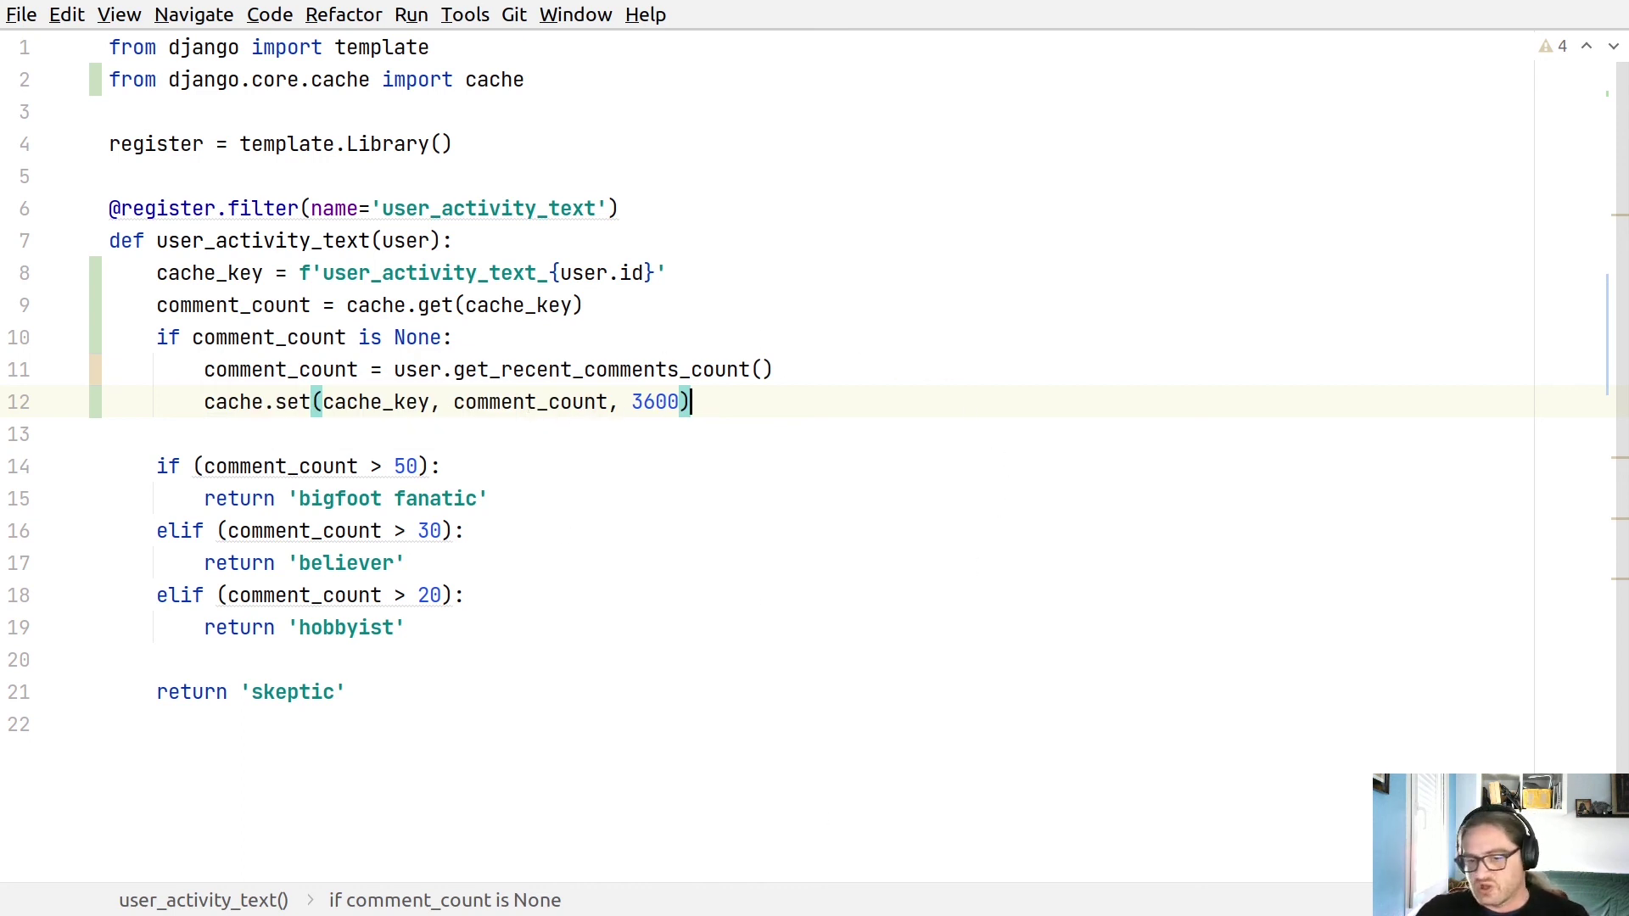
pyautogui.hotkey('alt', 'Tab')
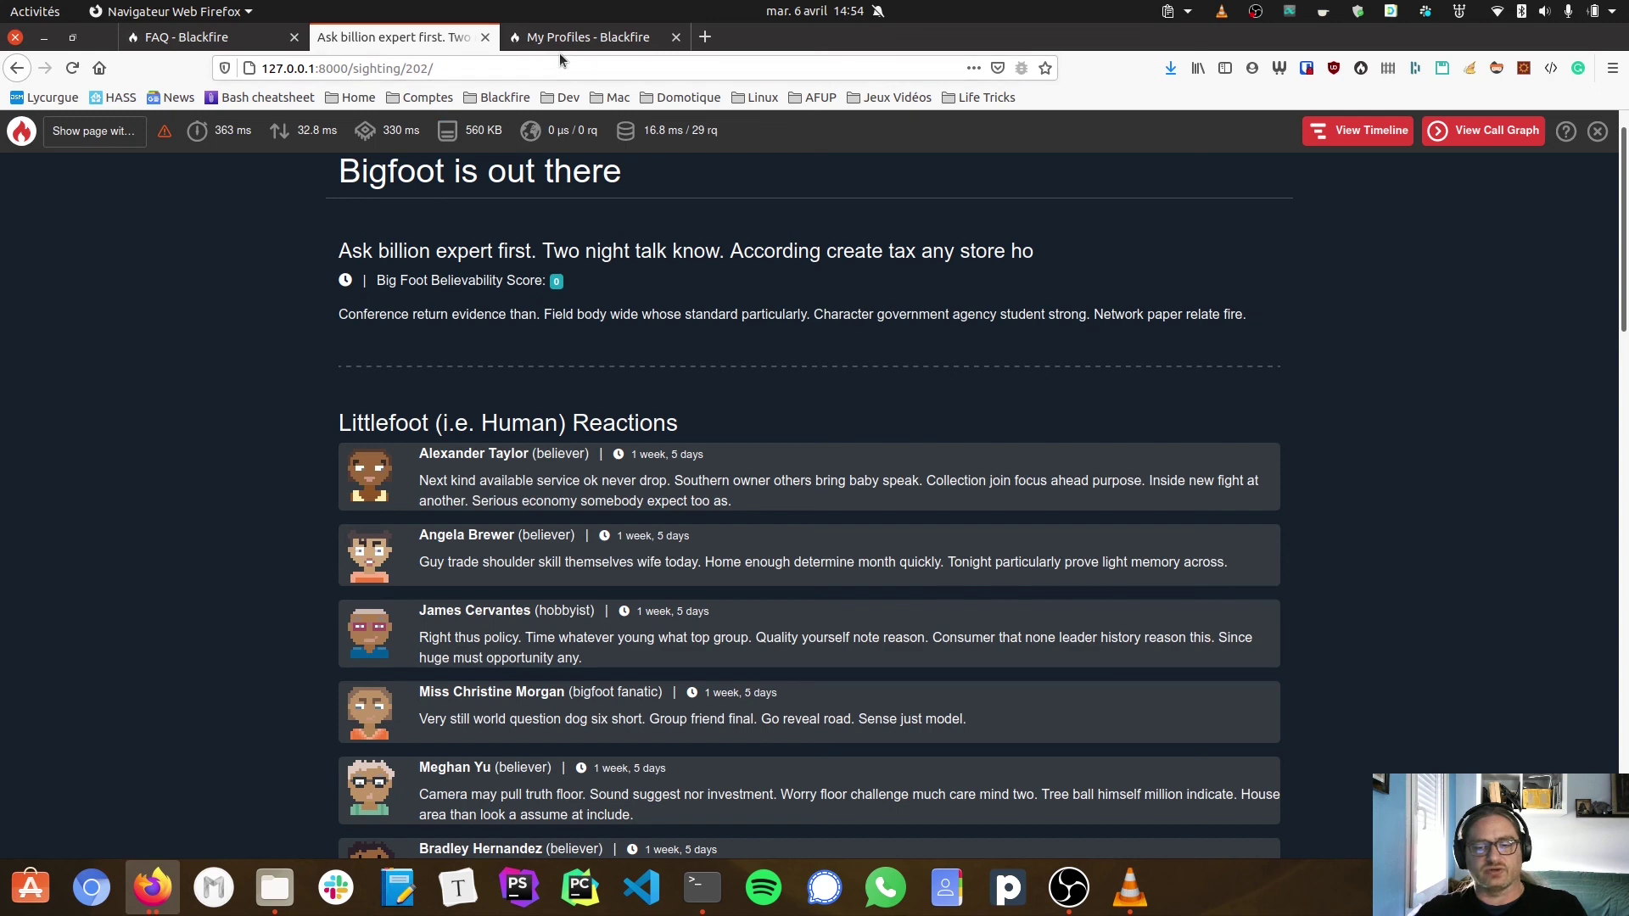
# On My Profiles, compare 'Show page after count query' against 'Show page with cache'
pyautogui.hotkey('ctrl', 'Tab')
pyautogui.click(518, 140)
pyautogui.click(518, 141)
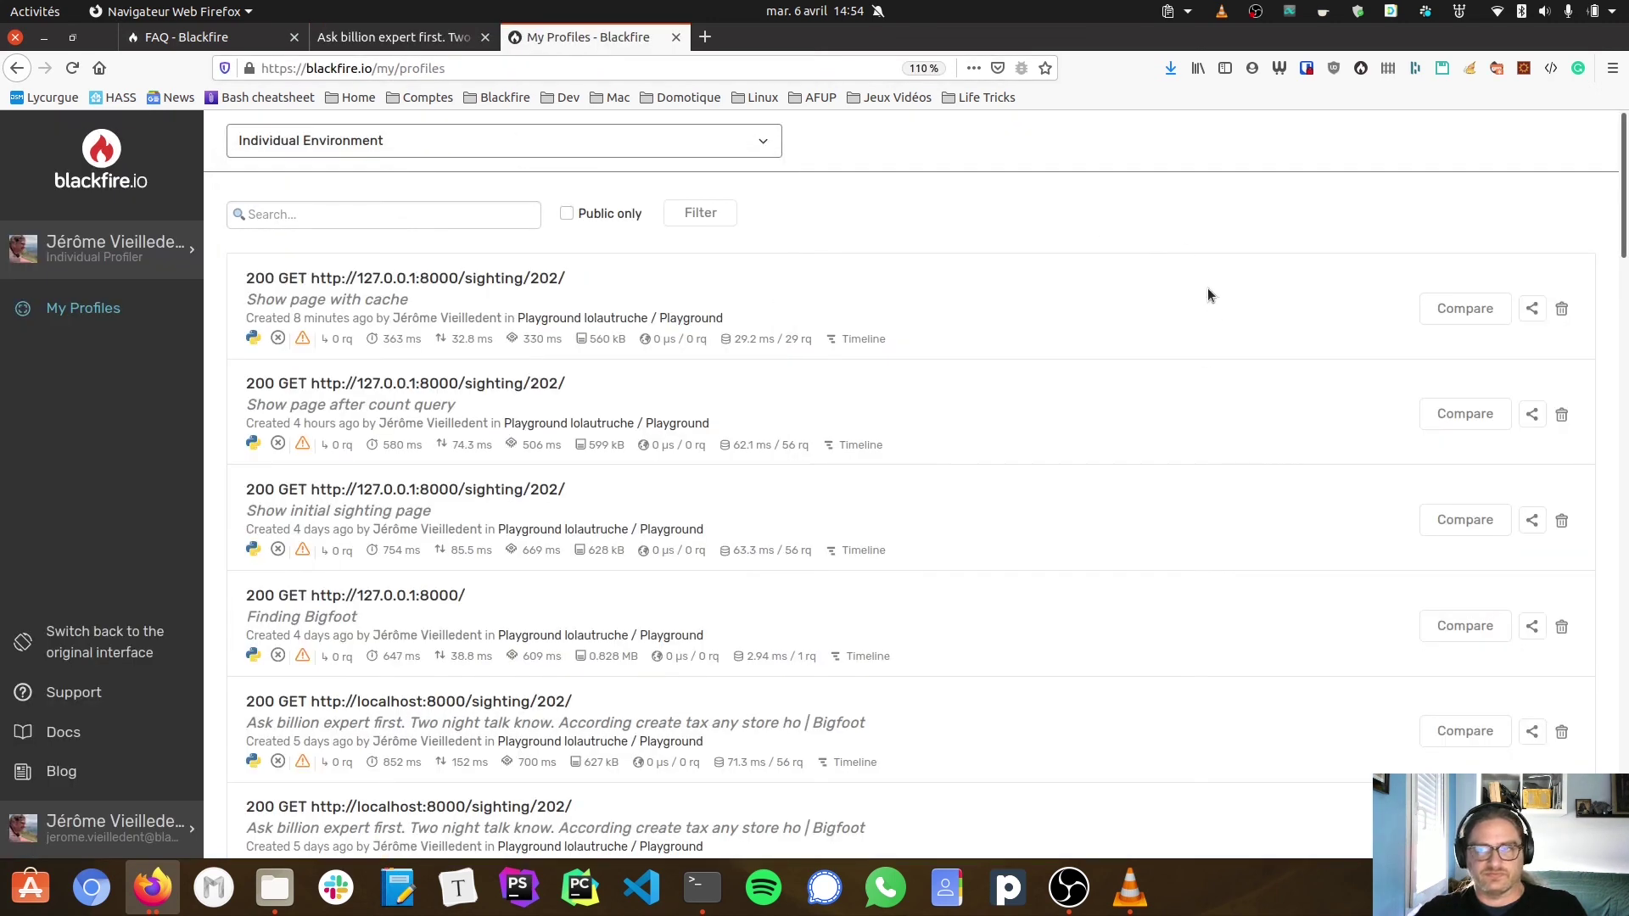
pyautogui.click(1465, 414)
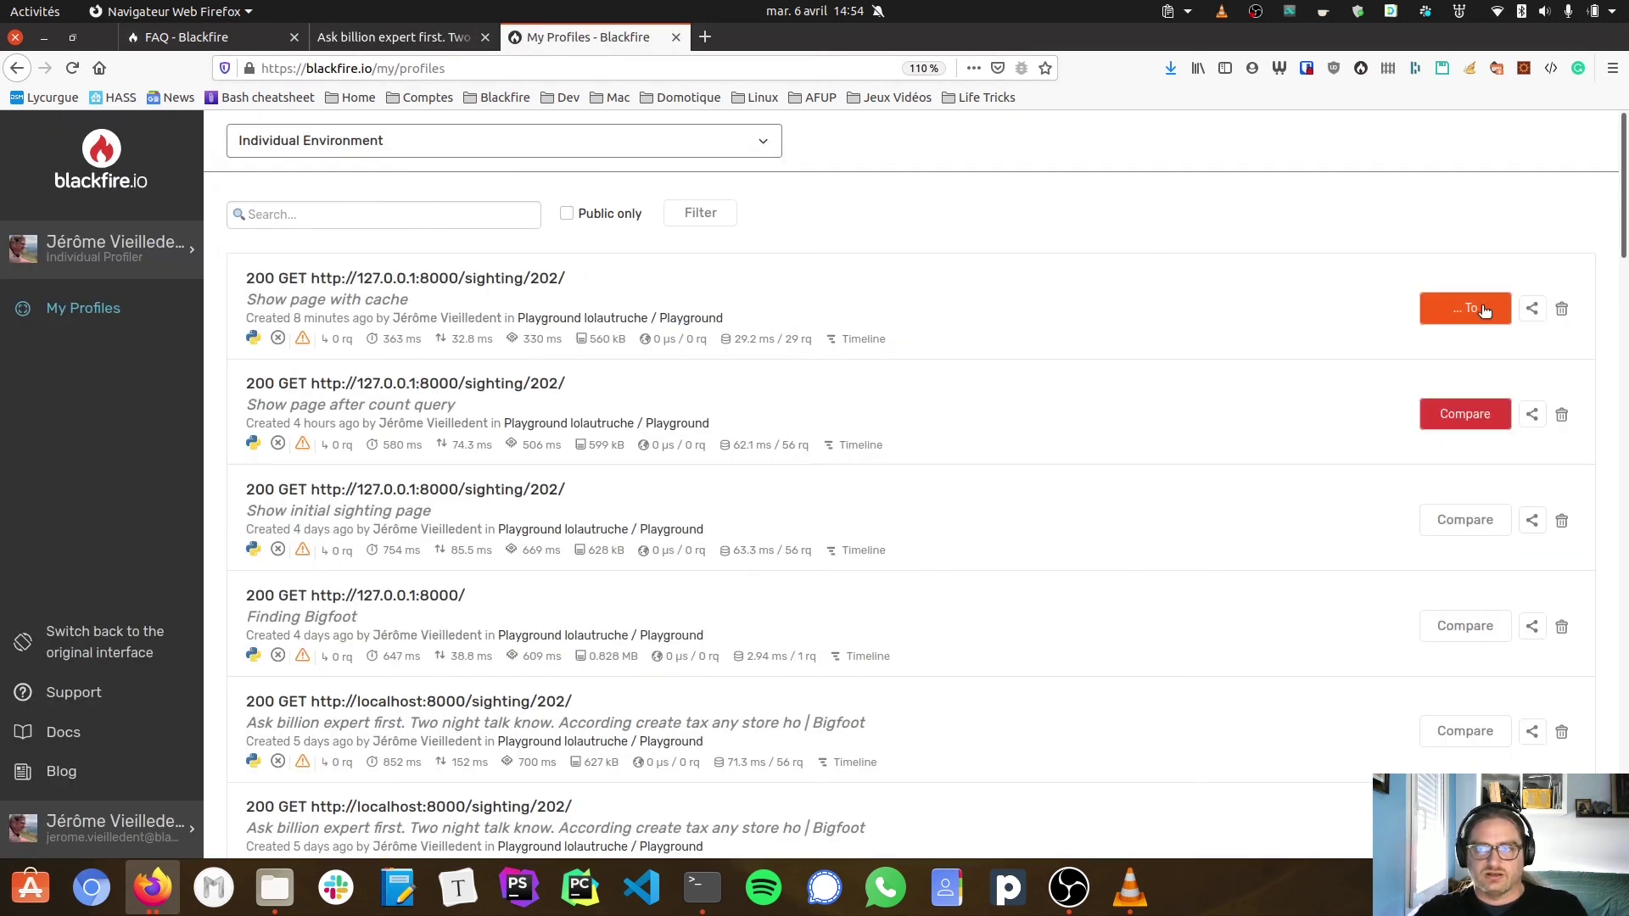
pyautogui.click(1464, 308)
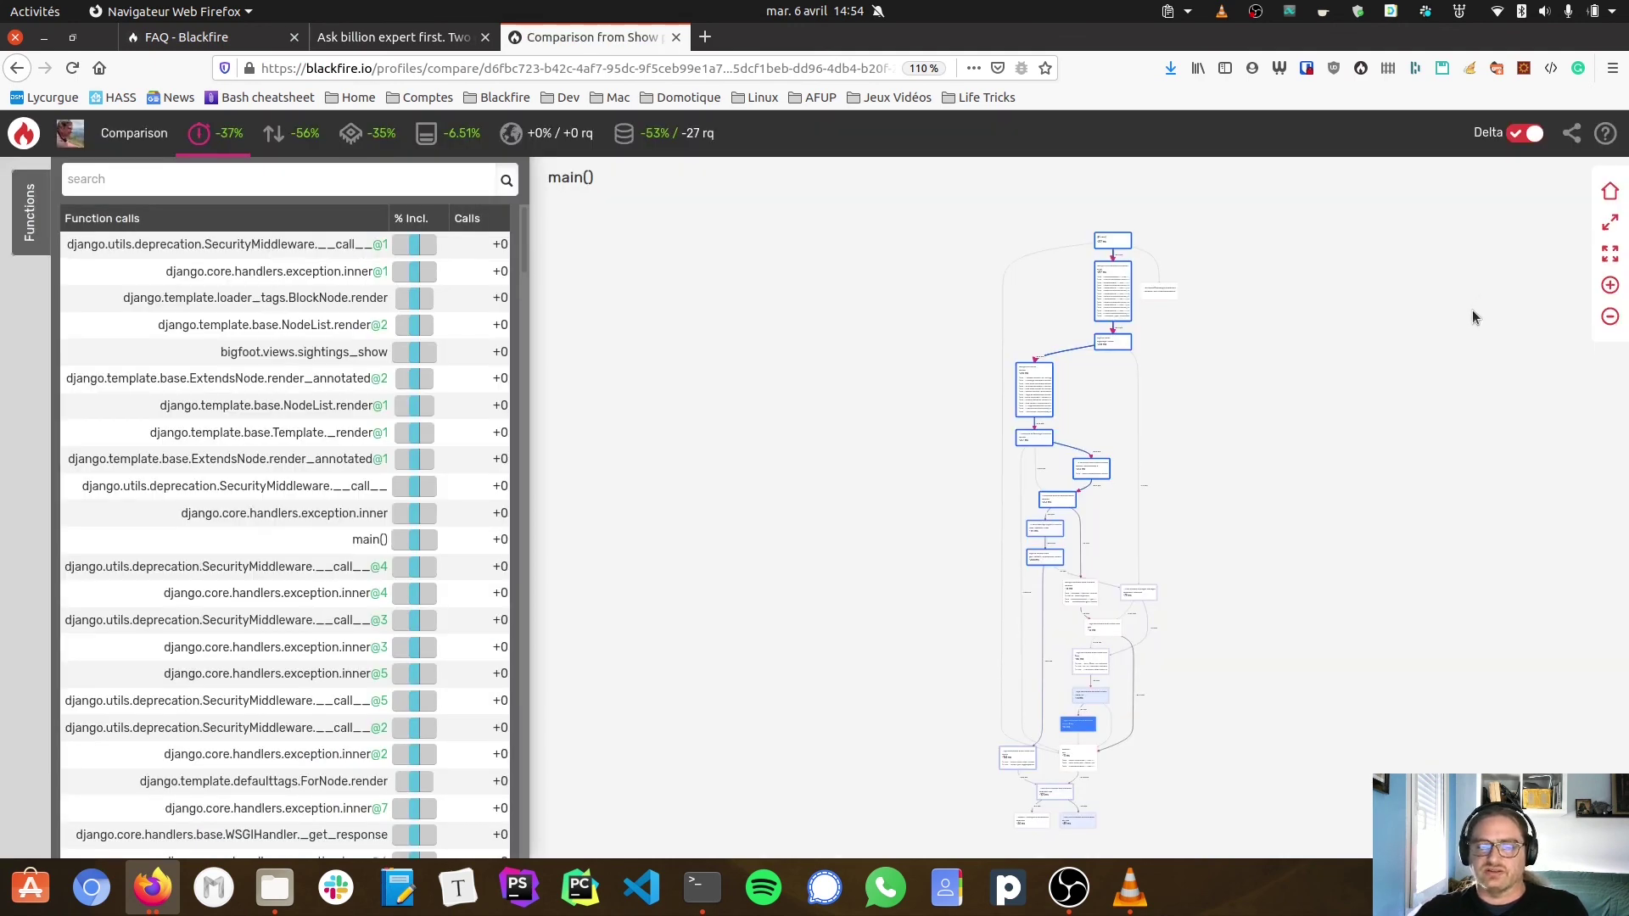
pyautogui.moveTo(226, 245)
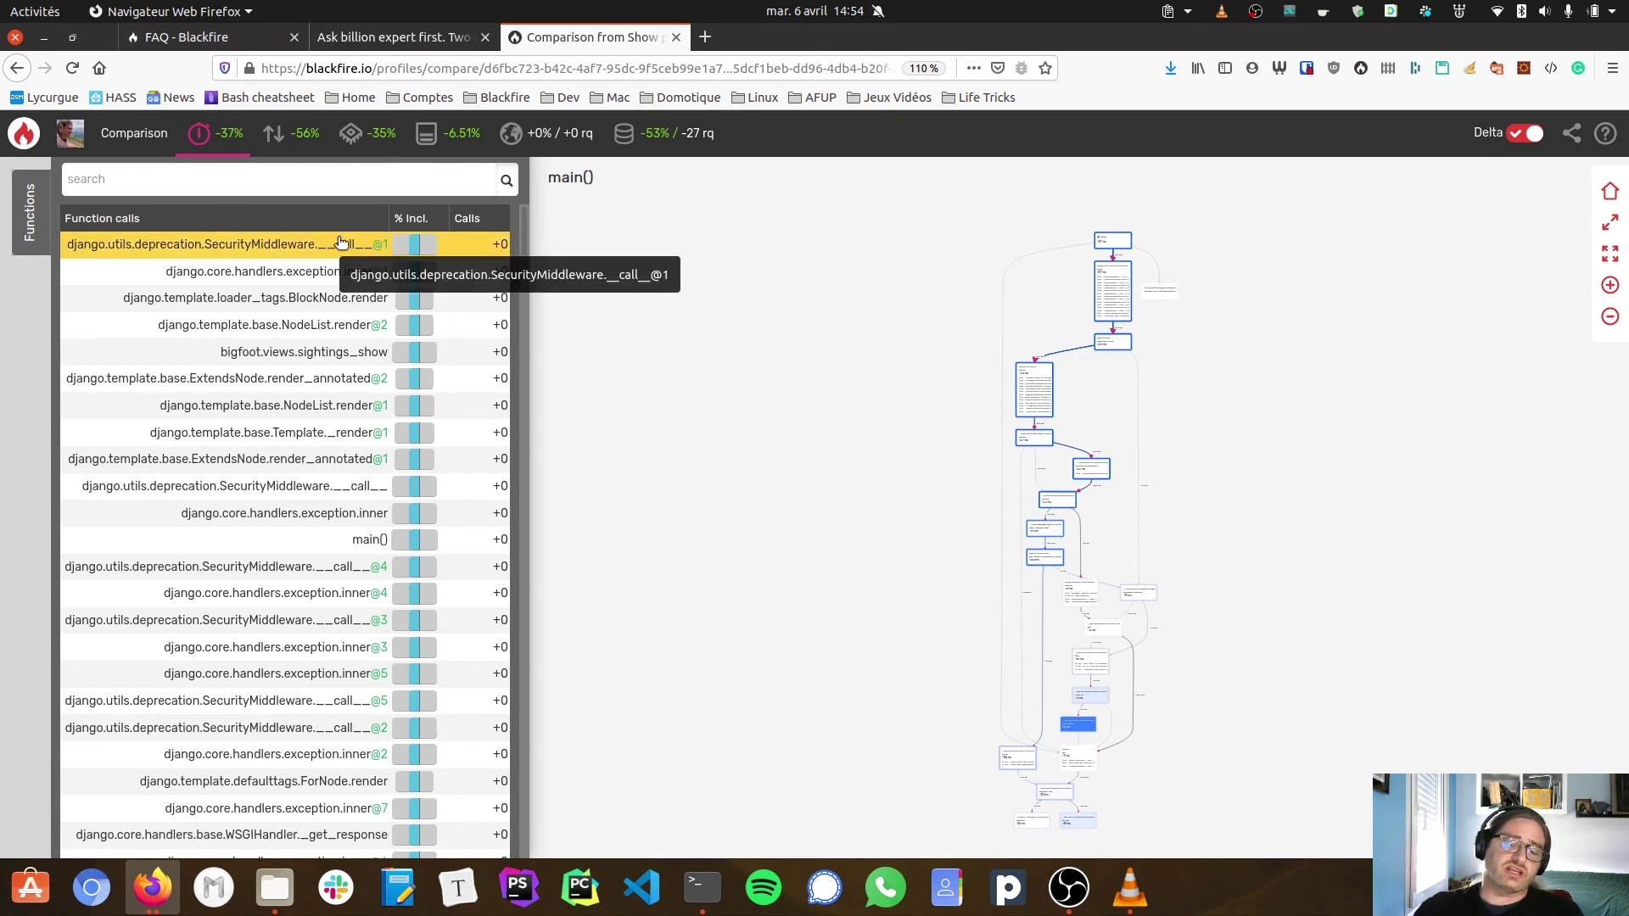
# Return to the 'Ask billion expert first' tab showing sighting 202
pyautogui.click(395, 36)
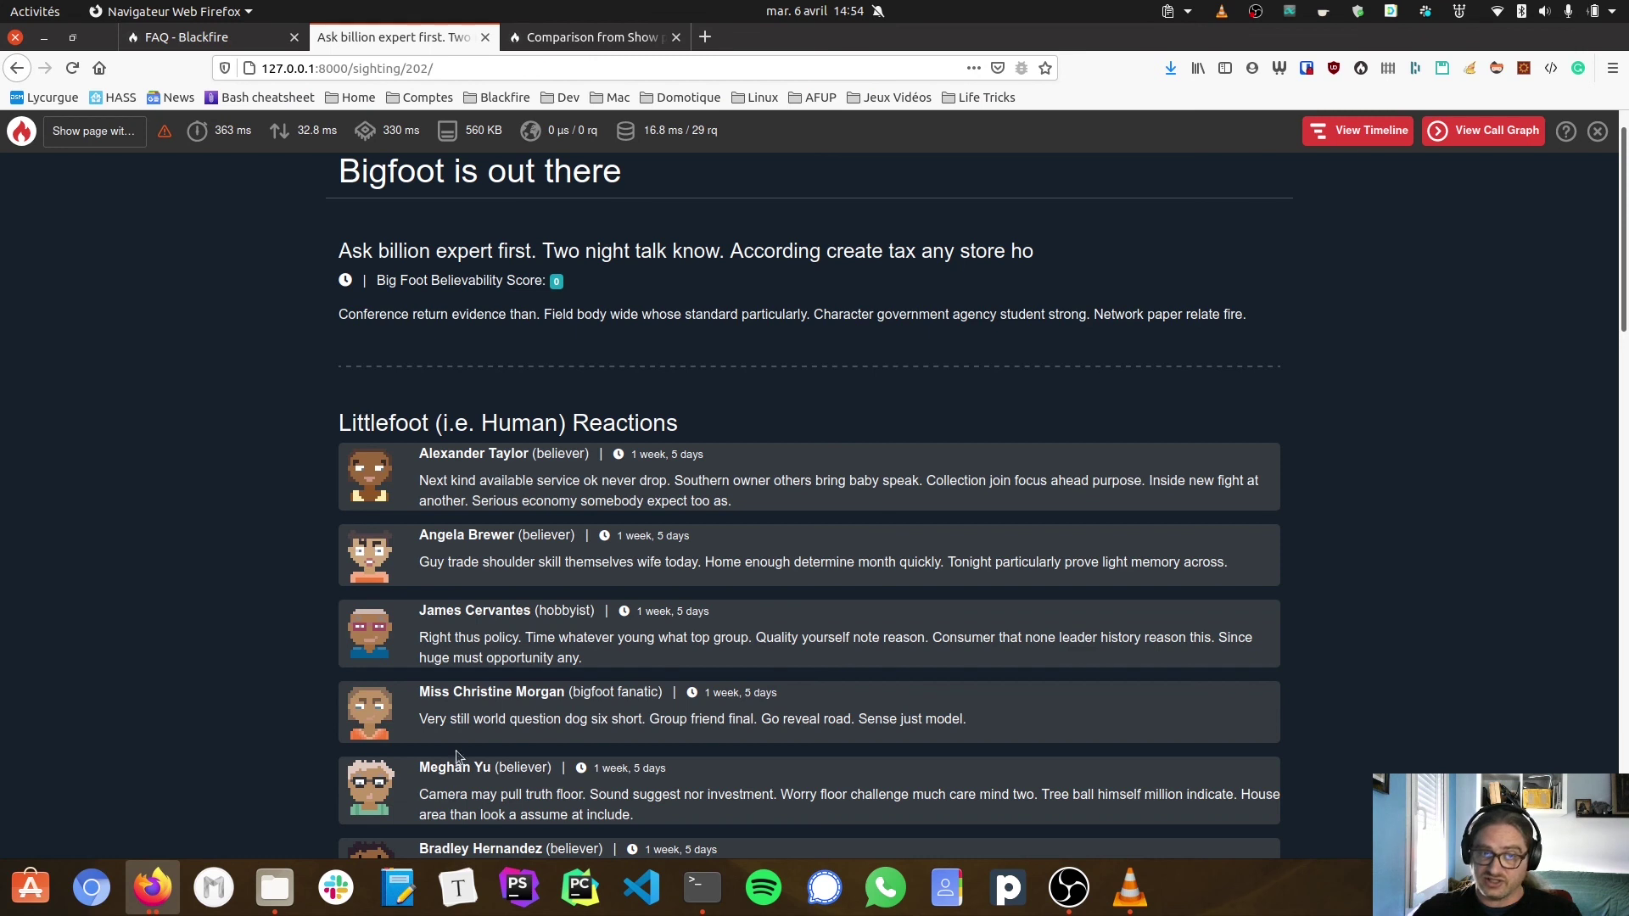